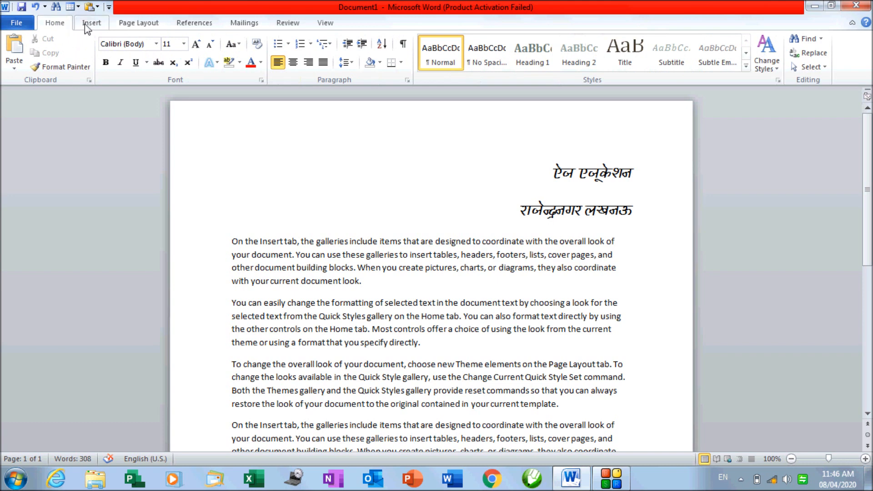
Go from the Insert tab to the Page Layout tab to reach the Themes controls
click(88, 23)
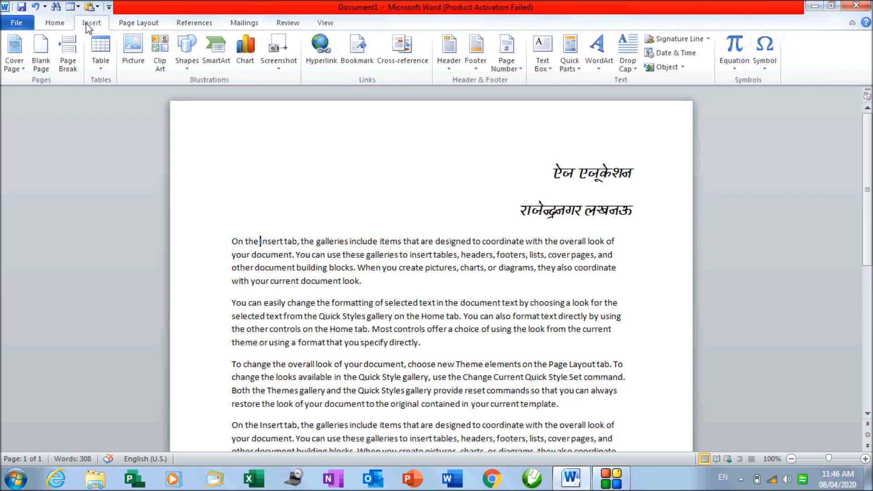
click(130, 25)
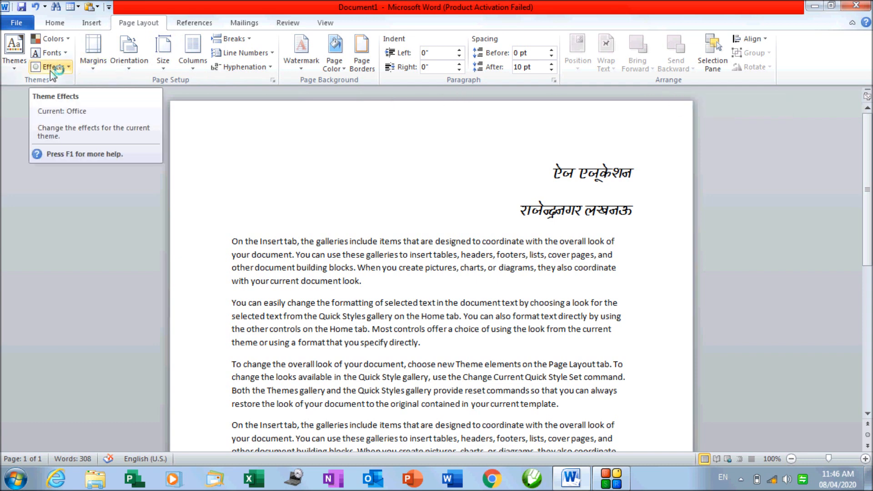
mouse_move(48, 88)
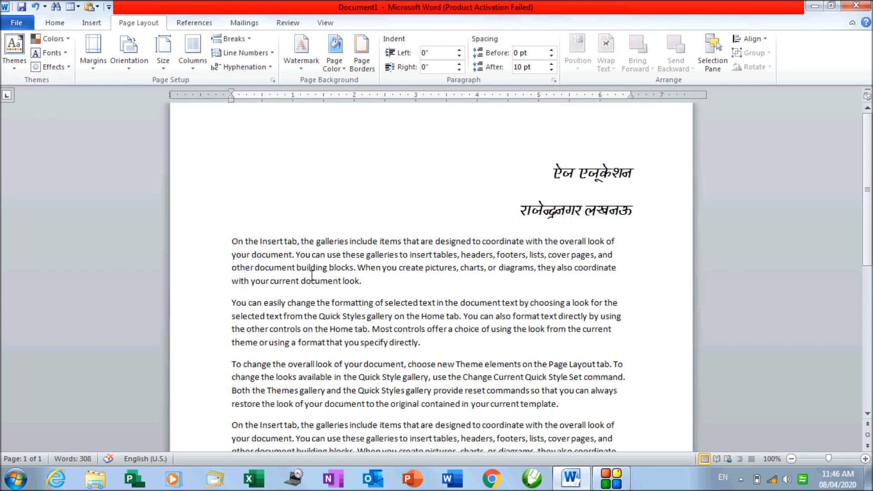
Pick Composite from the built-in Themes gallery and close the gallery with Composite applied
click(15, 68)
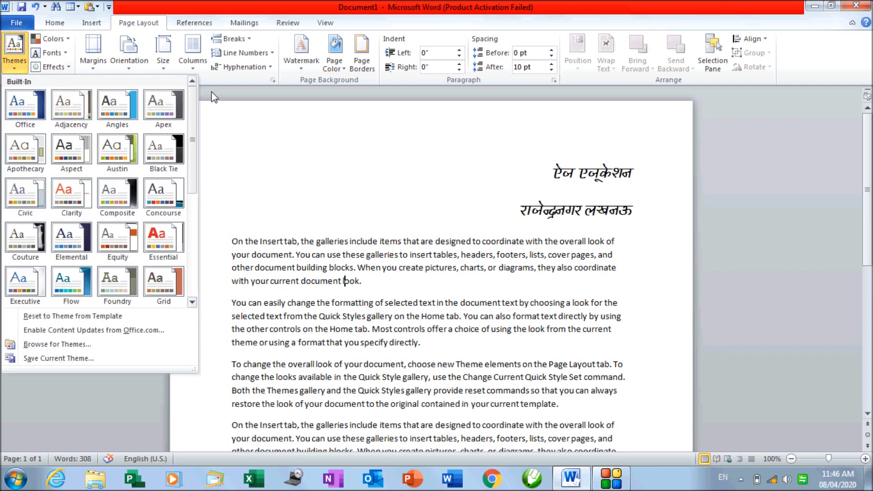
mouse_move(192, 102)
mouse_down()
mouse_move(197, 210)
mouse_move(203, 98)
mouse_up()
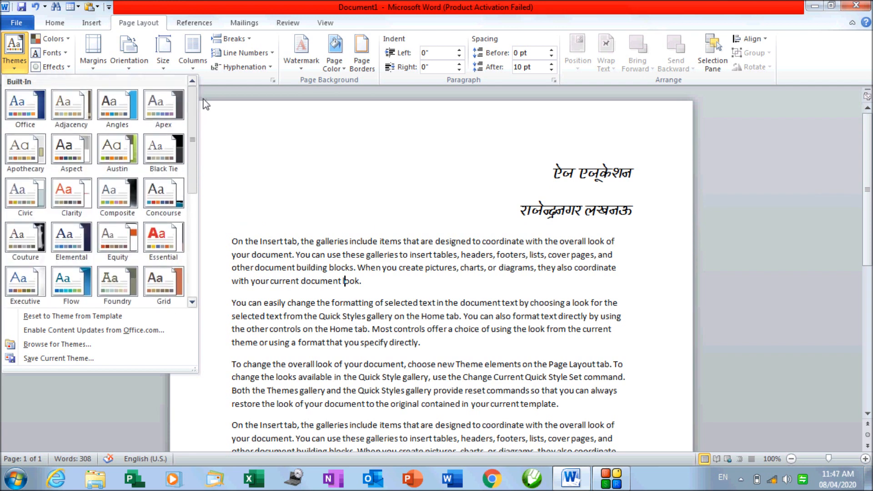
click(122, 195)
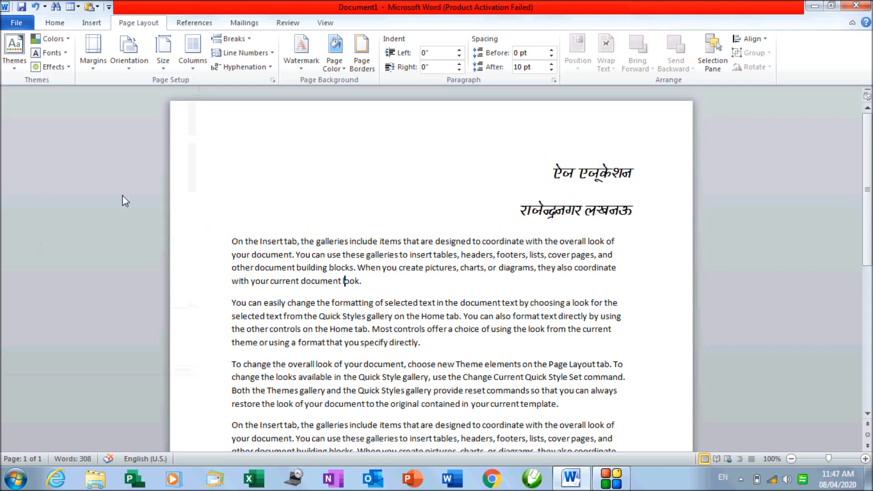
click(11, 57)
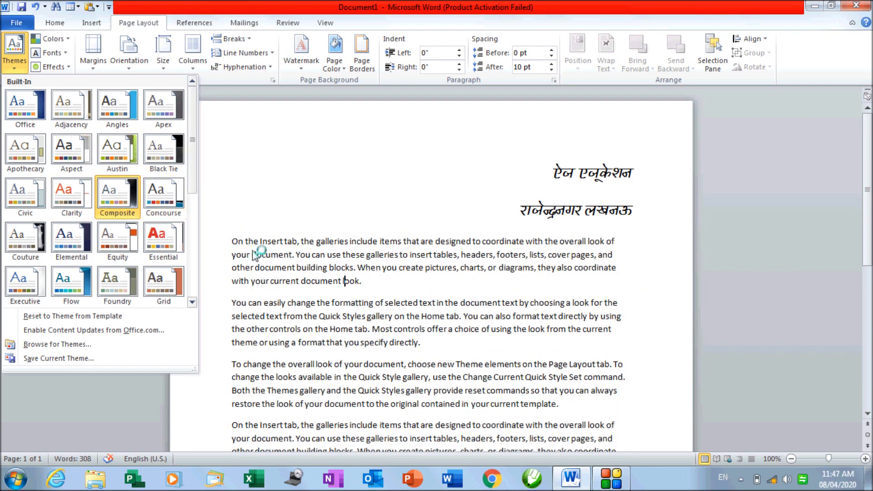
click(254, 250)
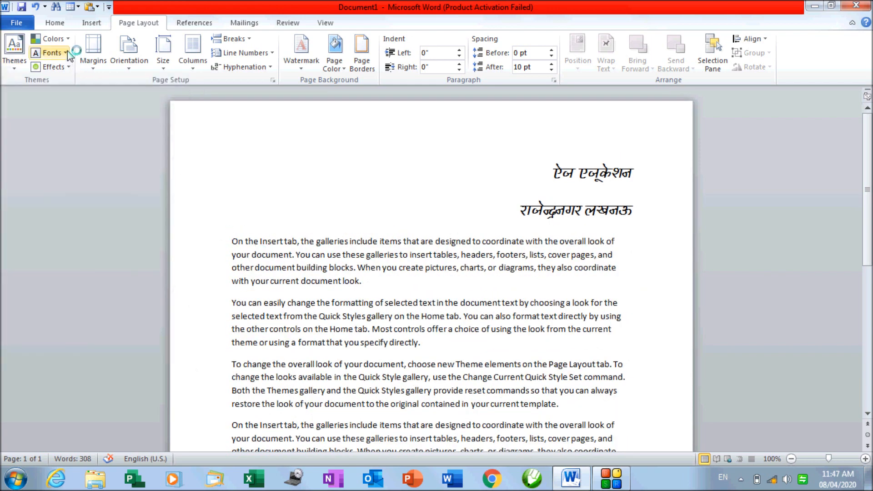
click(68, 53)
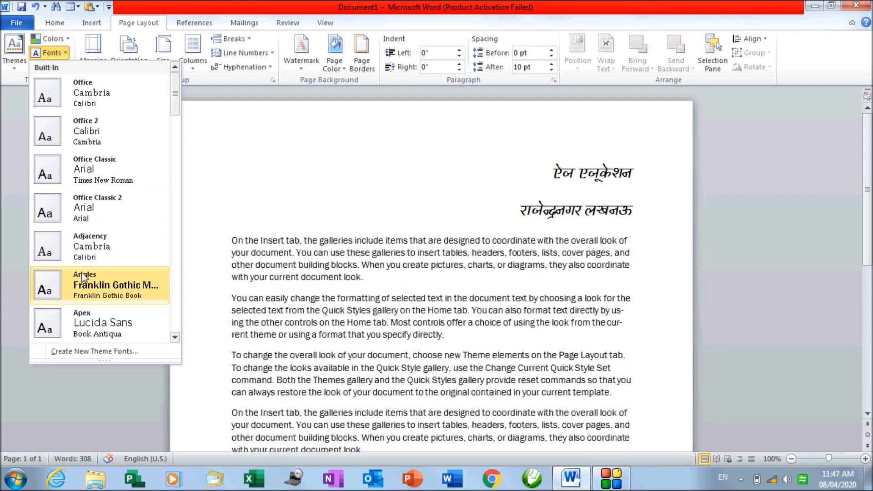
drag(175, 113, 175, 121)
scroll(120, 292, down, 10)
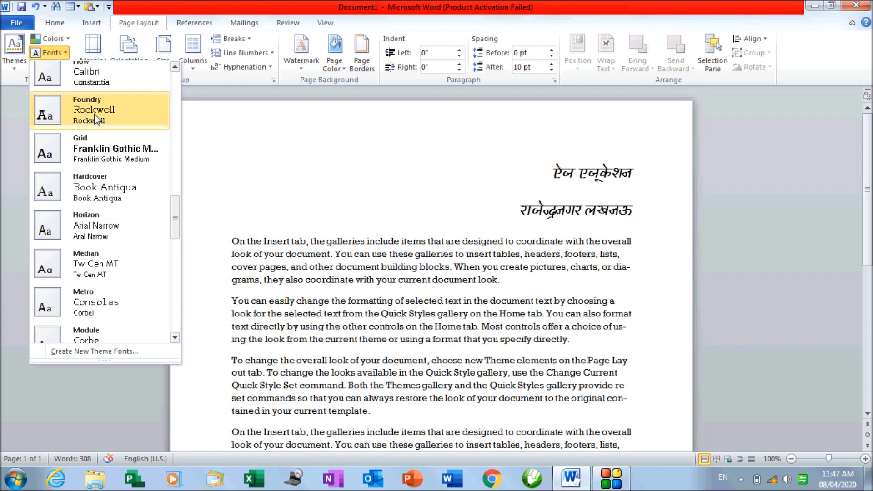
click(384, 314)
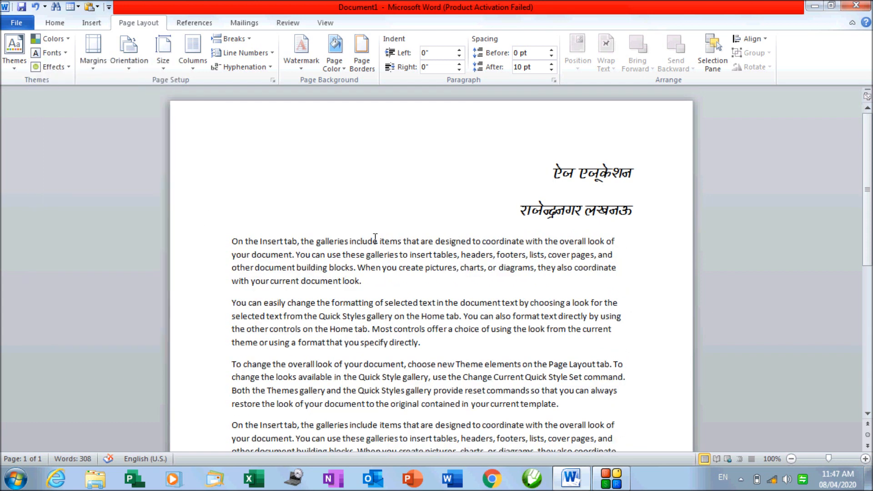
Draw a Basic Shapes Sun, about 2.13" by 2.59", beneath the final paragraph
scroll(376, 238, down, 10)
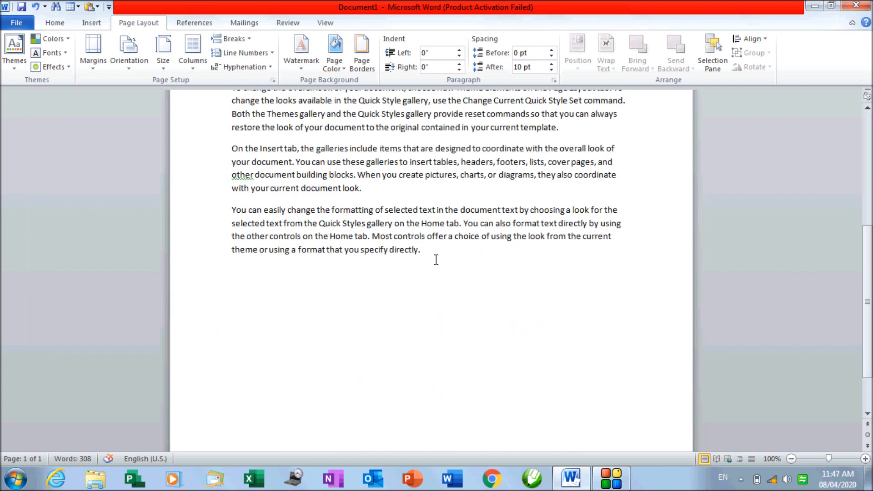
click(86, 25)
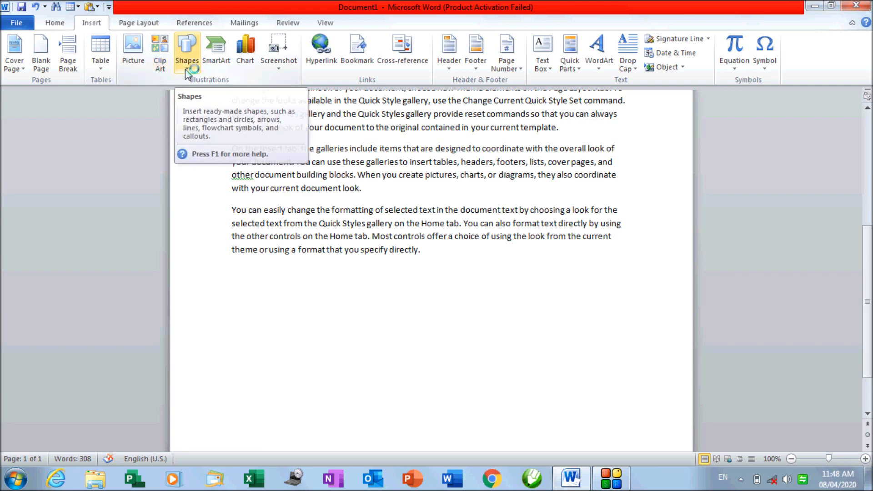
click(186, 71)
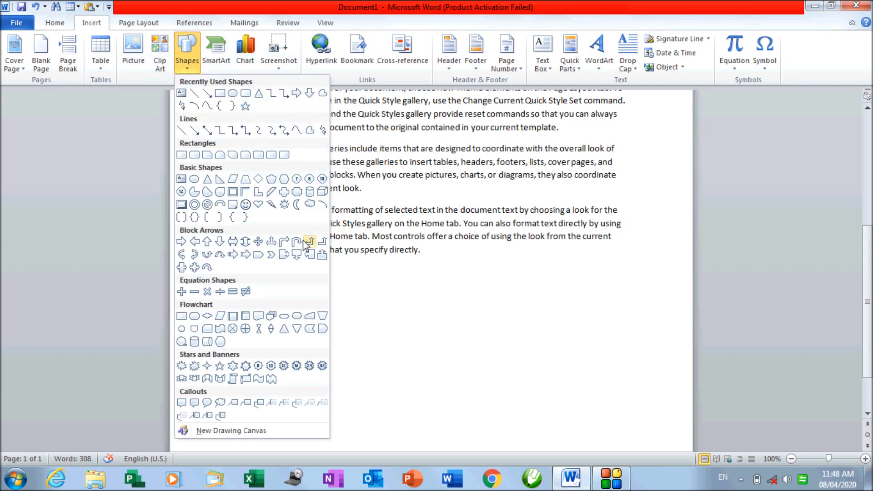
click(284, 204)
mouse_move(319, 282)
mouse_down()
mouse_move(439, 353)
mouse_move(480, 412)
mouse_up()
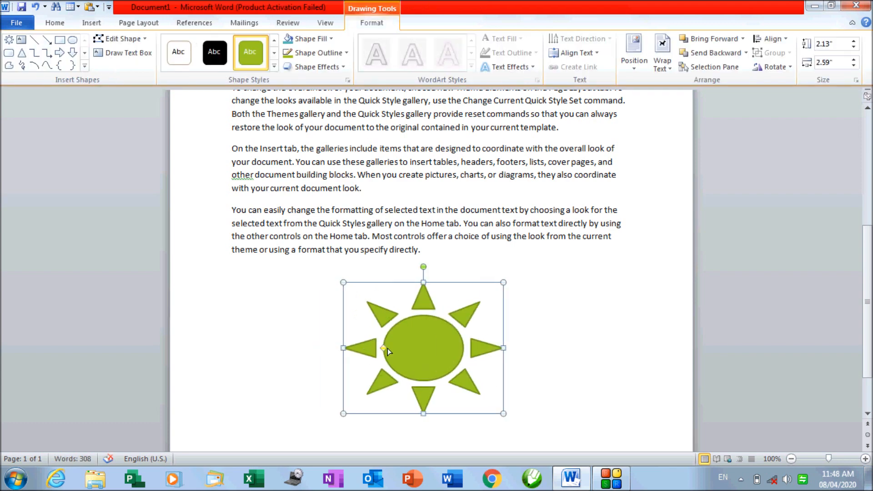
Nudge the sun slightly right and apply the dark green bevelled style from Shape Styles
drag(385, 348, 403, 352)
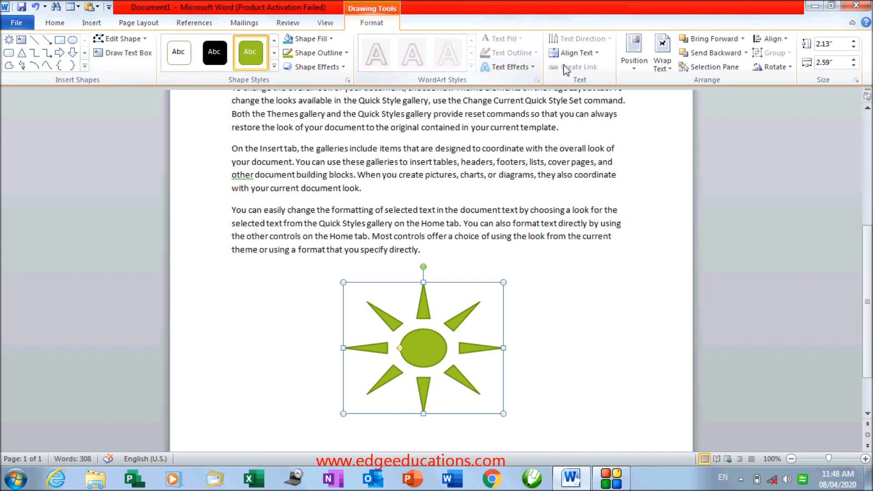
click(275, 67)
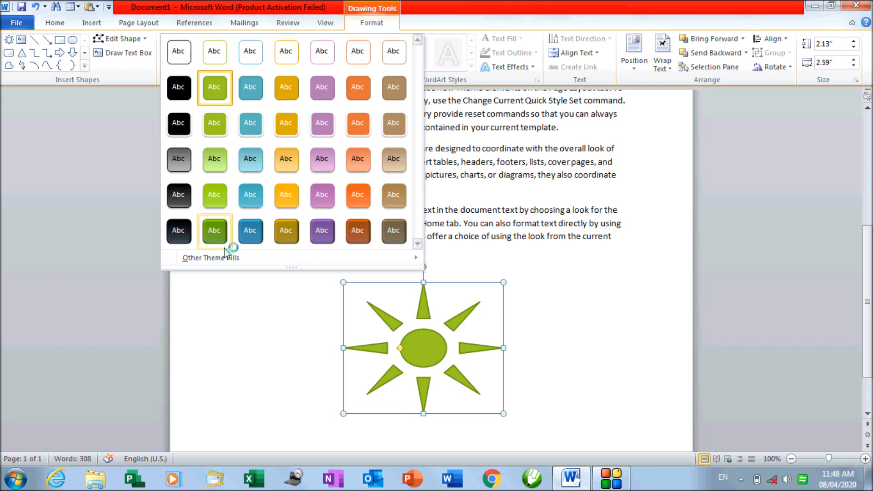
click(214, 289)
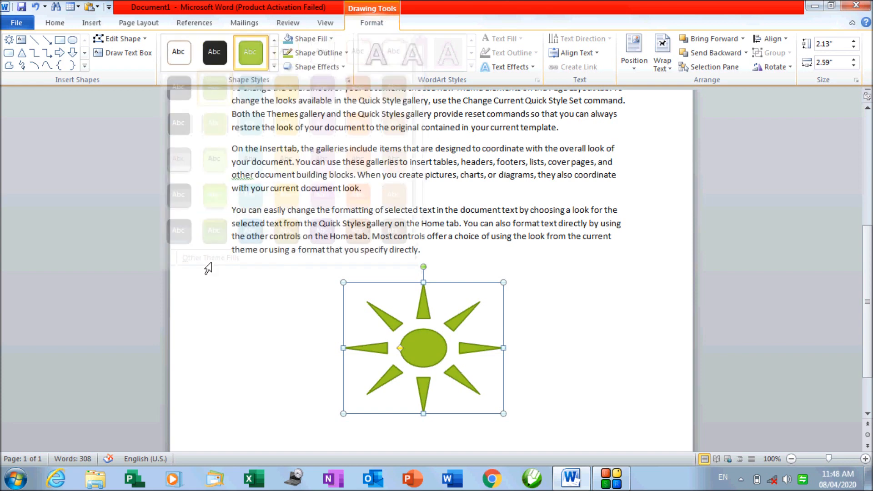
click(274, 66)
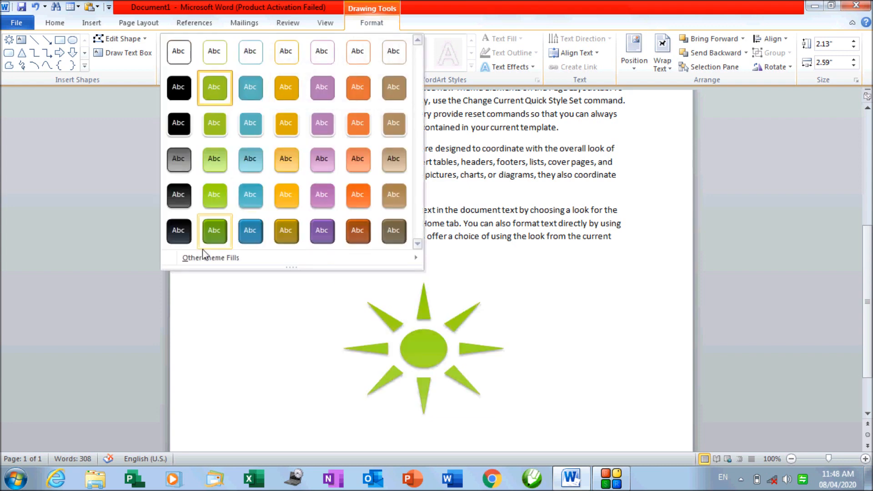
mouse_move(187, 264)
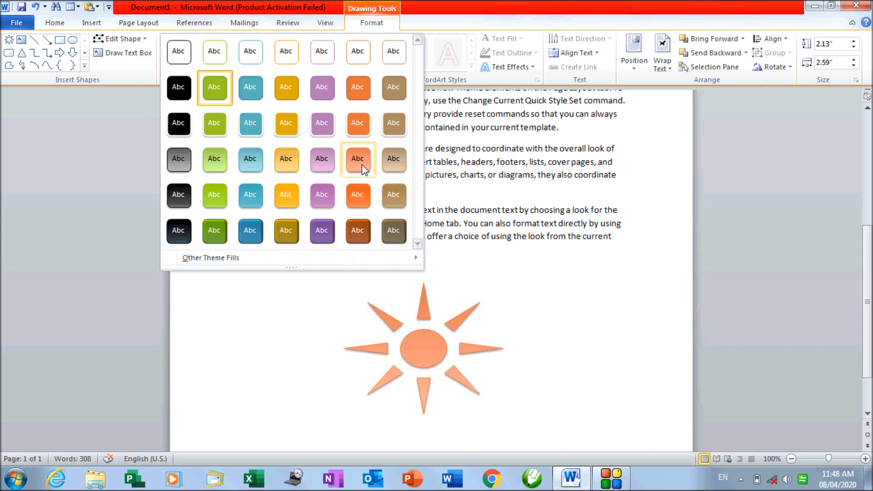
click(205, 237)
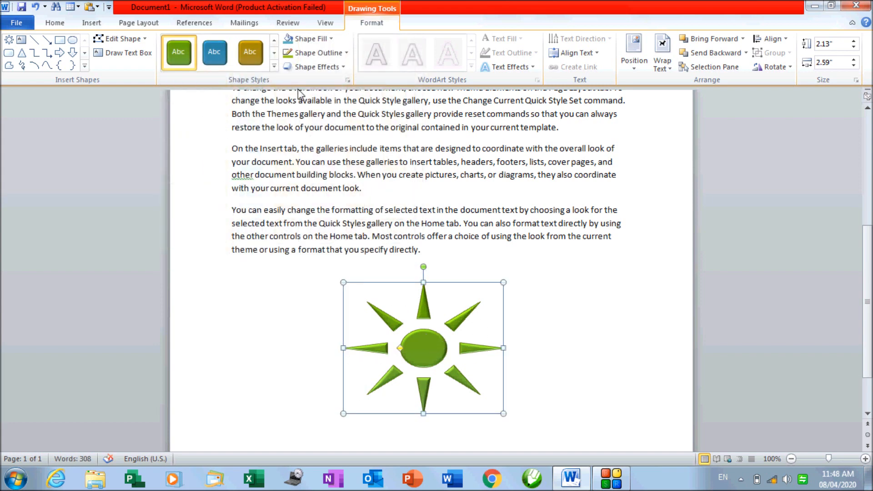
click(275, 68)
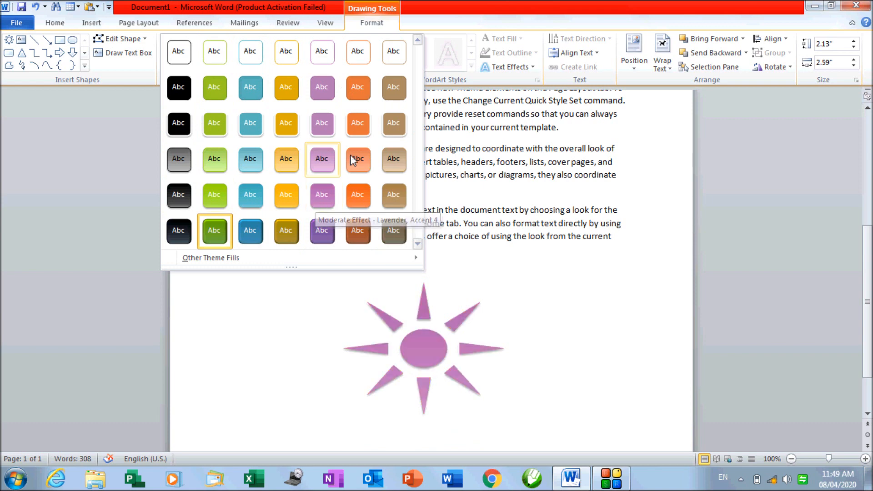
Apply the Waveform theme and view the shape styles in its colours
click(288, 311)
click(132, 25)
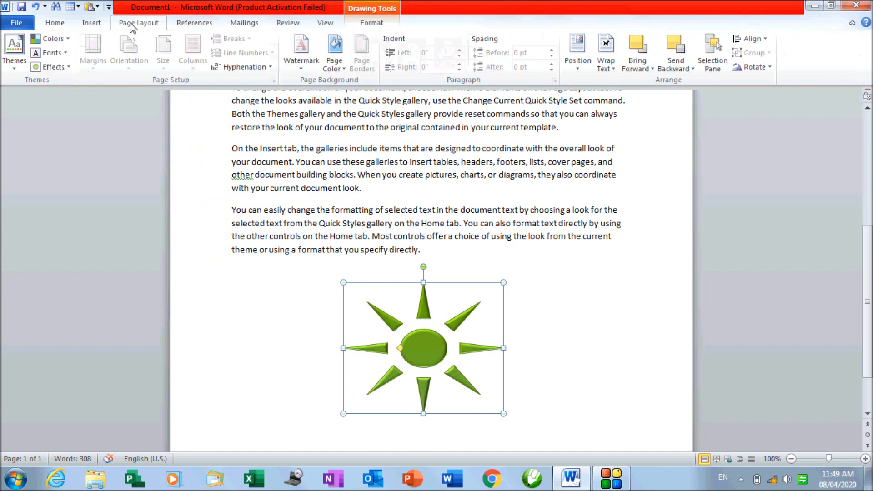
click(15, 64)
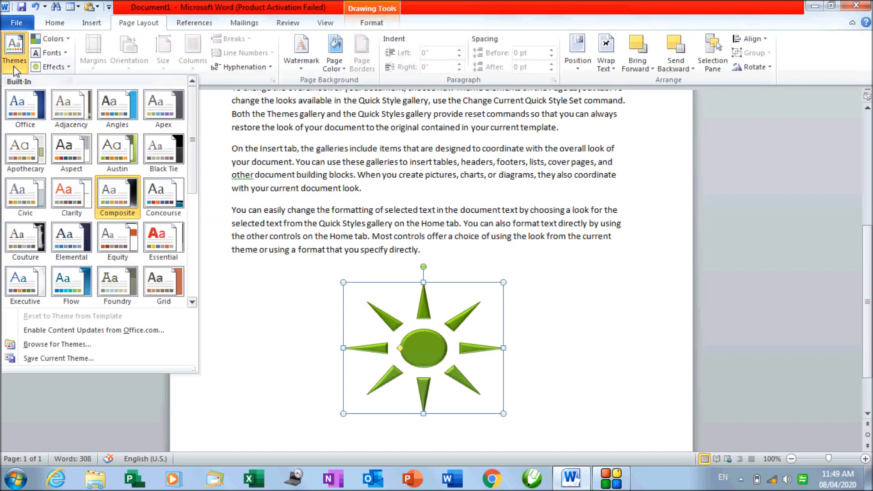
drag(191, 102, 193, 225)
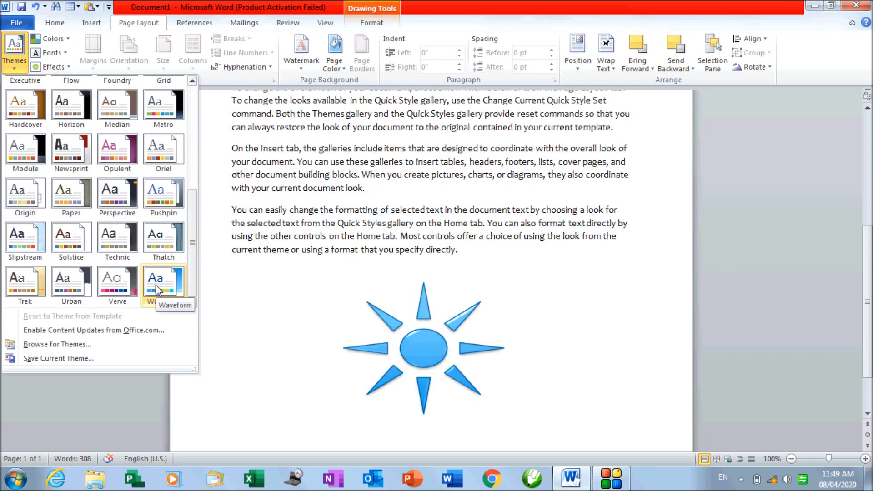
click(155, 285)
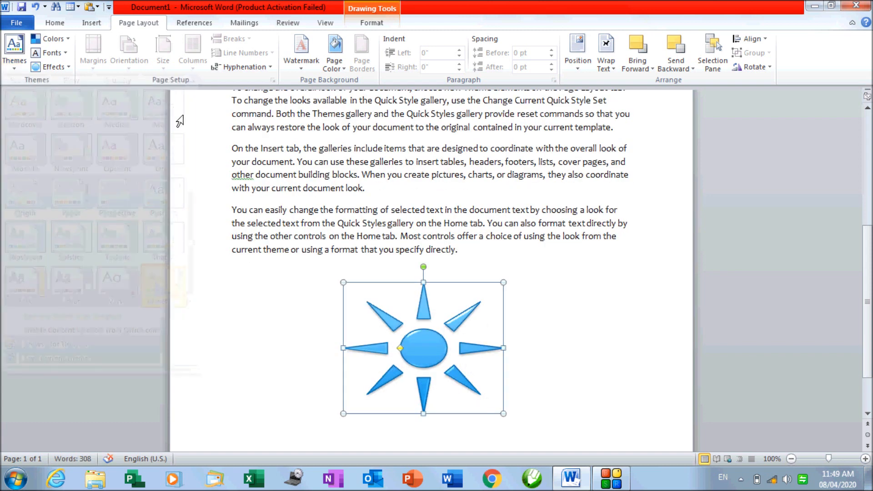
click(390, 22)
click(274, 66)
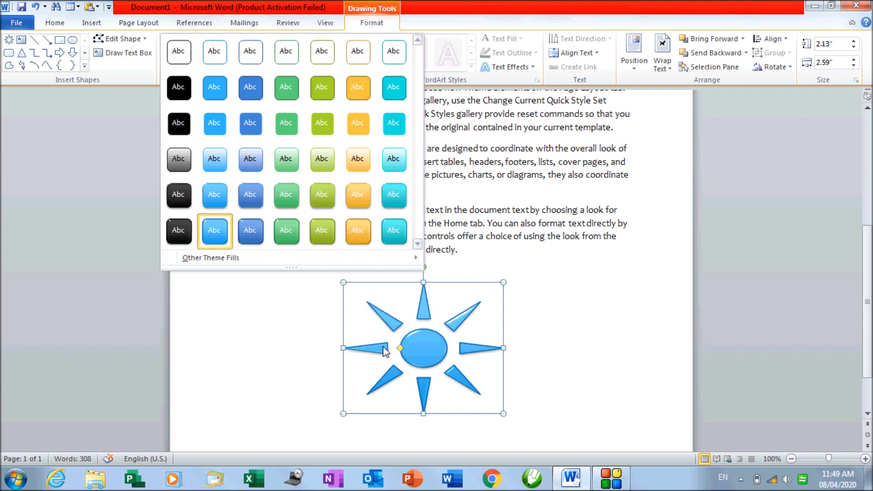
Switch to the Hardcover theme and review the shape styles in its reddish-brown colours
click(147, 25)
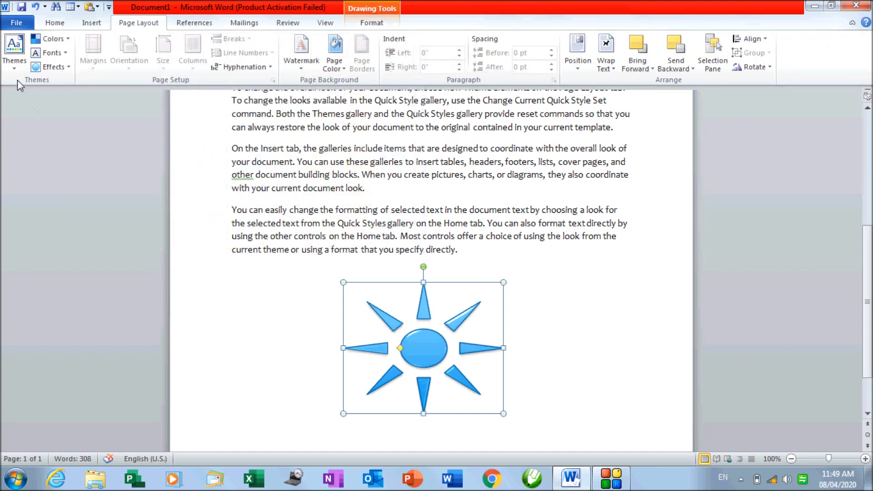
click(15, 67)
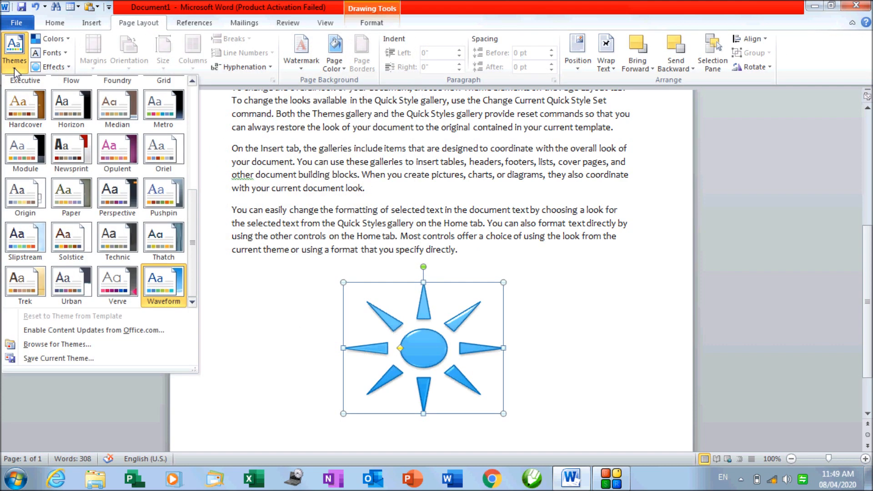
click(34, 109)
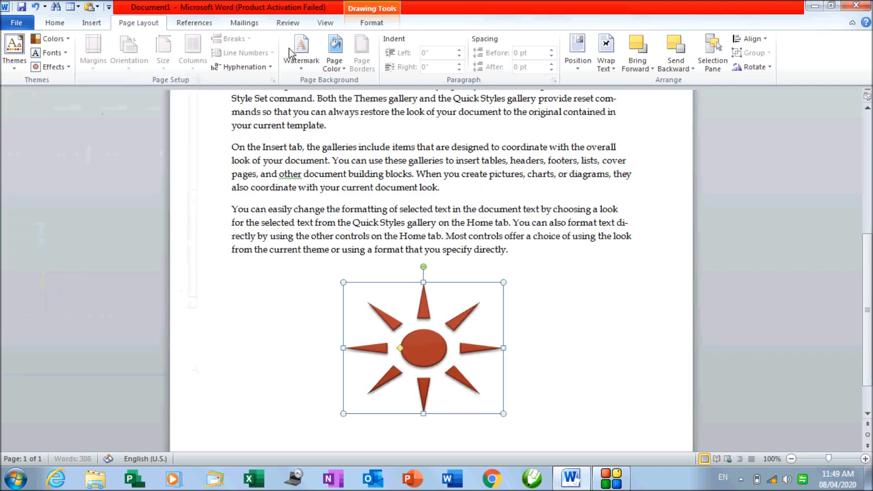
click(362, 27)
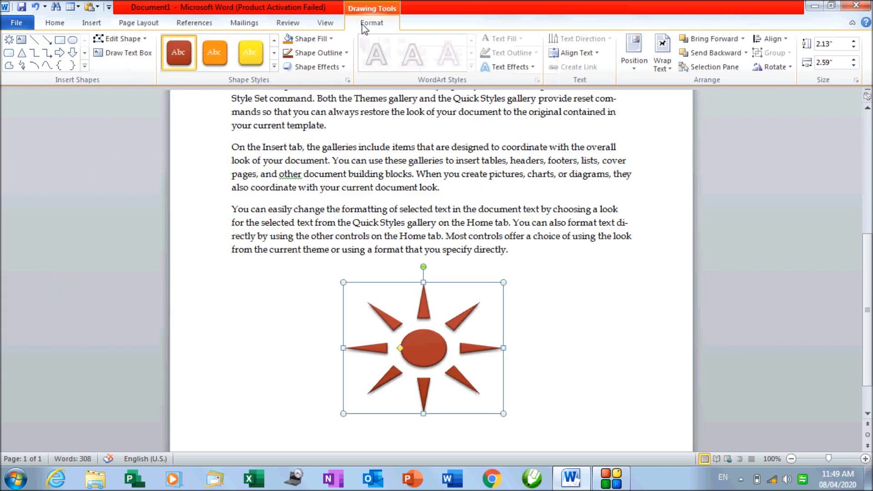
click(275, 68)
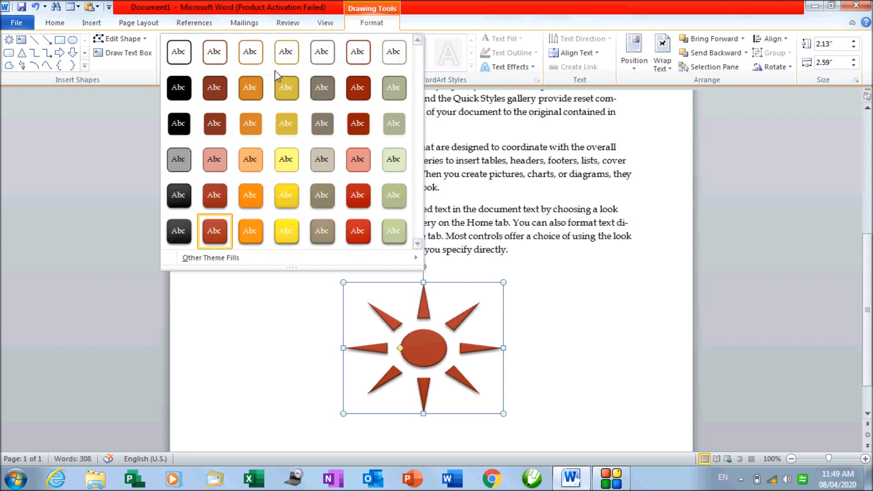
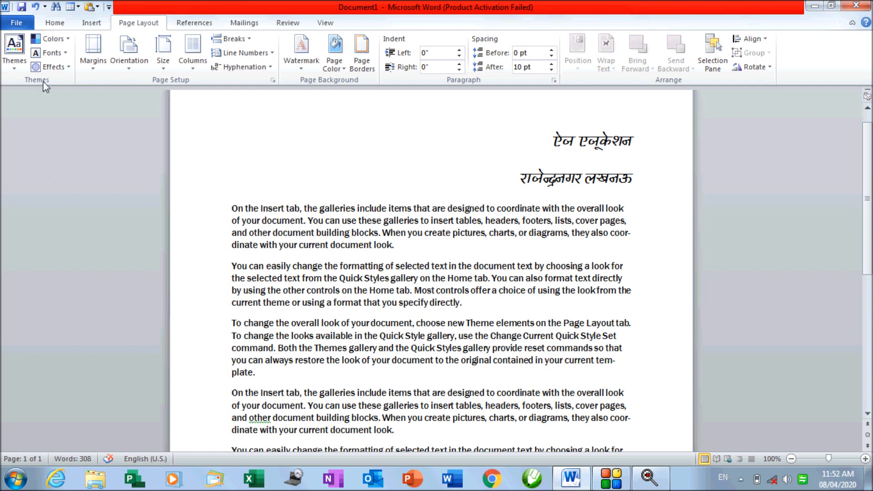
Look over the Margins presets without changing them, then scroll down to the sun shape and back
click(87, 71)
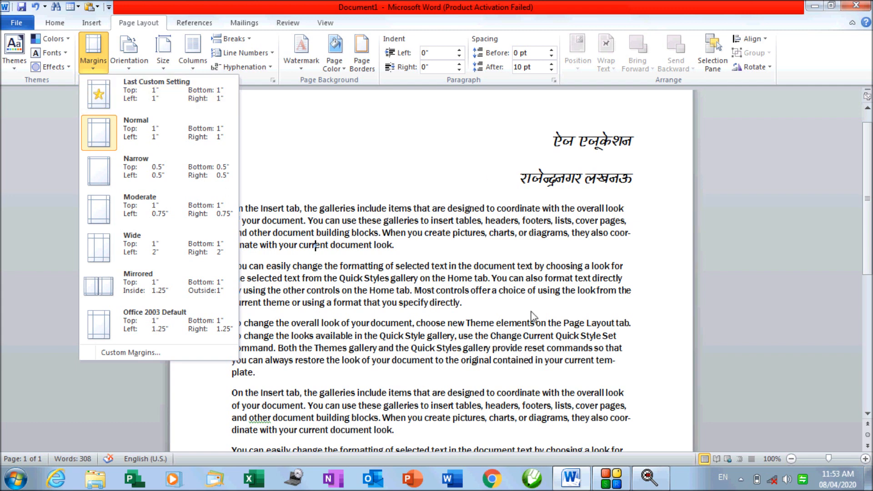
click(578, 298)
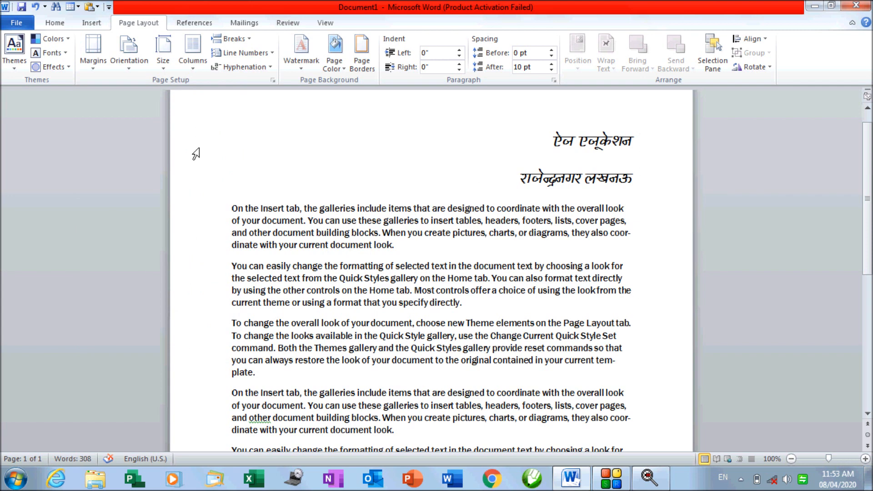
scroll(215, 195, down, 8)
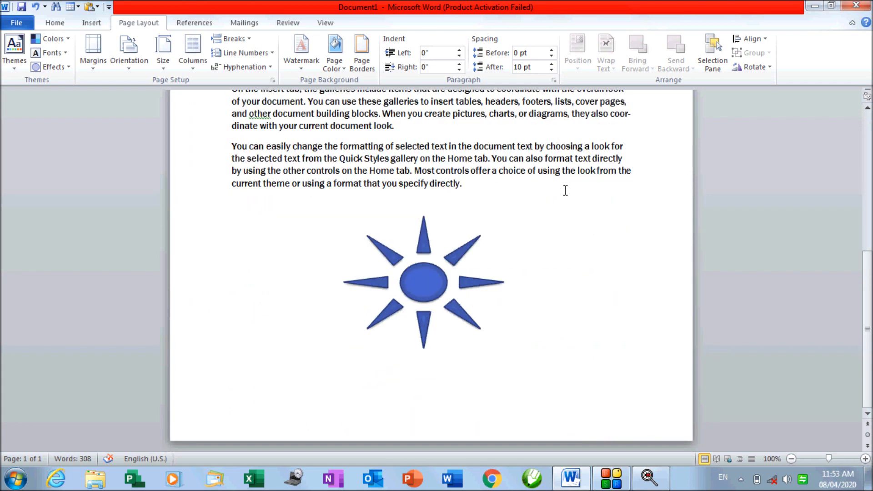
scroll(242, 197, up, 8)
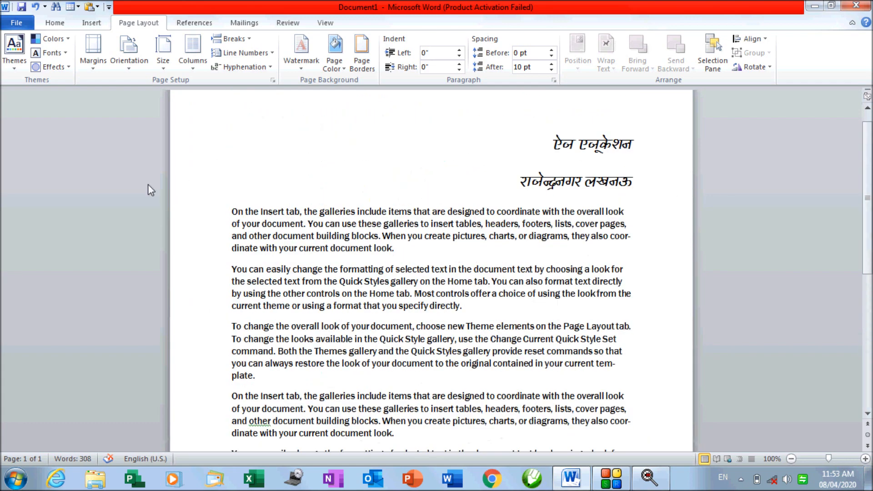
Glance at the margin presets once more and bring up the File Info page
click(96, 68)
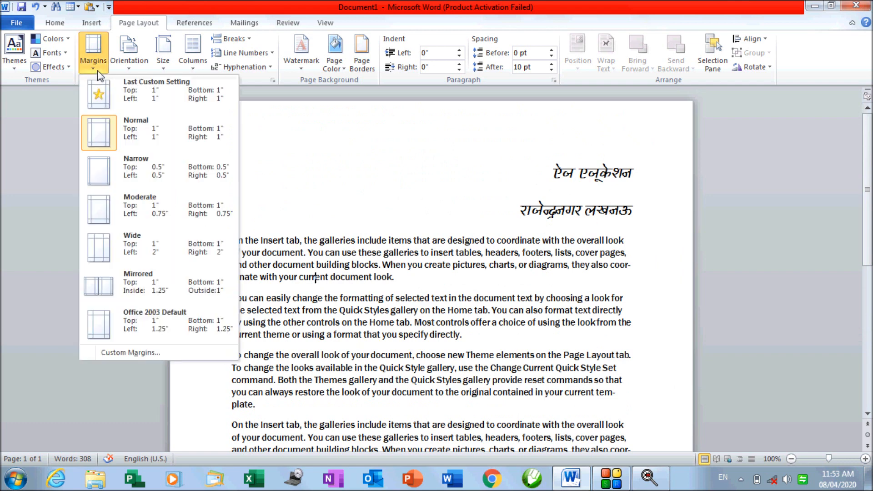
click(41, 132)
click(16, 23)
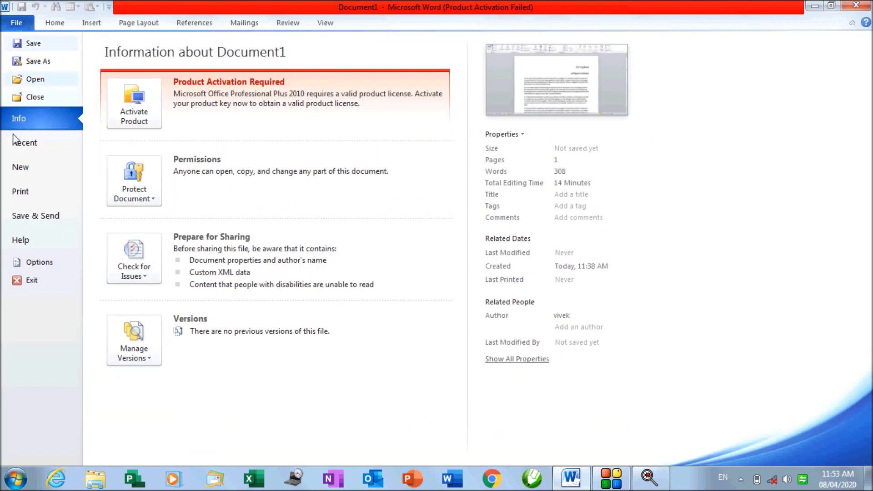
Preview the printed page, return to editing, and place the cursor in the first paragraph
click(12, 195)
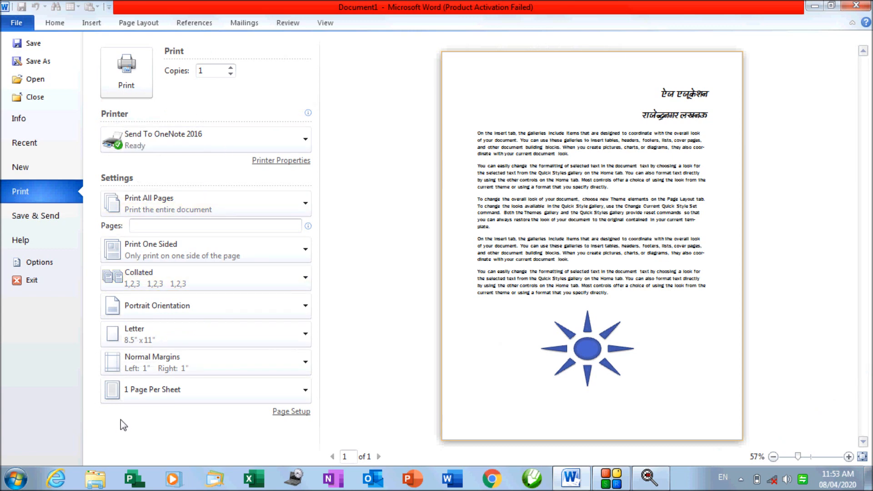
key(Escape)
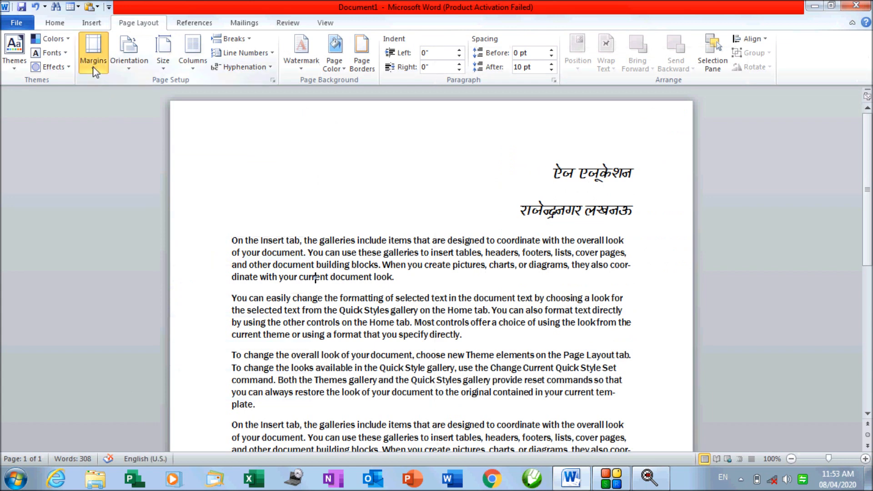
click(94, 70)
click(356, 213)
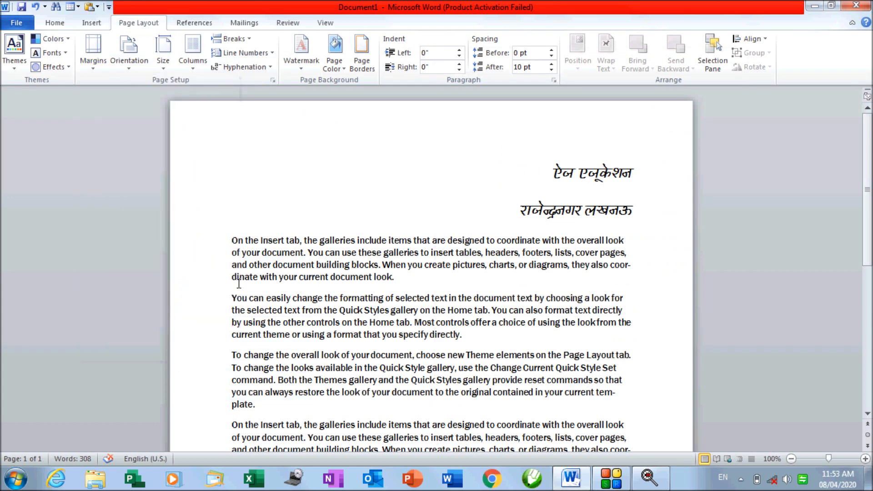
click(315, 277)
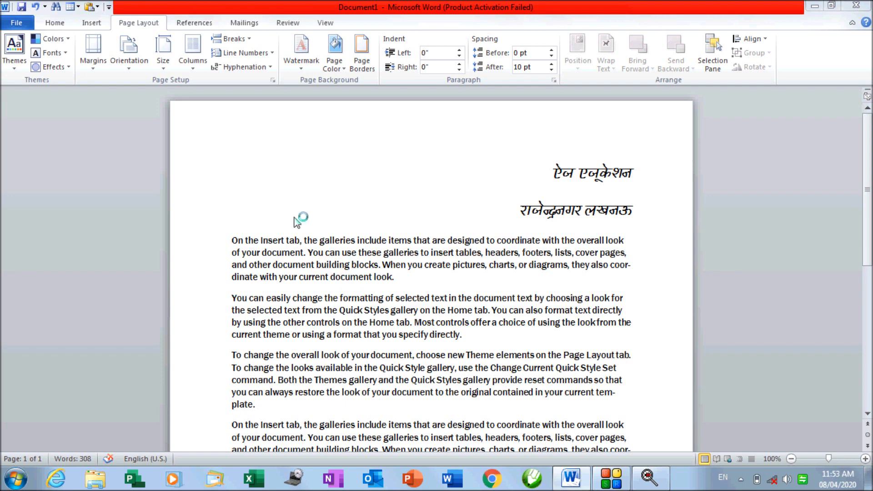
Turn on the Ruler from the View tab so rulers frame the page
click(335, 25)
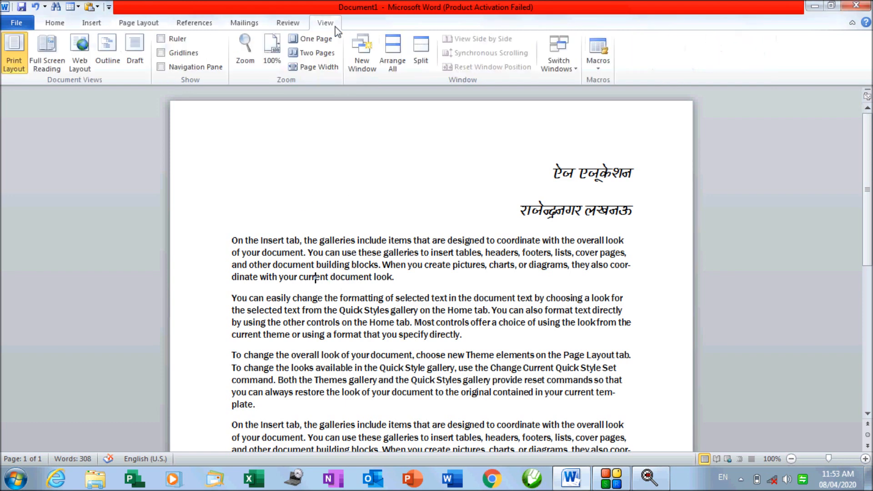
click(160, 39)
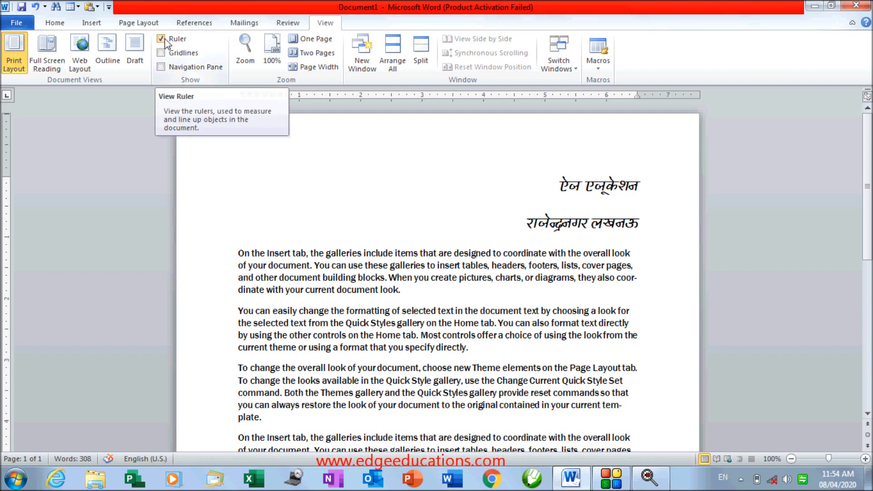
click(134, 26)
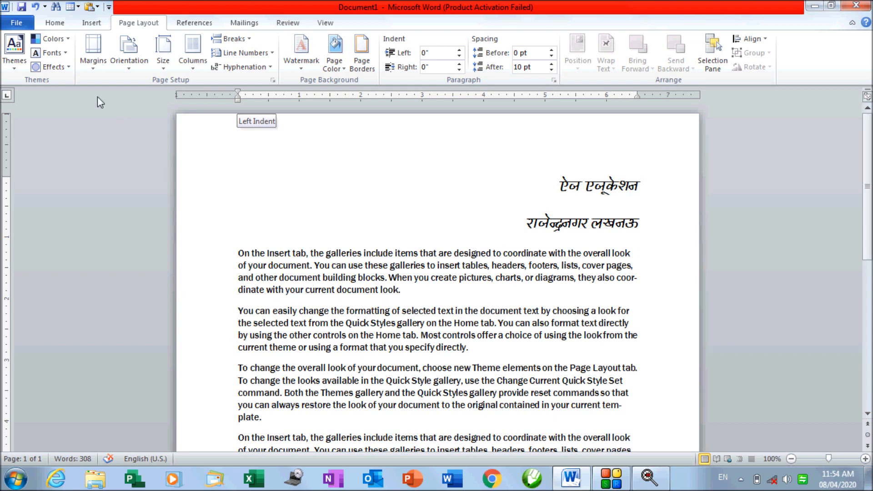
Try the Narrow 0.5-inch margins, then the Wide 2-inch side margins
click(93, 64)
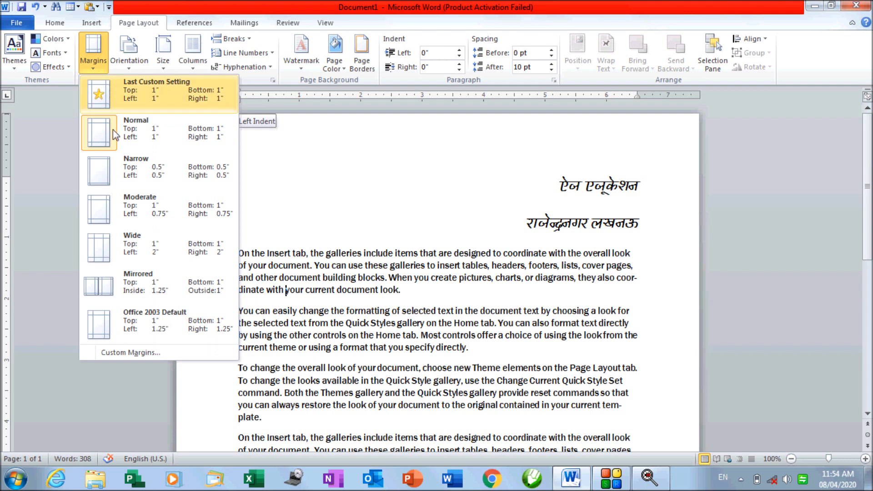
click(119, 171)
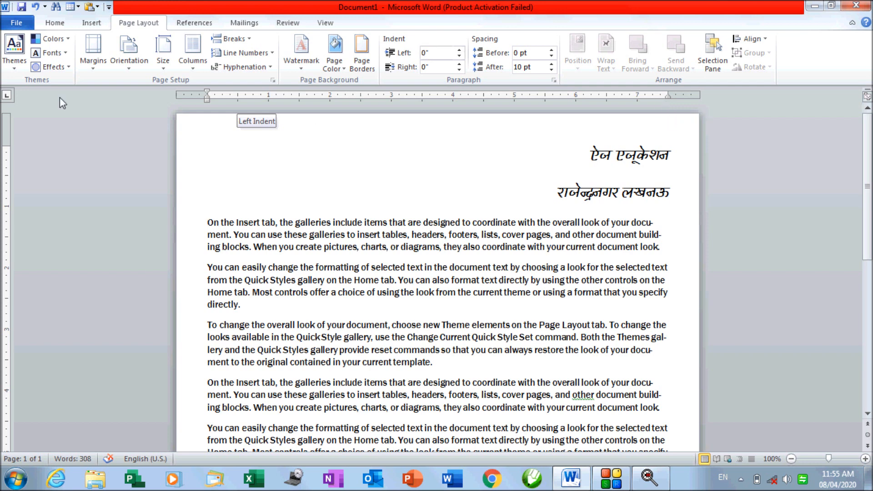
click(93, 54)
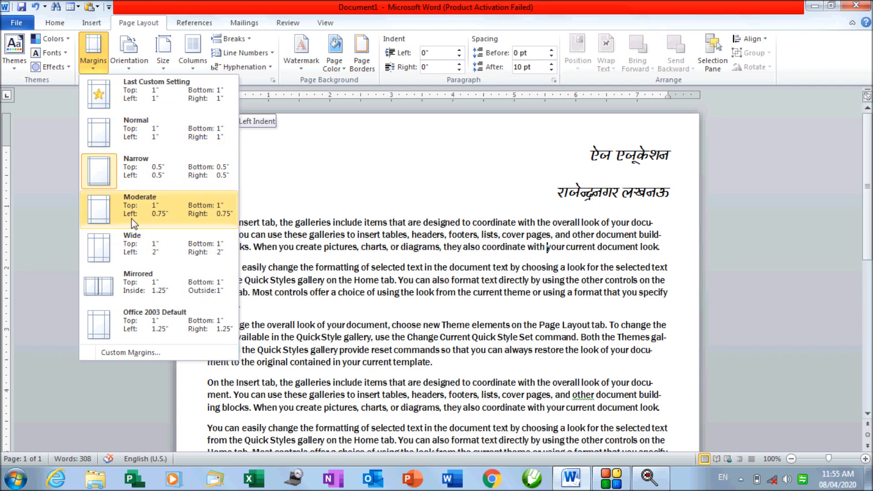
click(125, 248)
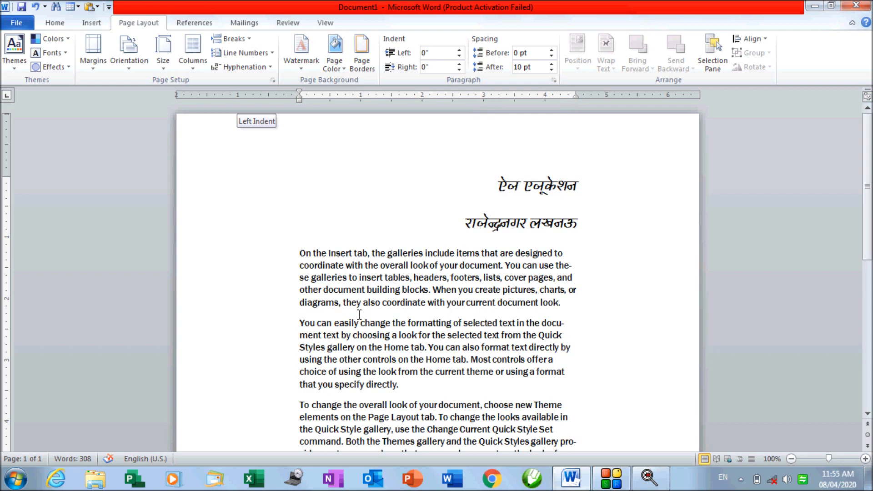
scroll(463, 316, down, 3)
scroll(496, 314, down, 5)
scroll(496, 314, up, 8)
Apply Mirrored, then Moderate 0.75-inch margins, and settle on Normal 1-inch margins
click(95, 68)
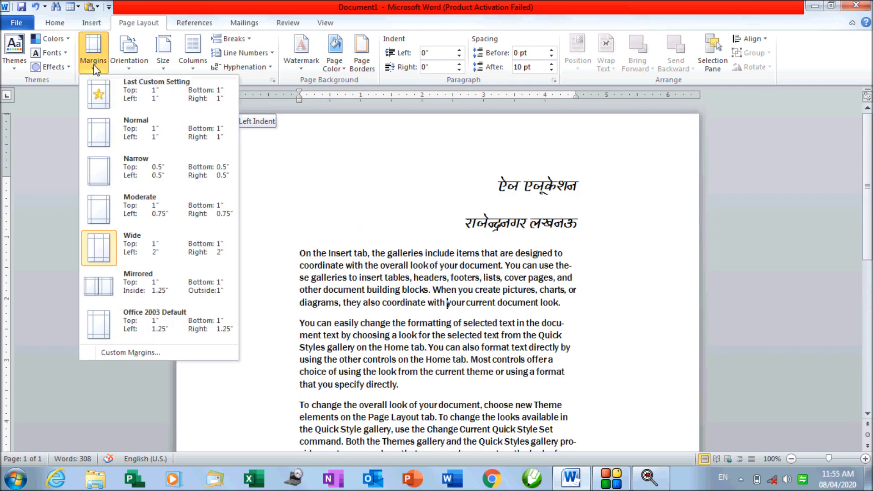
click(138, 291)
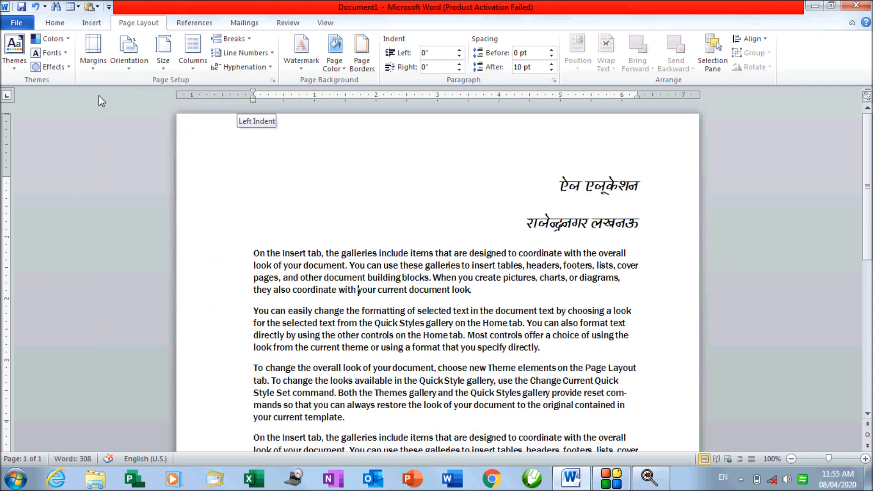
click(92, 69)
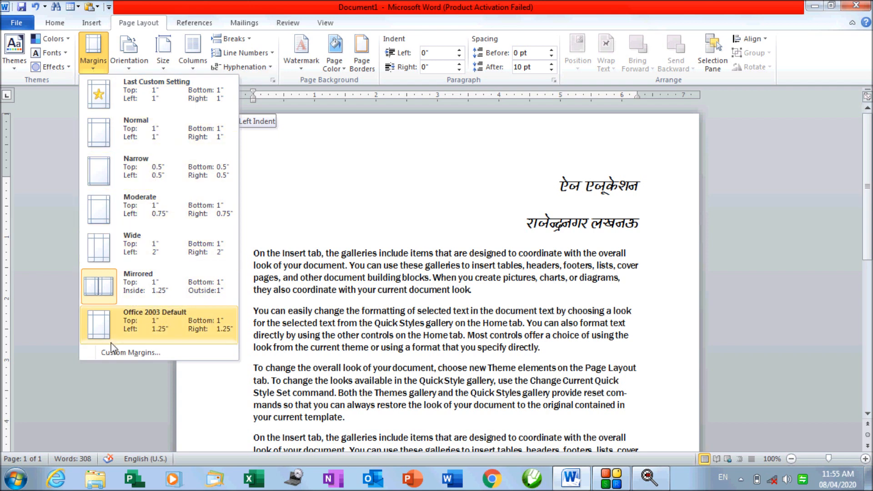
click(145, 200)
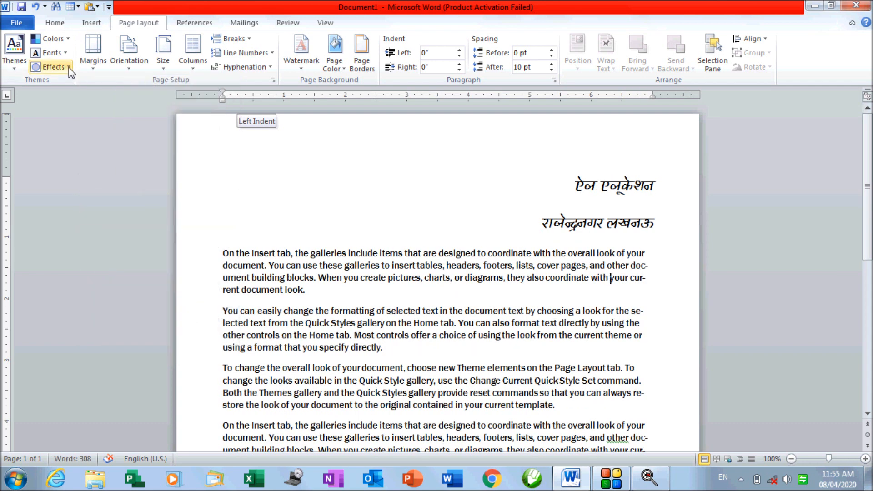
click(91, 68)
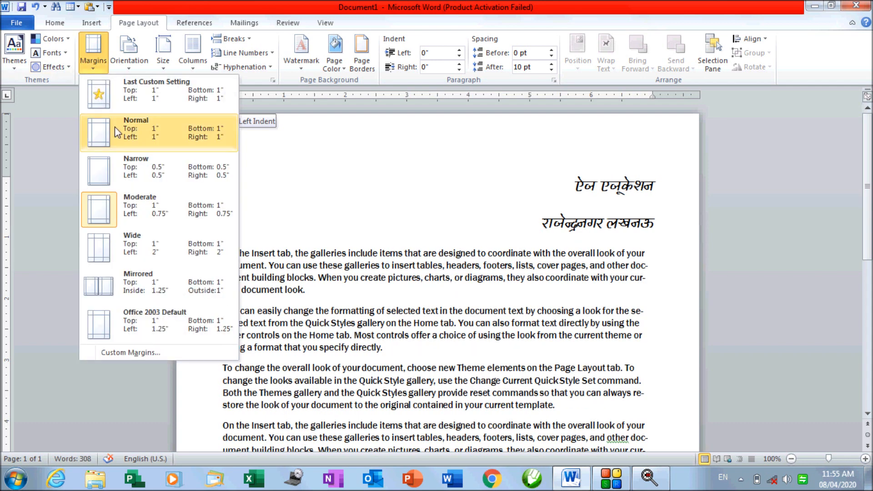
click(114, 126)
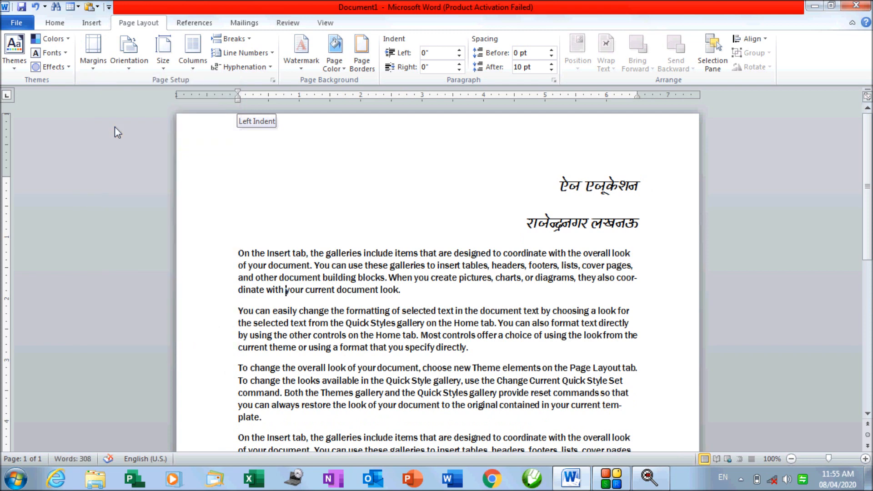
click(87, 72)
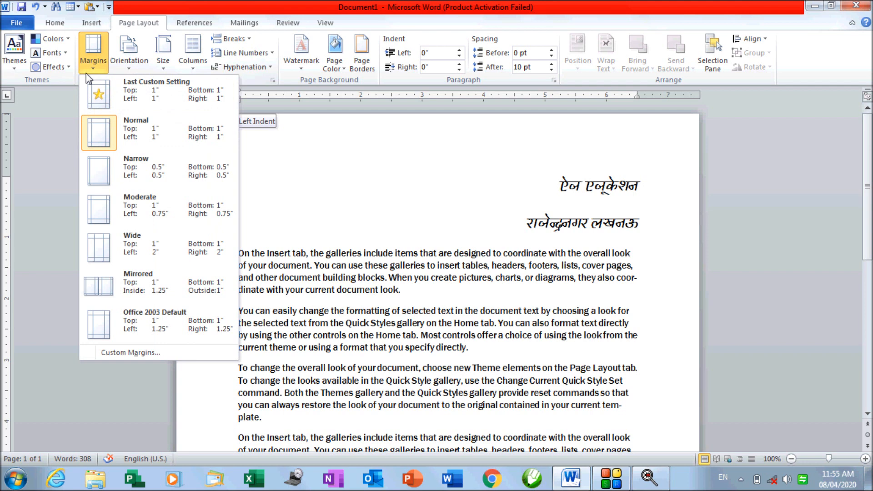
Set custom top and bottom margins of 0.7 inch in Page Setup, leaving the sides at 1 inch
click(109, 353)
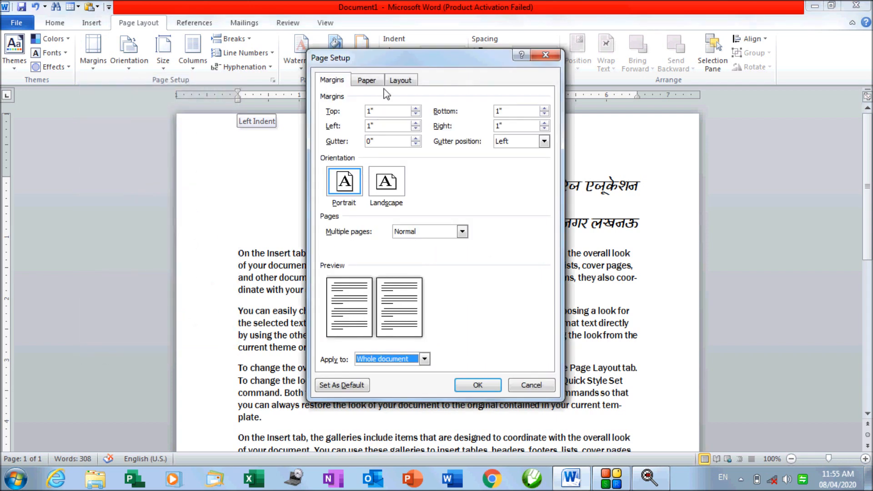
drag(382, 68, 155, 108)
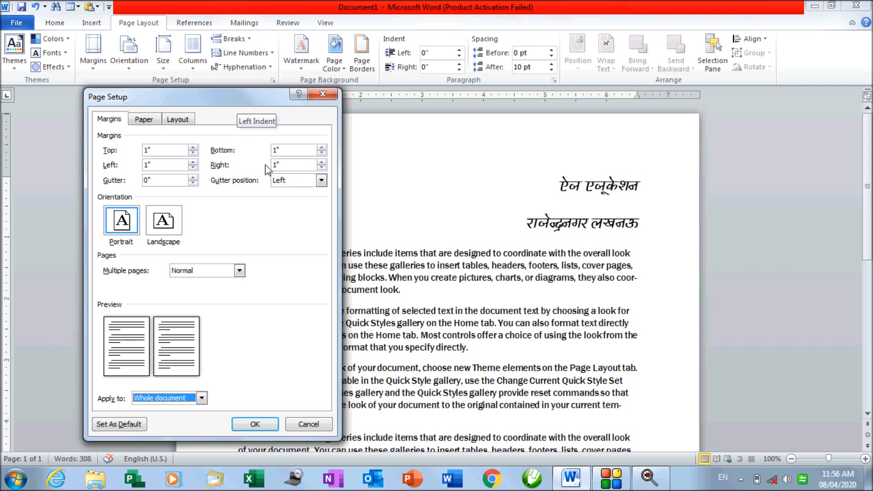
click(162, 150)
drag(163, 150, 138, 151)
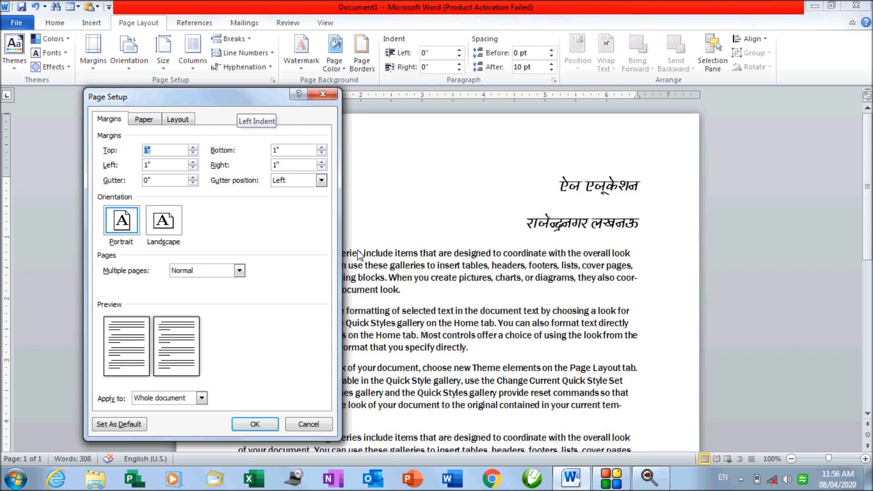
text(.7)
drag(288, 150, 265, 152)
text(.7)
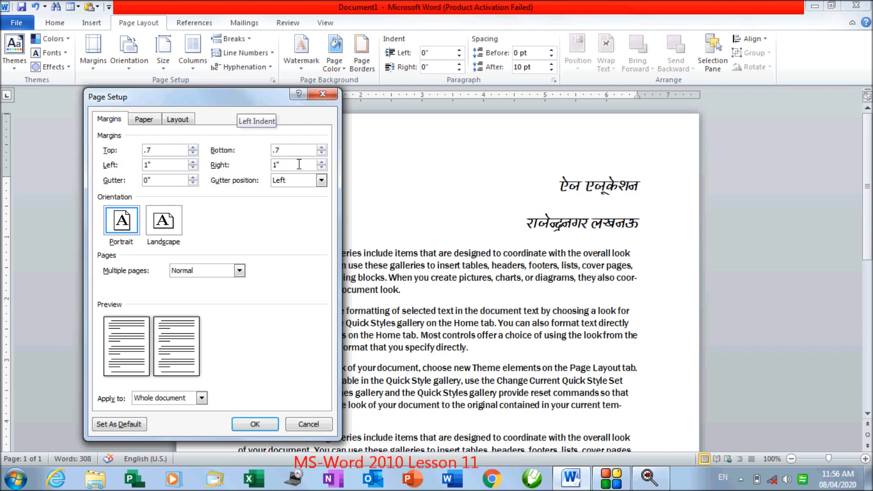
drag(233, 100, 548, 105)
click(561, 430)
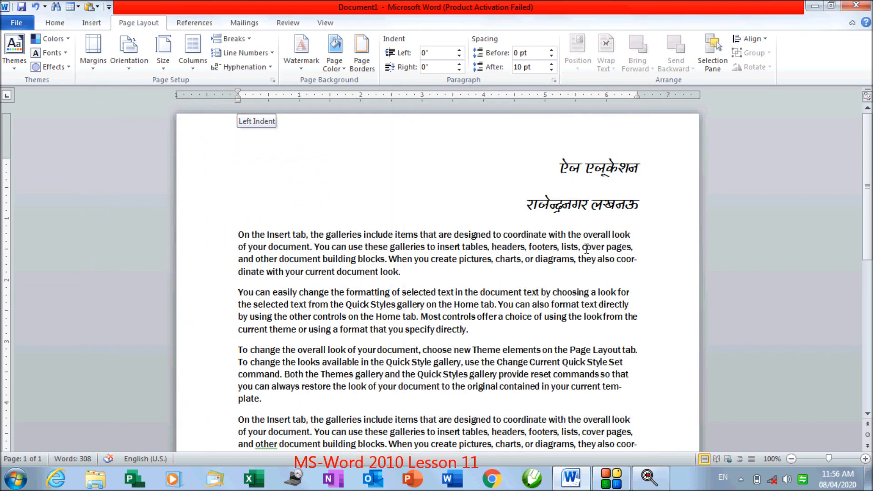
scroll(259, 416, down, 5)
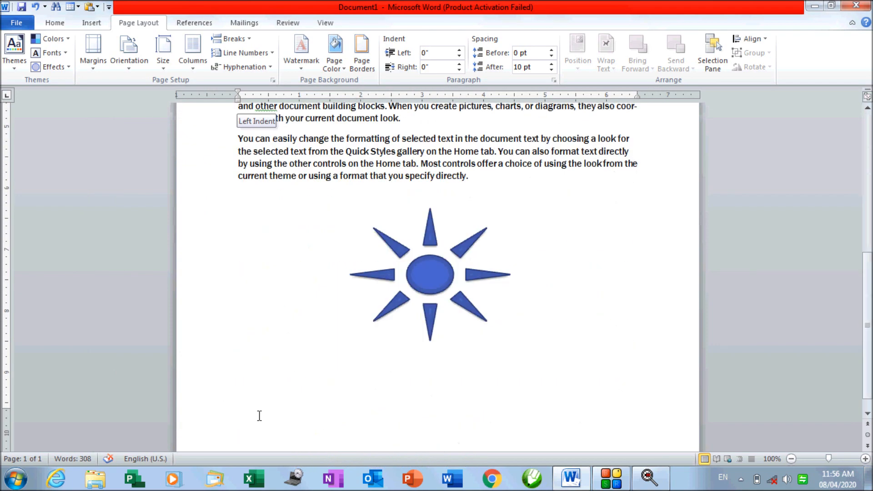
scroll(259, 432, down, 1)
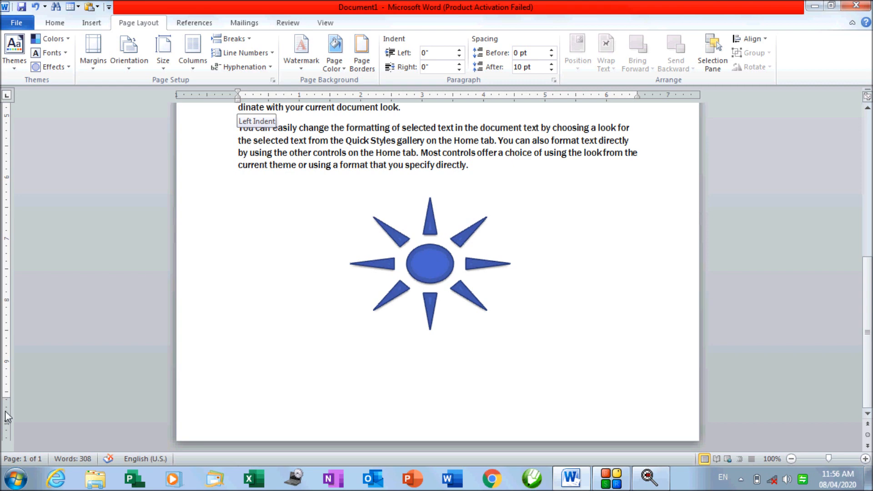
click(89, 71)
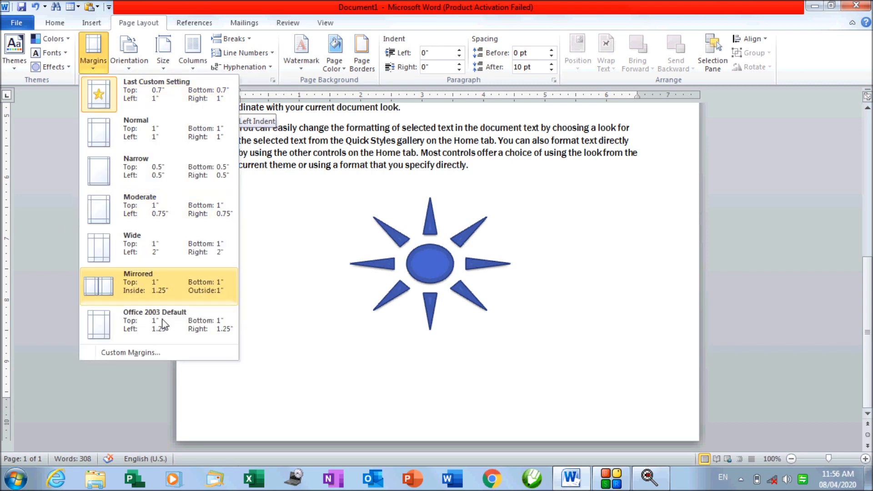
Enter 1.5 inches for both the left and right margins in Custom Margins
click(165, 355)
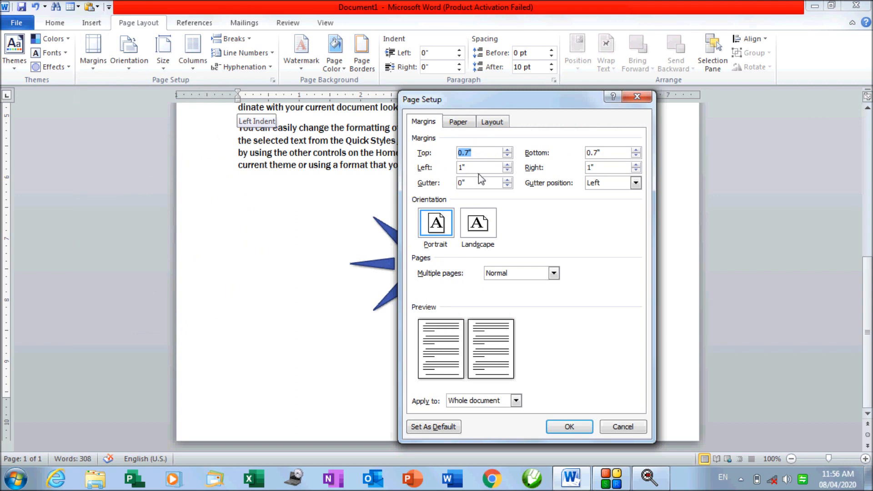
double_click(460, 167)
text(1.5)
double_click(599, 168)
text(1.5)
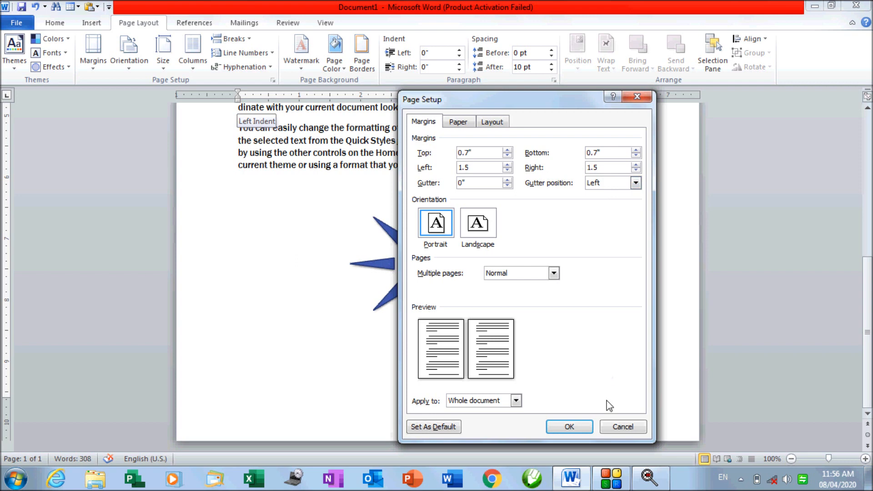
click(570, 427)
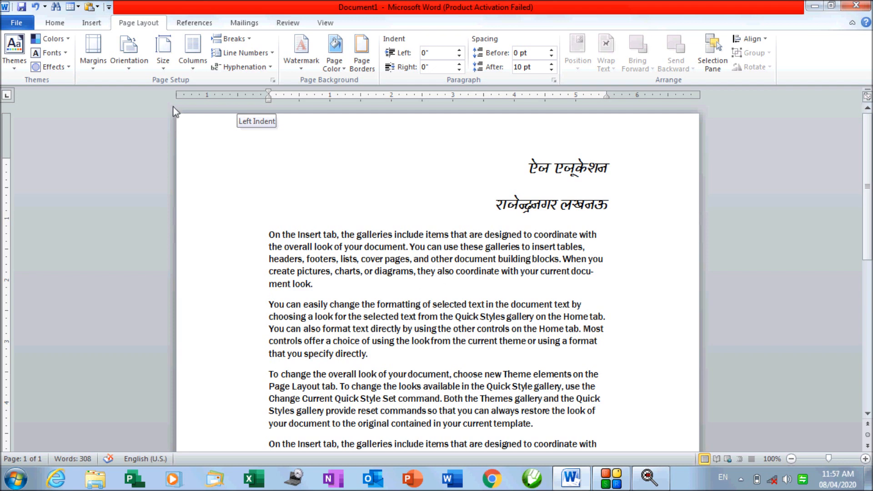
Open Custom Margins to view the 0.7" top/bottom and 1.5" side margins in Page Setup
click(93, 52)
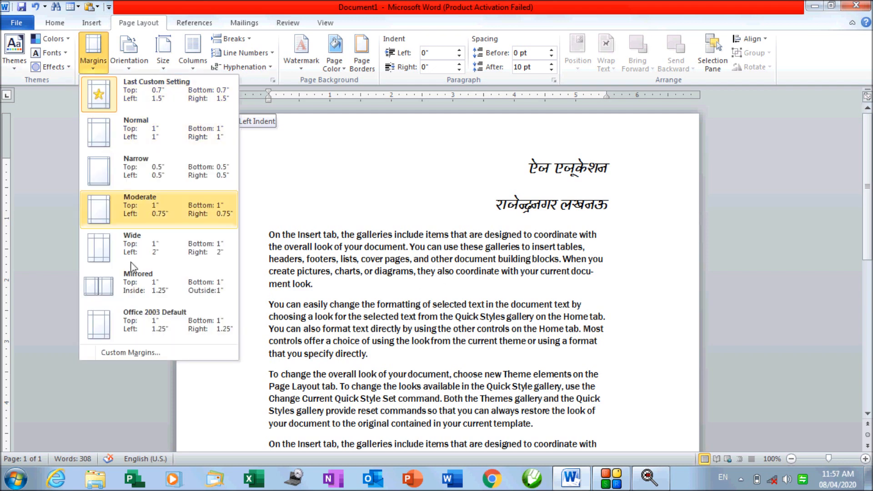
click(134, 352)
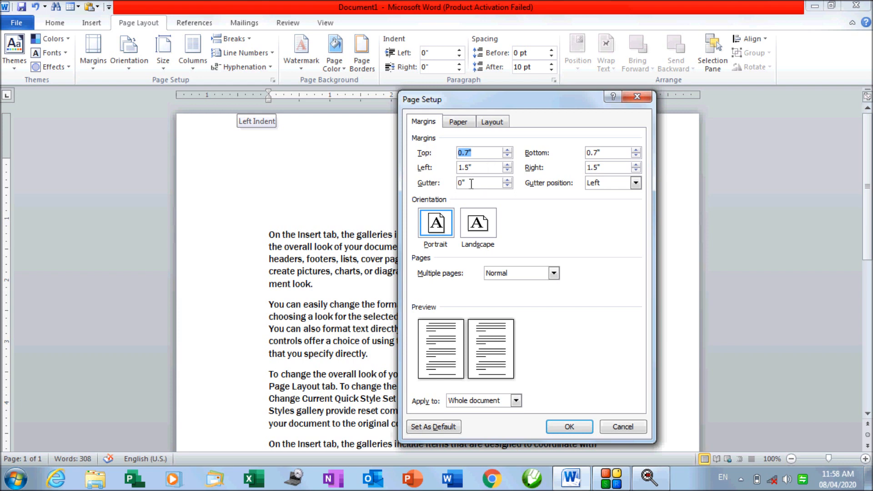
Add a 1-inch gutter positioned at the top of the page
drag(474, 184, 456, 188)
text(1)
click(597, 184)
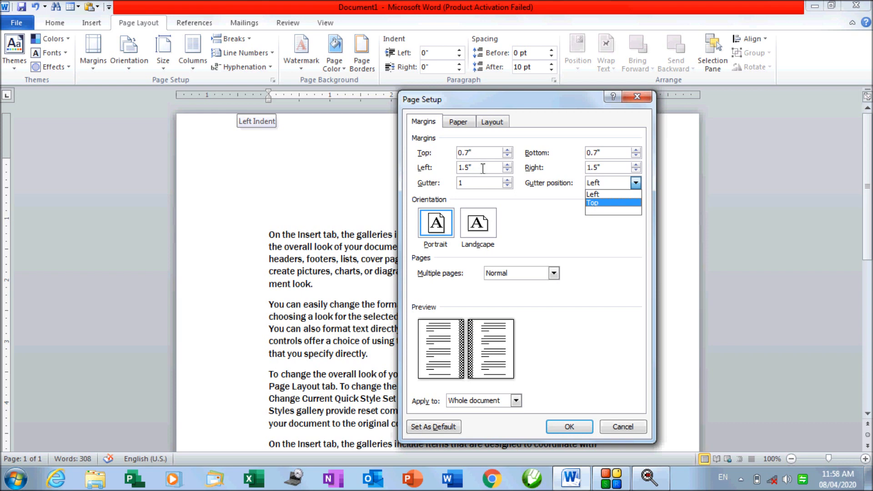
click(606, 195)
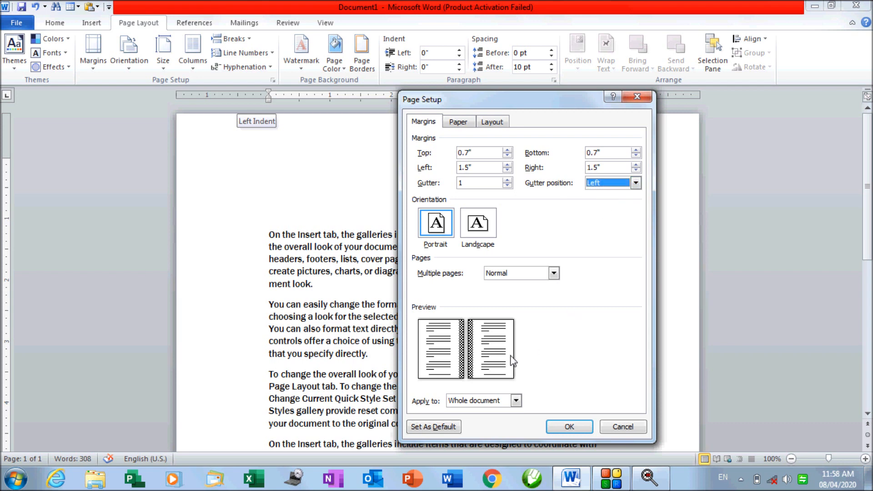
click(615, 183)
click(615, 208)
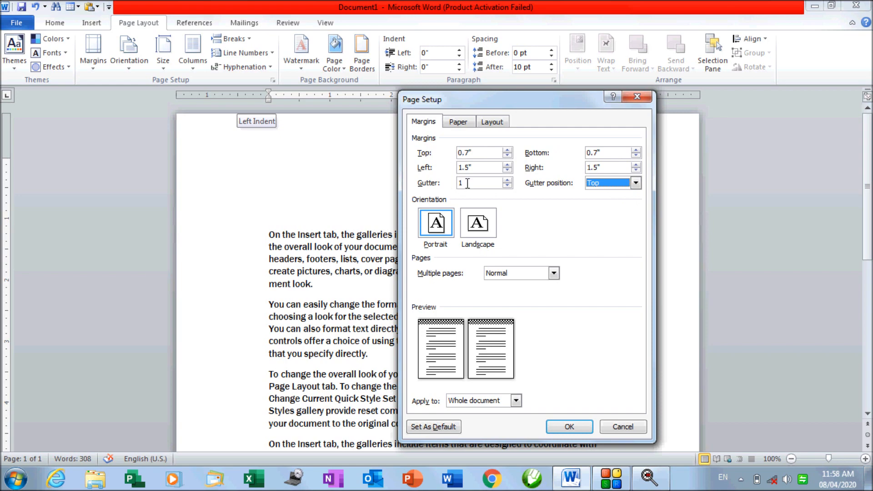
click(572, 431)
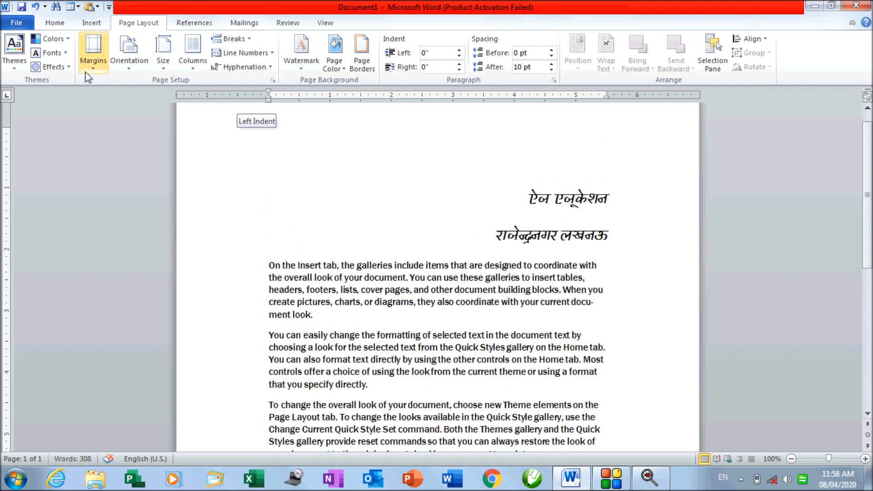
Reopen Custom Margins and select Landscape orientation in Page Setup
click(93, 50)
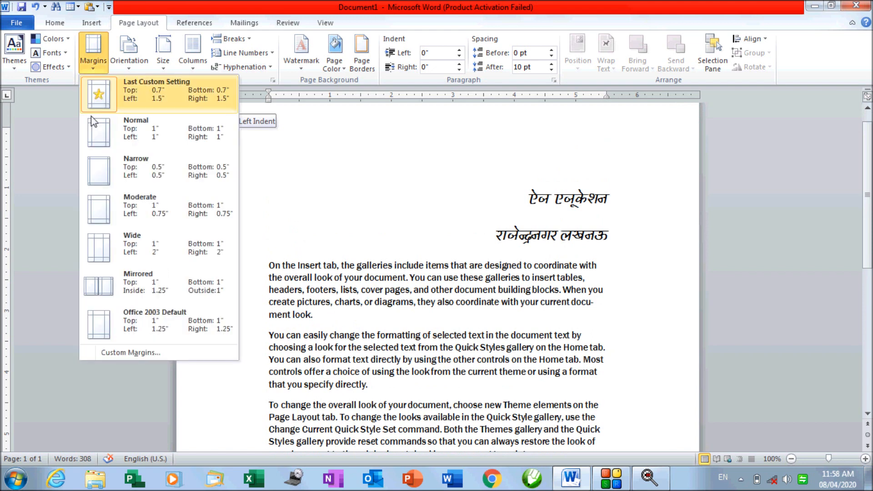
click(108, 351)
click(435, 234)
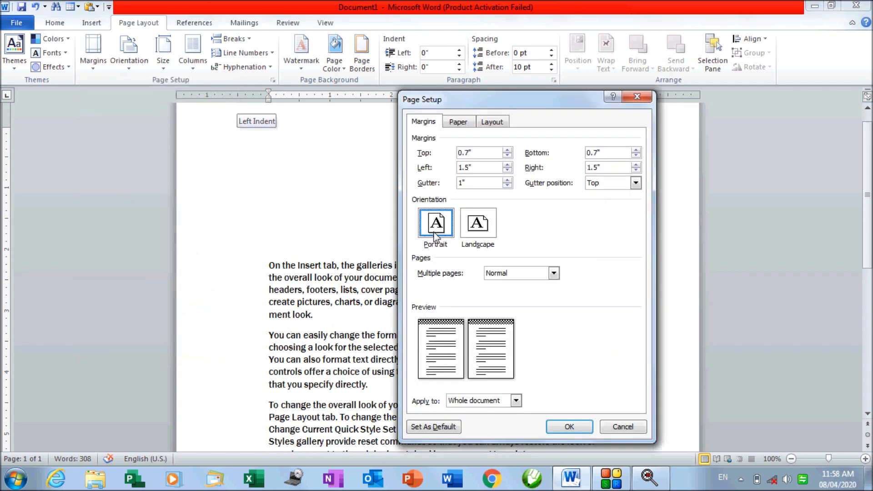
click(476, 235)
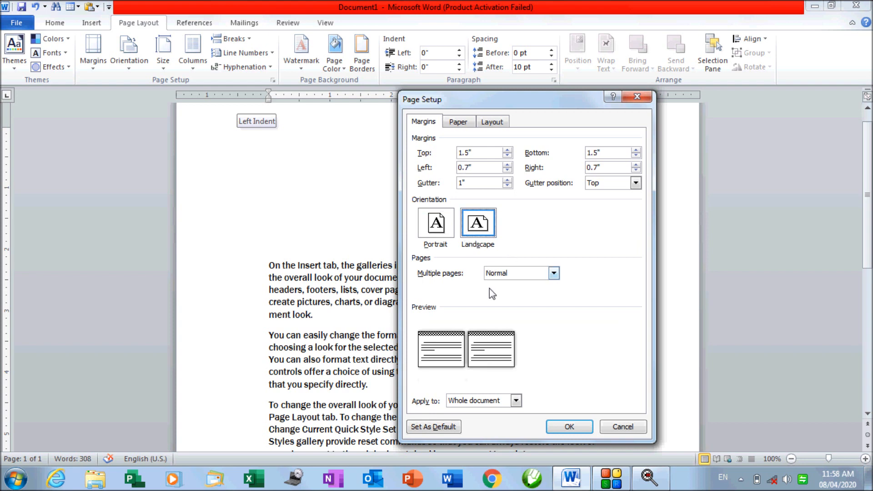
Apply Landscape orientation so the wider text lines spill onto a second page
click(448, 240)
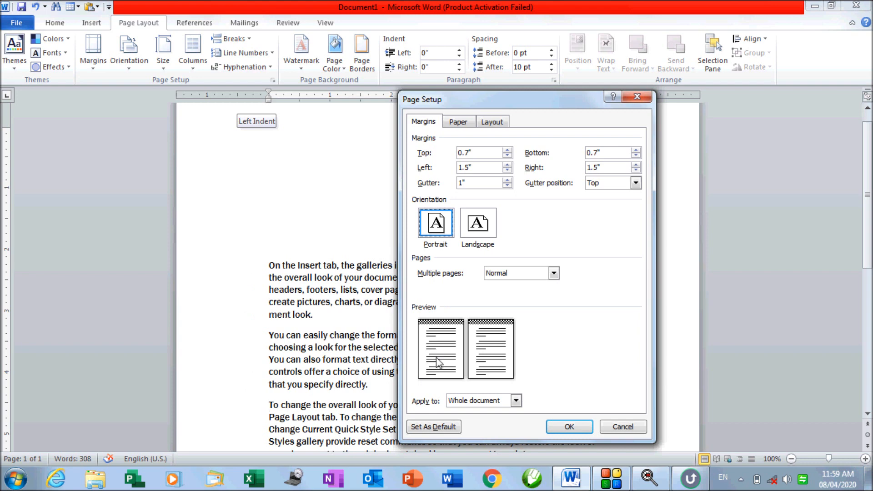
click(484, 241)
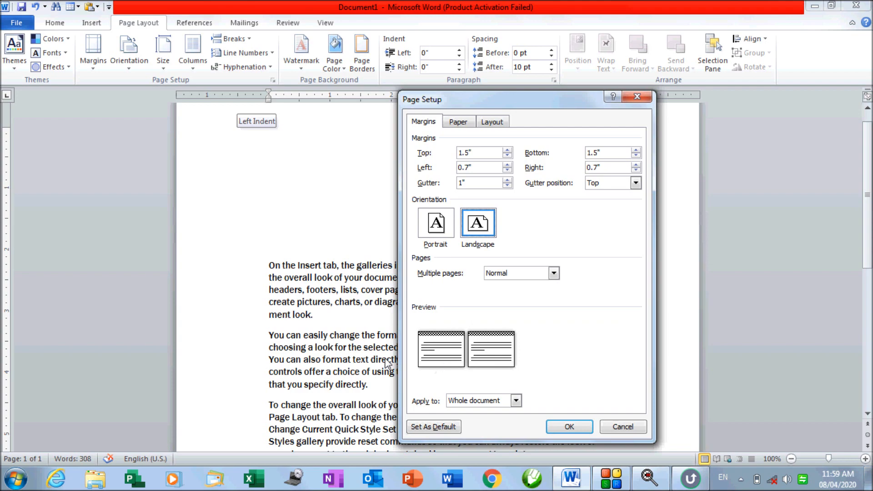
click(566, 426)
scroll(413, 322, down, 9)
scroll(413, 322, up, 4)
scroll(413, 321, up, 4)
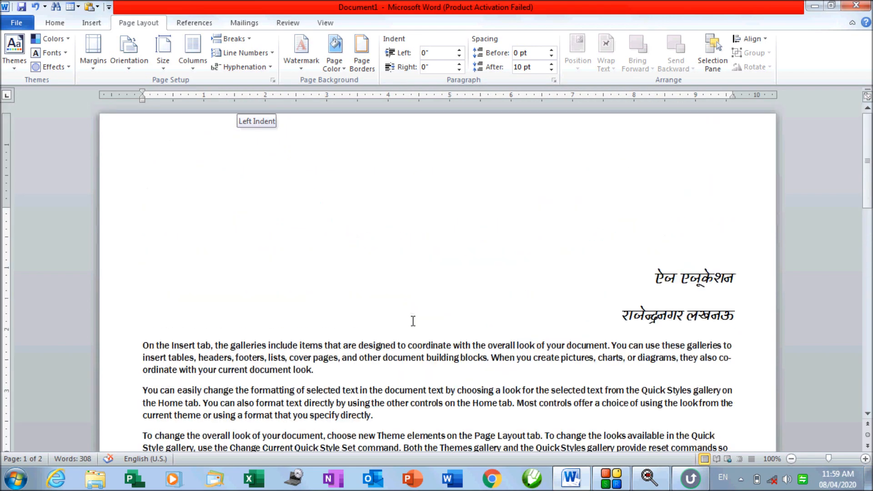
Switch the pages between portrait and landscape, finishing in portrait orientation
click(122, 70)
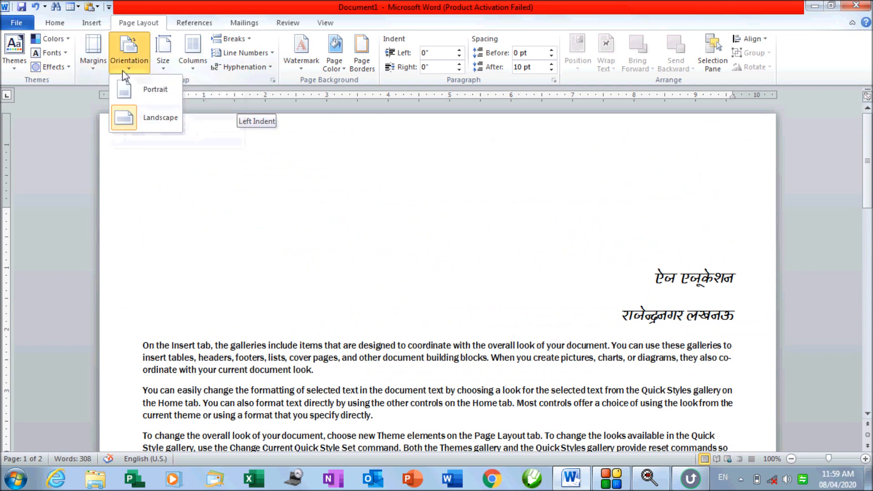
click(129, 91)
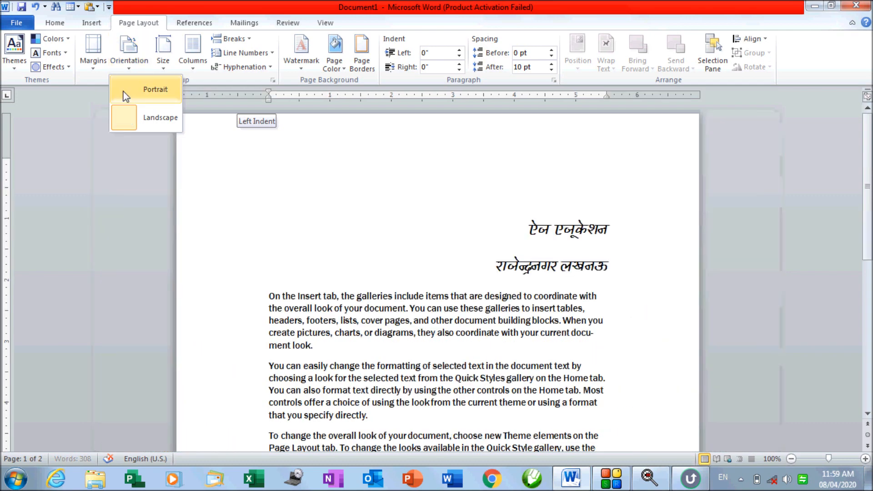
scroll(355, 184, down, 4)
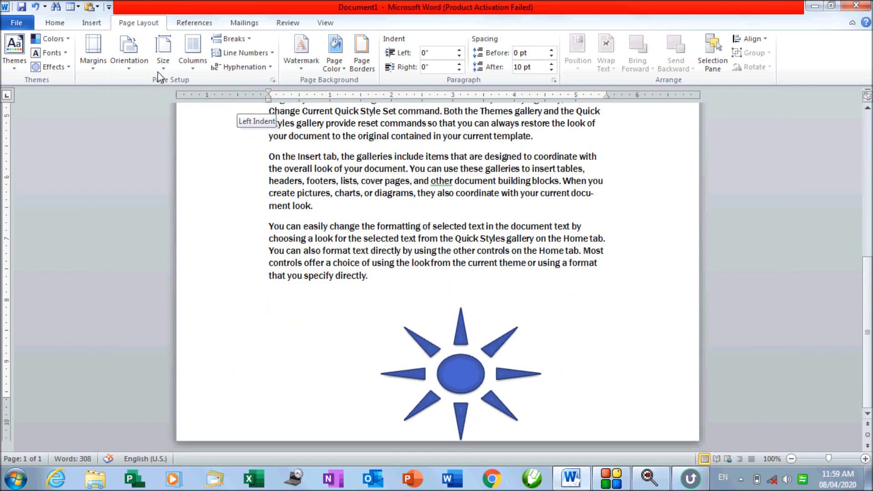
click(138, 73)
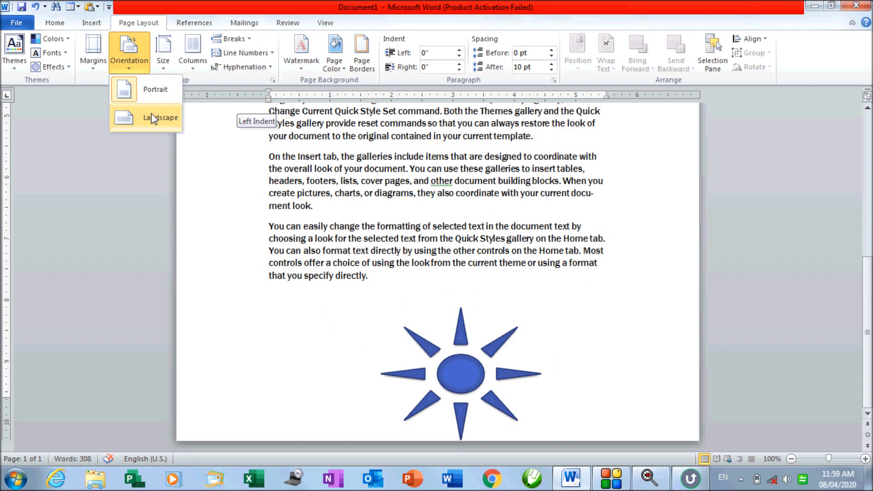
click(152, 119)
scroll(300, 239, up, 6)
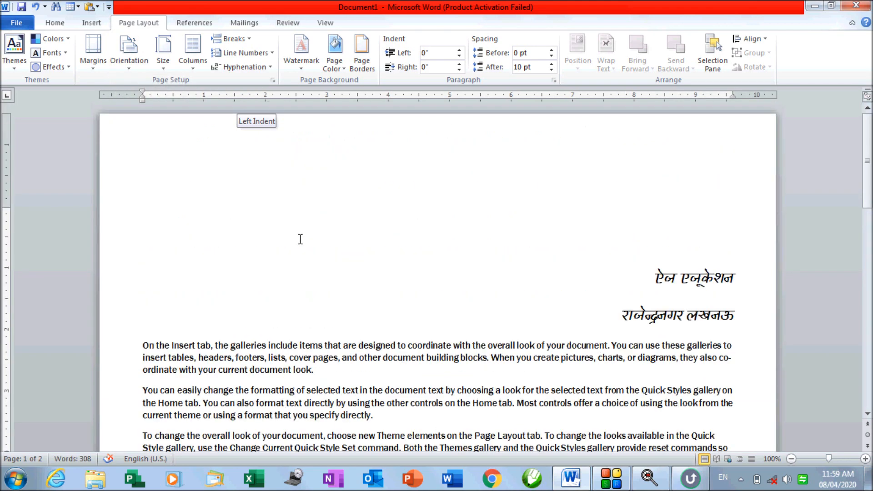
scroll(300, 239, down, 15)
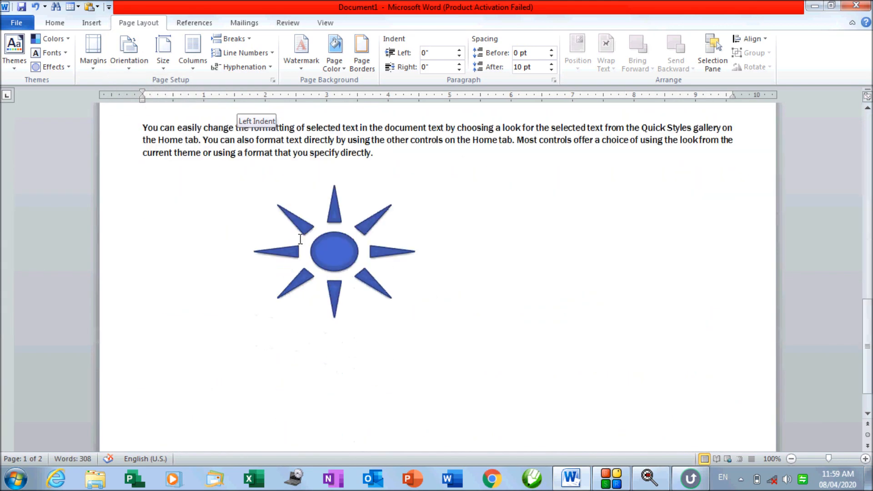
scroll(301, 240, down, 2)
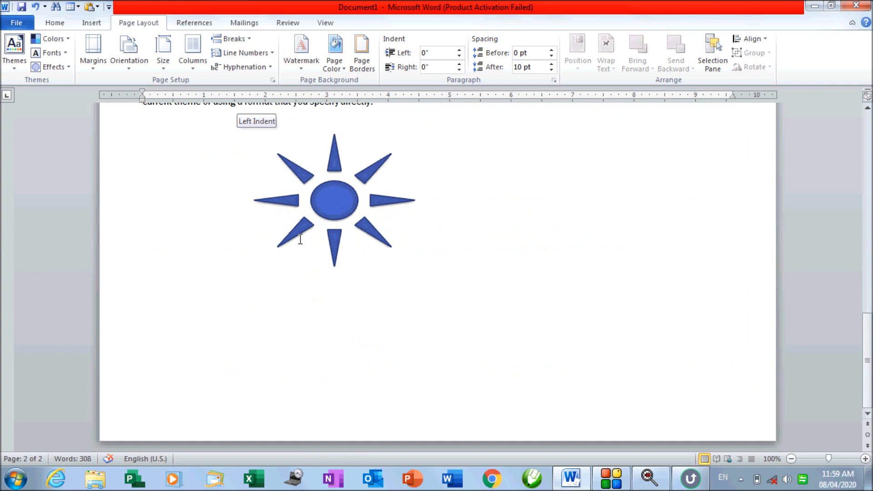
scroll(300, 239, up, 15)
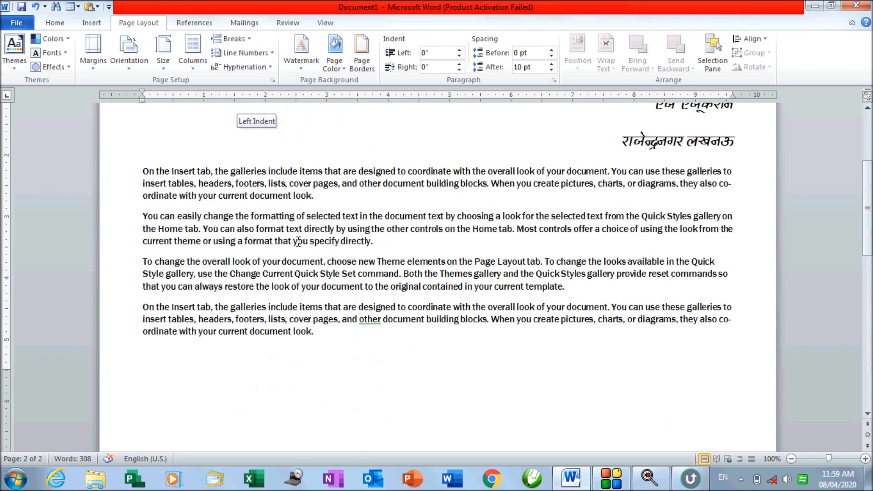
click(129, 50)
click(140, 87)
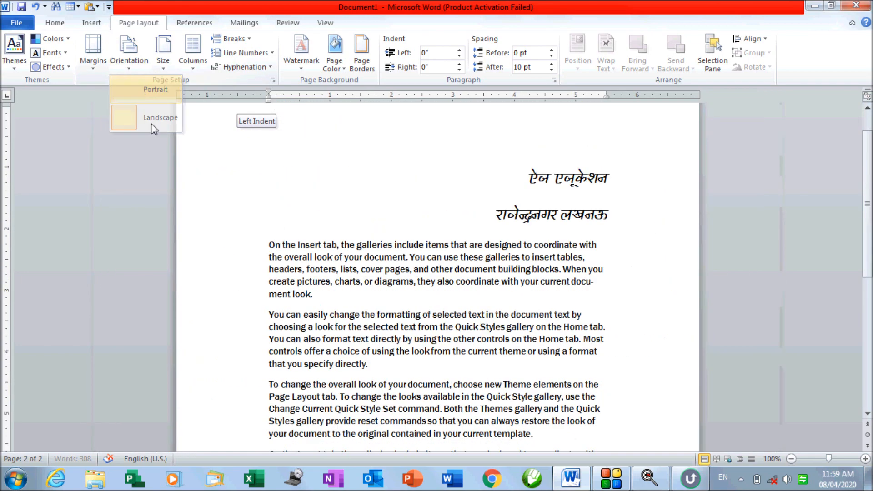
scroll(358, 196, down, 12)
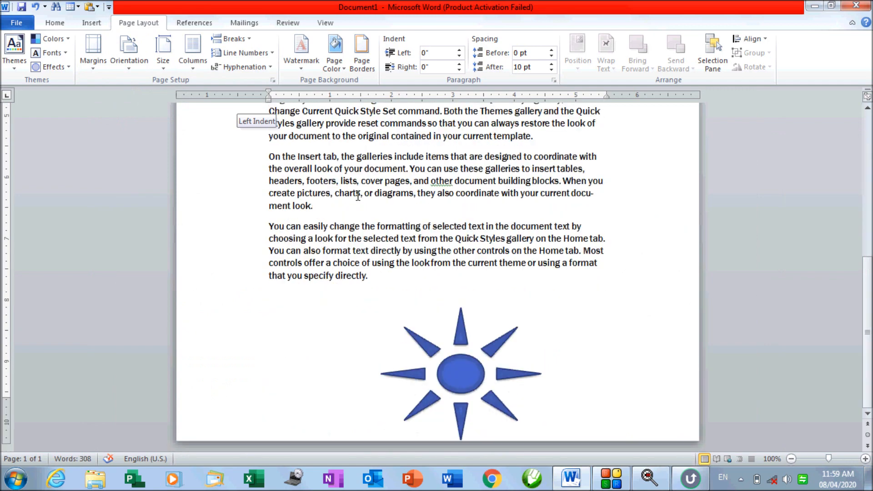
Drag the blue sun shape up just below the text and click back into the paragraph
drag(491, 397, 490, 368)
click(301, 144)
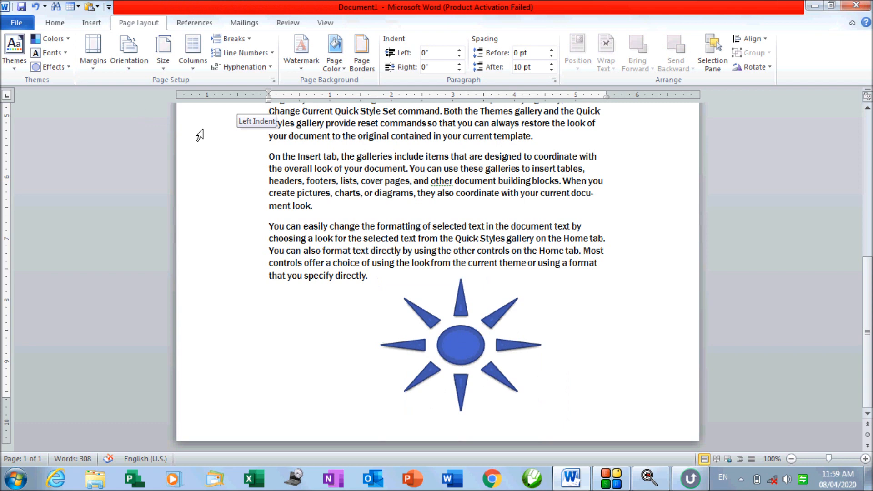
click(160, 64)
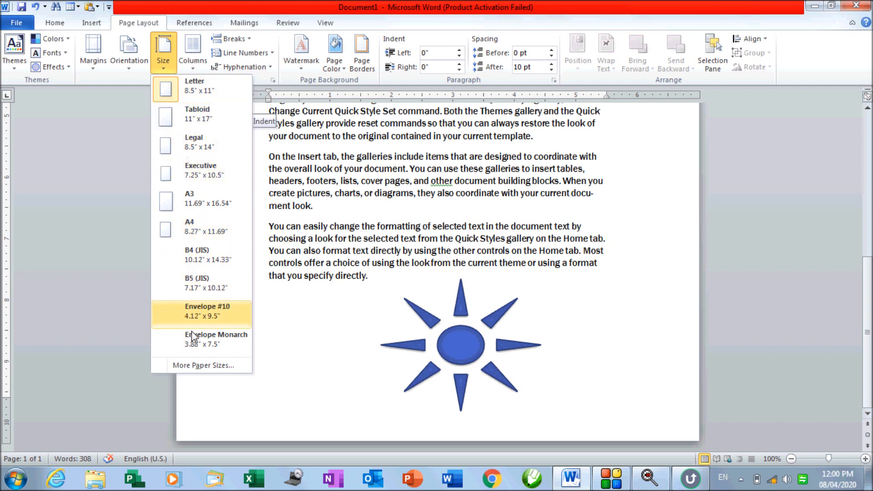
Try the Legal, Executive, A3, A4 and Executive paper sizes in turn
click(193, 148)
click(169, 69)
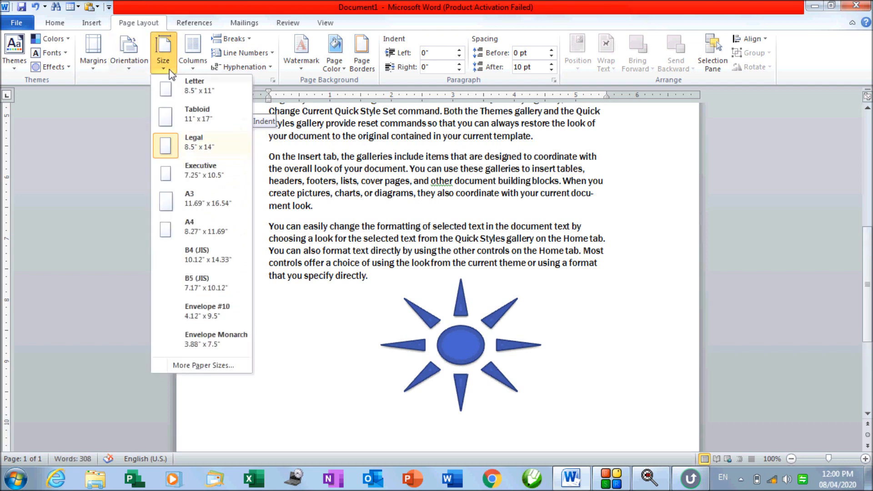
click(200, 171)
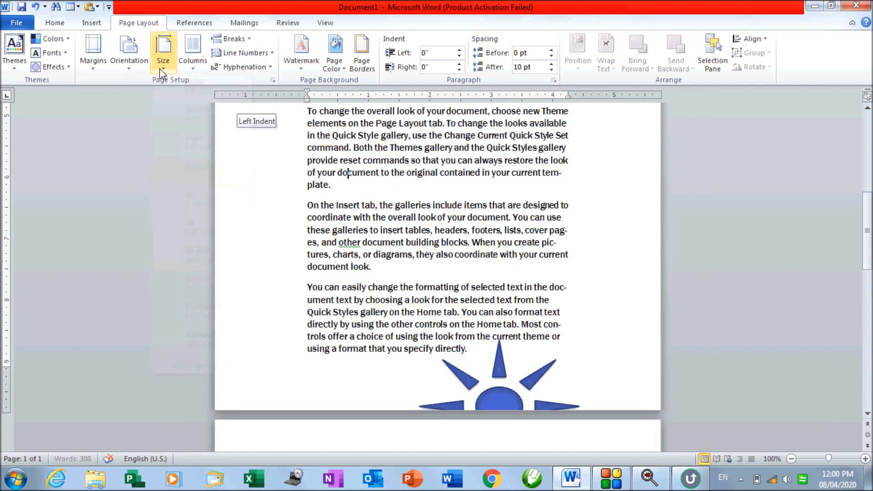
click(163, 55)
click(200, 312)
click(162, 54)
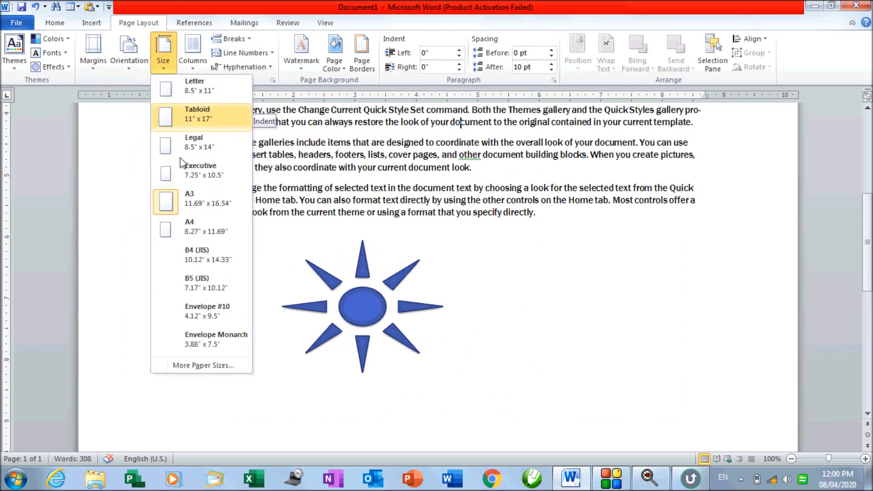
click(178, 229)
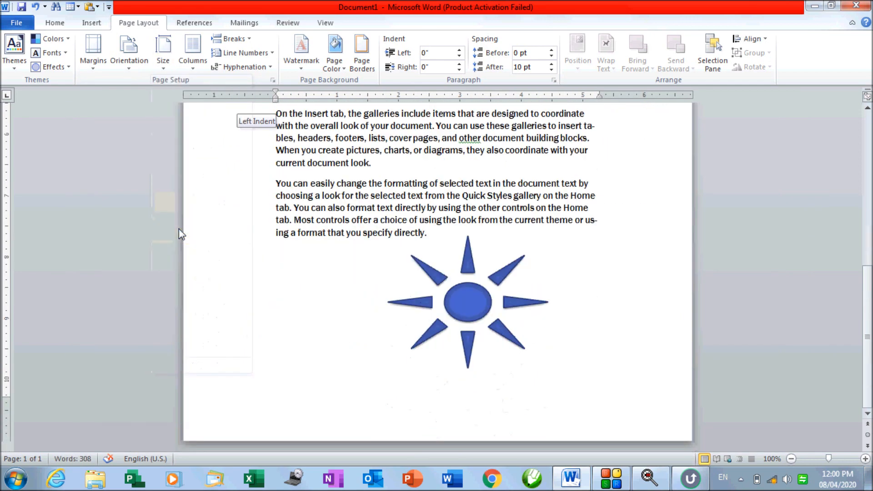
click(163, 54)
click(189, 171)
Settle on A3 paper, review the enlarged page, then reopen the paper size list
scroll(233, 244, up, 10)
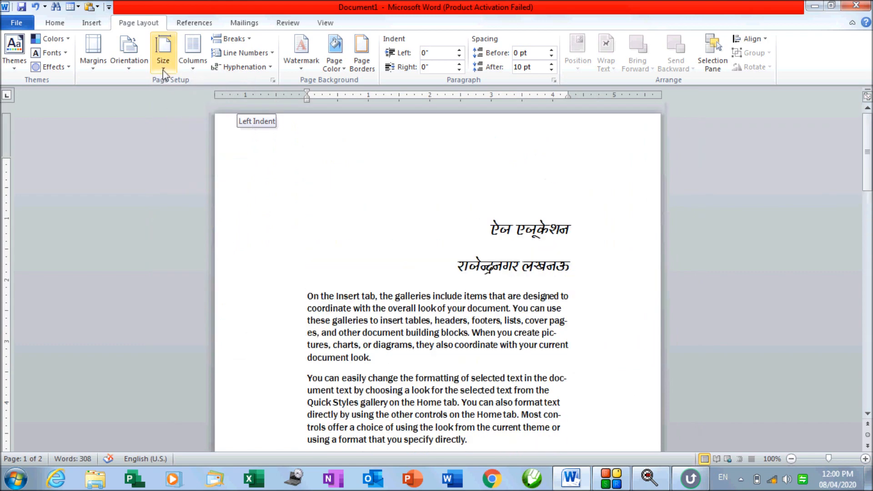
click(163, 70)
click(193, 199)
scroll(177, 209, down, 5)
scroll(178, 209, down, 10)
click(165, 71)
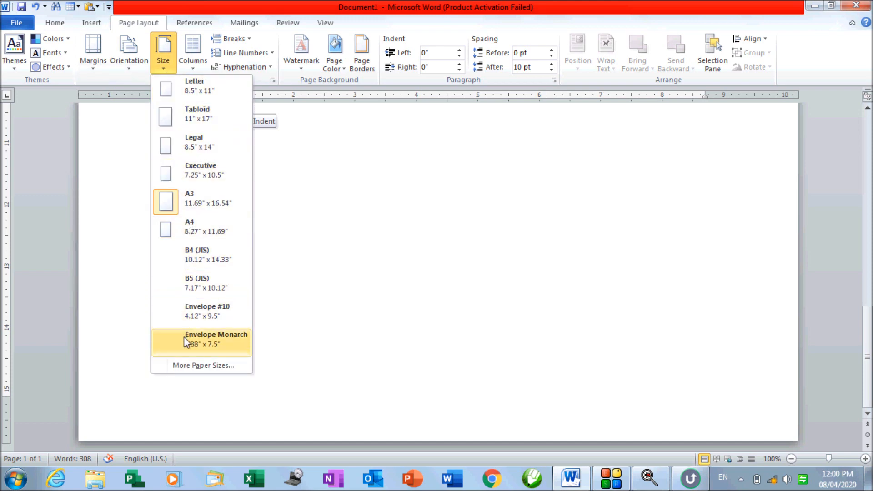
Open the full Page Setup paper settings, leaving A3 selected
click(186, 366)
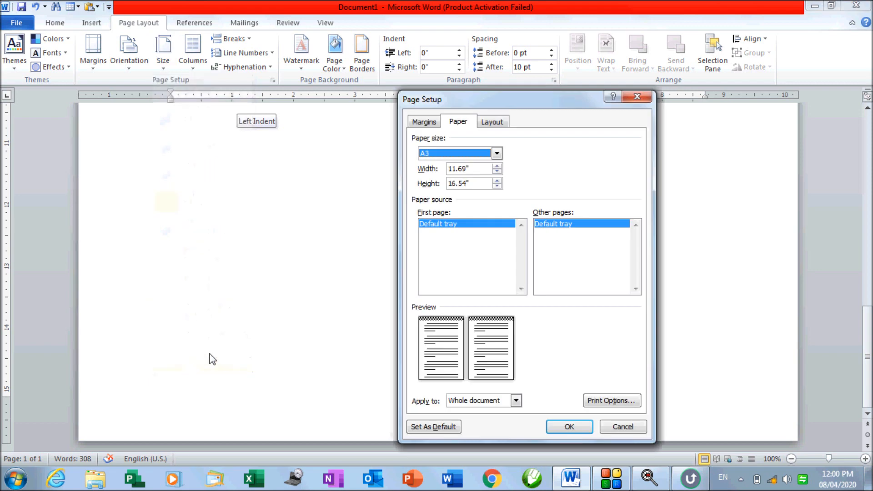
click(497, 153)
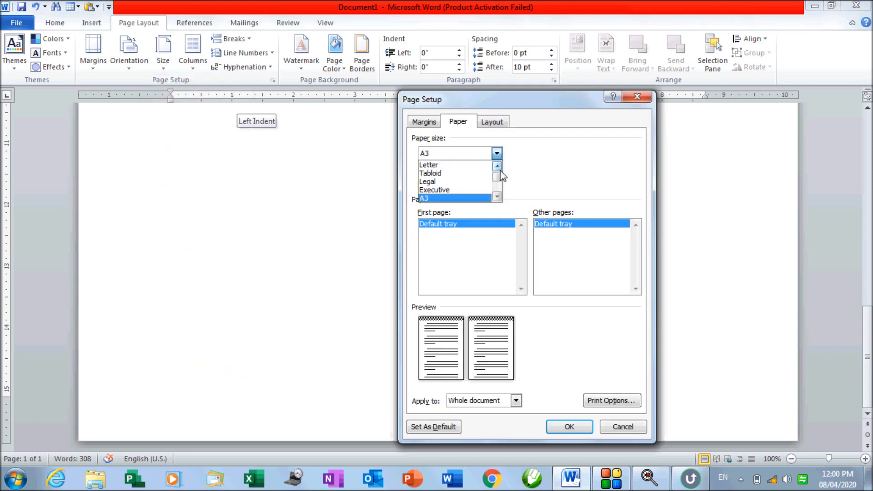
mouse_move(499, 178)
mouse_down()
mouse_move(501, 191)
mouse_move(498, 176)
mouse_up()
click(539, 183)
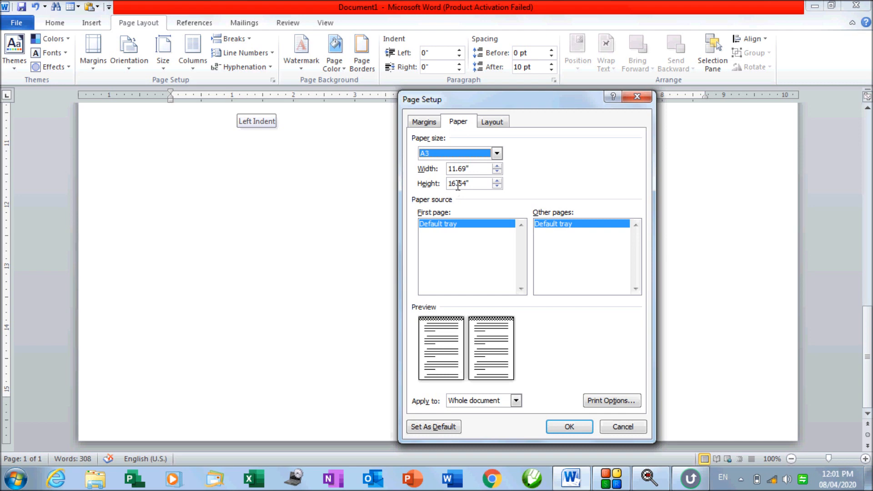
Set a custom 9 × 14 inch paper size and let Word fix the margins
drag(474, 170, 438, 171)
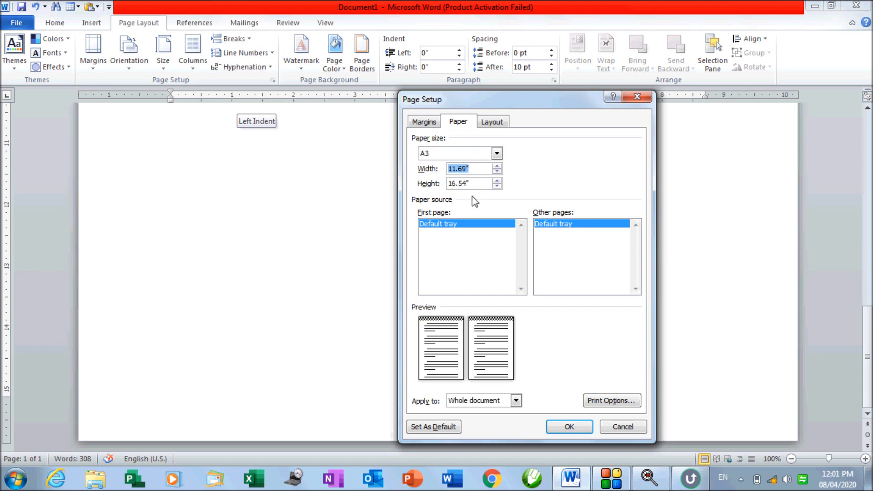
text(9)
key(Tab)
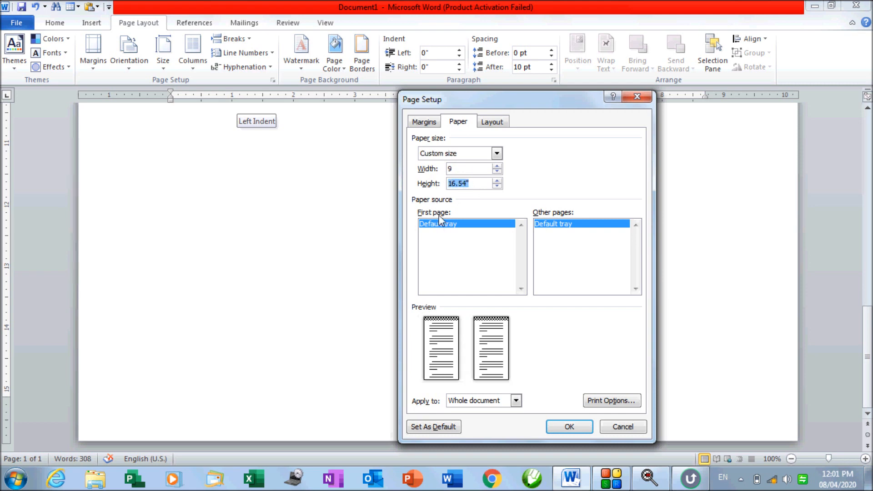
text(14)
click(476, 169)
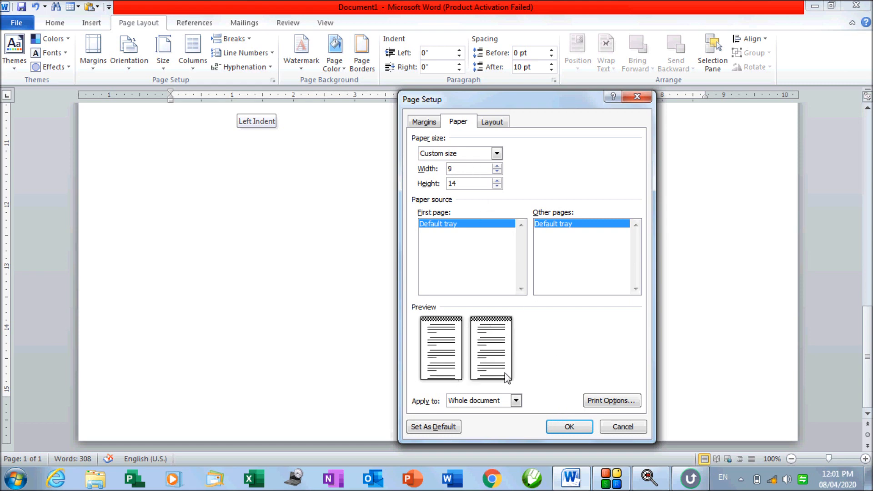
click(576, 425)
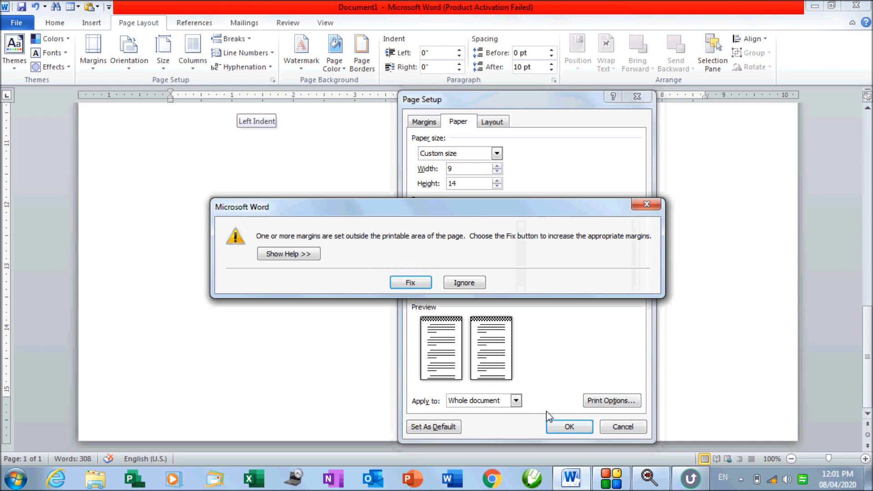
click(410, 283)
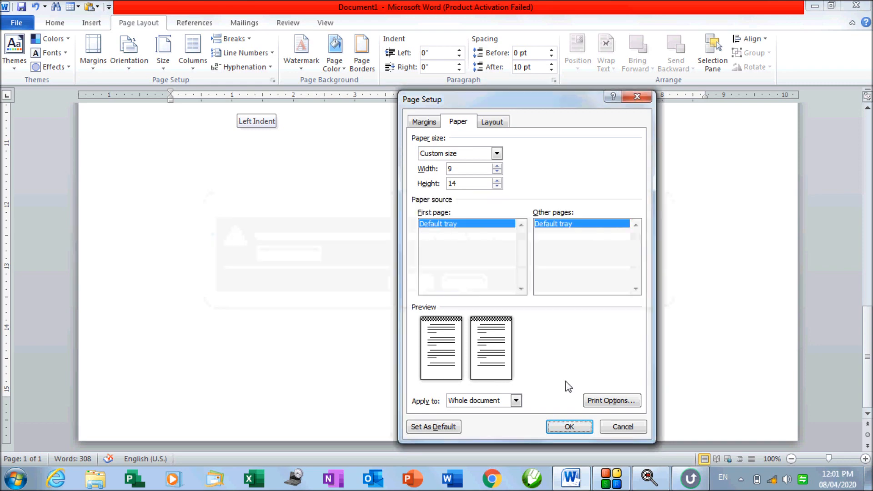
click(568, 427)
scroll(523, 333, up, 10)
scroll(470, 331, down, 12)
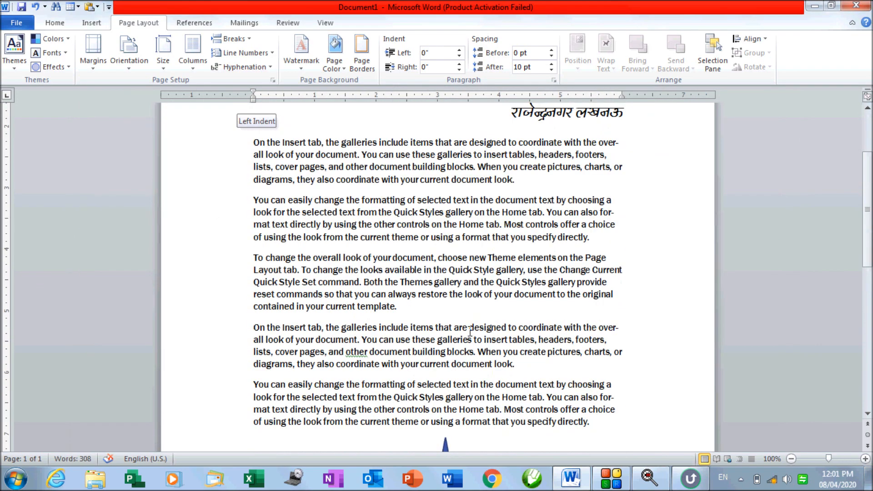
scroll(470, 331, down, 5)
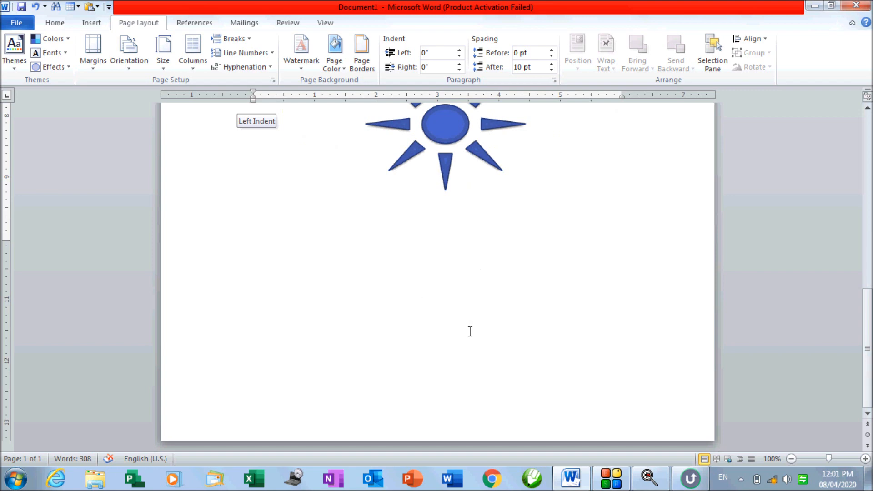
click(164, 69)
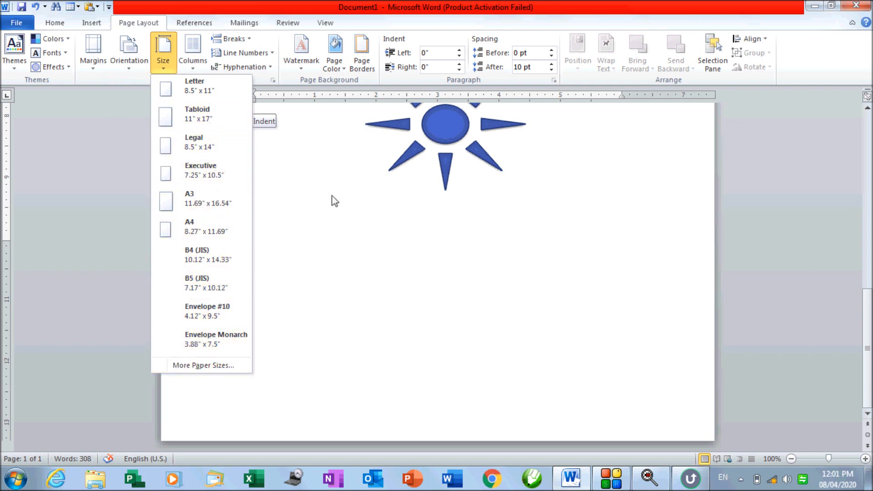
click(353, 171)
scroll(344, 232, up, 10)
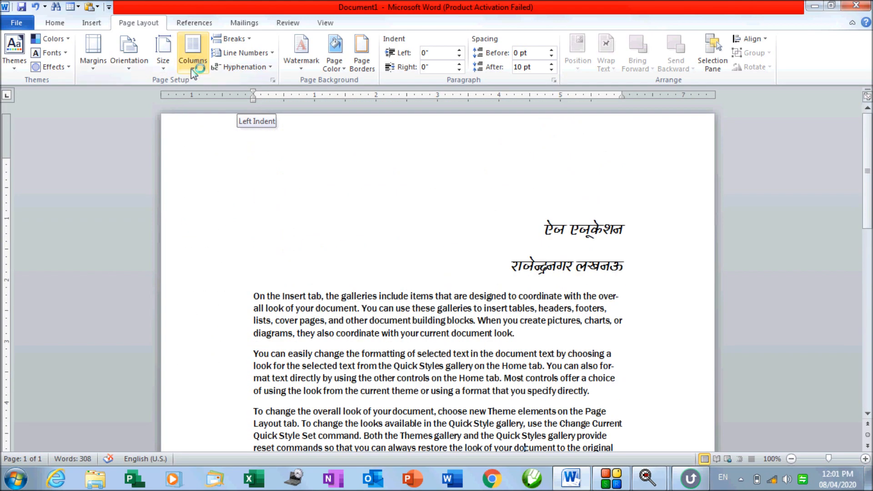
scroll(380, 314, down, 8)
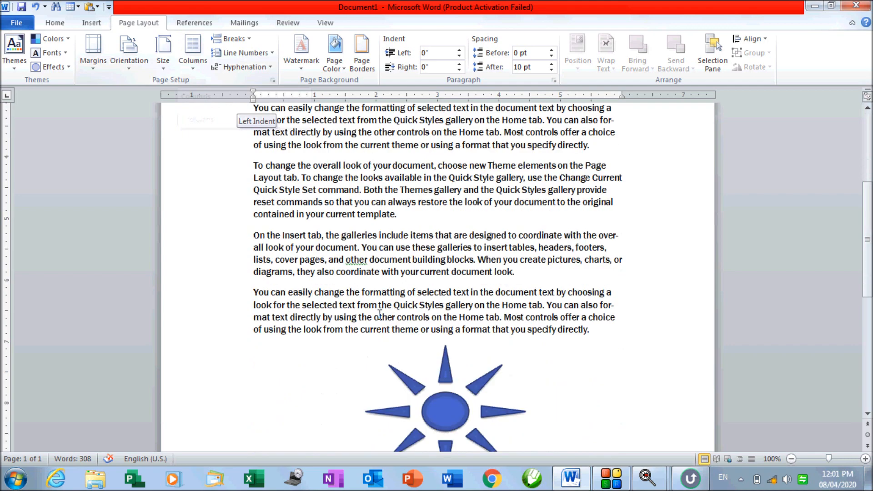
scroll(380, 314, down, 2)
Delete the blue sun shape
click(464, 351)
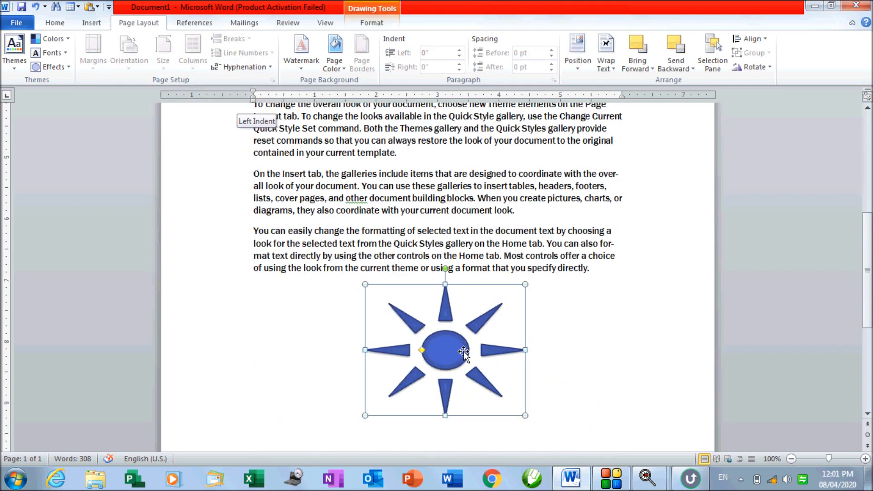
key(Delete)
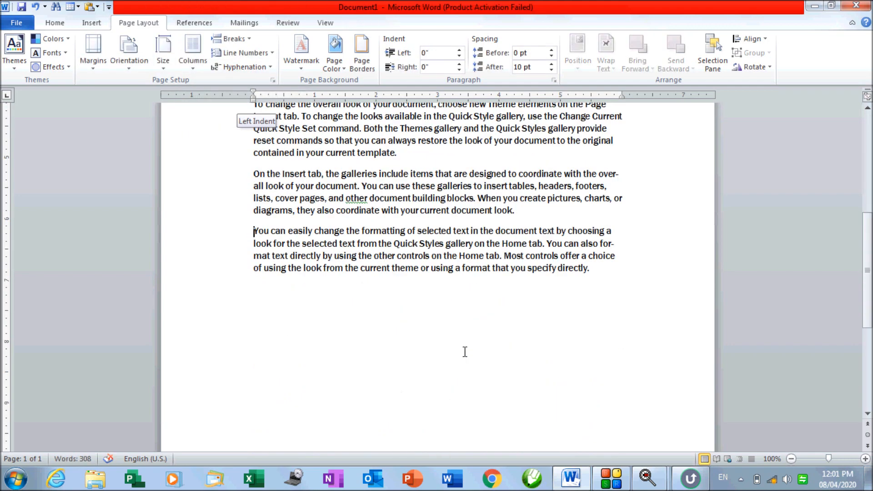
scroll(465, 352, up, 8)
Paste the body paragraphs at the document's end to extend it to four pages
drag(255, 235, 594, 300)
key(ctrl+c)
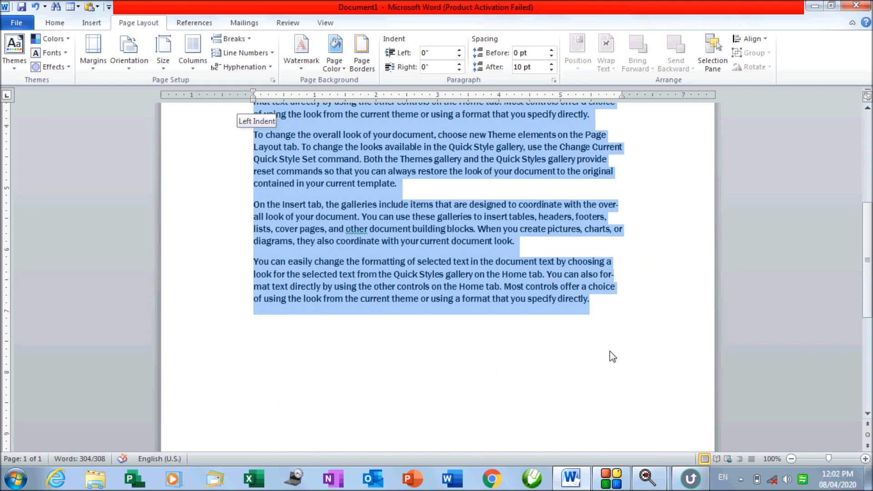
click(611, 351)
key(ctrl+v)
key(ctrl+v)
key(ctrl+v)
key(ctrl+v)
key(ctrl+v)
key(ctrl+v)
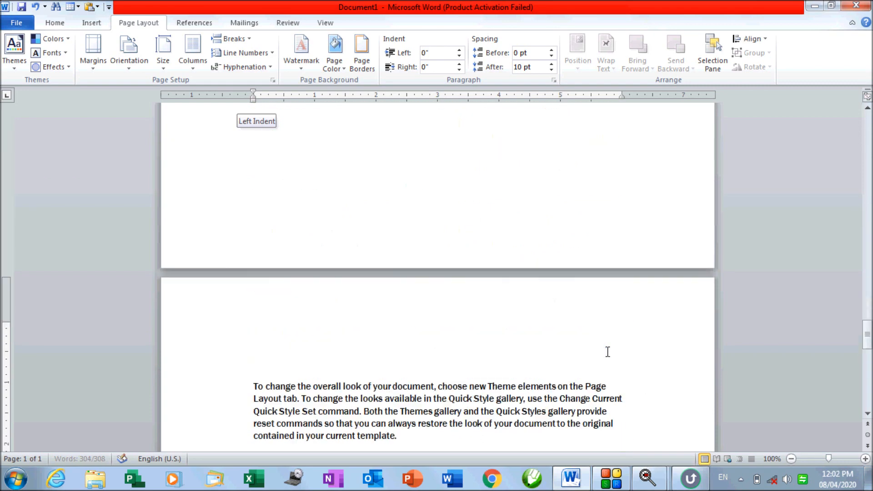
scroll(607, 351, up, 15)
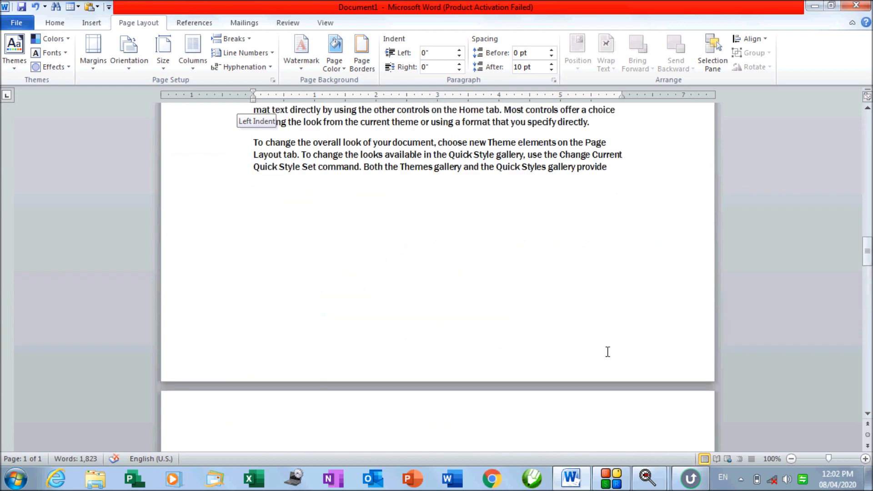
scroll(608, 351, up, 10)
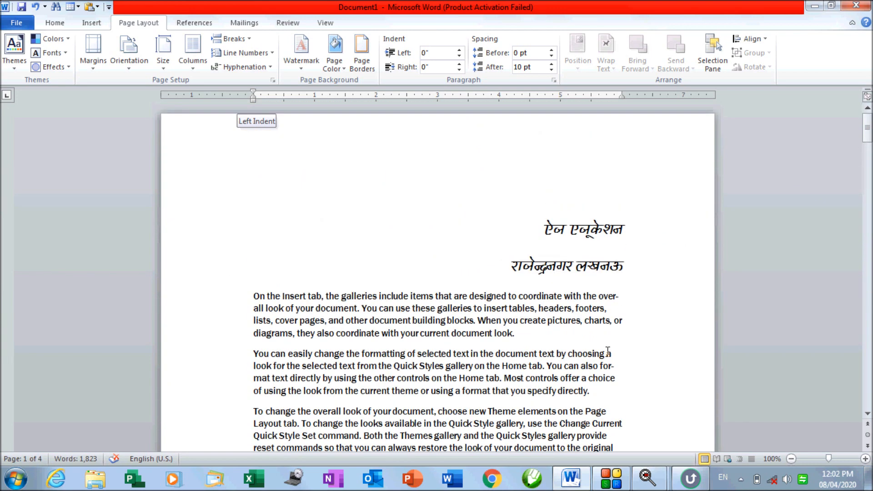
scroll(608, 351, down, 1)
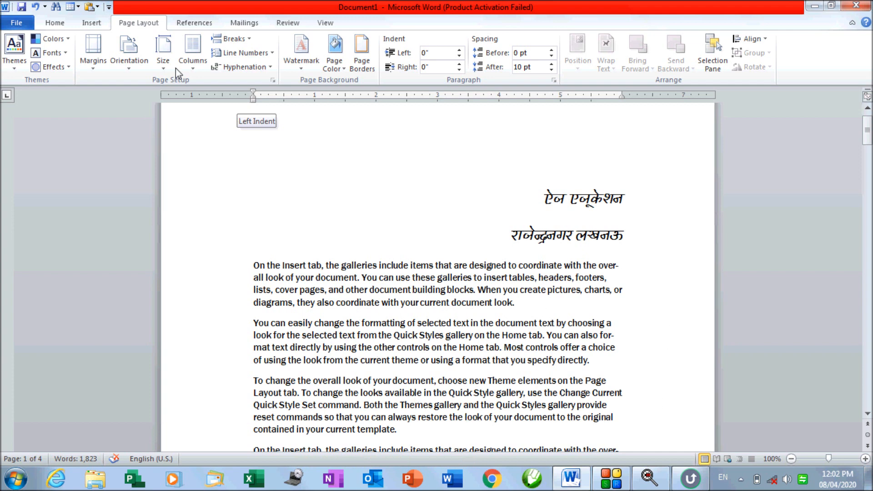
Switch the document's text to the Two columns layout
click(198, 73)
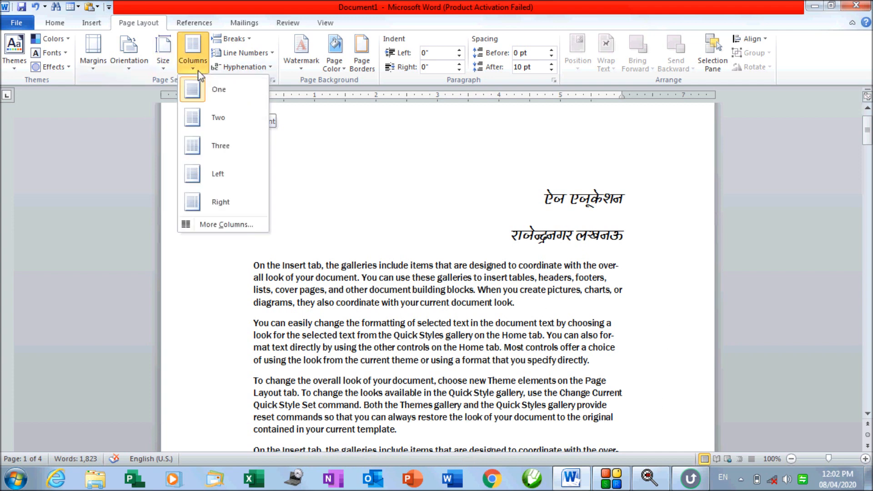
click(198, 119)
scroll(277, 182, up, 20)
scroll(278, 182, up, 20)
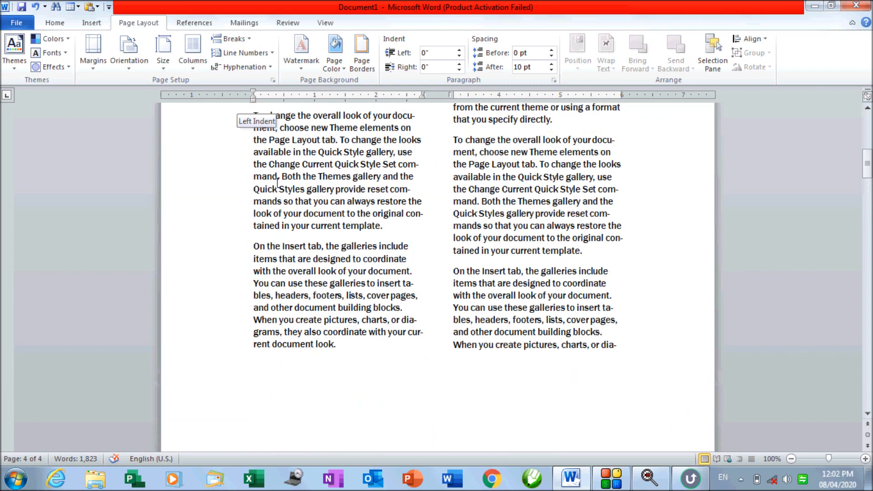
scroll(278, 183, up, 6)
Check the two-column flow by placing the cursor in the left and right columns
click(260, 189)
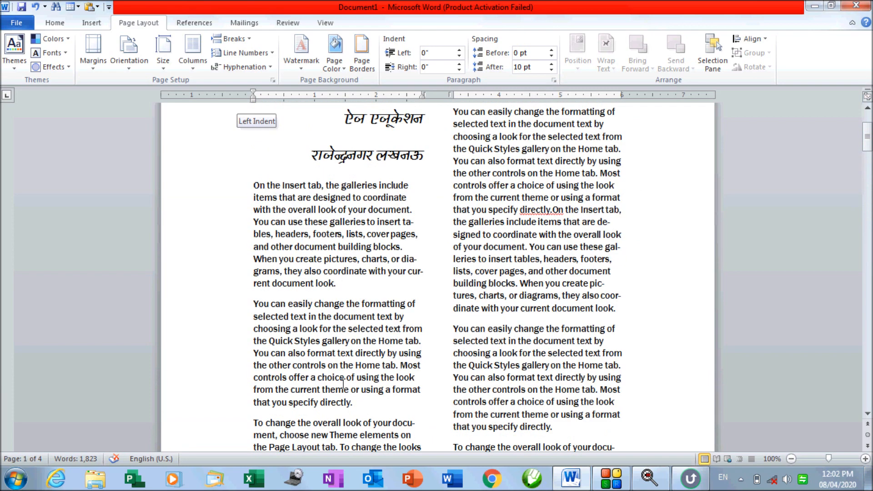
scroll(327, 392, down, 5)
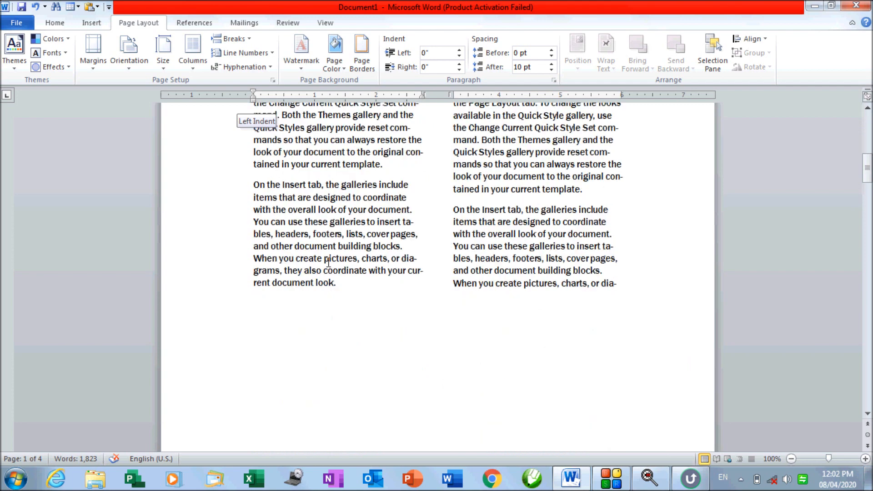
scroll(345, 283, up, 5)
scroll(335, 389, up, 8)
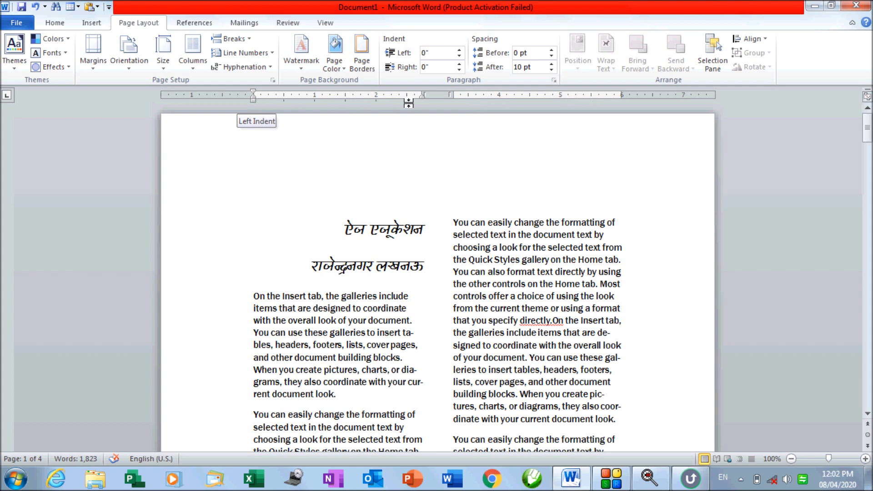
click(567, 234)
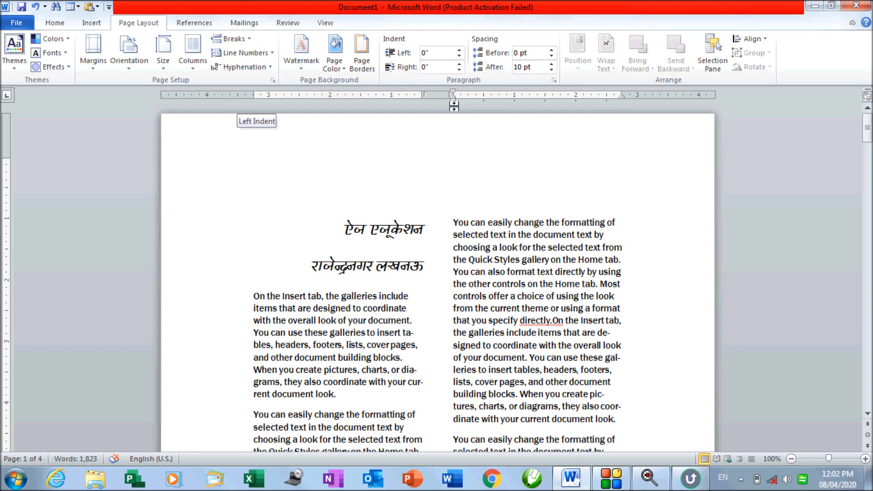
click(338, 332)
scroll(295, 367, down, 3)
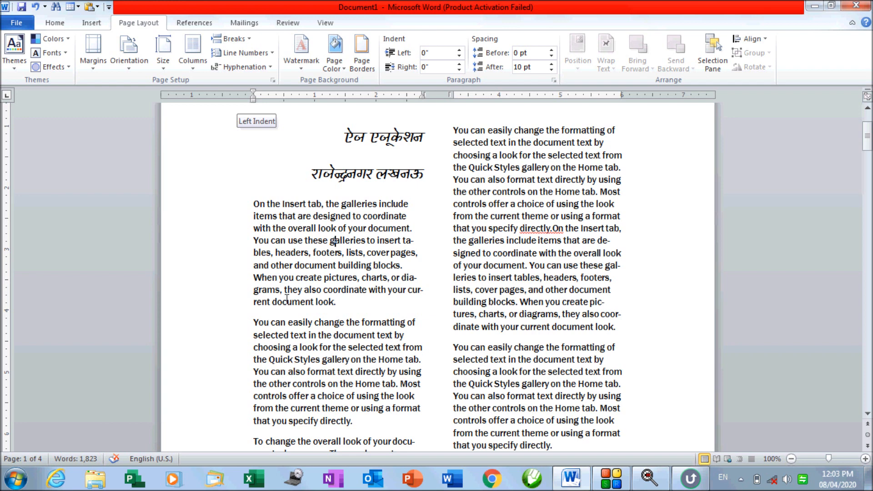
Try the Three and Left column presets, then settle on Right and reopen the list
click(200, 70)
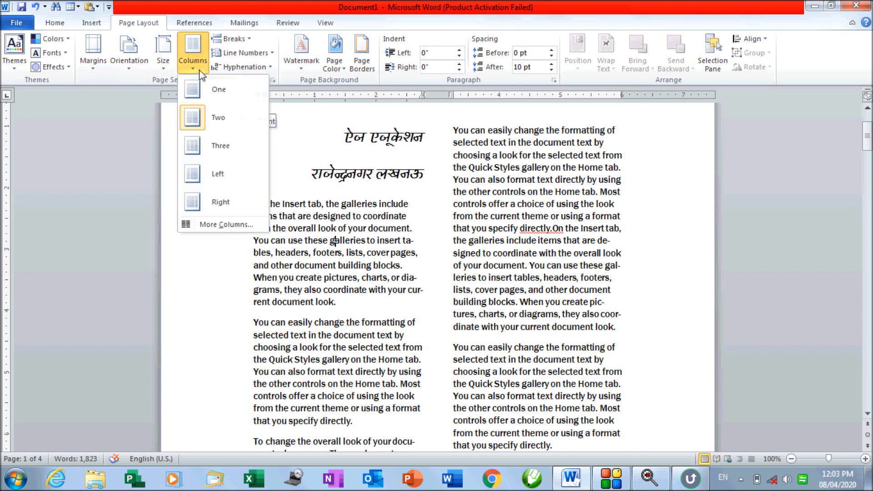
click(206, 146)
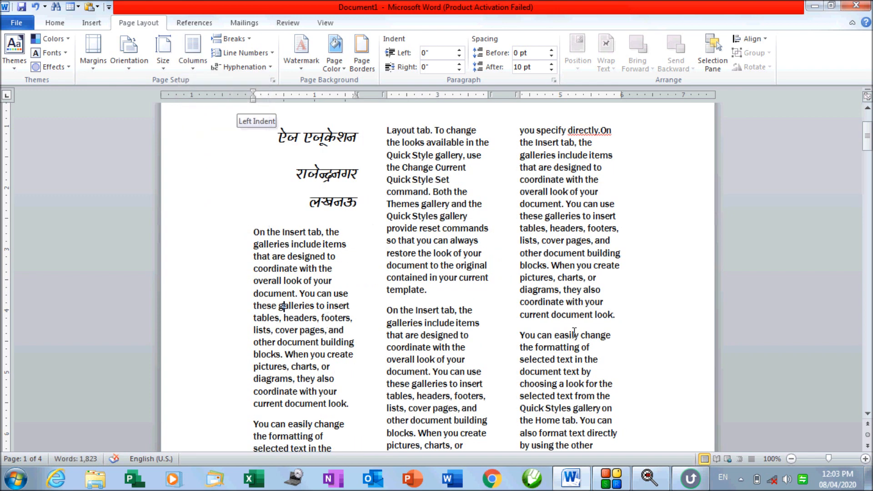
click(193, 51)
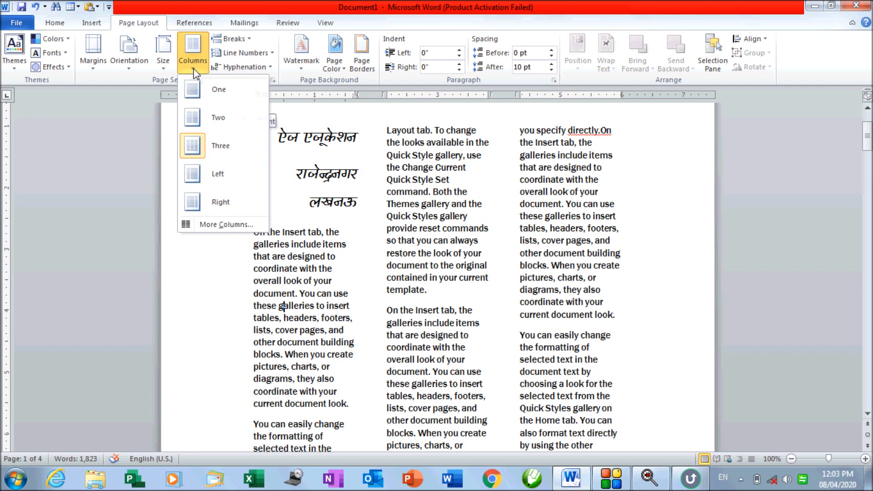
click(206, 174)
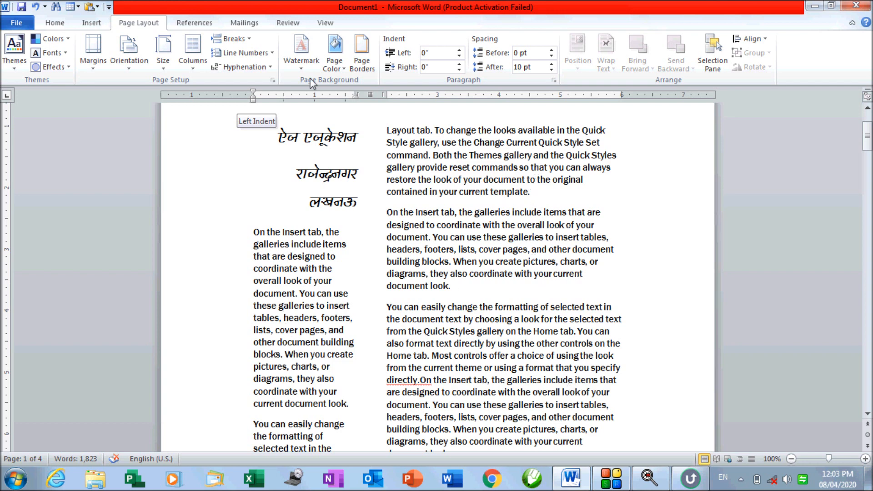
click(193, 51)
click(204, 202)
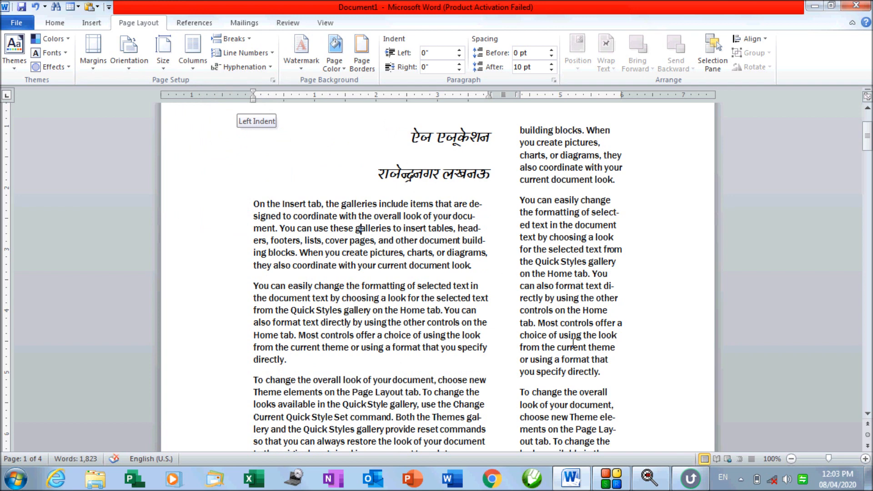
click(188, 68)
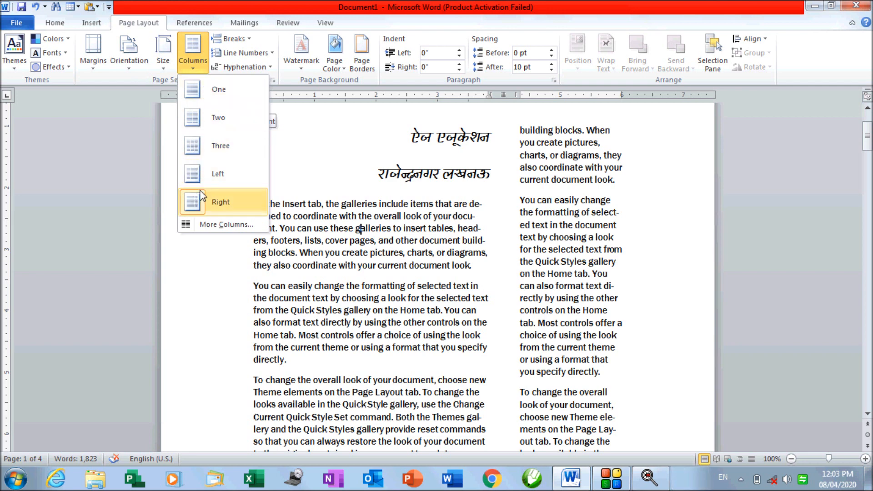
In the Columns dialog, cycle through the One, Two, Three, Left and Right presets
click(205, 225)
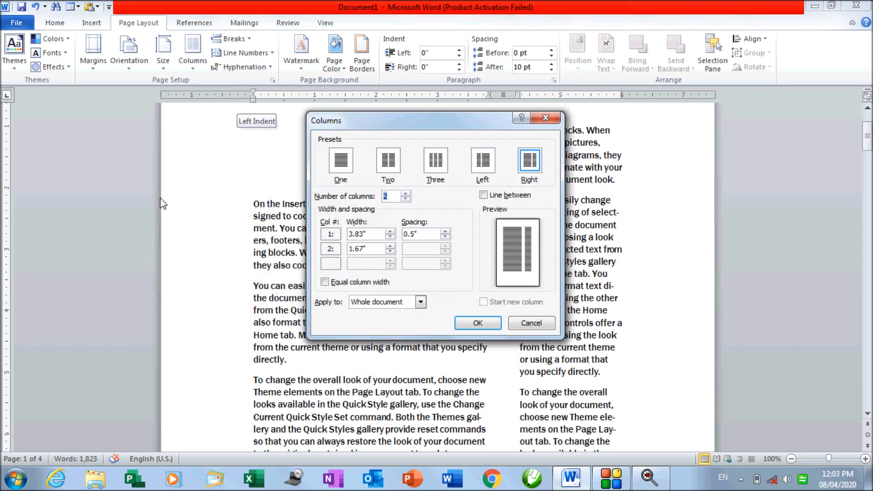
click(344, 171)
click(381, 167)
click(440, 169)
click(479, 171)
click(538, 173)
click(433, 175)
click(394, 170)
click(346, 171)
click(427, 171)
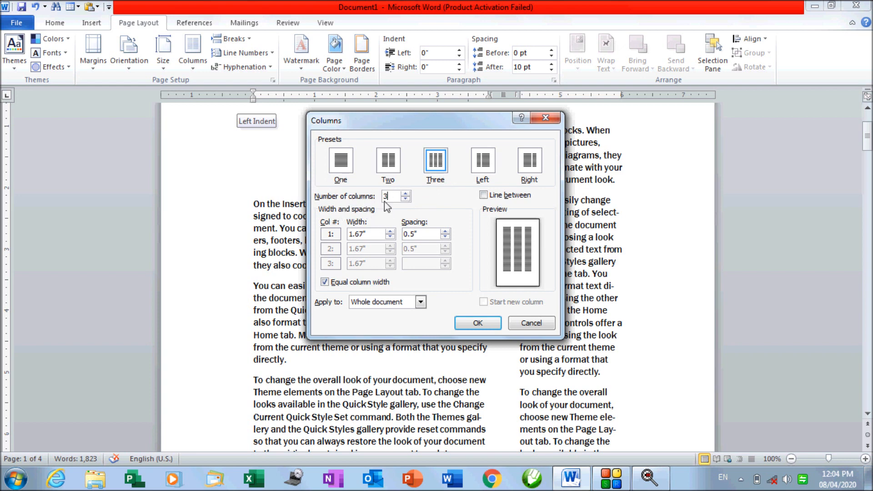
Set the number of columns to 5 and apply it to the document
key(BackSpace)
click(485, 328)
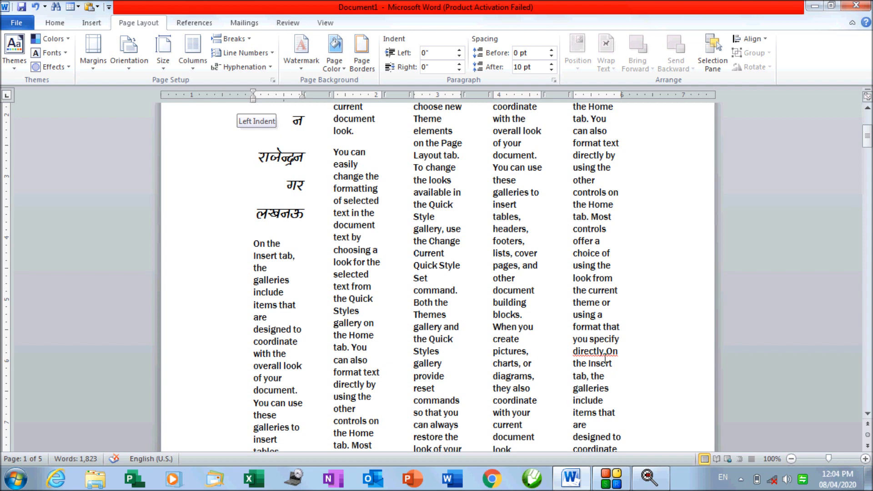
scroll(584, 392, up, 5)
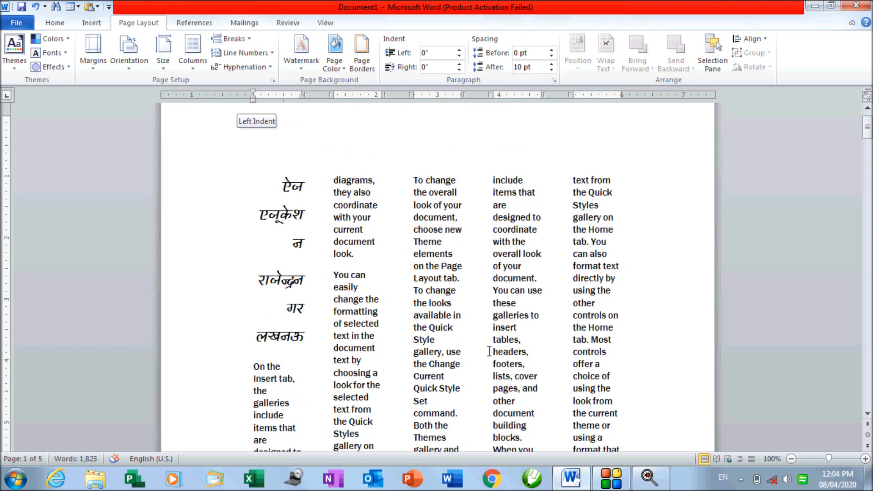
click(190, 67)
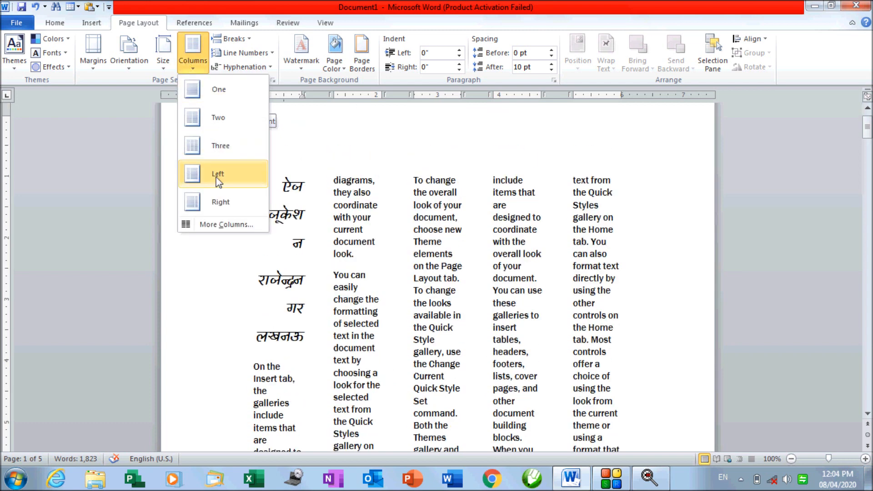
Change the layout to 4 columns in the Columns dialog
click(227, 224)
text(4)
click(476, 326)
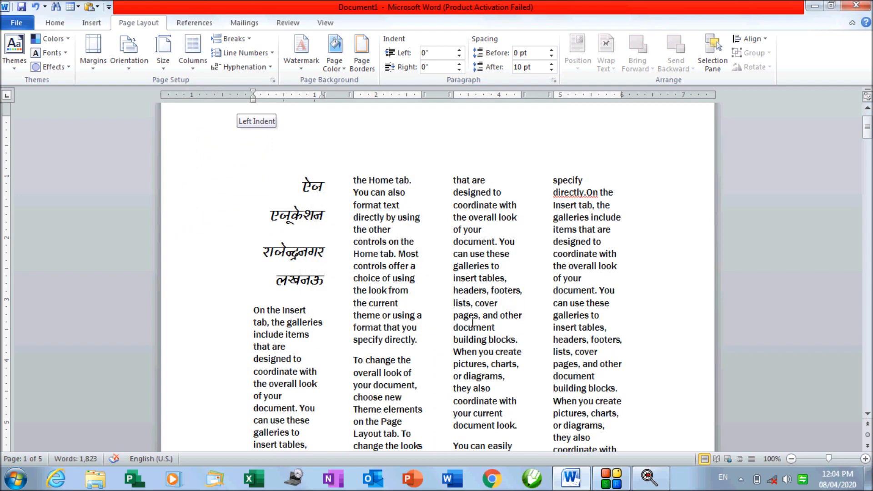
Turn on Line between to add vertical dividers between the columns
click(196, 63)
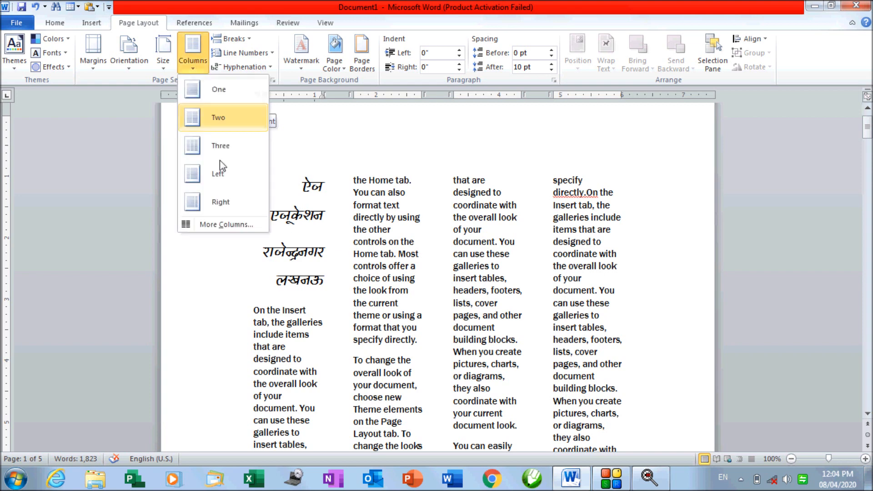
click(227, 226)
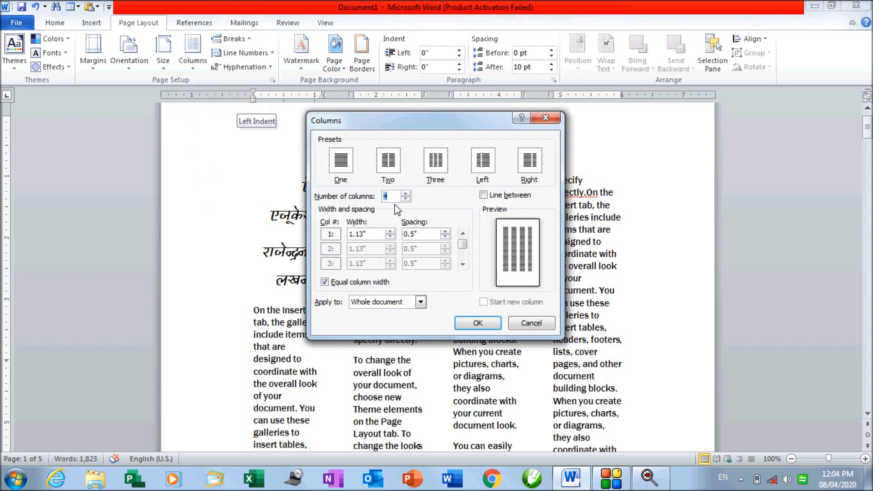
click(484, 195)
click(481, 323)
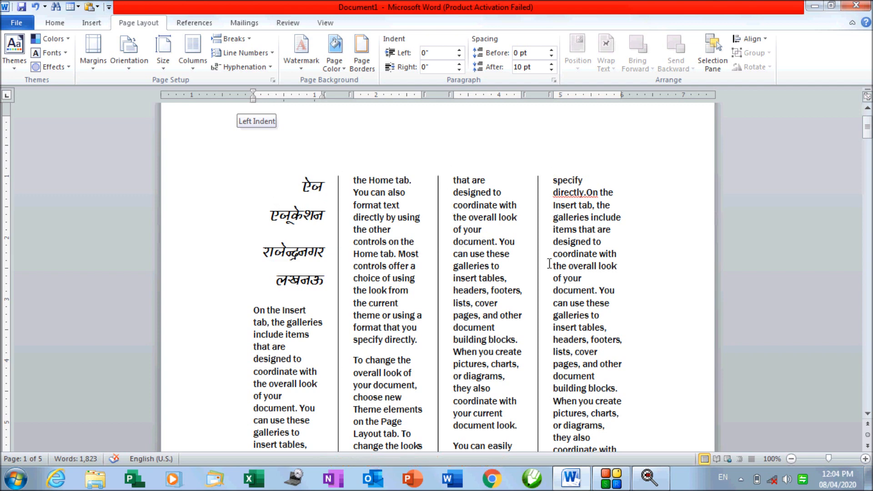
Enter a 1 inch column width in the Columns dialog, with equal widths kept
click(193, 64)
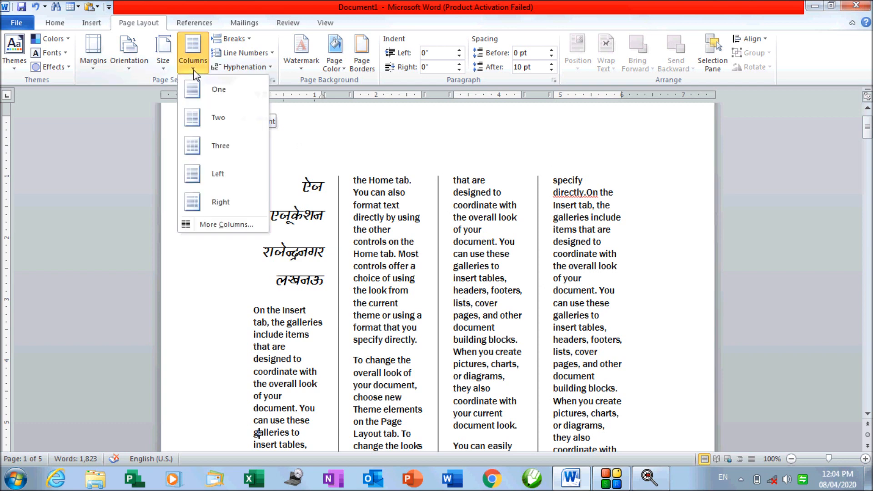
click(213, 224)
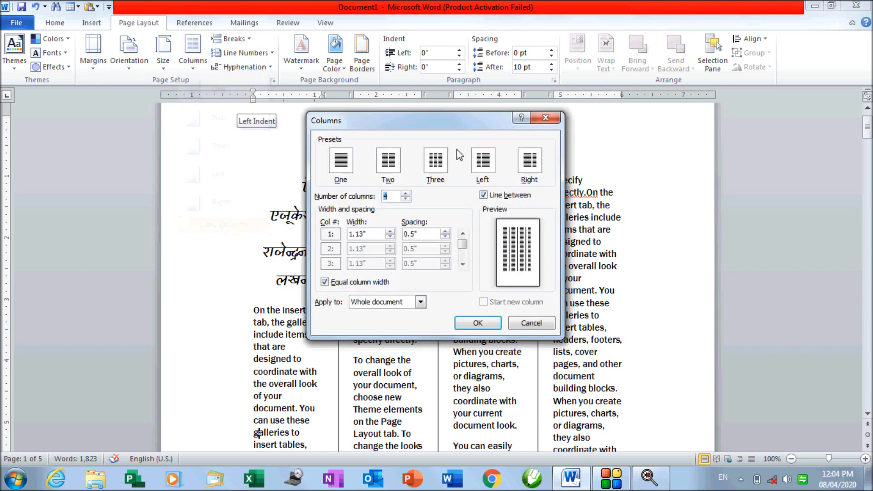
drag(421, 117, 141, 117)
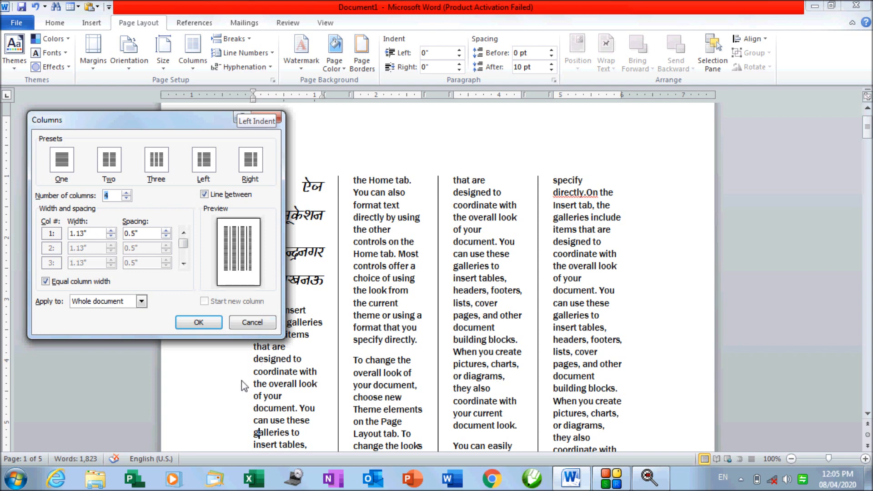
key(Tab)
text(1)
click(140, 235)
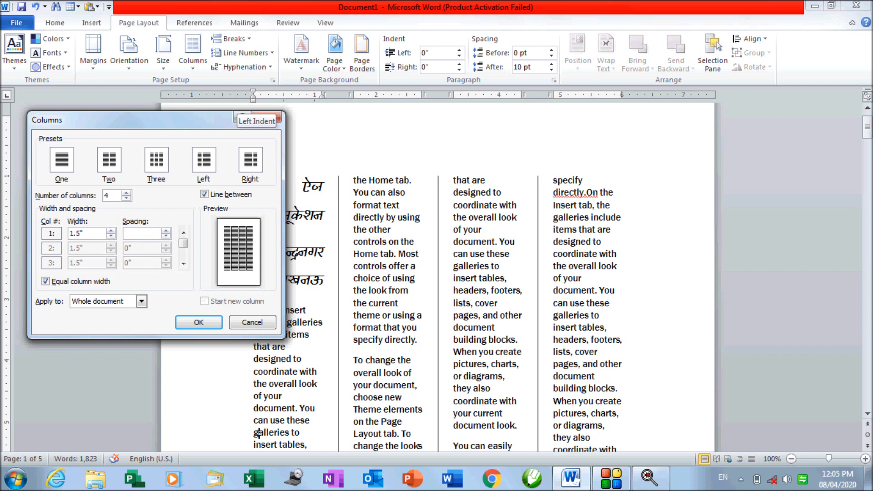
click(199, 322)
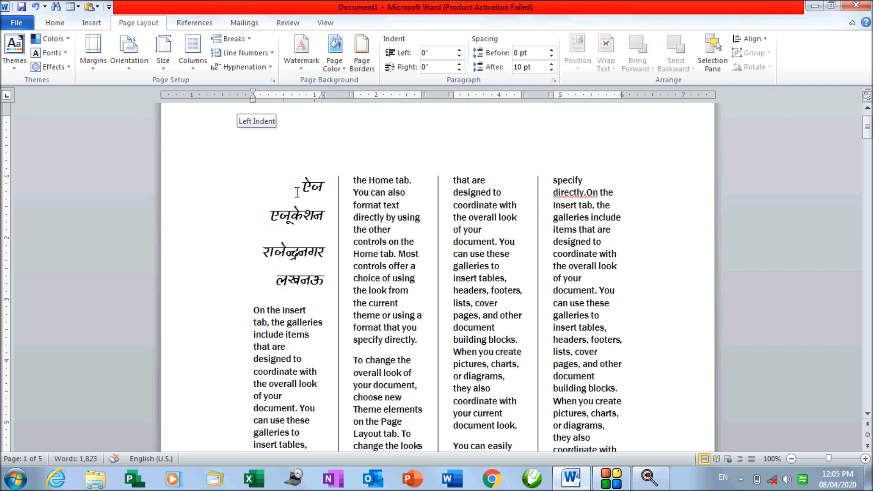
Re-enter 1 inch as the first column's width and apply it
click(182, 73)
click(218, 225)
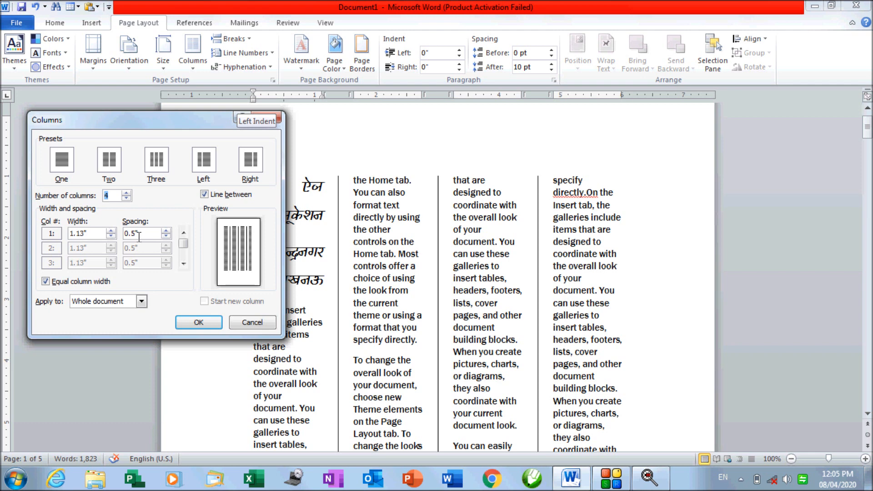
drag(92, 238, 69, 234)
text(1)
click(199, 322)
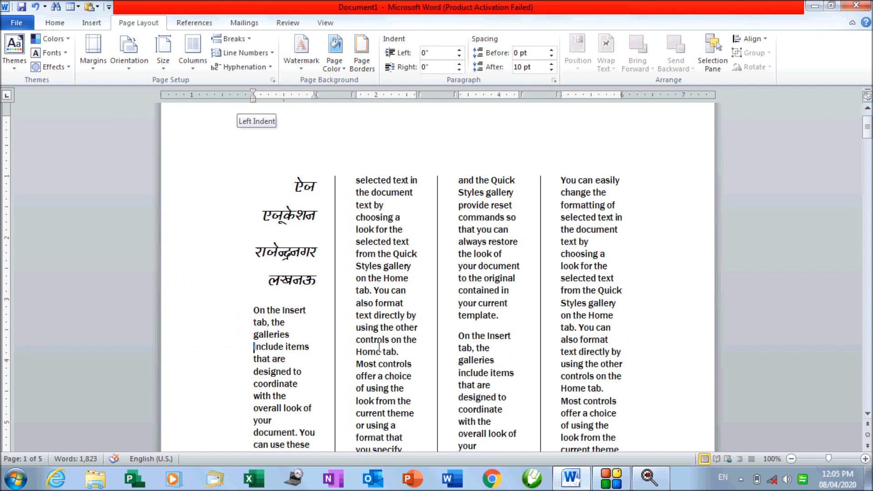
click(194, 68)
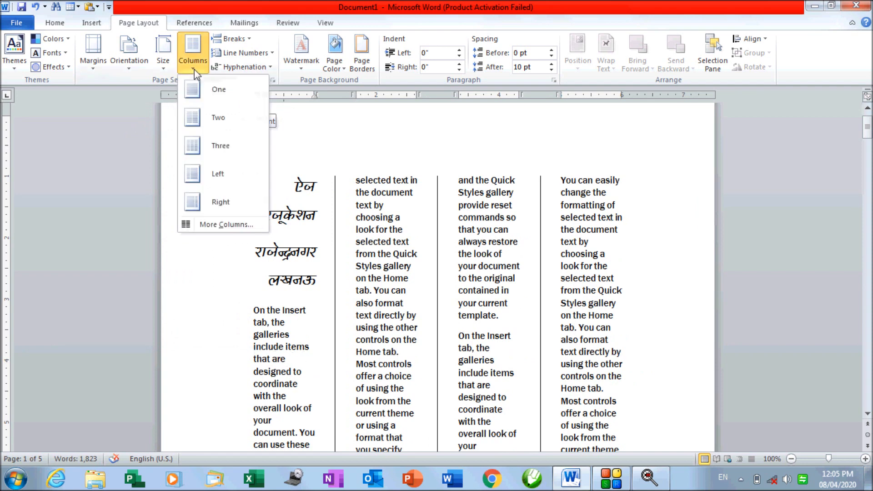
Uncheck Equal column width, keep the first column at 1" and set the second to 0.5"
click(225, 225)
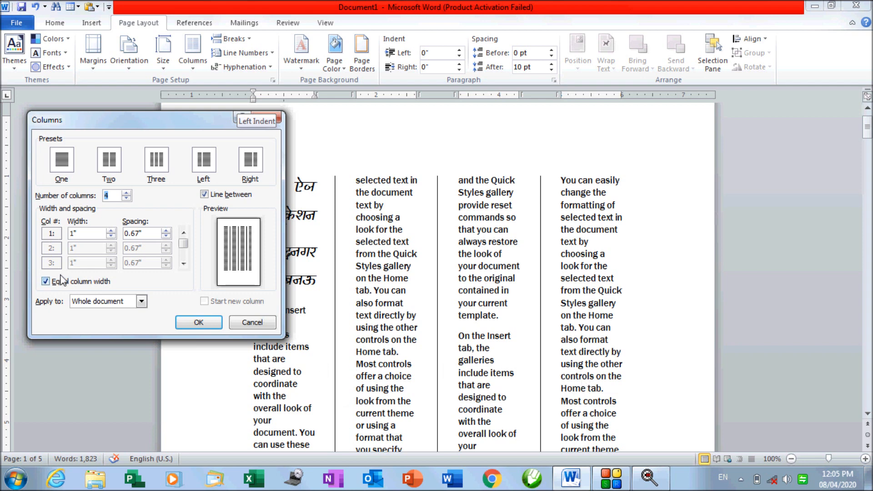
click(46, 282)
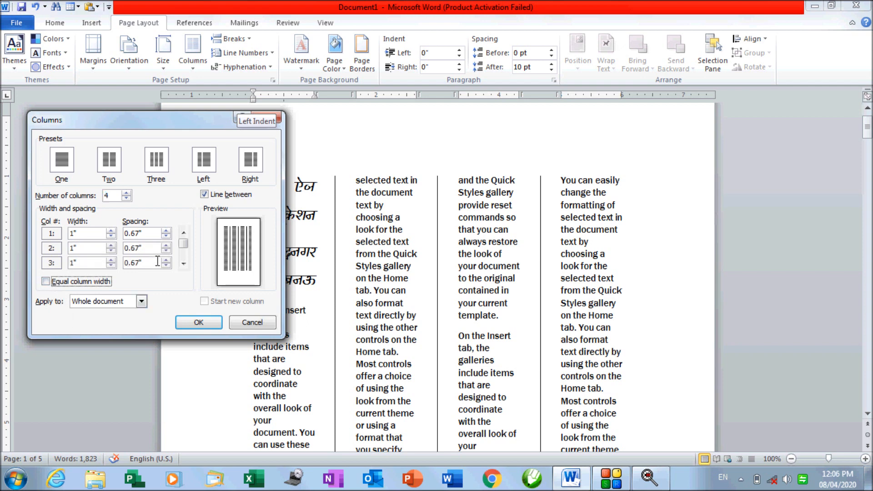
drag(187, 251, 187, 256)
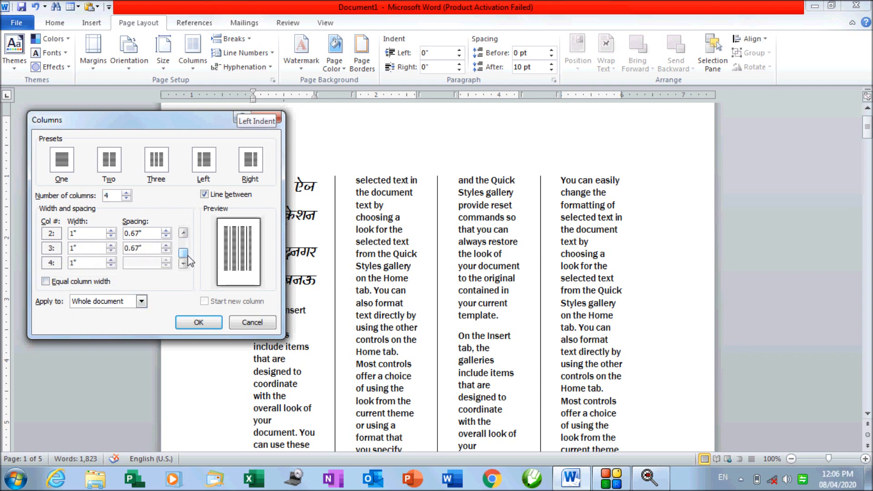
drag(187, 252, 187, 247)
double_click(79, 234)
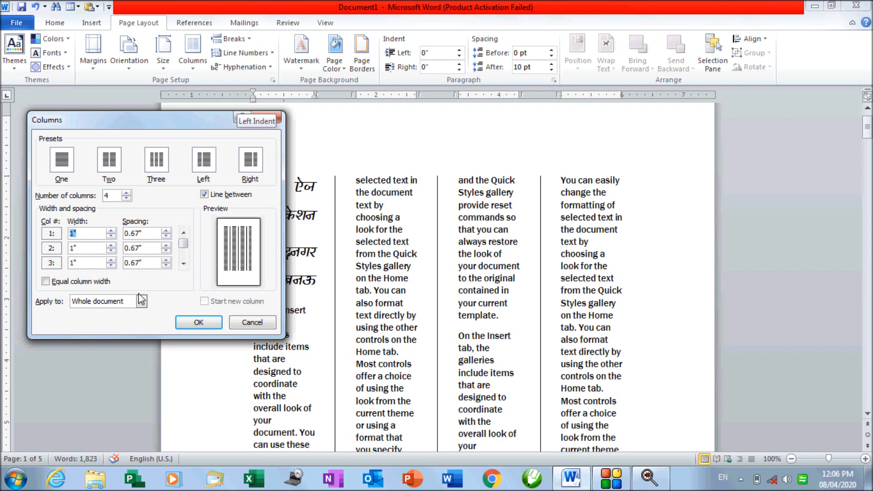
double_click(89, 249)
click(82, 250)
click(82, 264)
Set the third column to 1.2" and the fourth to 1", then apply
drag(90, 263, 68, 268)
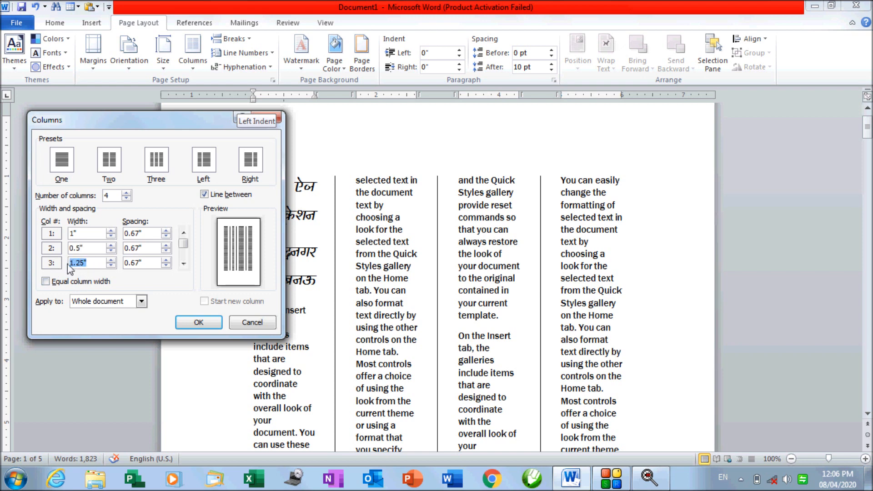
text(1.2)
click(147, 266)
click(184, 263)
drag(94, 260, 39, 260)
text(1)
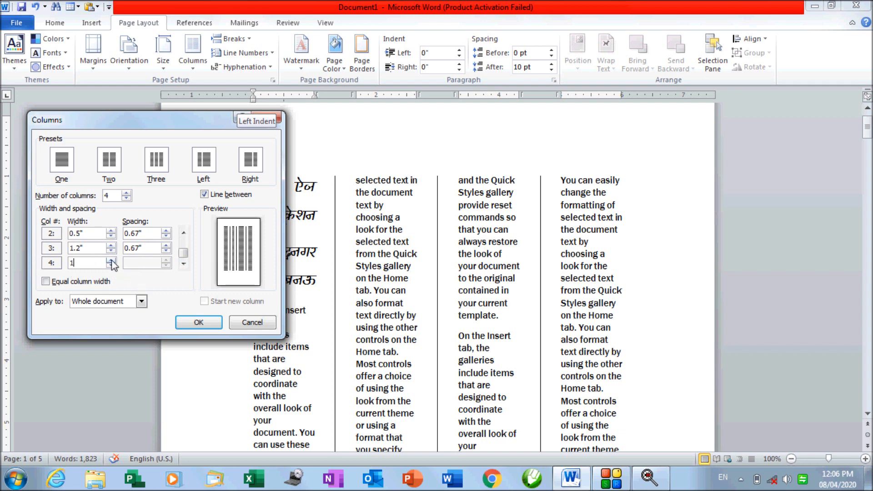
click(86, 247)
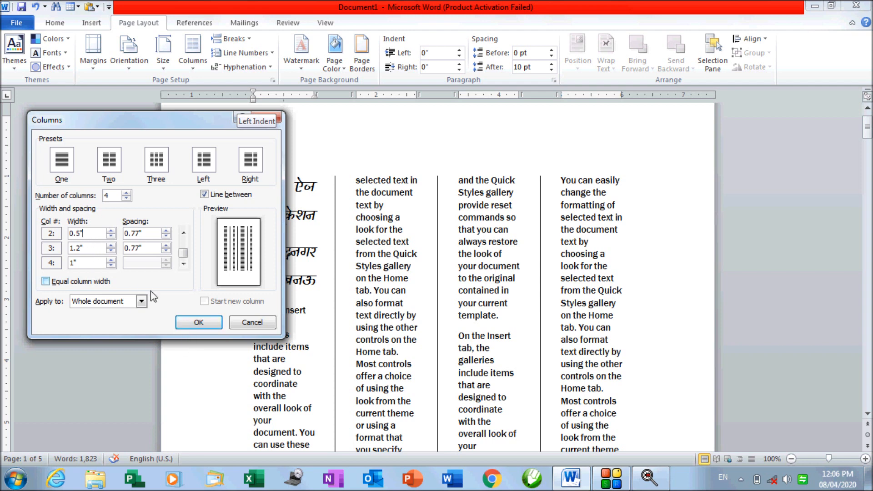
click(199, 323)
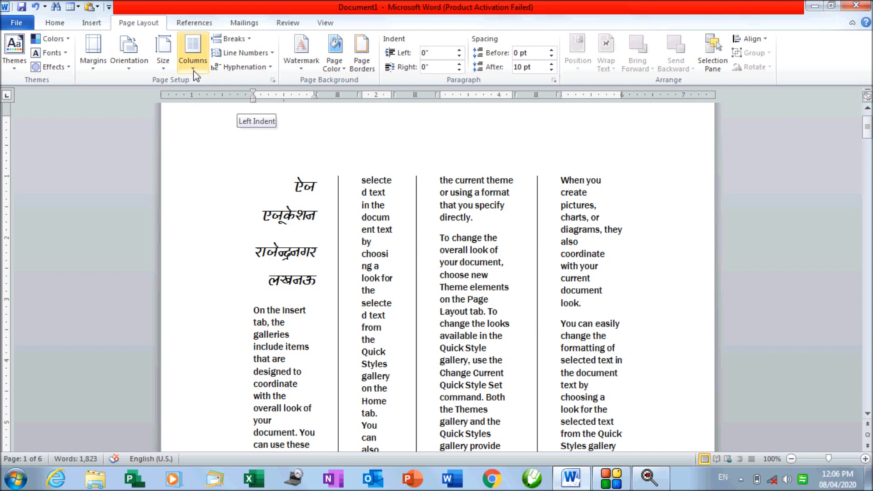
Restore equal column widths across the four columns
click(193, 50)
click(224, 225)
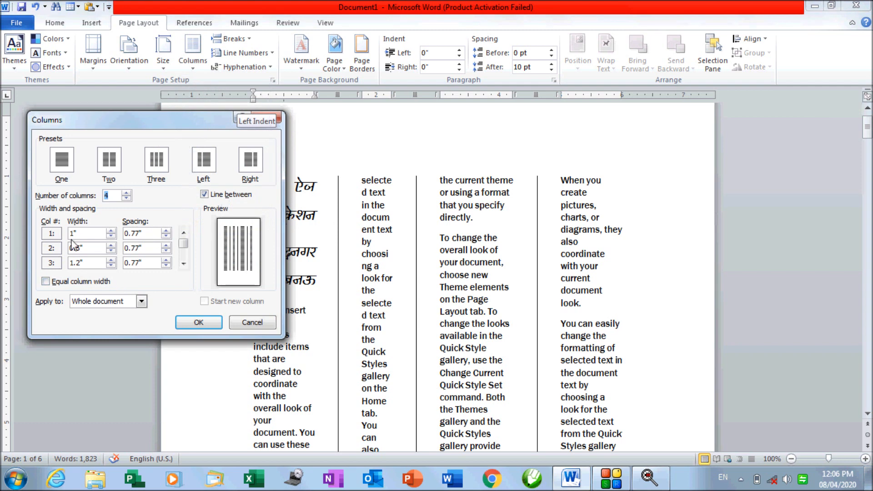
click(75, 284)
click(190, 325)
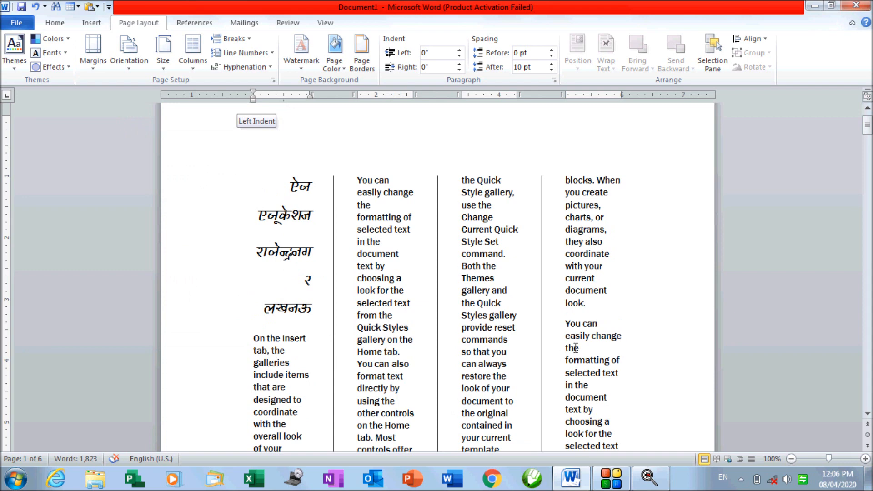
Reapply the four-column layout and select the word 'document' in column 2
click(205, 69)
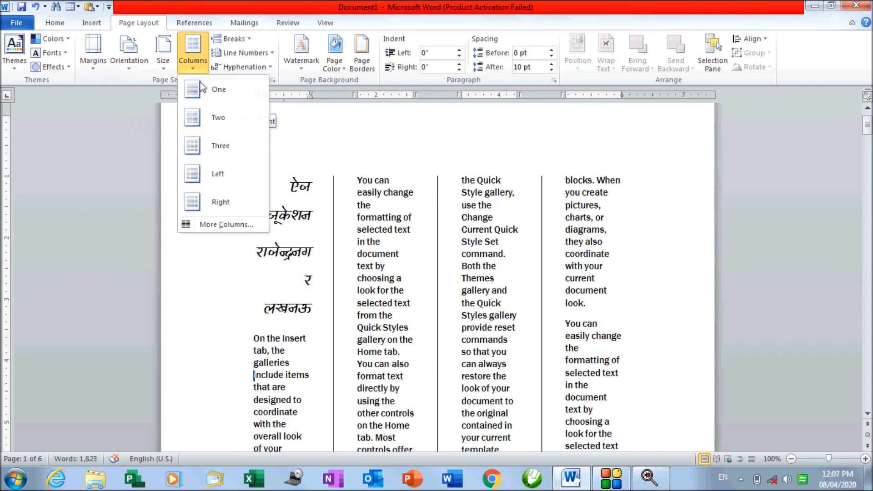
click(195, 224)
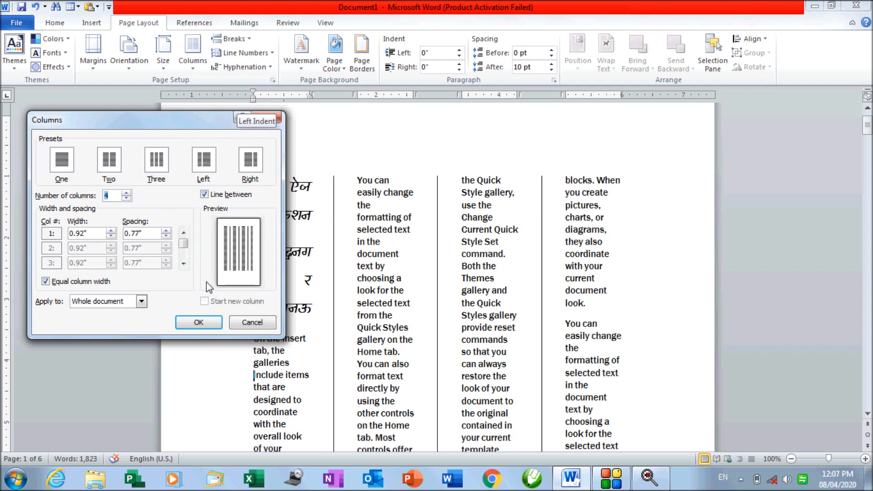
click(199, 323)
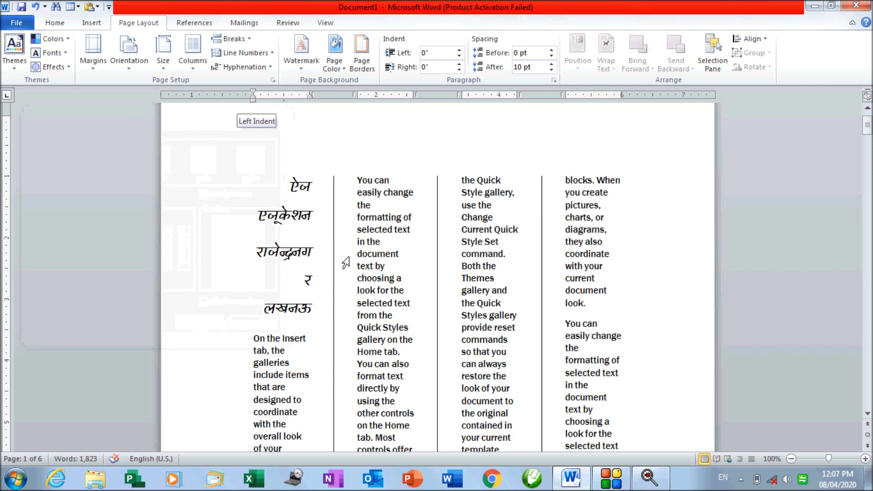
double_click(378, 254)
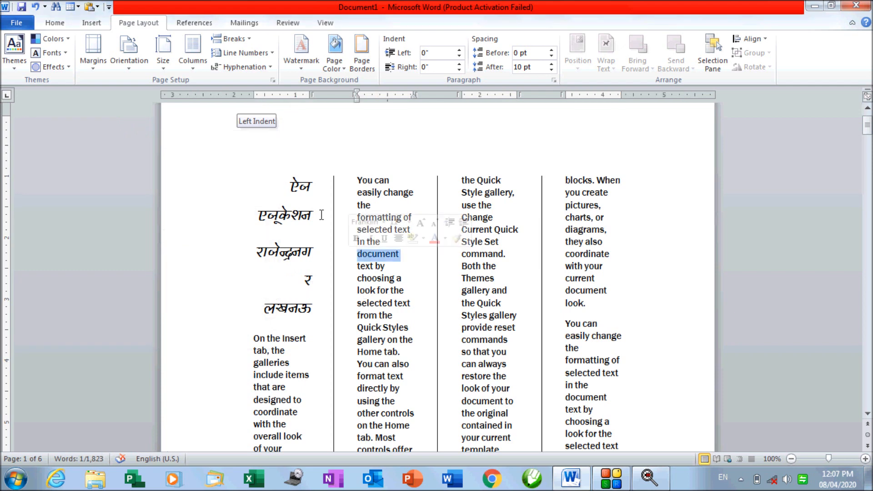
Try a single column on the selected word, then undo it and clear the selection
click(183, 69)
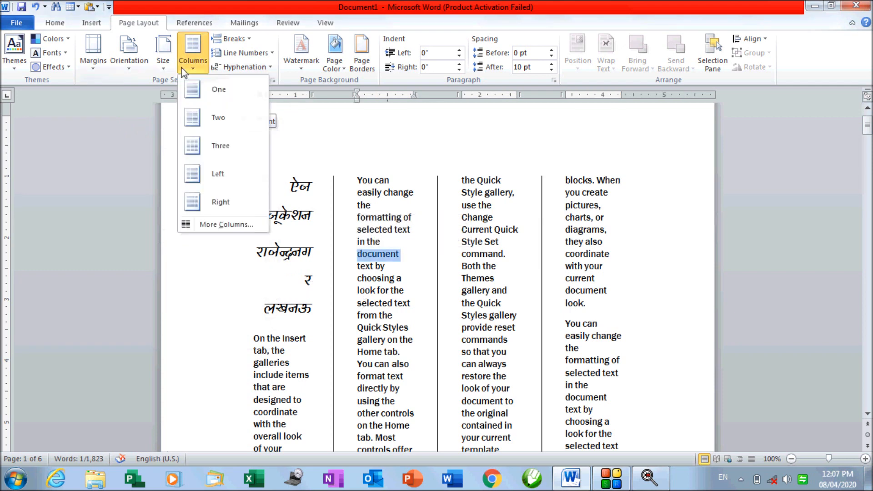
click(192, 89)
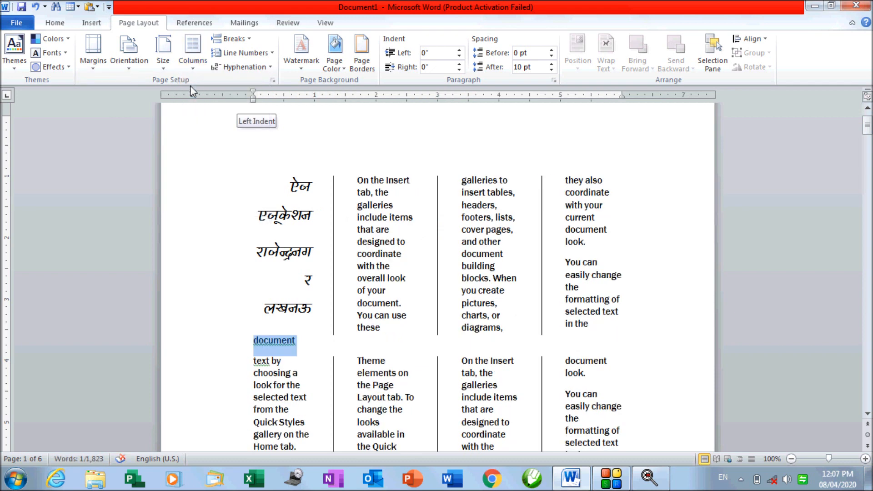
key(ctrl+z)
click(223, 202)
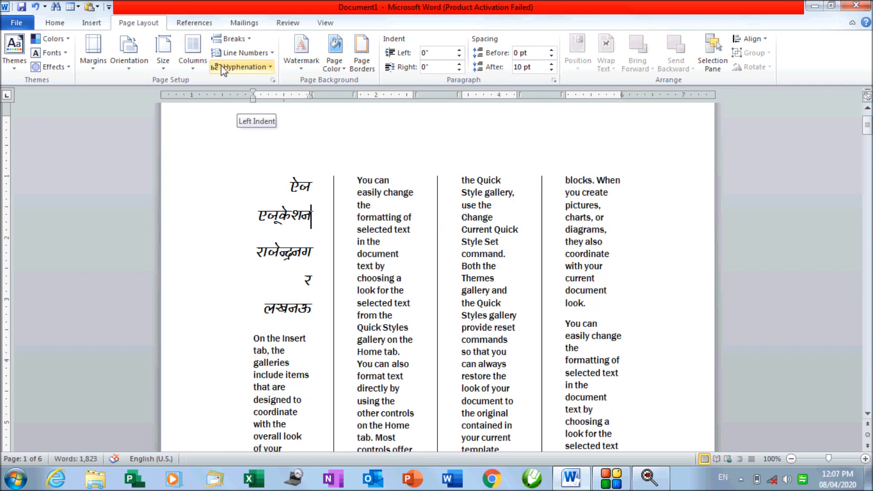
Set the entire document text to one full-width column
click(188, 64)
click(191, 90)
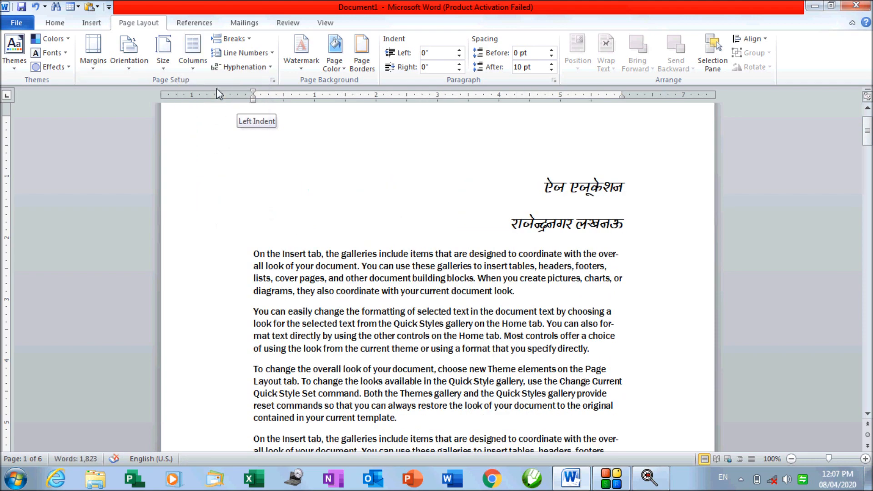
click(341, 253)
scroll(341, 250, down, 8)
scroll(342, 250, up, 5)
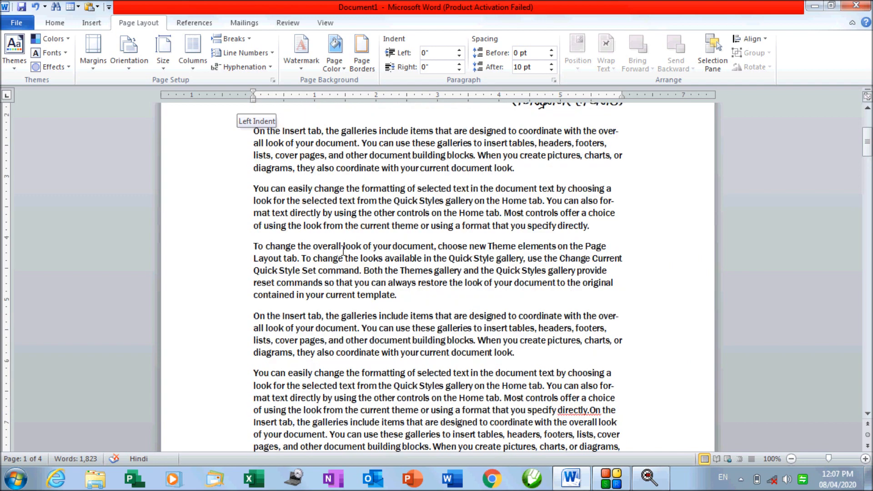
scroll(343, 250, up, 3)
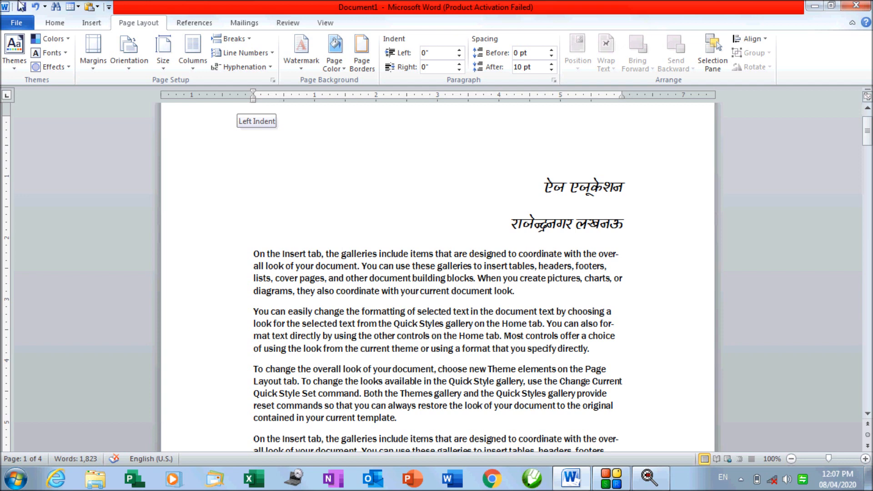
click(242, 41)
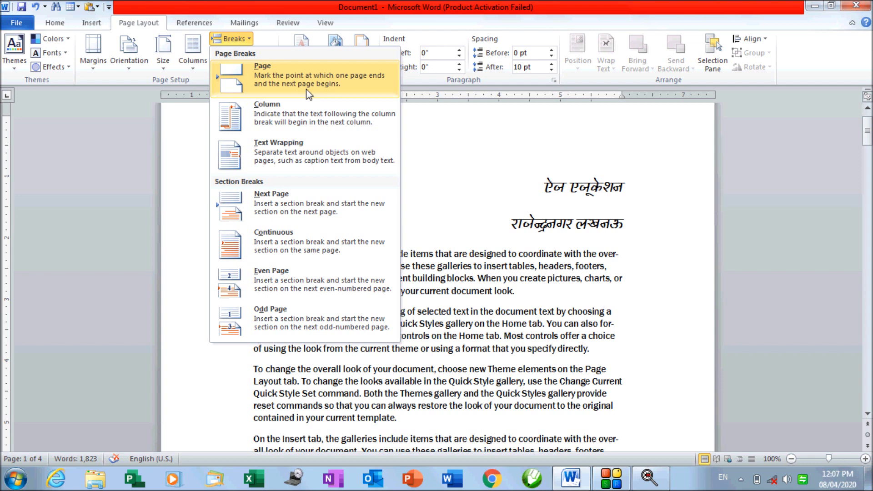
Insert a Page break after the first English paragraph, re-adding it after one undo
click(487, 370)
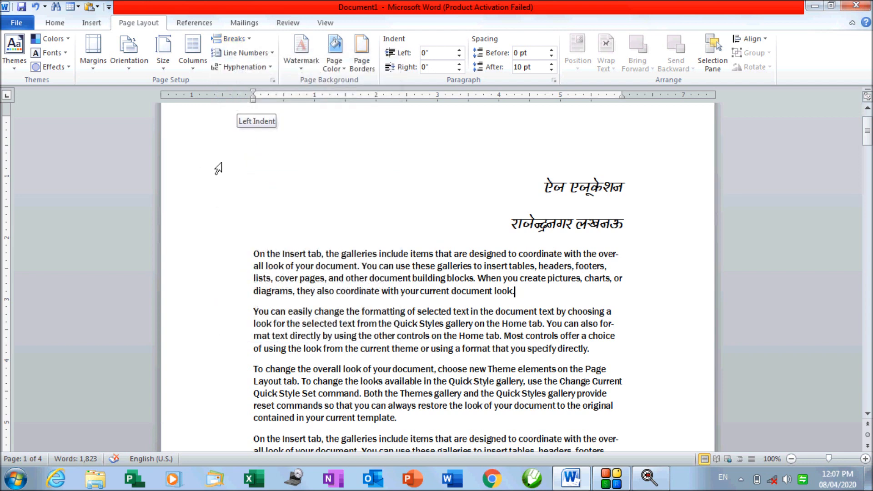
click(250, 41)
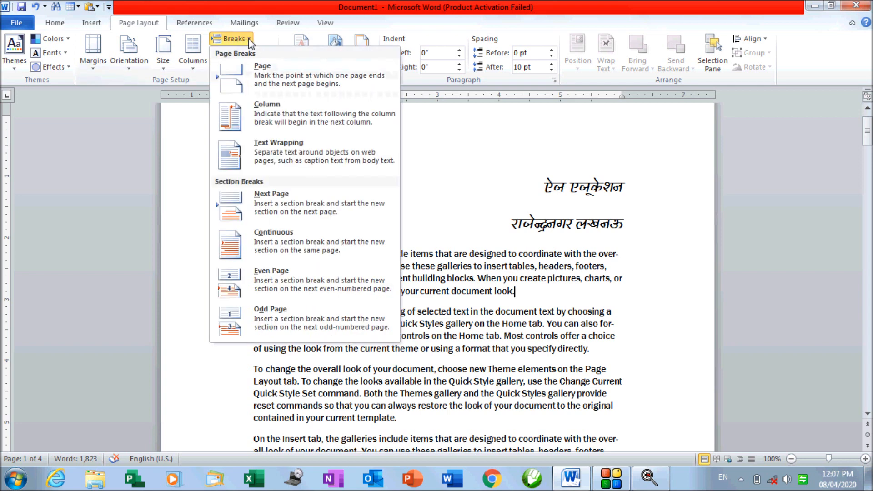
click(263, 82)
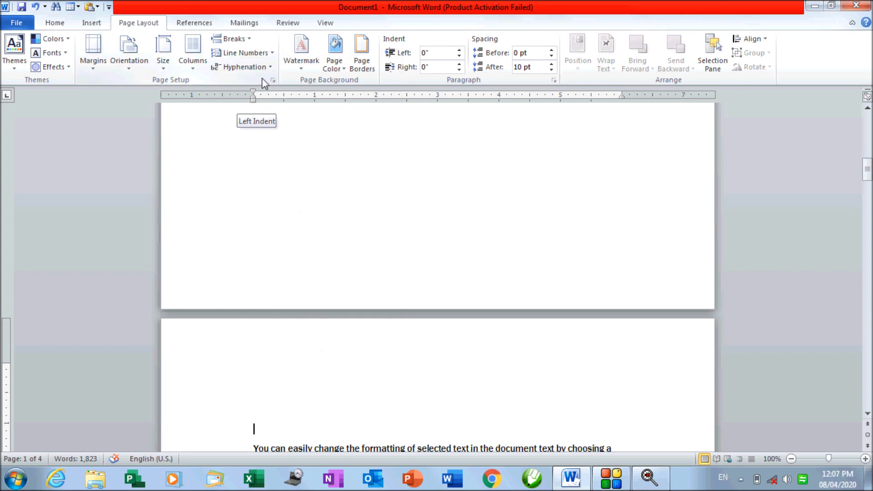
scroll(326, 223, up, 10)
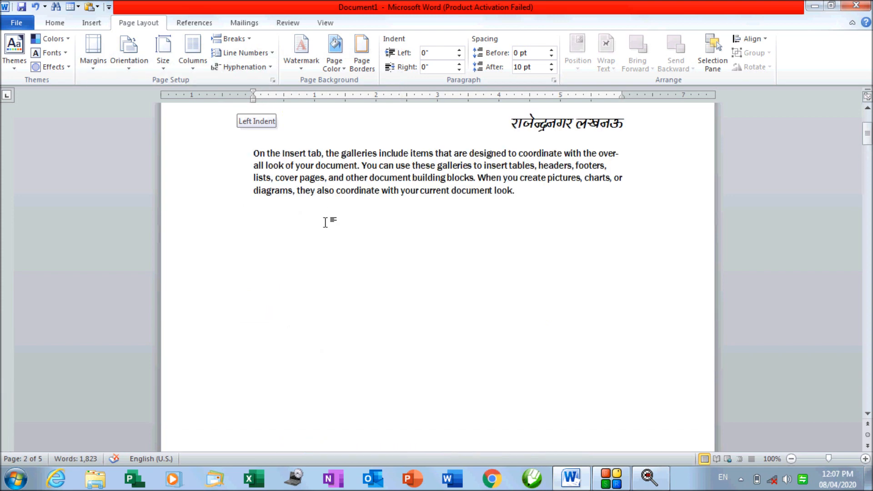
scroll(524, 281, down, 10)
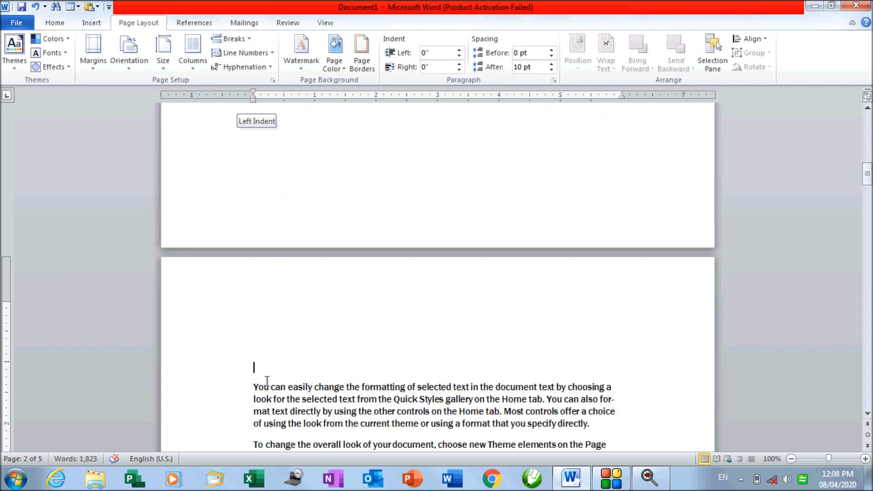
key(ctrl+z)
scroll(267, 382, up, 5)
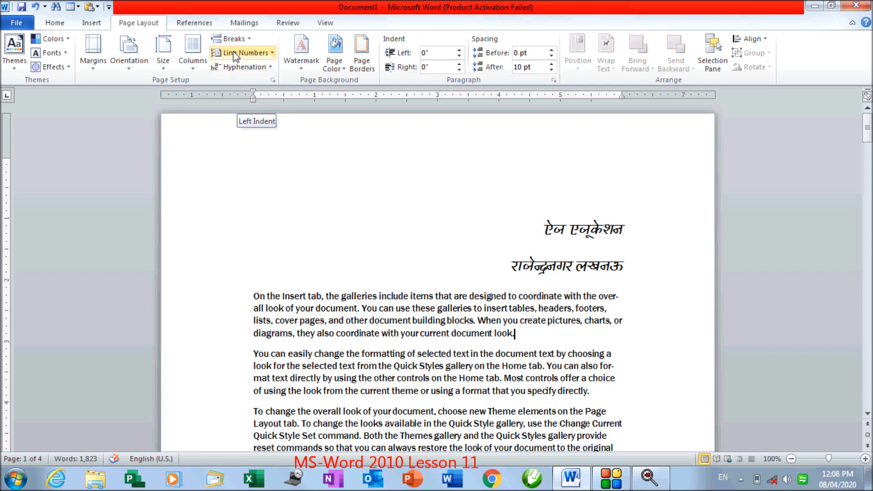
click(237, 40)
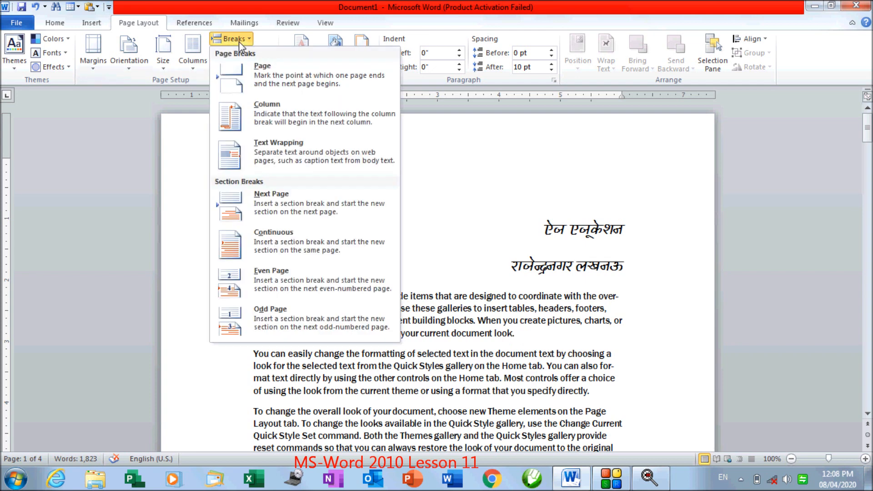
click(244, 75)
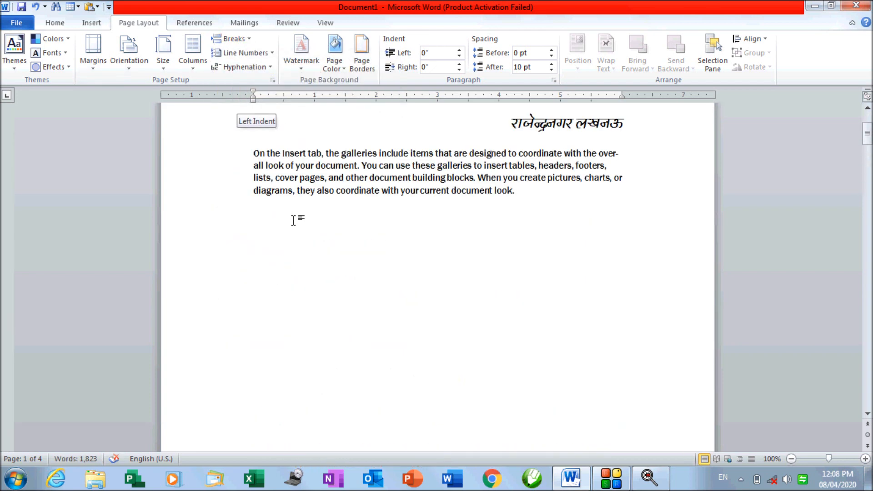
scroll(368, 364, down, 10)
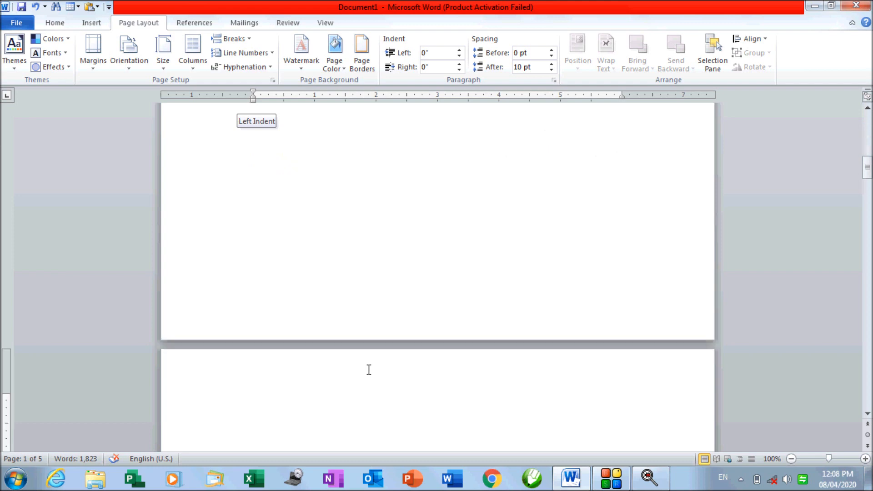
Split the body text into three columns
click(236, 39)
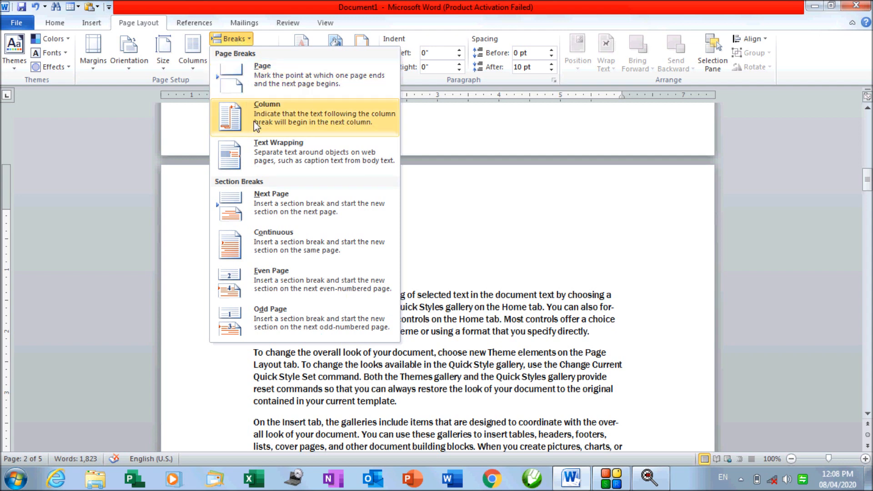
click(478, 303)
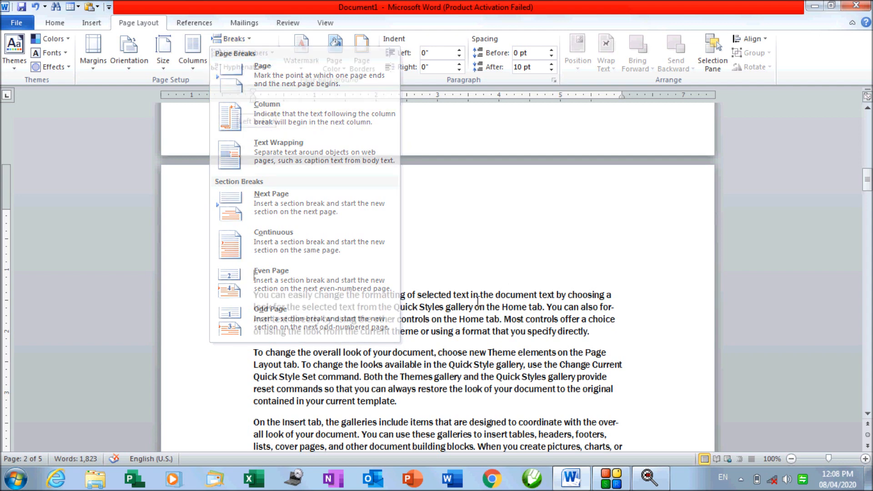
scroll(473, 307, down, 3)
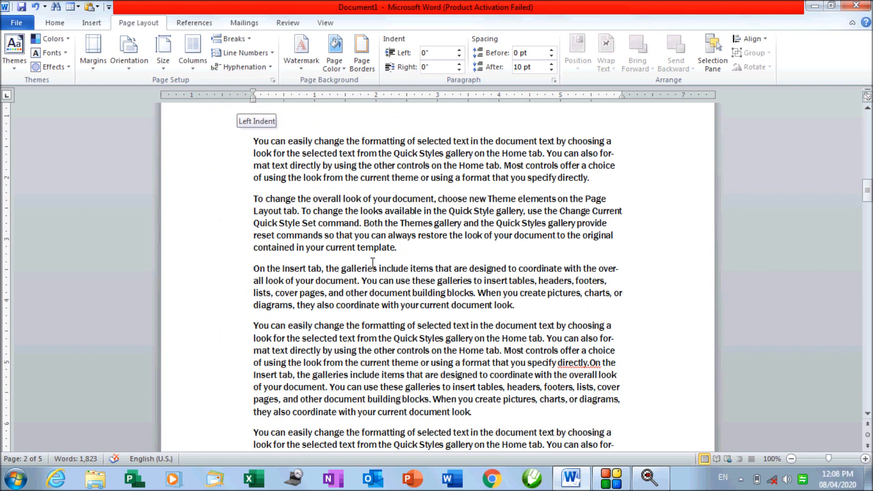
click(193, 68)
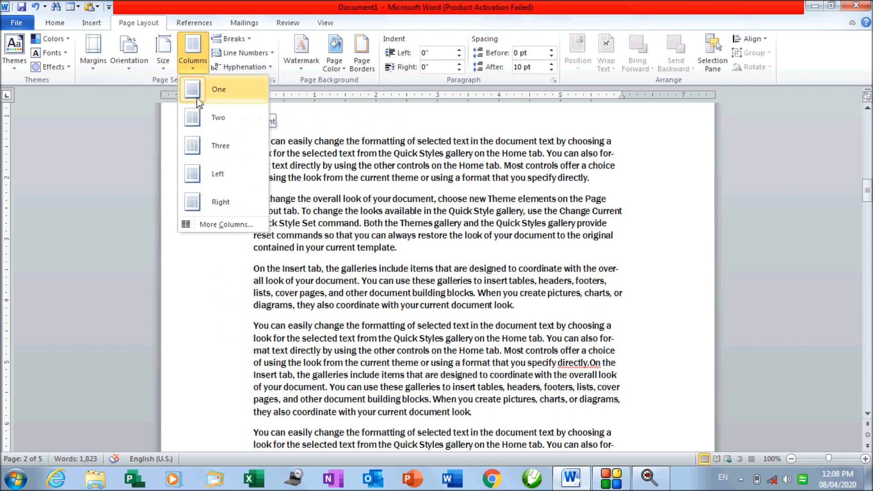
click(203, 147)
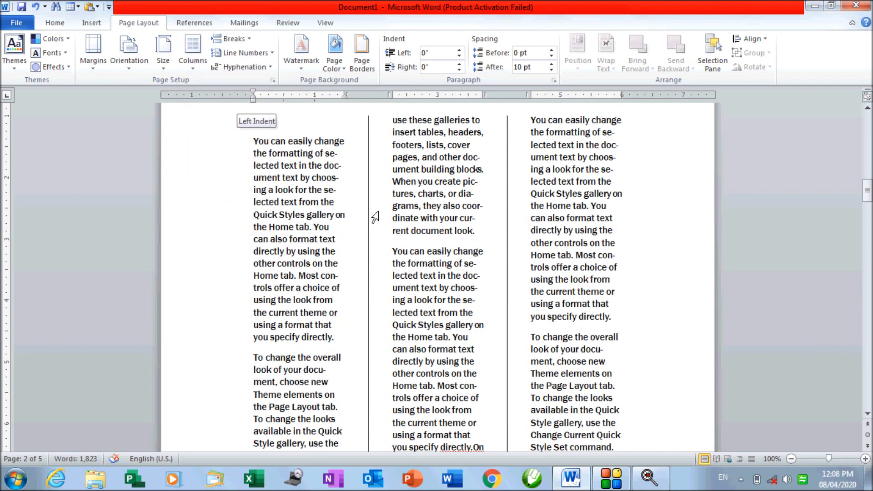
Review the three-column layout and place the caret after the first column's last line
scroll(375, 217, down, 8)
scroll(375, 217, up, 9)
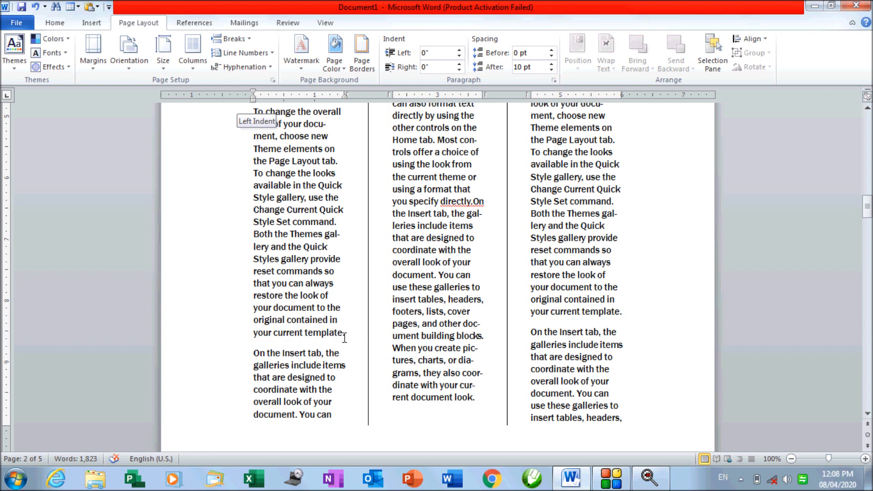
scroll(452, 182, up, 15)
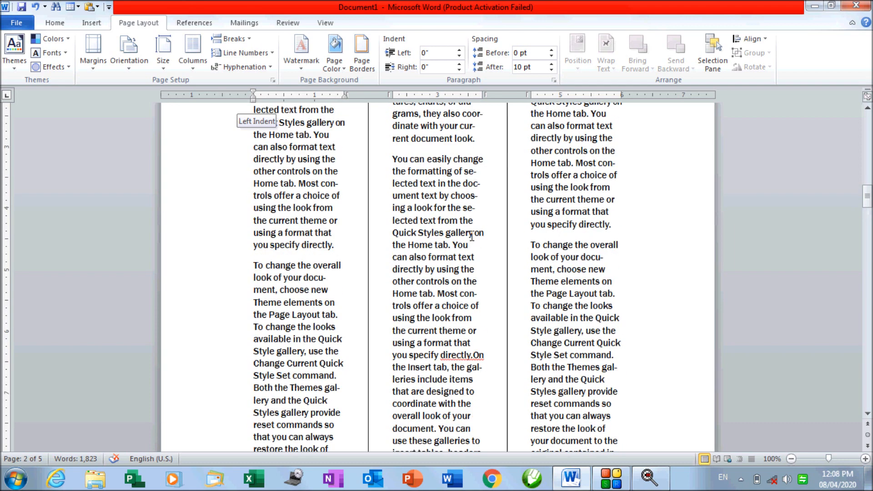
scroll(326, 369, down, 5)
scroll(318, 366, down, 8)
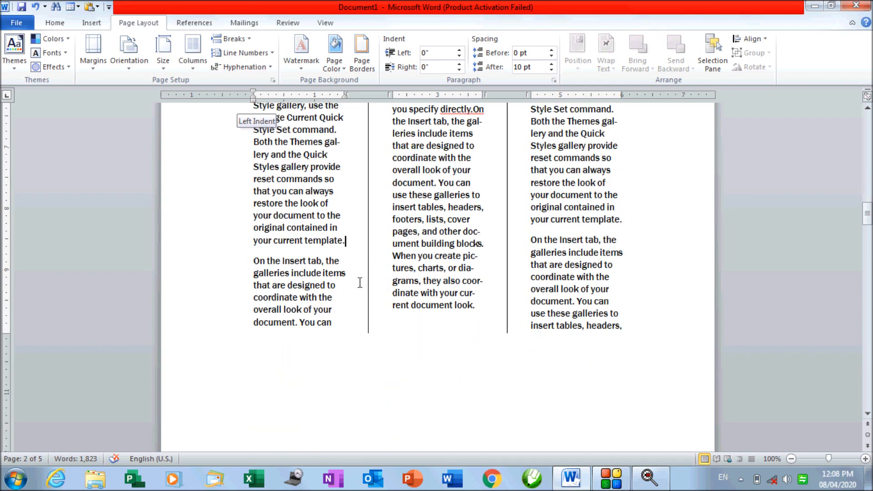
scroll(360, 283, up, 10)
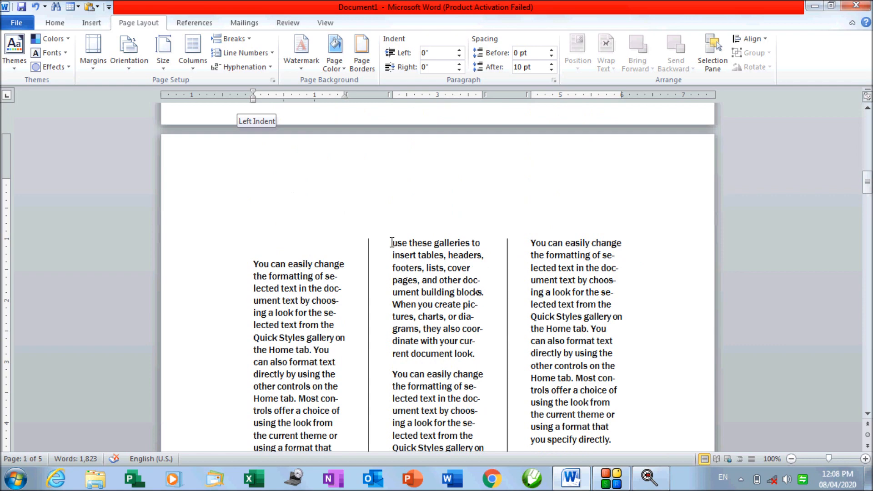
scroll(392, 243, down, 10)
click(350, 248)
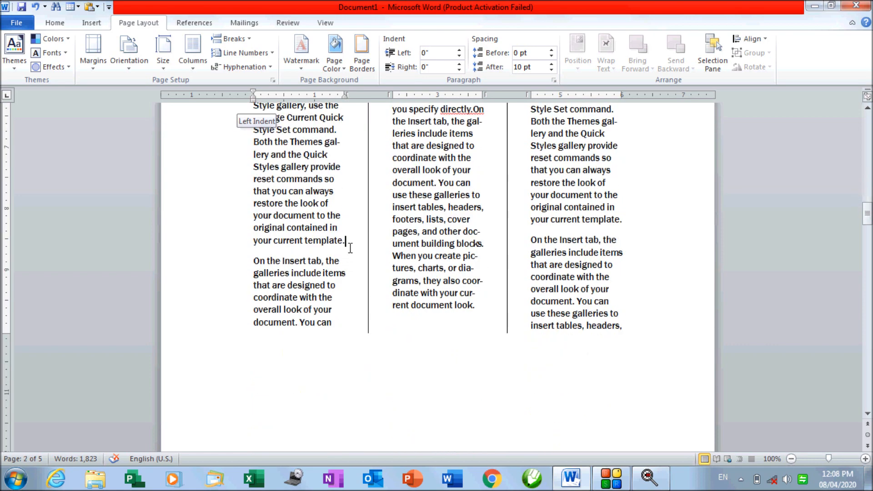
click(251, 39)
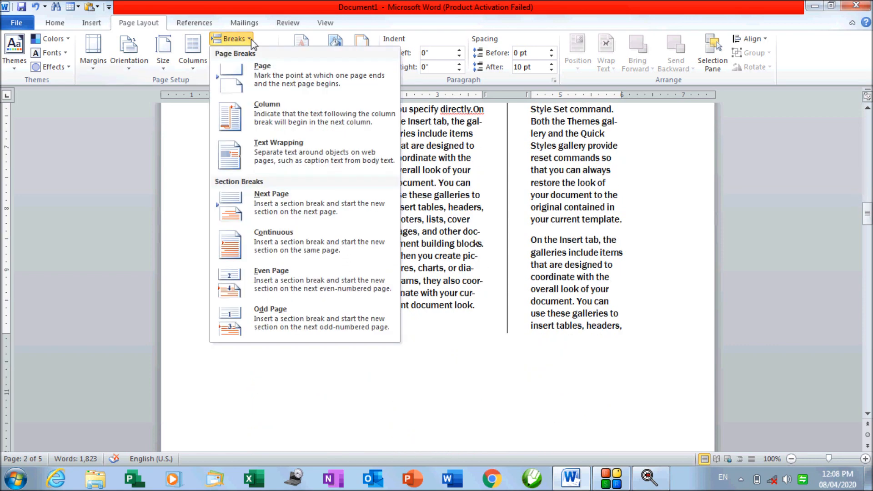
Insert a Column break so 'You can easily change the formatting…' starts the third column
click(254, 120)
scroll(313, 267, down, 5)
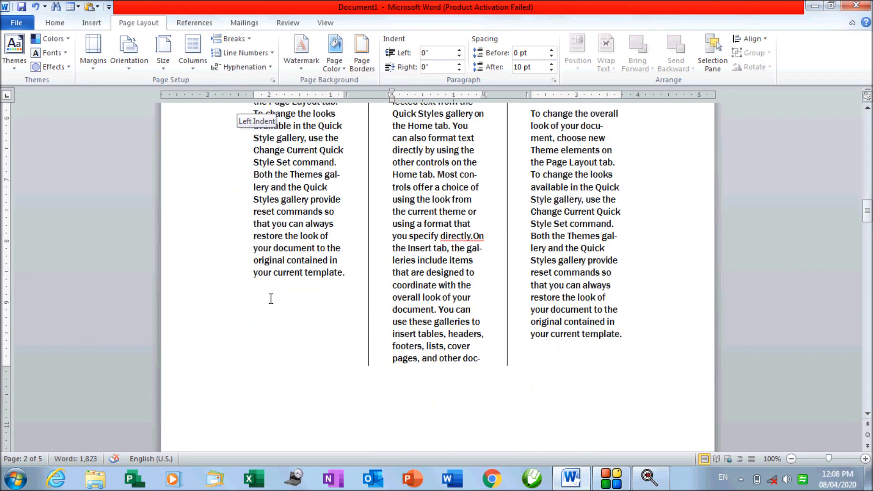
scroll(359, 305, up, 8)
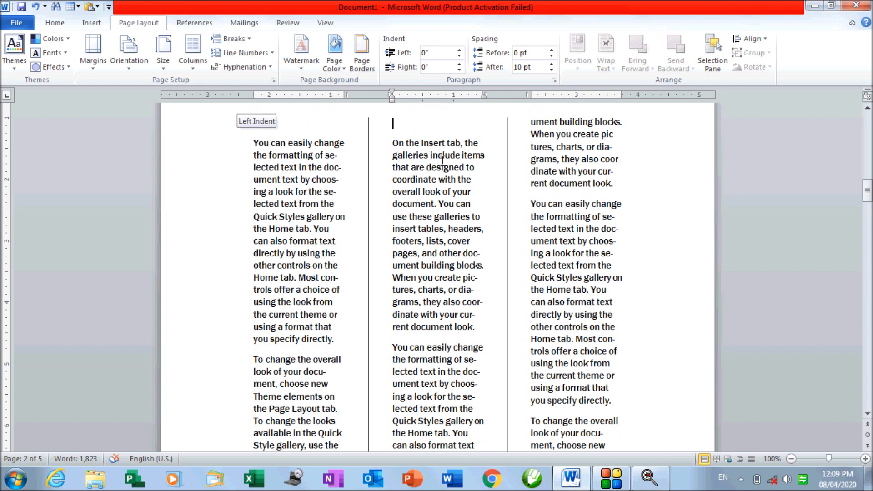
click(233, 39)
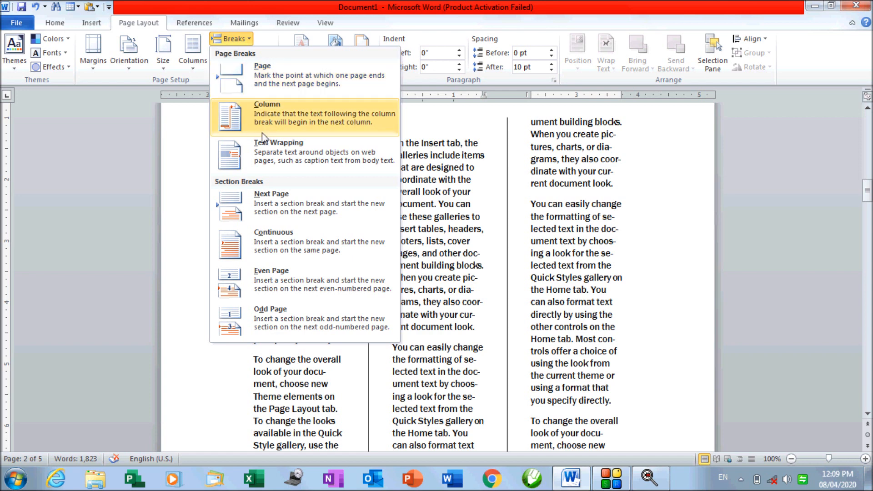
click(476, 327)
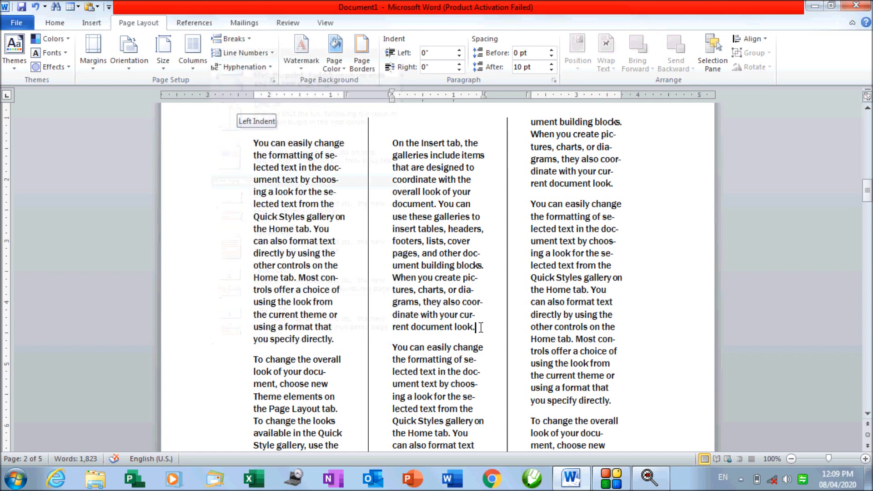
click(249, 39)
click(255, 113)
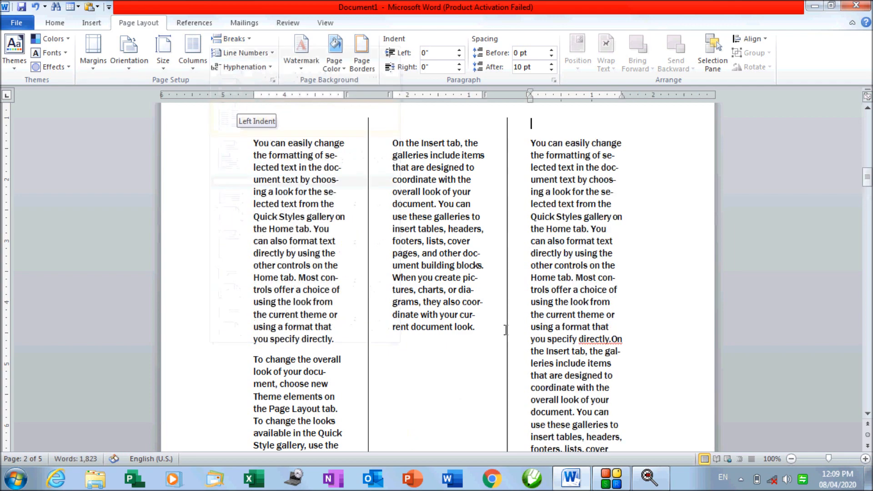
scroll(476, 400, down, 4)
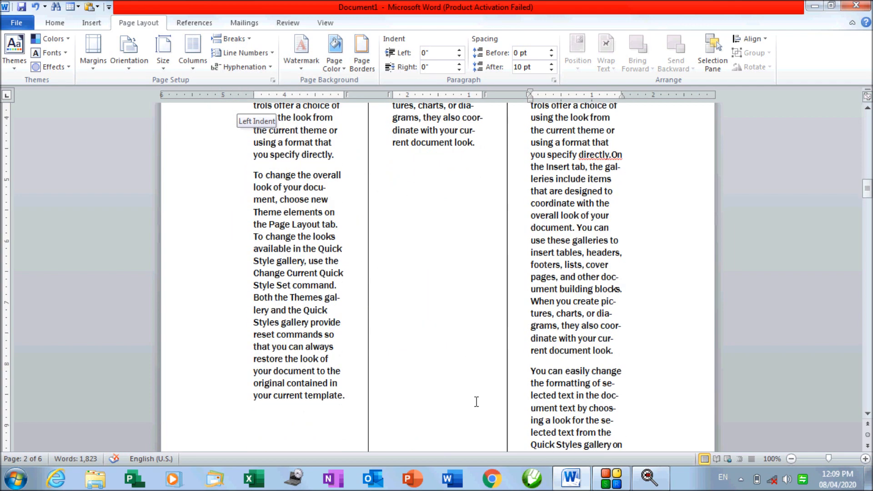
scroll(480, 374, up, 9)
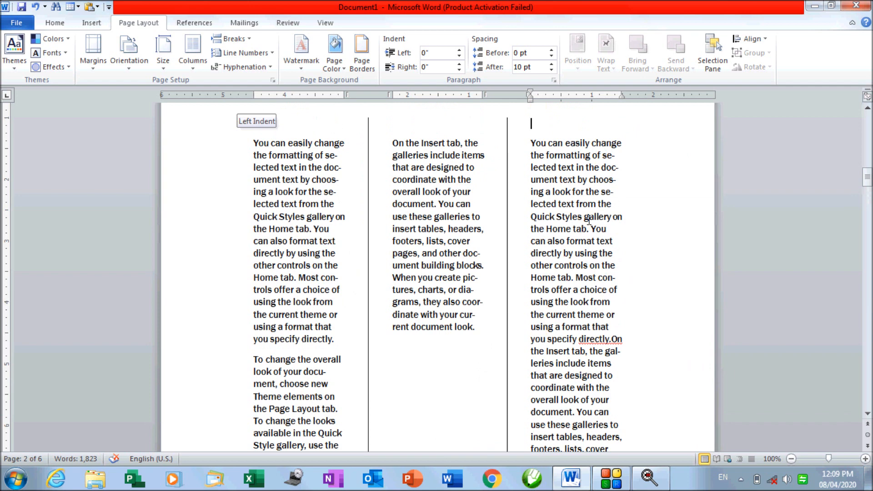
click(233, 39)
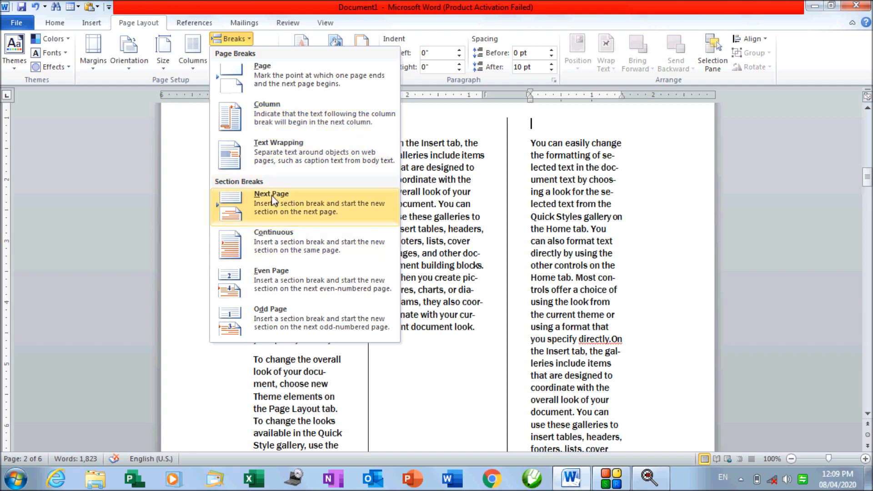
Insert a text-wrapping break, then switch the body text to One column
click(279, 159)
scroll(399, 274, up, 10)
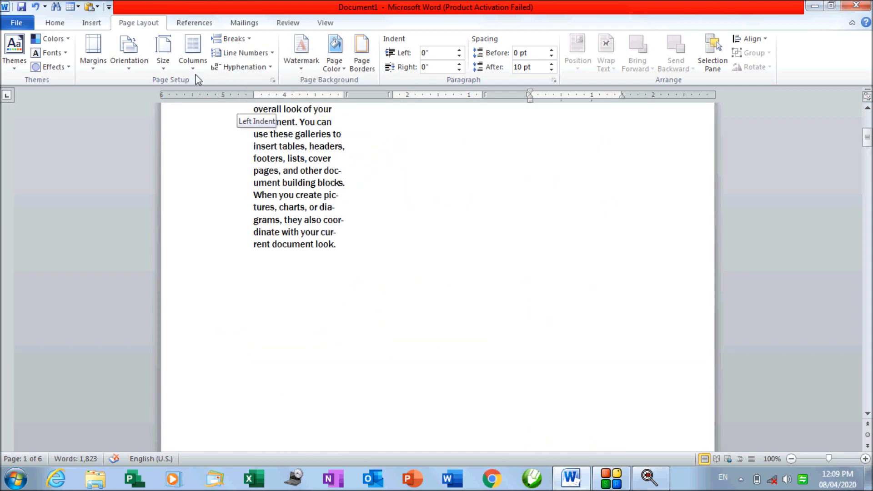
click(194, 54)
click(224, 82)
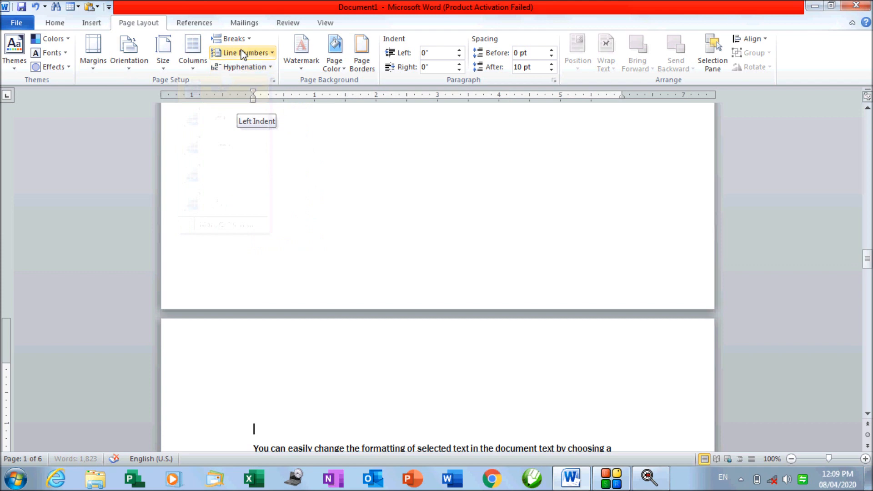
Place the insertion point in the first paragraph
click(232, 39)
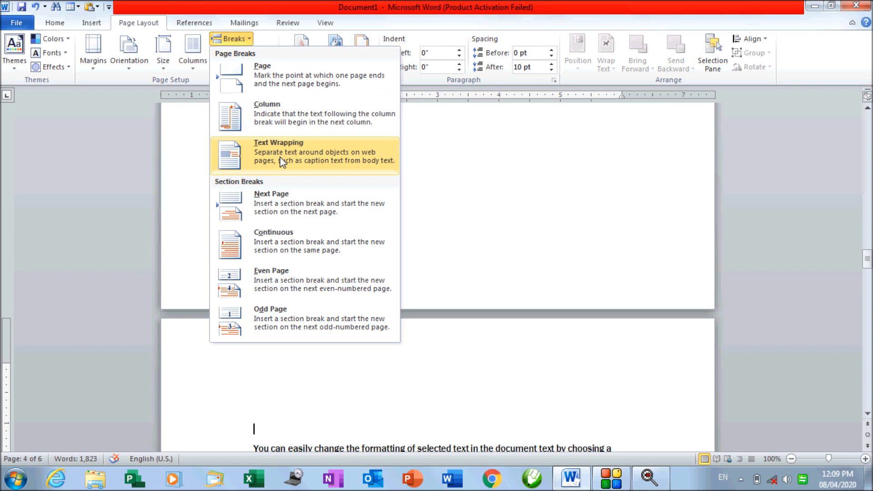
click(464, 307)
scroll(464, 307, down, 9)
click(388, 258)
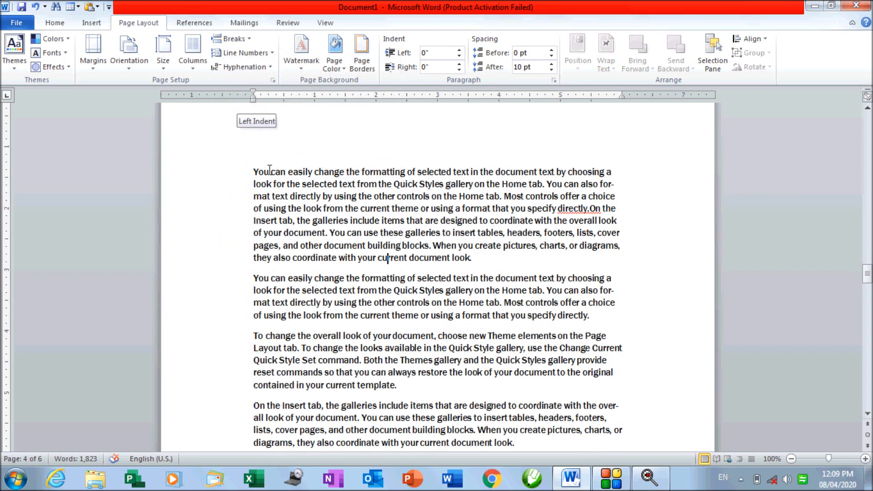
Draw a blue 24-Point Star shape over the first paragraph
click(204, 241)
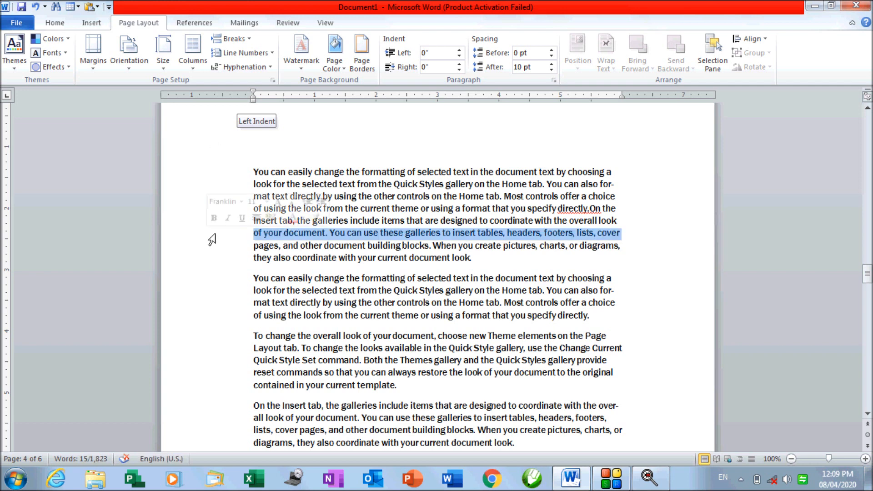
click(212, 246)
click(91, 23)
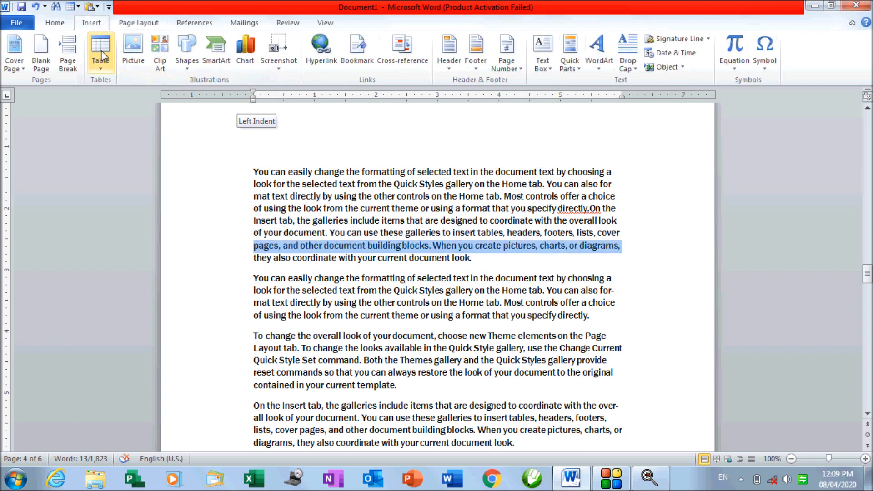
click(189, 67)
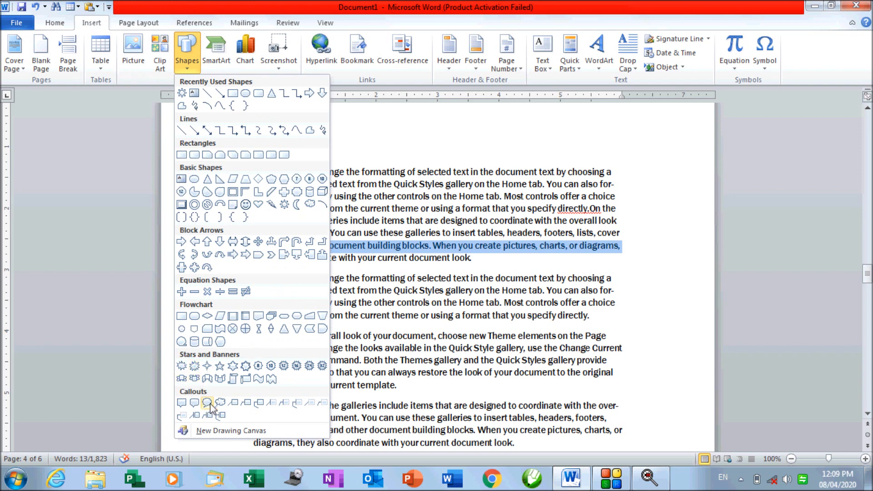
click(316, 366)
drag(383, 216, 475, 292)
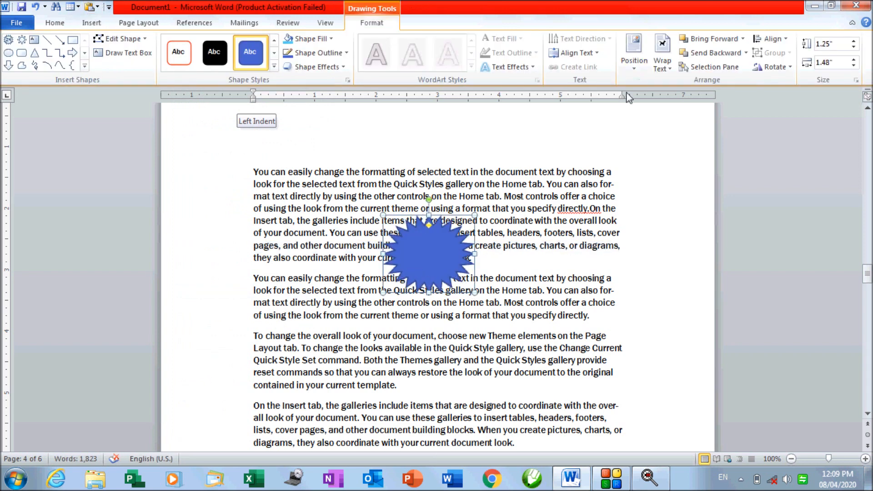
Set the star's text wrapping to Through so text flows on both sides
click(669, 69)
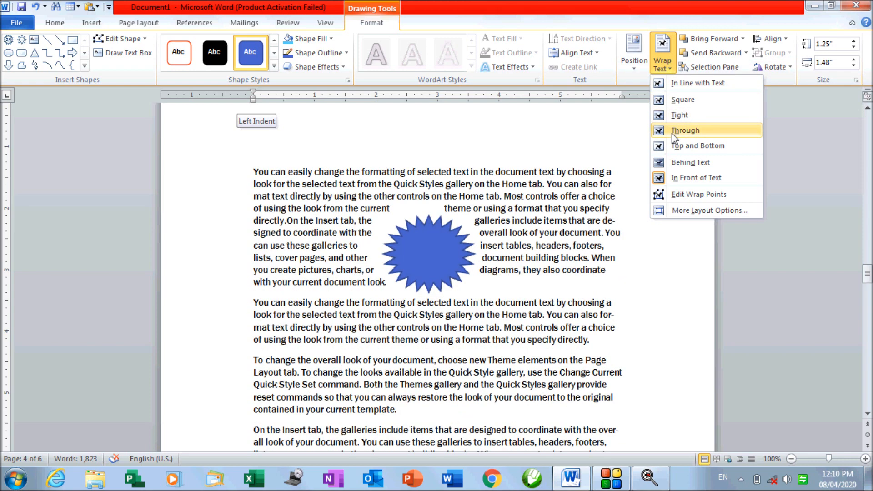
click(672, 135)
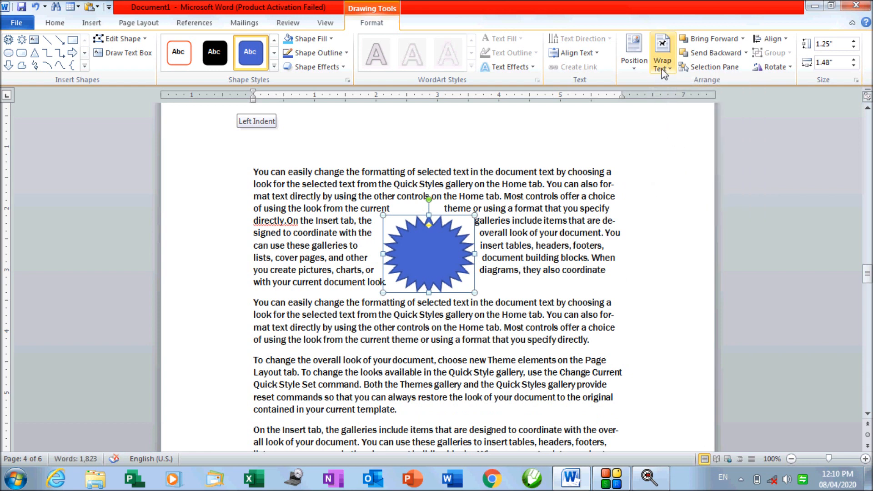
click(661, 69)
click(673, 136)
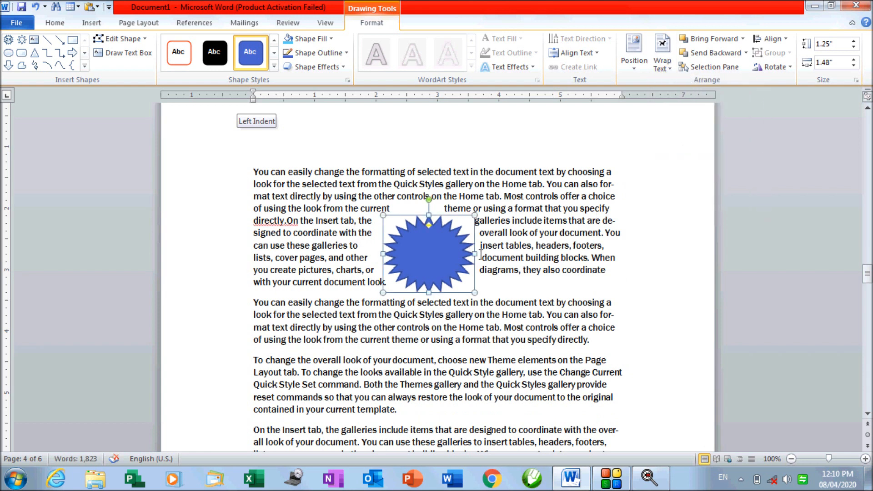
click(483, 257)
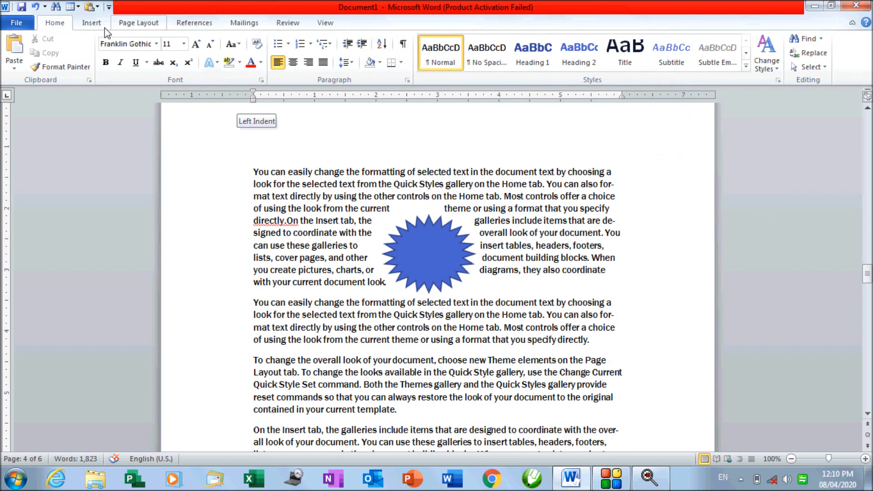
Insert a Text Wrapping break before 'document building blocks' to move it below the star
click(132, 25)
click(236, 39)
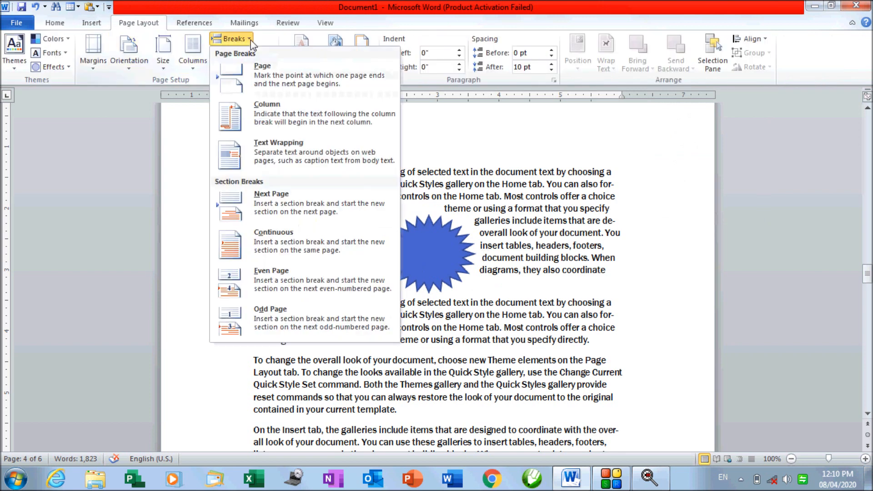
click(270, 144)
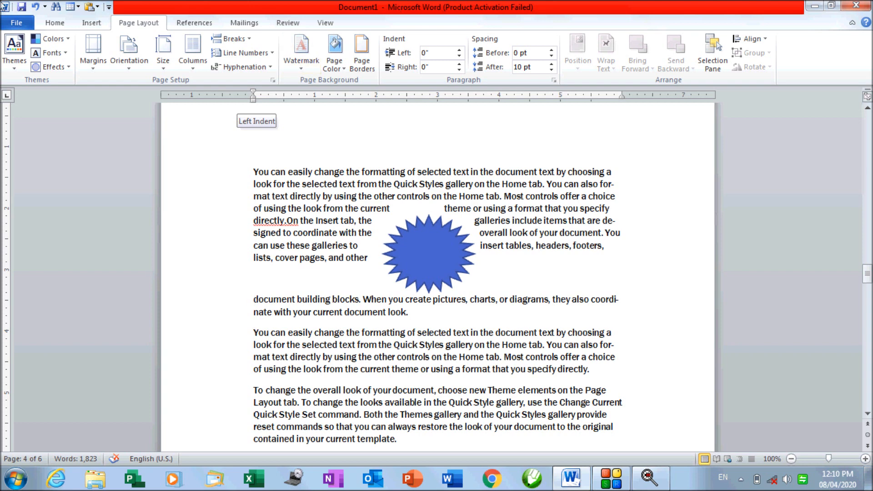
click(246, 39)
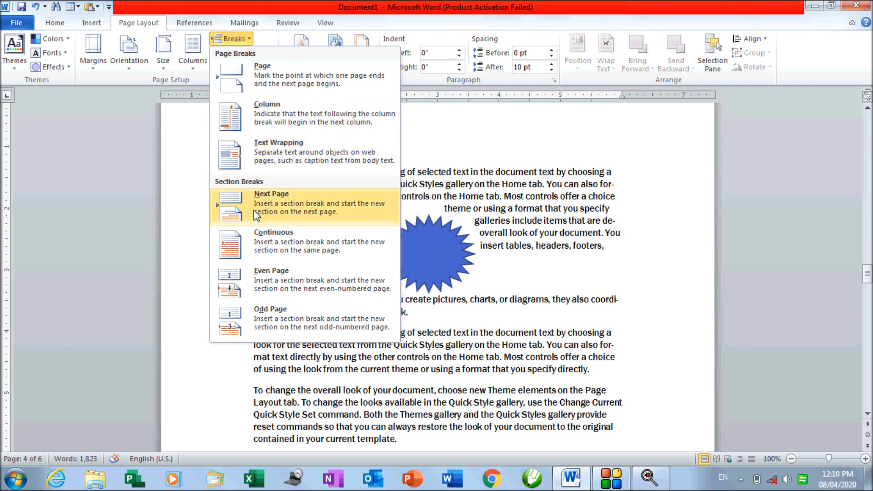
click(478, 345)
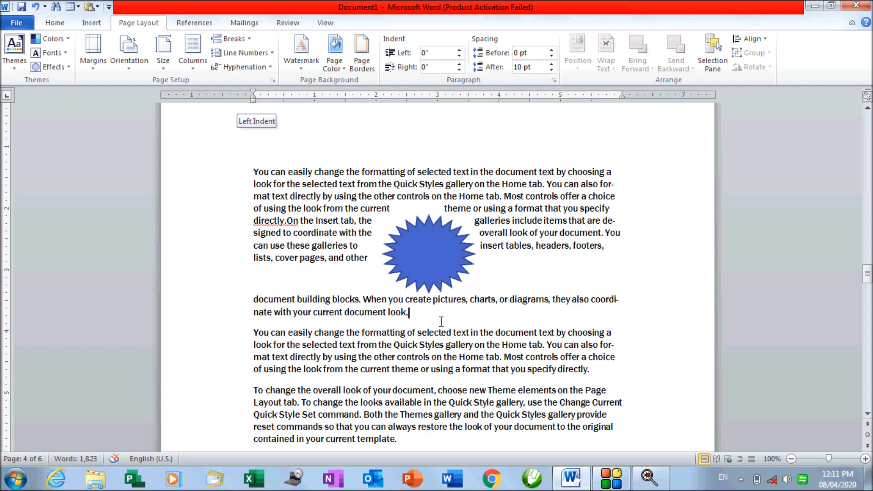
scroll(441, 322, up, 10)
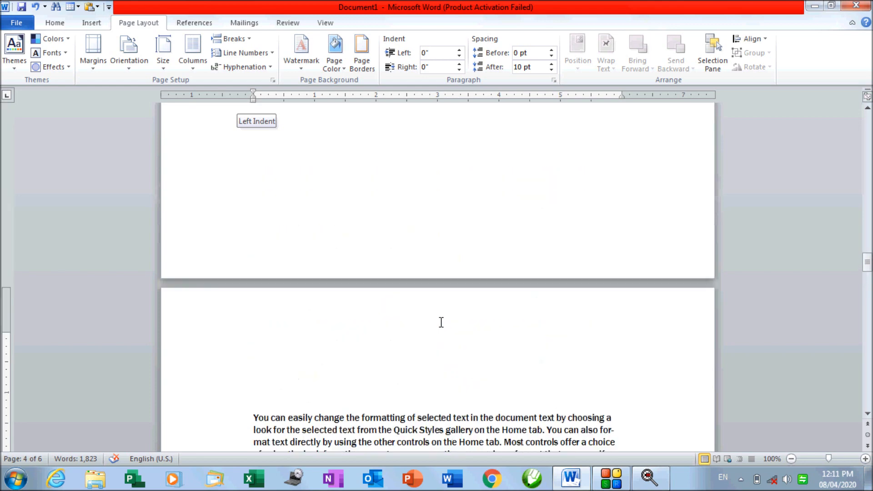
scroll(443, 324, up, 5)
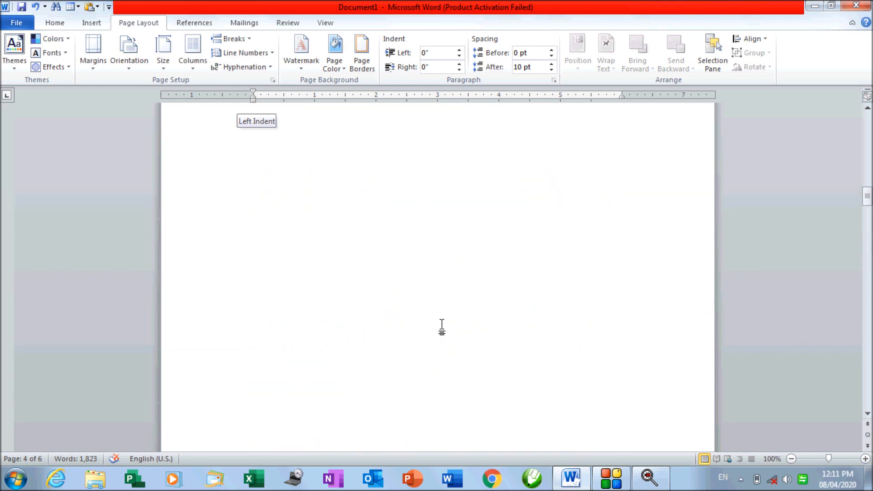
scroll(444, 325, up, 5)
scroll(449, 327, down, 5)
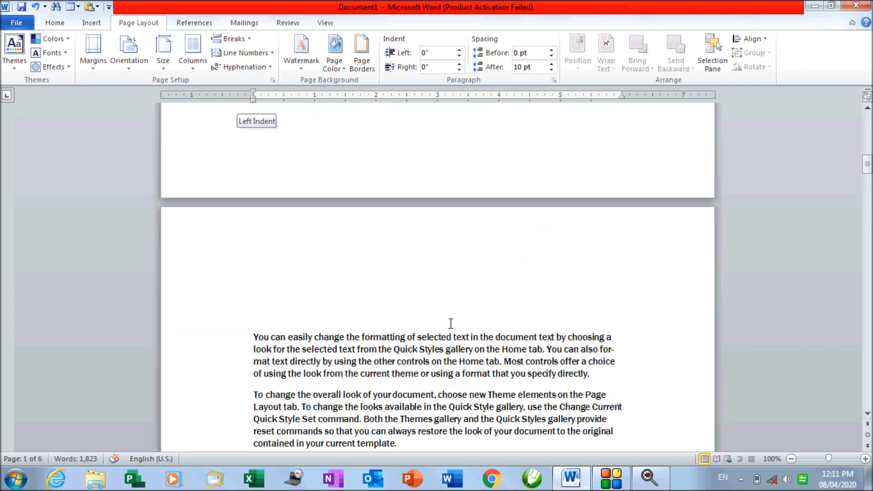
scroll(453, 323, down, 4)
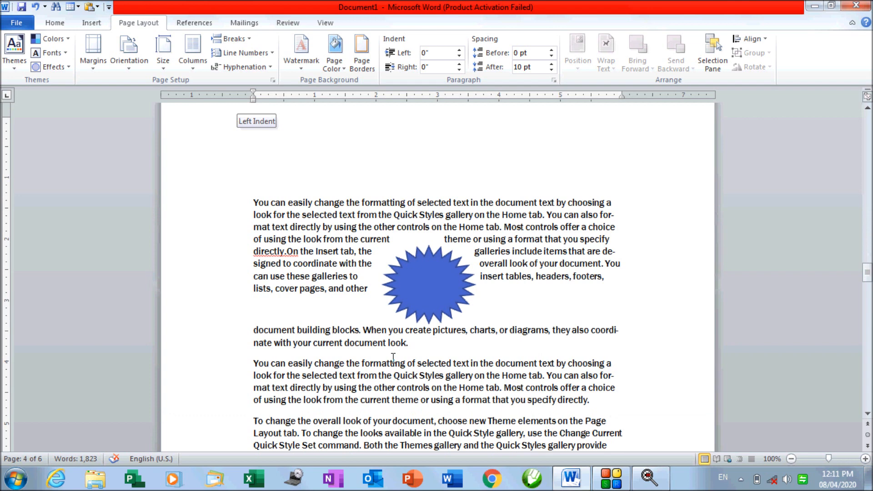
Insert a Next Page section break after 'document look.'
click(412, 342)
click(235, 39)
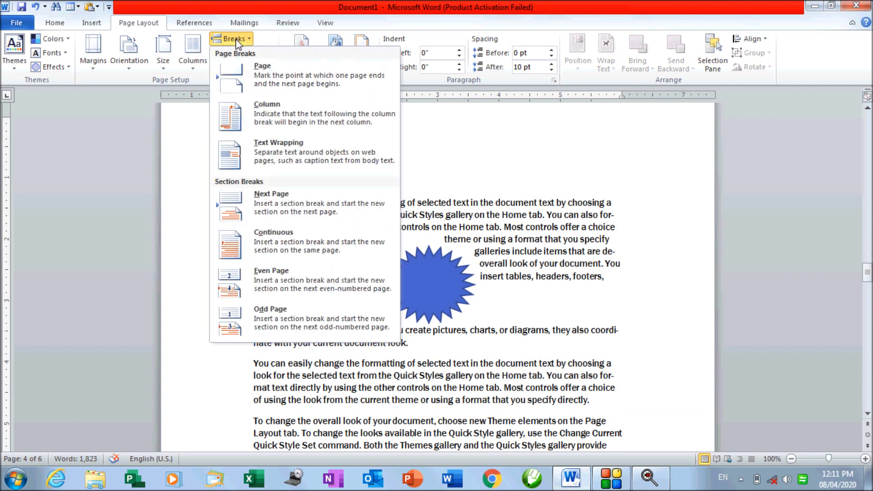
click(240, 219)
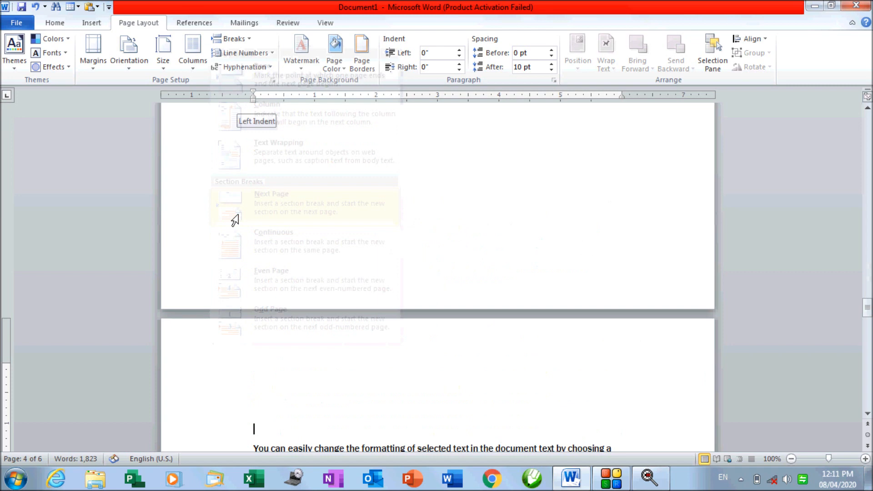
scroll(332, 345, down, 5)
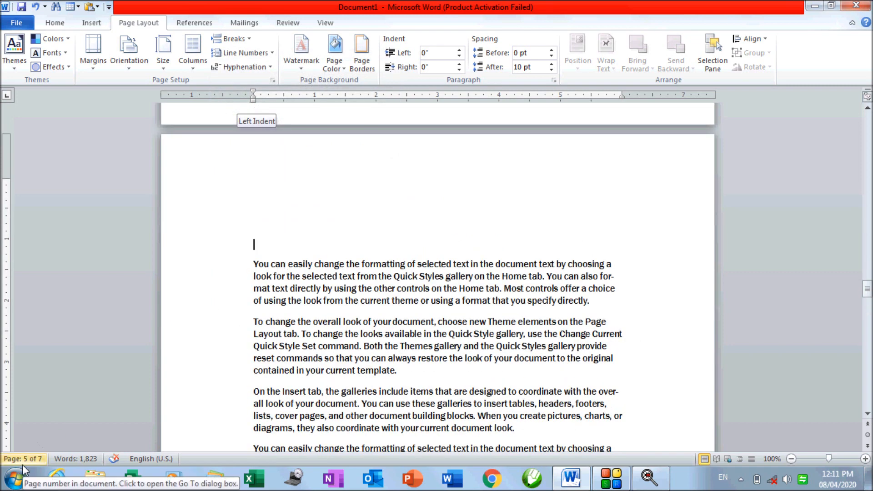
click(250, 40)
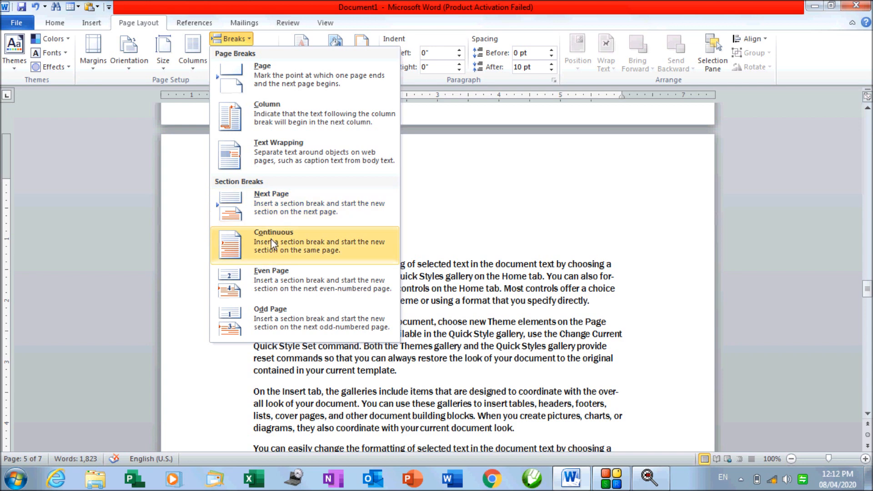
click(486, 306)
click(596, 303)
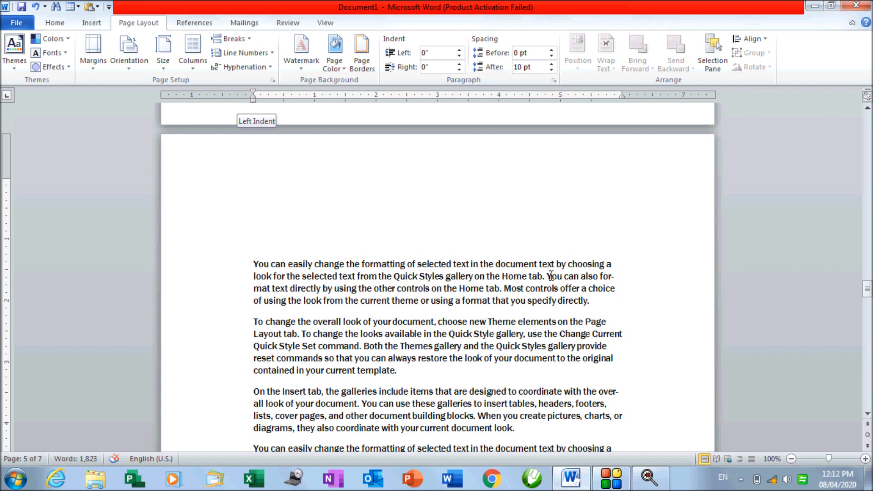
click(250, 39)
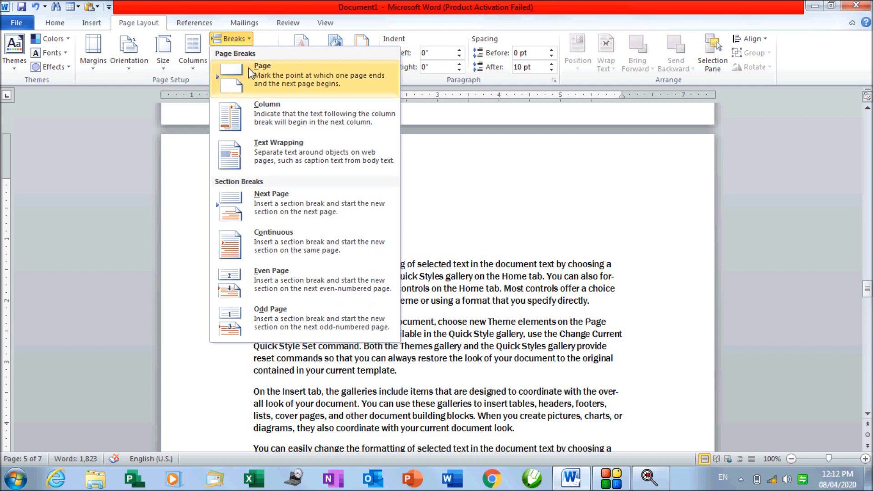
click(265, 248)
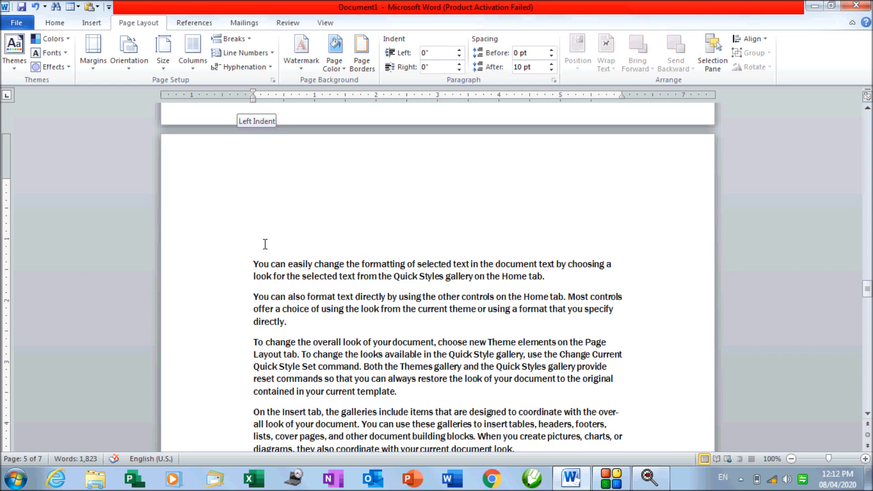
click(246, 39)
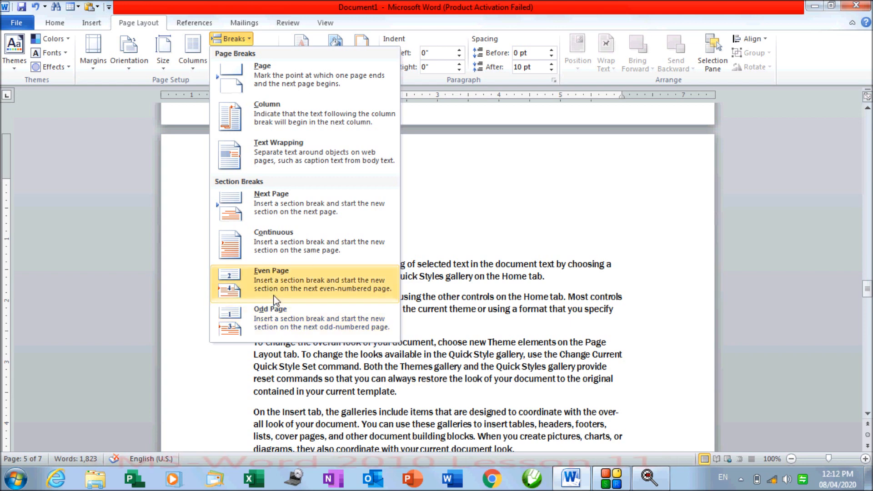
click(493, 289)
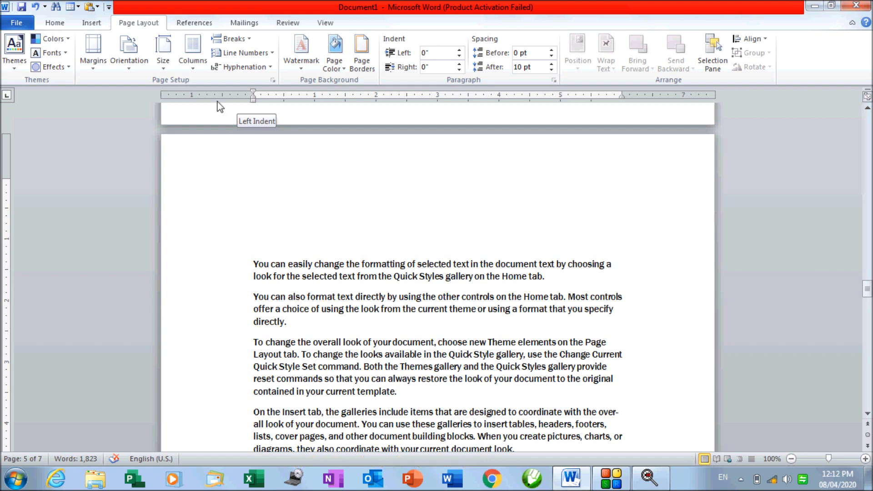
click(249, 40)
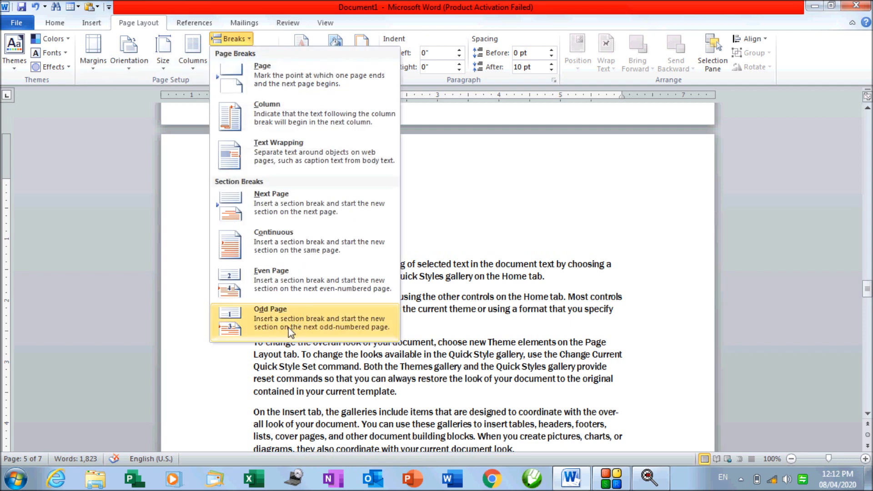
click(476, 345)
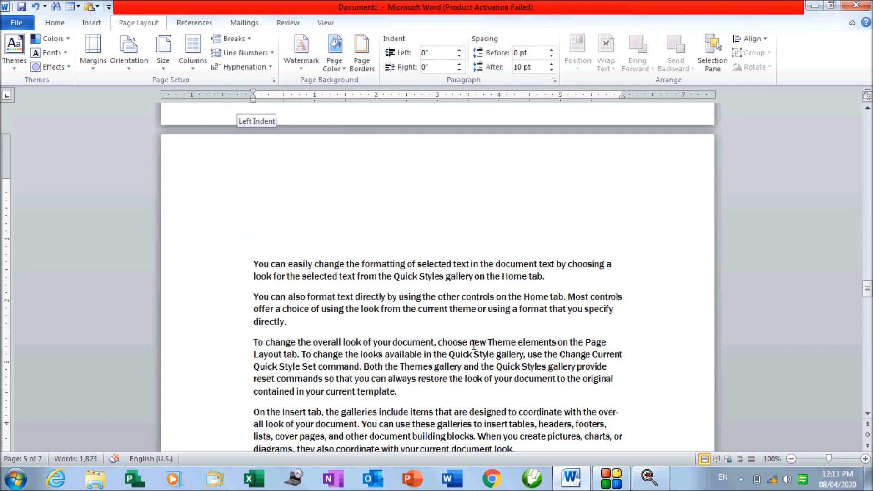
click(408, 276)
click(249, 39)
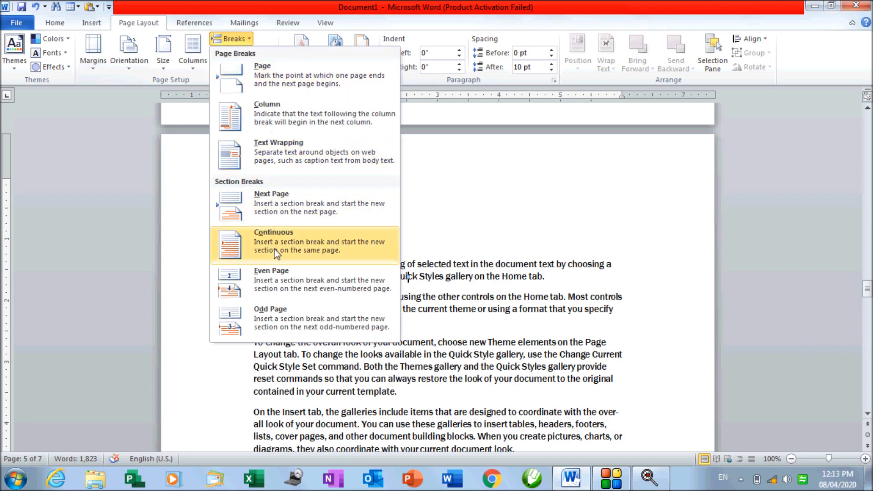
click(272, 285)
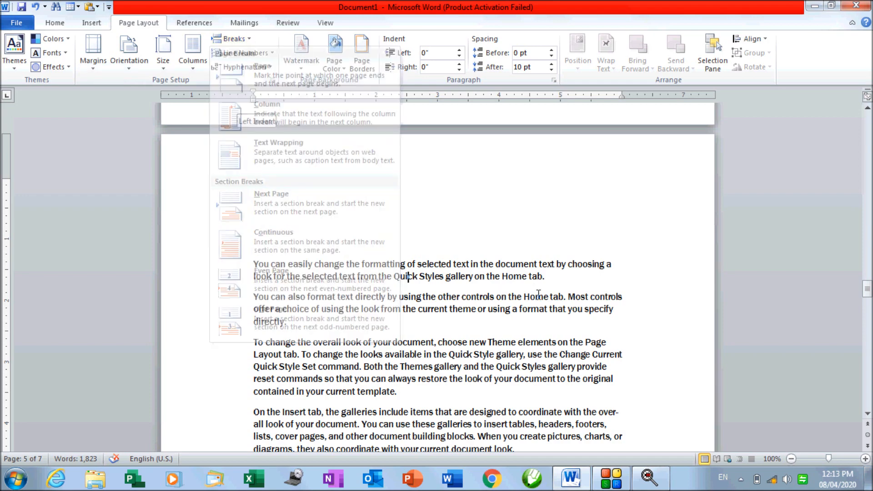
click(293, 229)
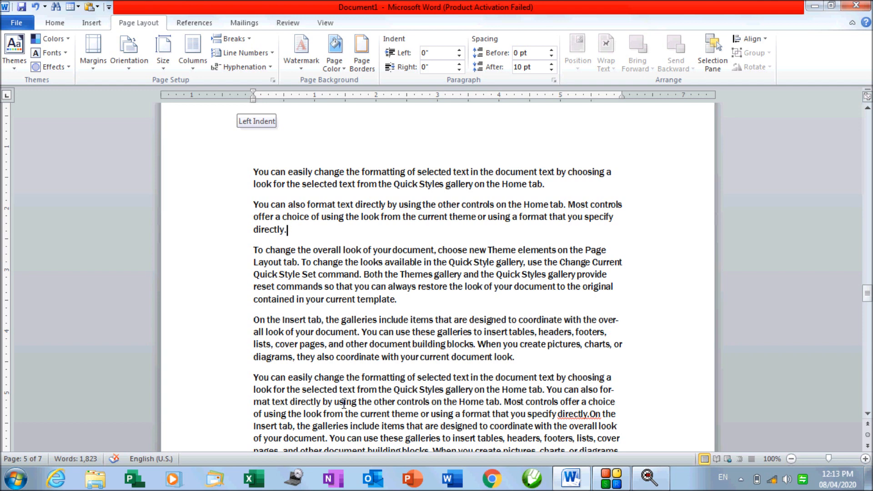
Insert an Even Page section break so 'To change the overall look' starts an even page
click(238, 41)
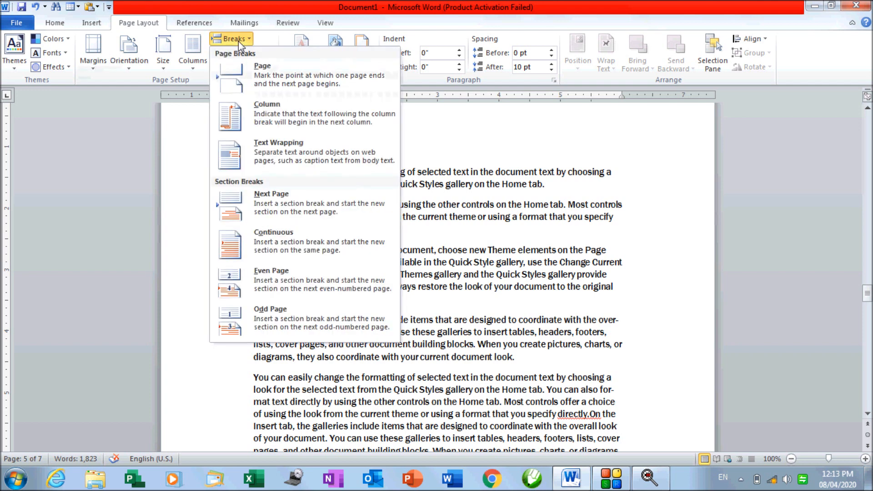
click(239, 294)
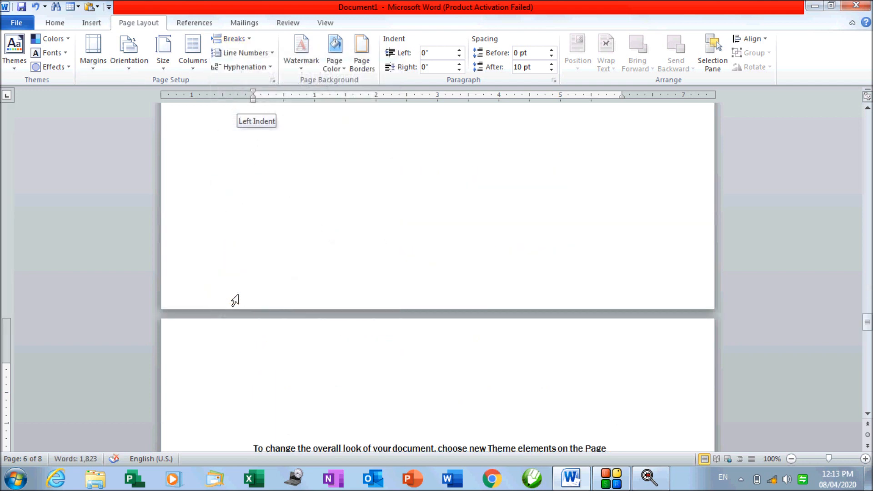
scroll(262, 315, up, 9)
scroll(293, 273, down, 5)
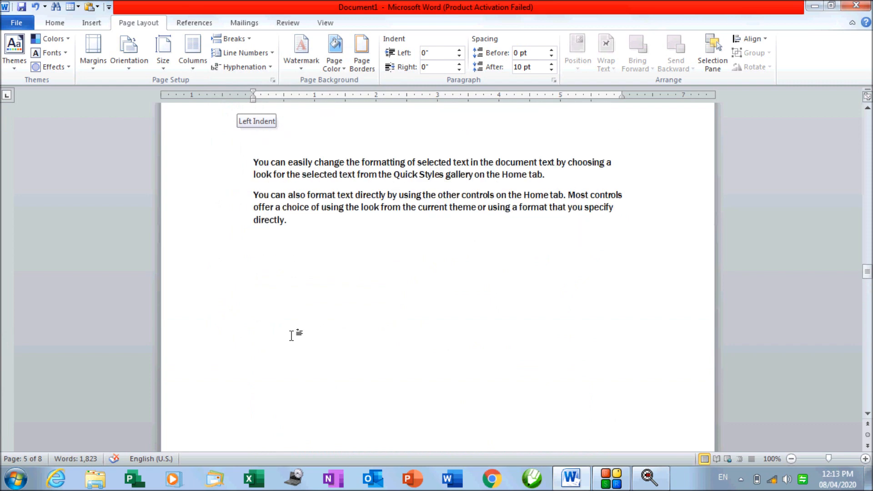
scroll(285, 373, down, 8)
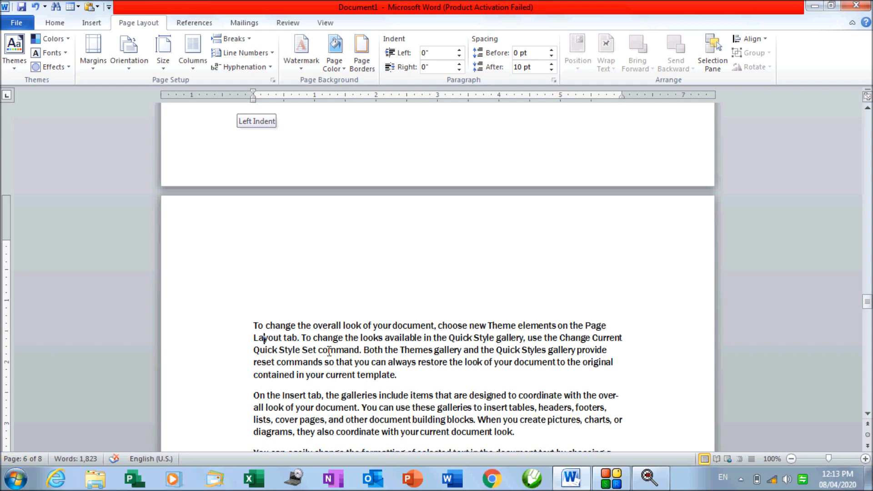
scroll(434, 257, down, 3)
Add an Even Page section break after the paragraph ending 'template.'
click(434, 258)
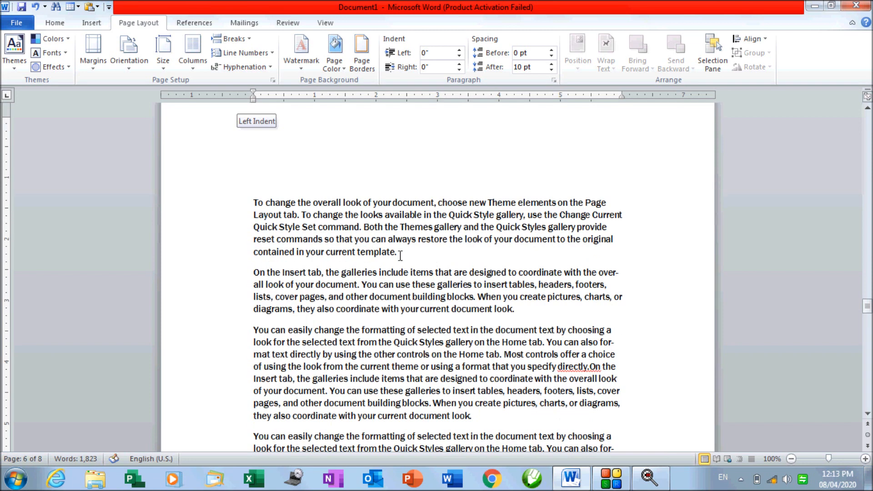
click(233, 39)
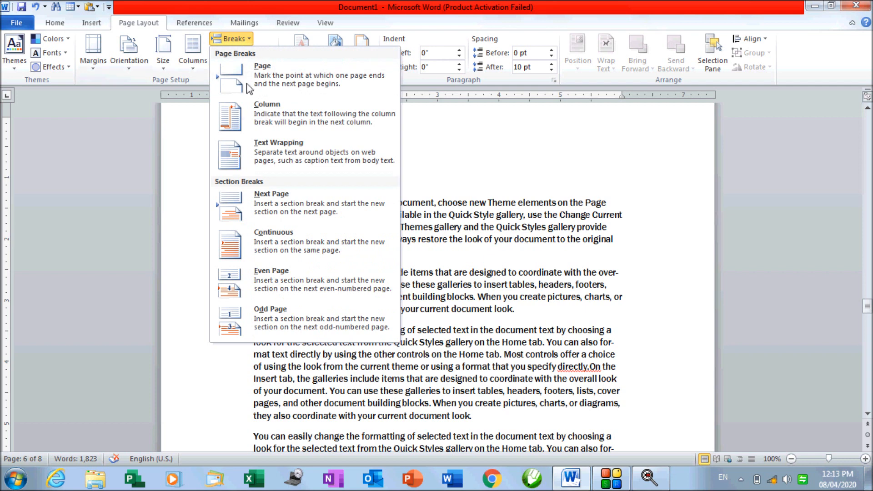
click(252, 298)
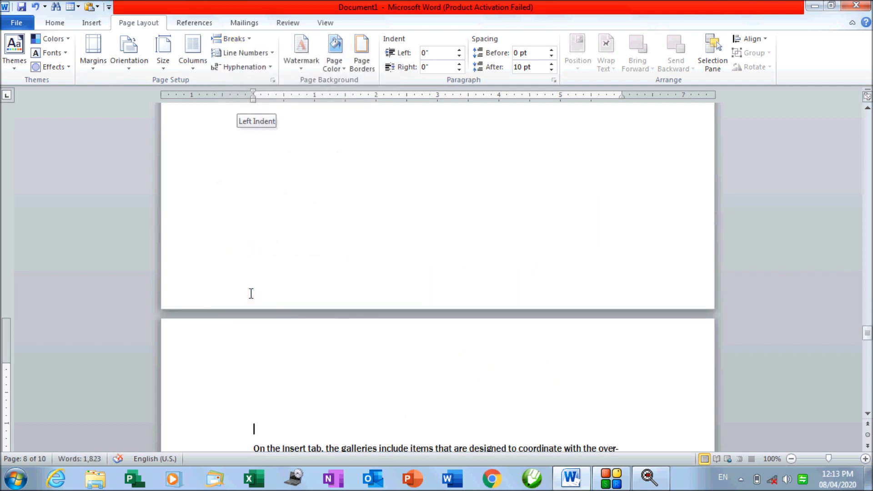
scroll(251, 294, down, 5)
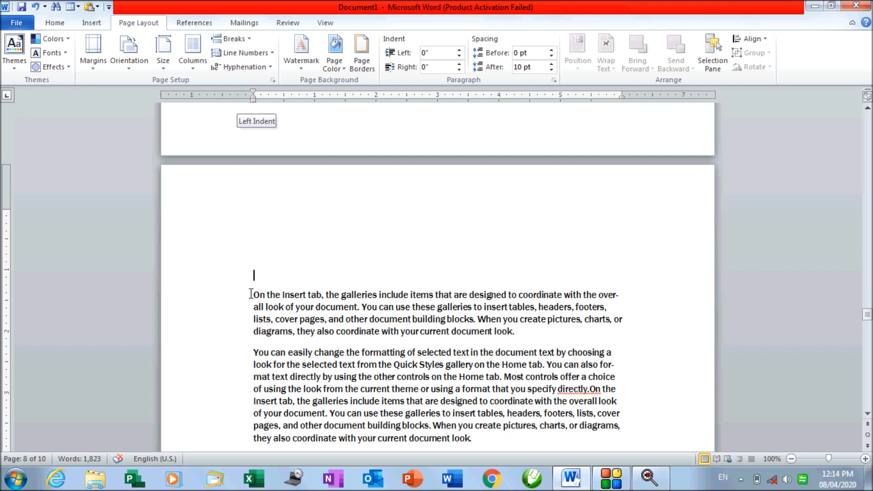
Add another Even Page section break at page 6's last line
click(307, 129)
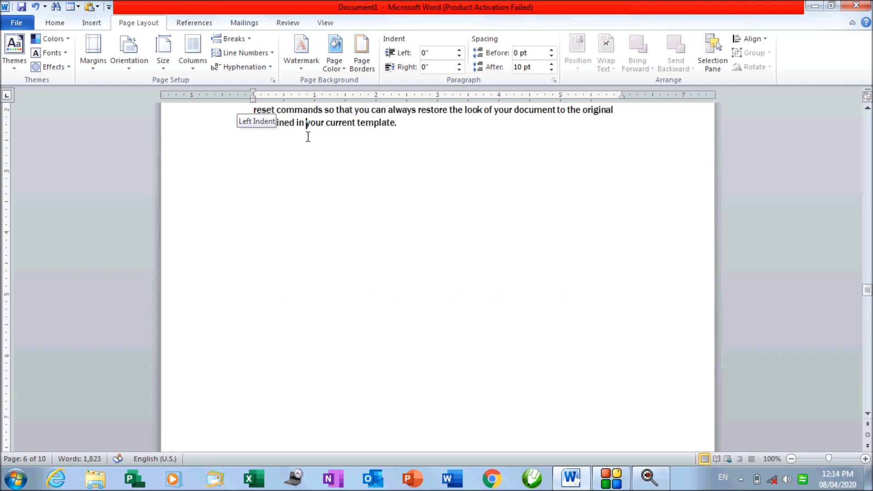
scroll(258, 363, down, 9)
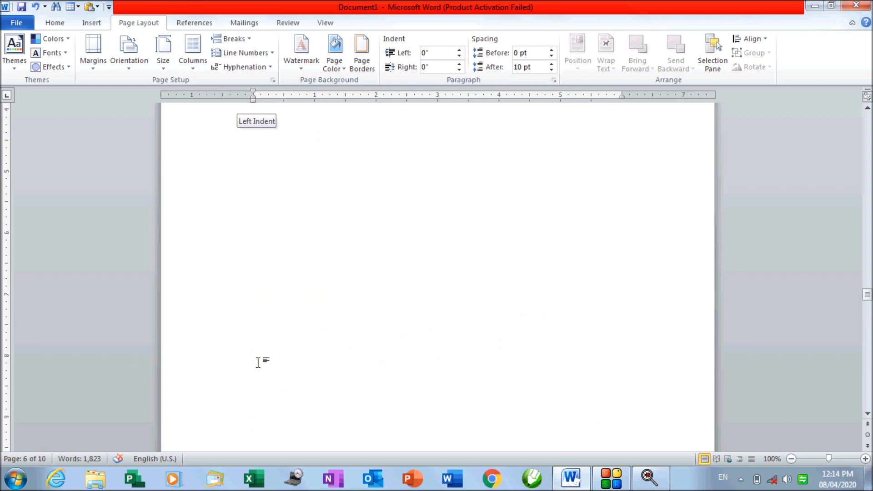
scroll(259, 363, down, 10)
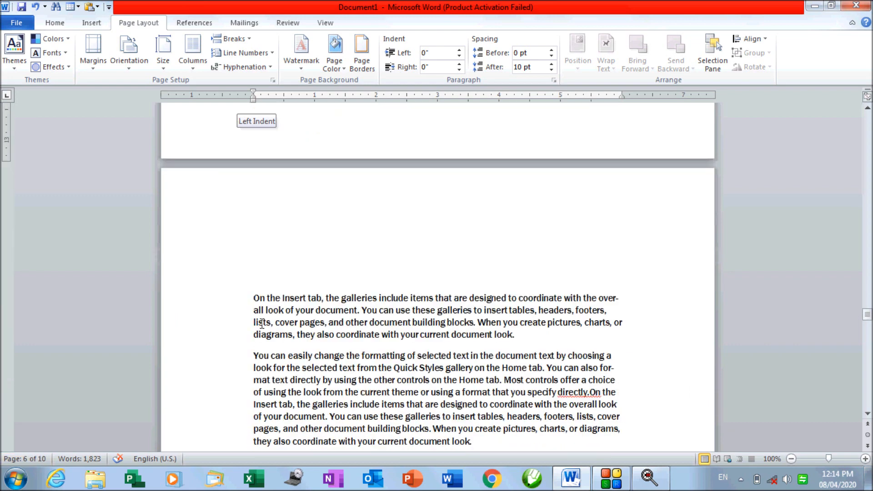
click(248, 38)
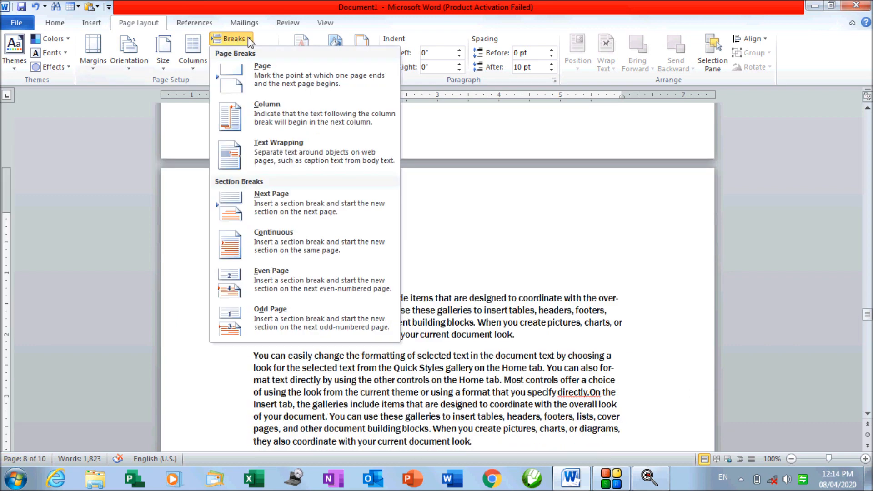
click(260, 281)
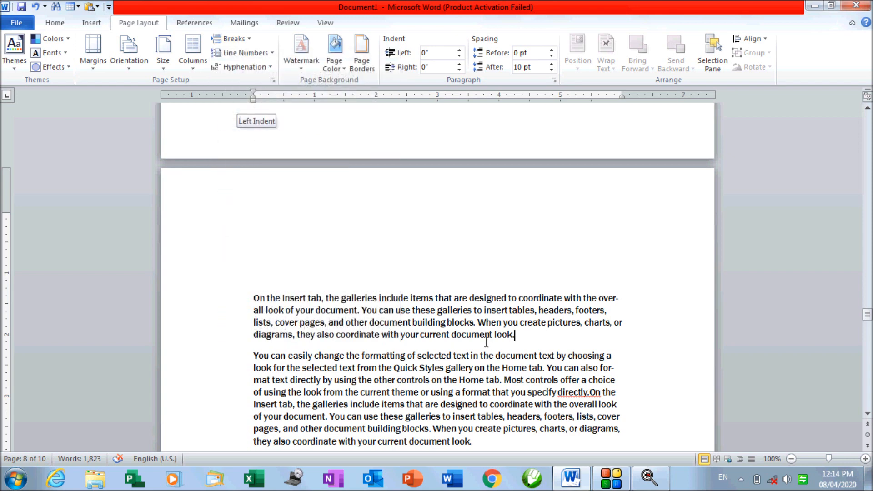
click(241, 40)
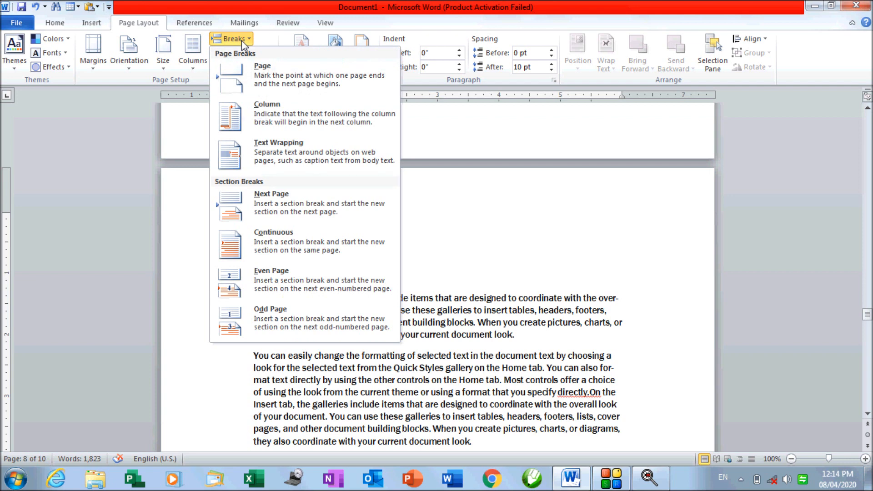
Insert Odd Page section breaks before 'You can easily change' and before 'On the Insert tab'
click(285, 329)
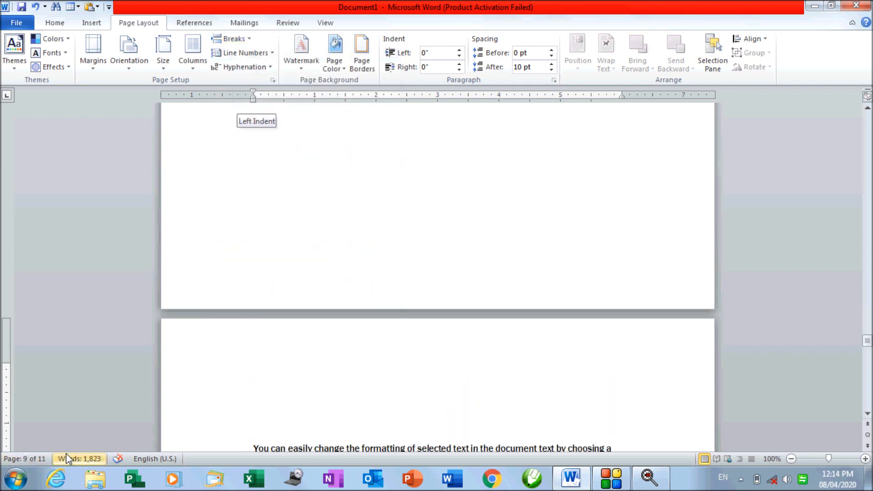
scroll(394, 405, down, 1)
scroll(394, 404, down, 4)
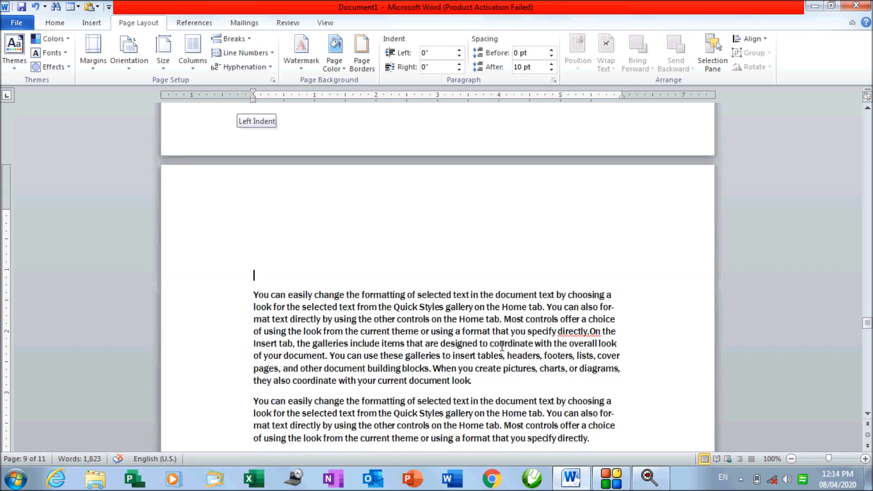
click(591, 331)
click(248, 40)
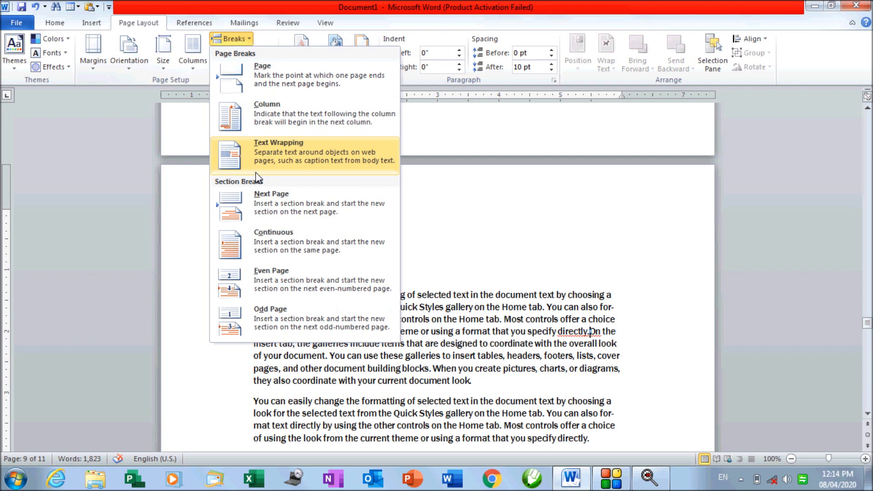
click(278, 319)
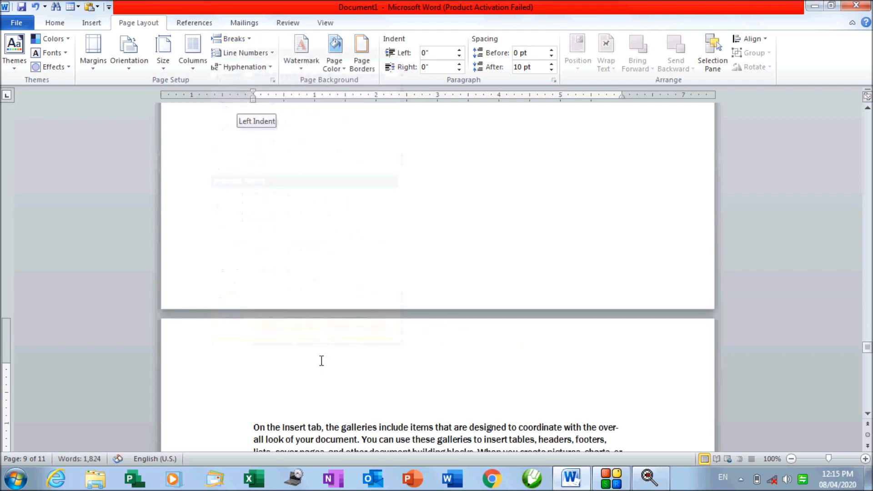
scroll(420, 341, down, 3)
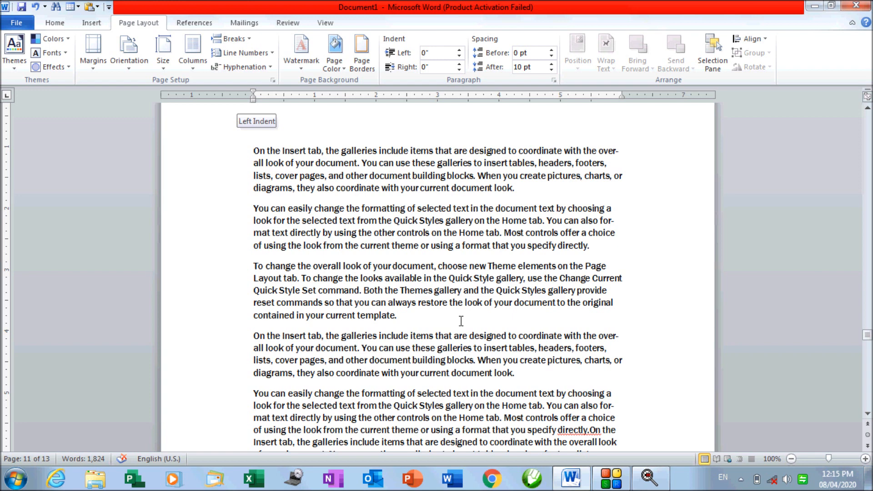
Insert a page break after 'you specify directly.' so 'To change the overall look' starts a new page
click(246, 40)
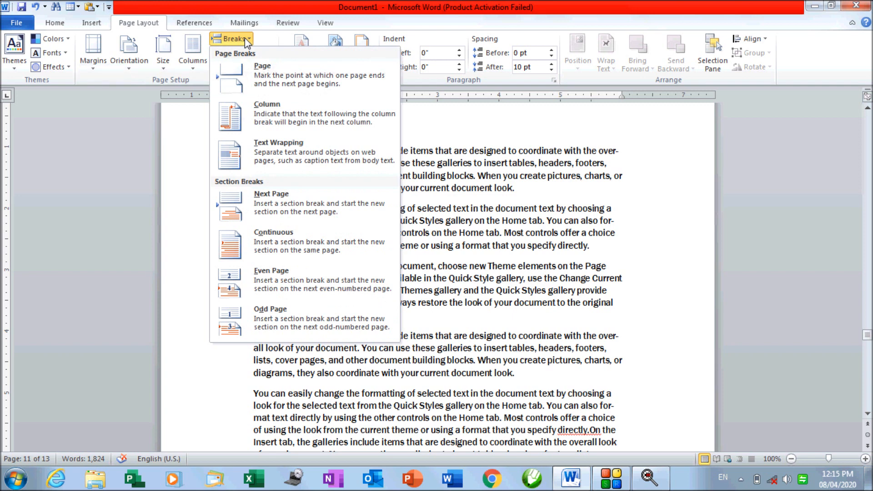
click(454, 266)
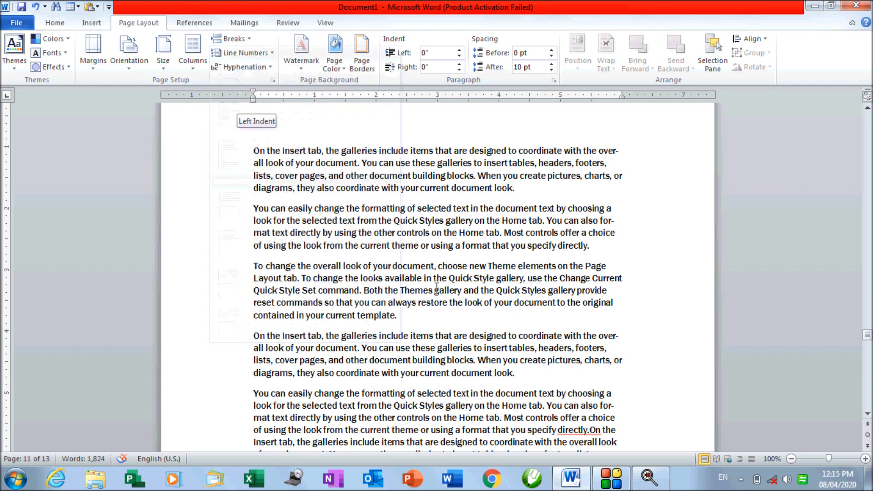
click(248, 39)
click(589, 221)
scroll(505, 303, down, 2)
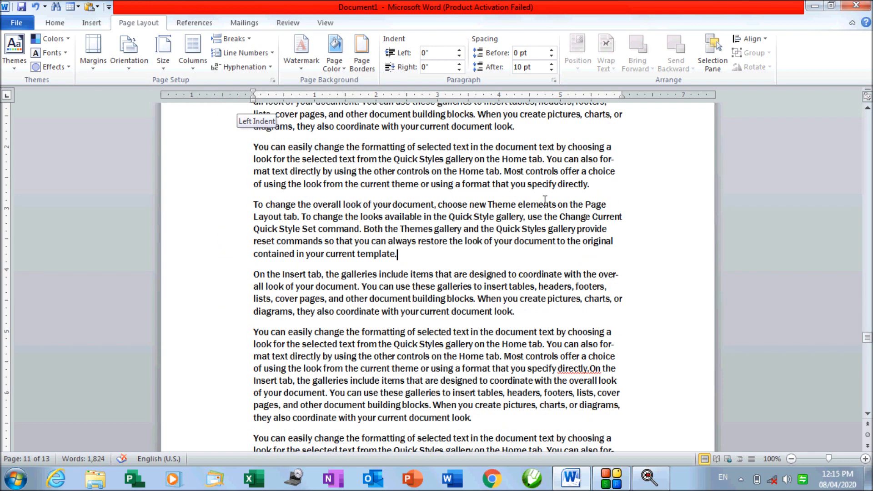
click(598, 189)
key(ctrl+Return)
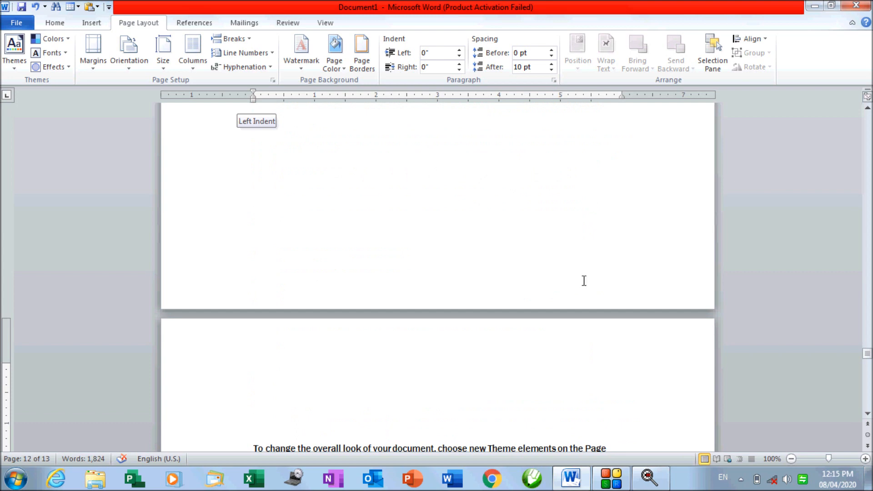
scroll(571, 292, down, 5)
scroll(571, 293, down, 1)
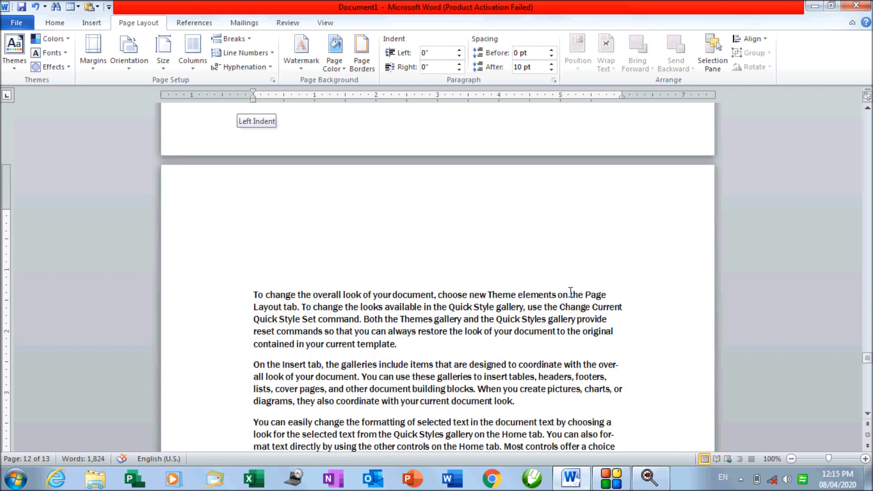
click(406, 344)
Delete all of the document's existing text
click(273, 54)
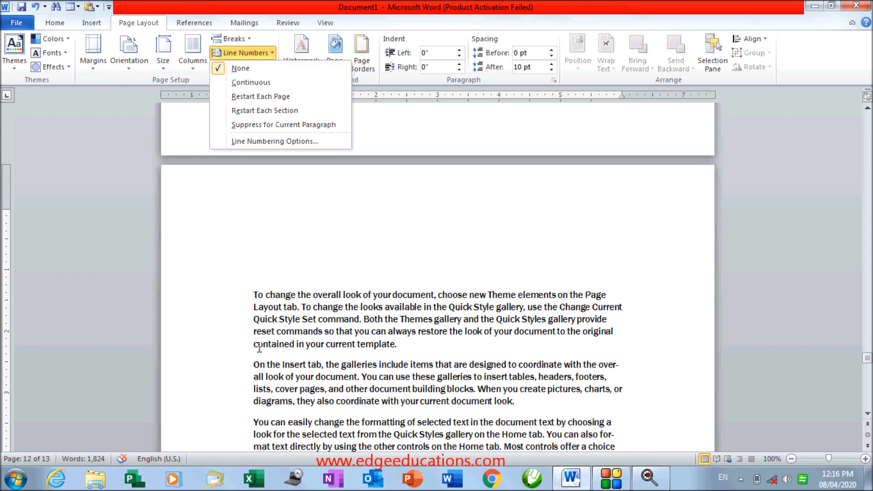
click(317, 389)
key(ctrl+a)
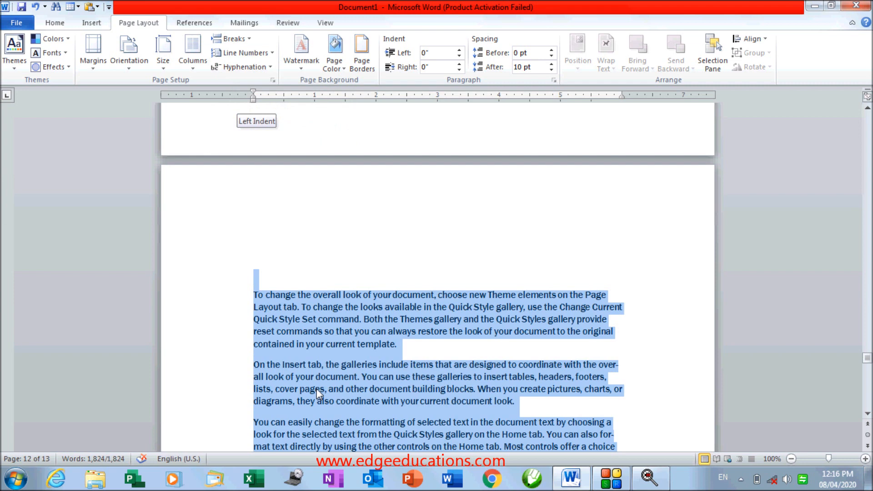
key(Delete)
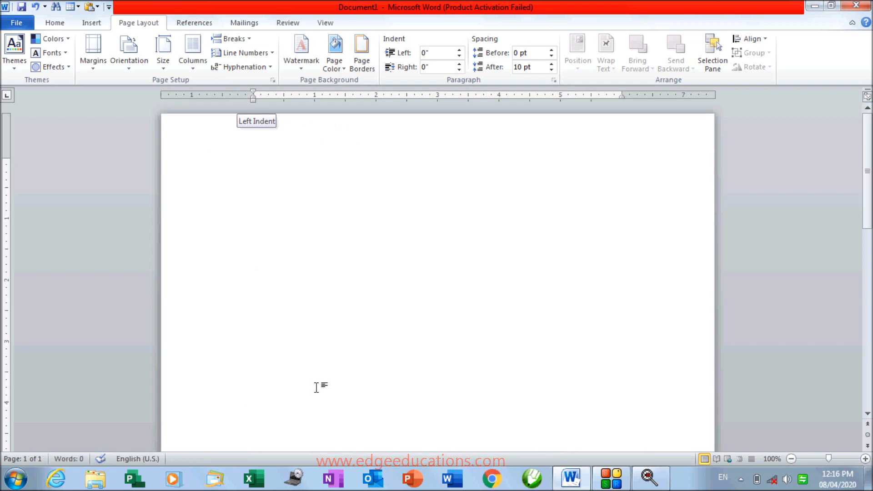
Type the letters A to Z, one letter per line
text(F)
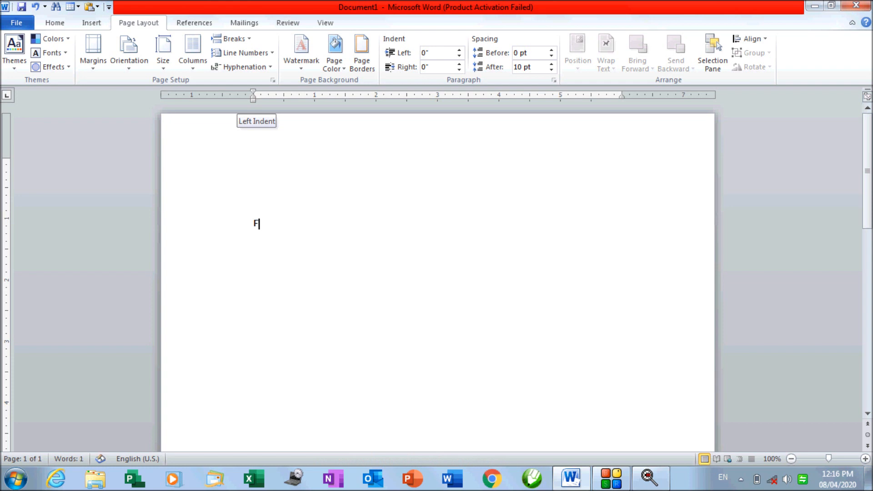
key(BackSpace)
text(A )
text(B)
key(Return)
text(C)
key(Return)
text(D)
key(Return)
text(E F )
text(G)
key(Return)
text(H)
key(Return)
text(I)
key(Return)
text(J)
key(Return)
text(K)
key(Return)
text(L)
key(Return)
text(M)
key(Return)
text(N)
key(Return)
text(O)
key(Return)
text(P Q)
key(Return)
text(R)
key(Return)
text(S)
key(Return)
text(T)
key(Return)
text(U)
key(Return)
text(V)
key(Return)
text(W)
key(Return)
text(X)
key(Return)
text(Y)
key(Return)
text(Z)
Copy the A–Z list and paste it repeatedly until the document reaches 29 pages
scroll(314, 388, up, 5)
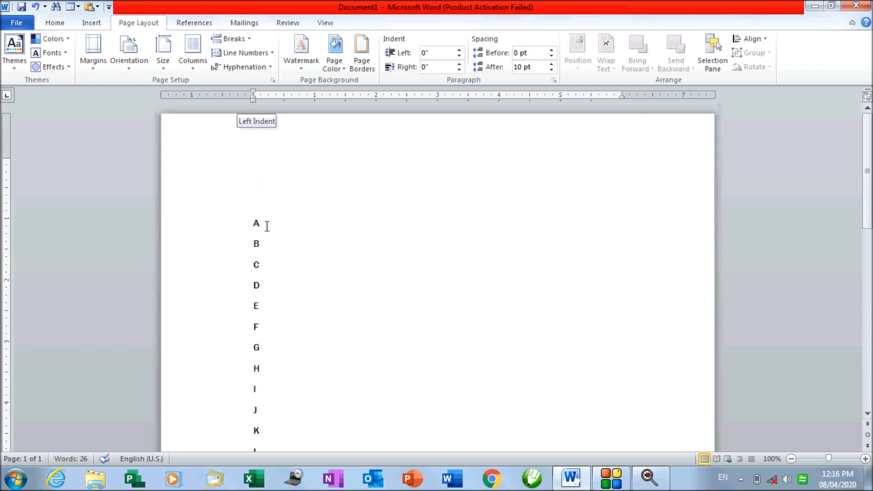
drag(253, 221, 265, 315)
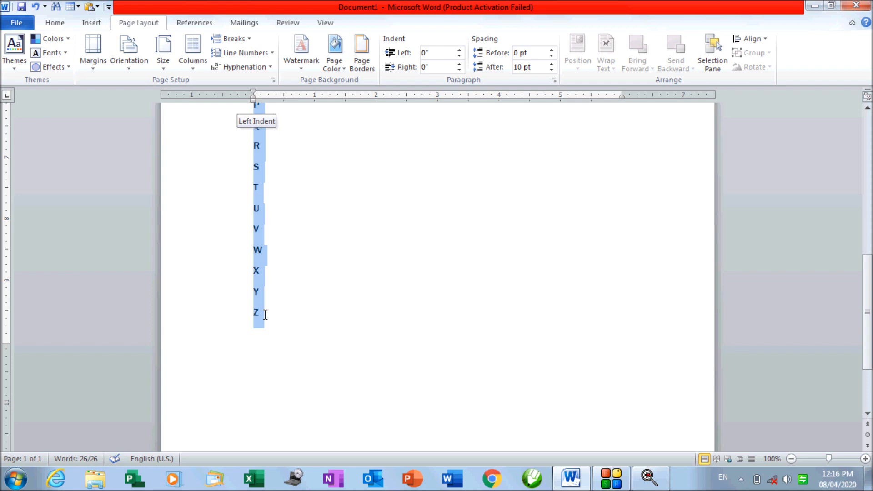
key(ctrl+c)
key(ctrl+v)
key(ctrl+v)
key(ctrl+v)
key(ctrl+v)
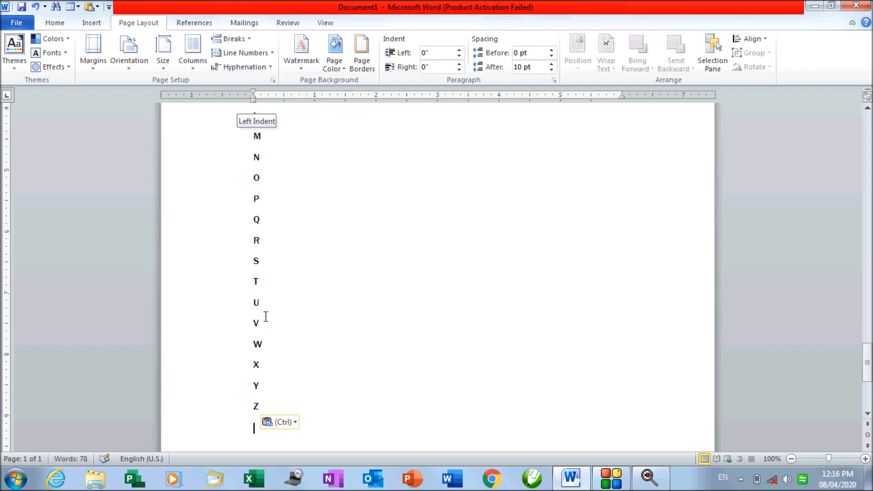
key(ctrl+v)
key(ctrl+v)
key(ctrl+v)
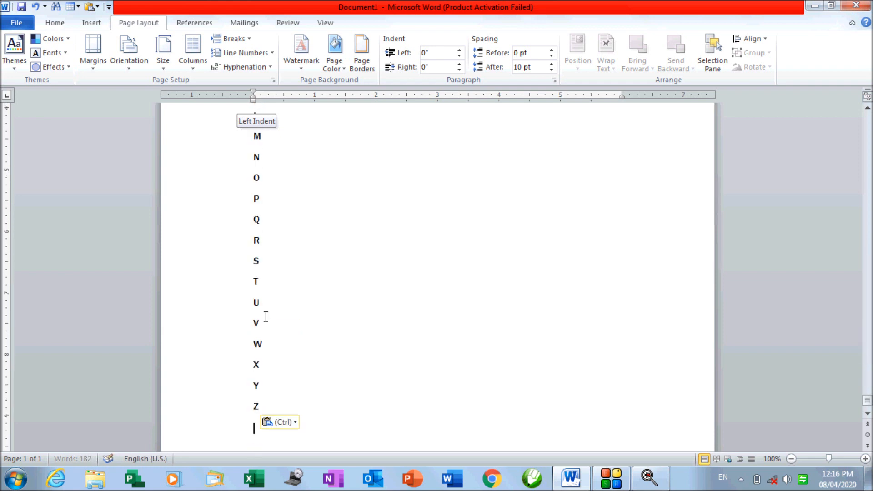
scroll(266, 317, up, 15)
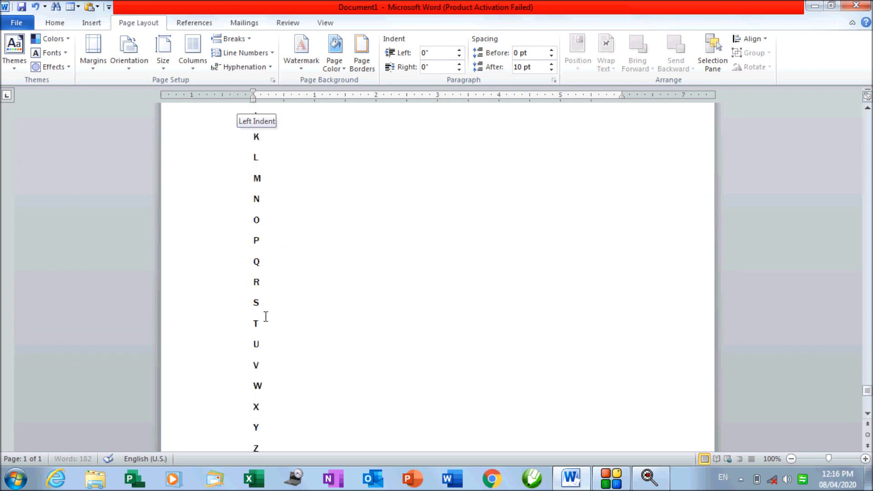
scroll(266, 317, up, 2)
drag(867, 384, 867, 119)
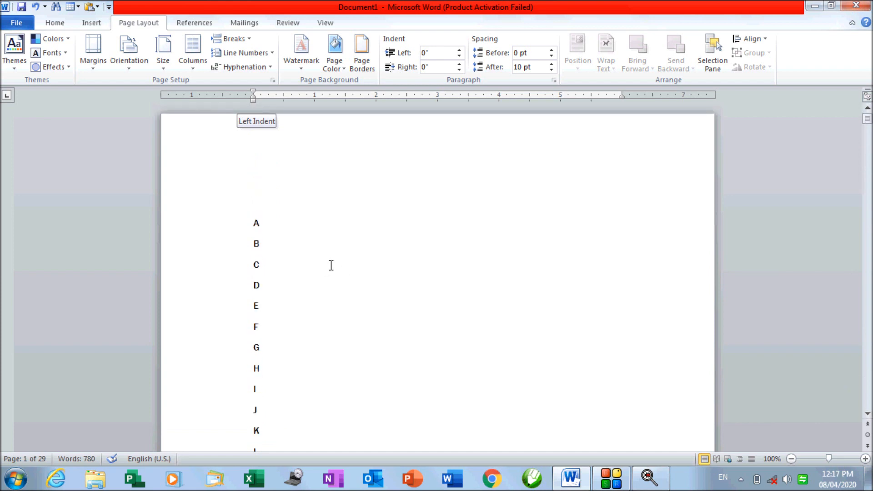
Apply Continuous line numbers and scroll through to check they run from 1 to 781
click(261, 55)
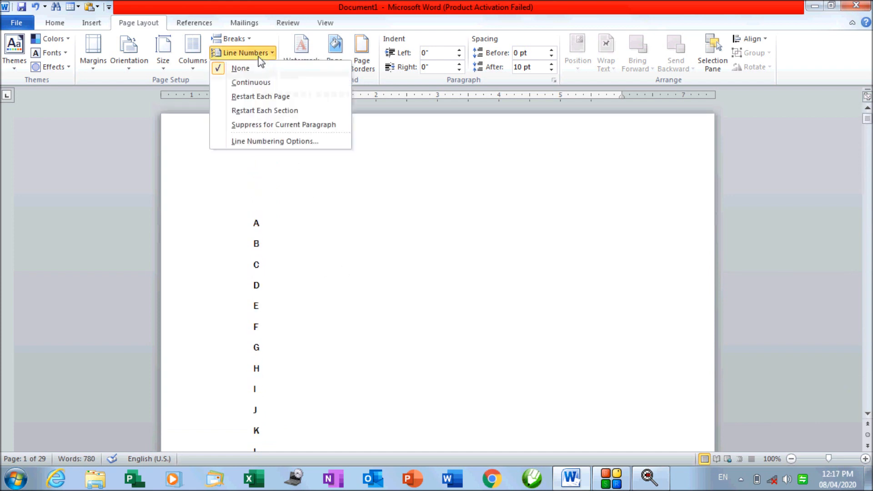
click(261, 83)
scroll(278, 146, up, 5)
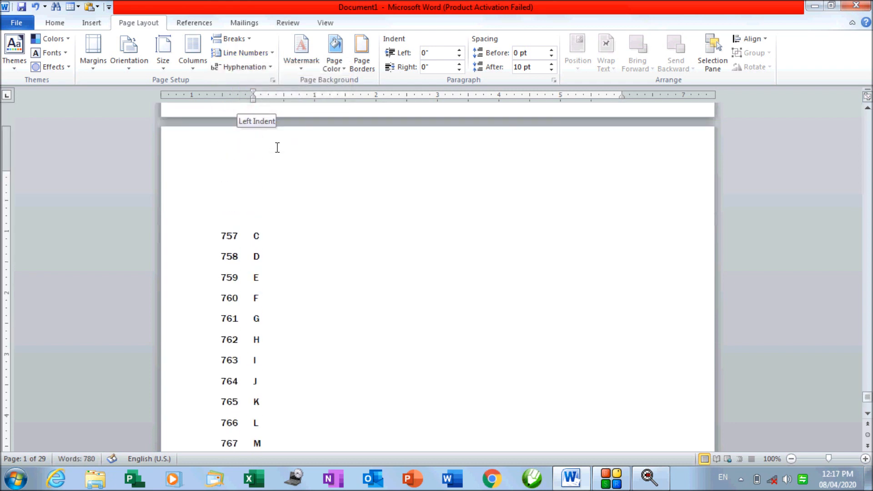
scroll(277, 148, down, 12)
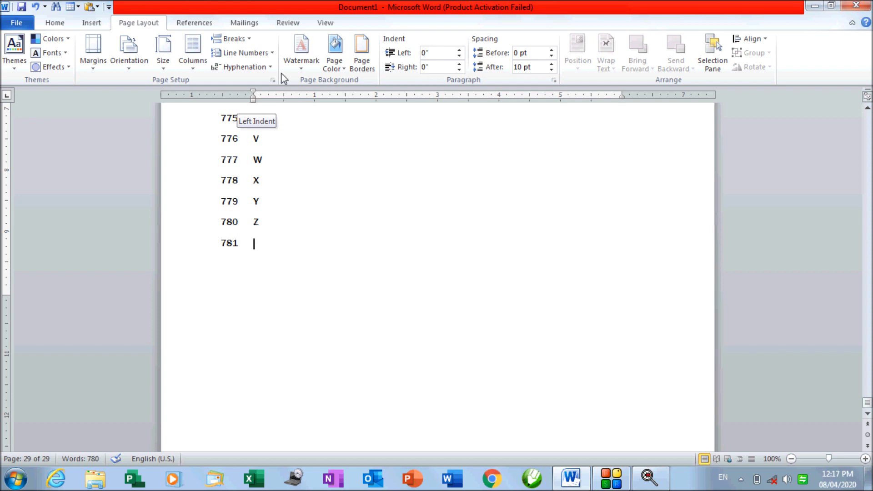
click(272, 53)
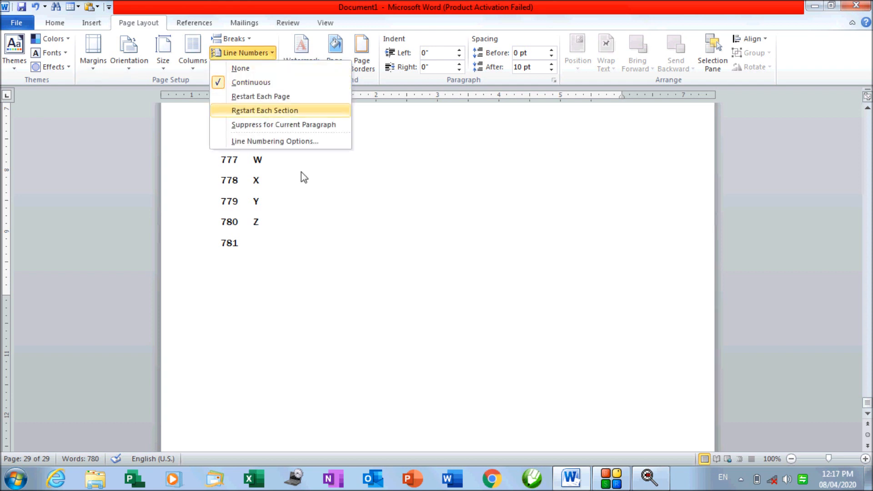
click(312, 222)
drag(868, 407, 868, 112)
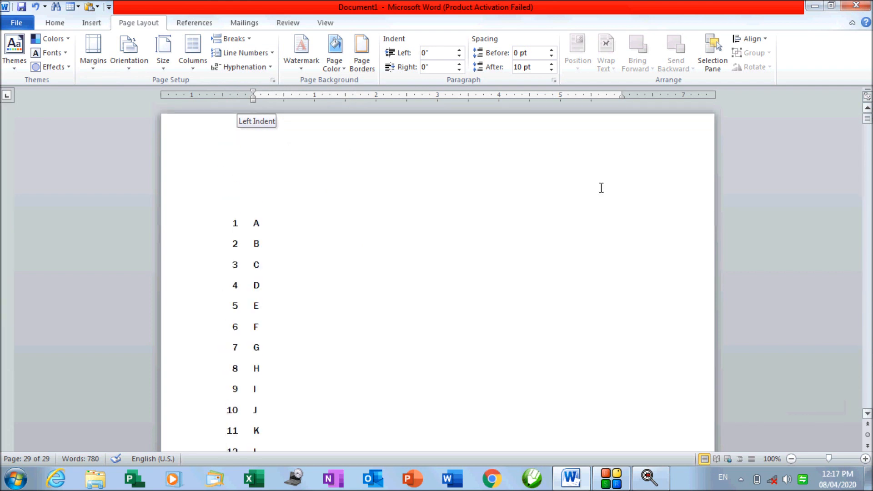
scroll(283, 273, down, 3)
scroll(232, 273, down, 3)
scroll(231, 278, down, 3)
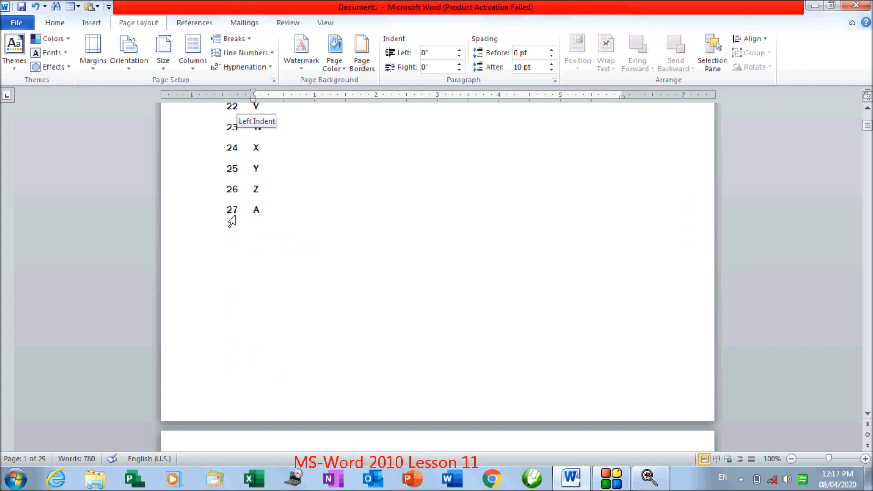
scroll(237, 242, down, 4)
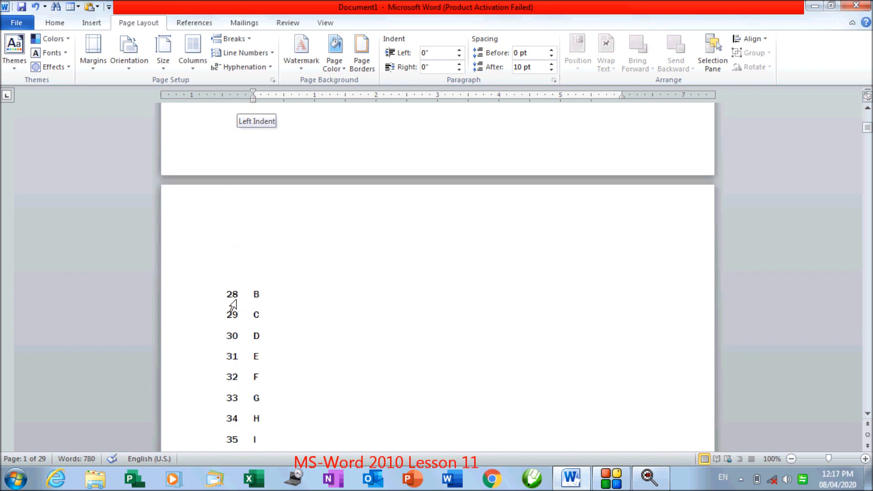
scroll(233, 305, up, 4)
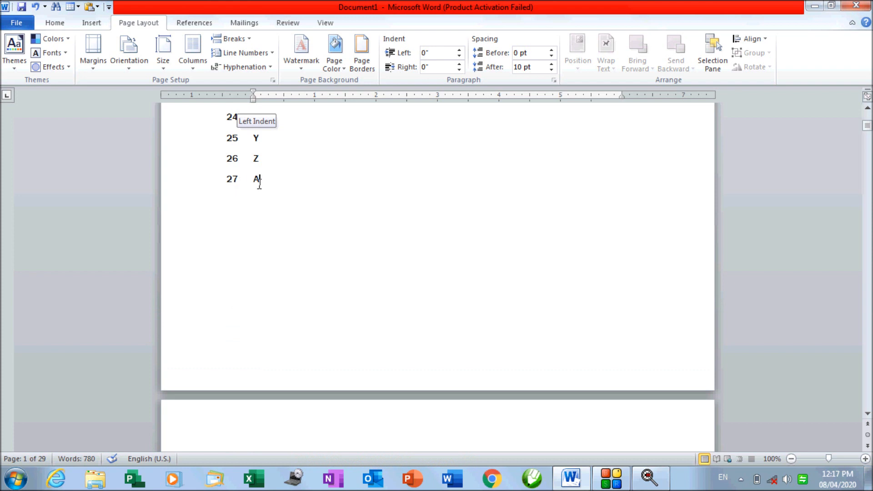
scroll(257, 255, down, 3)
scroll(235, 331, up, 1)
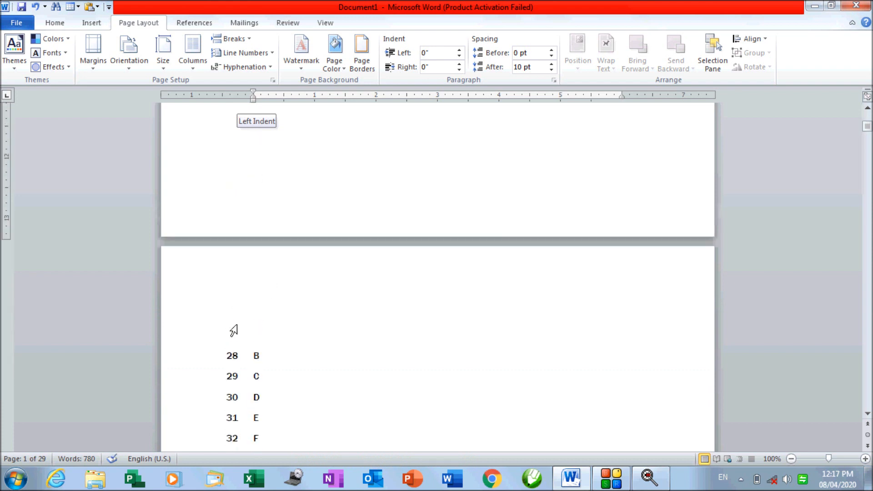
scroll(233, 330, up, 2)
scroll(228, 380, up, 1)
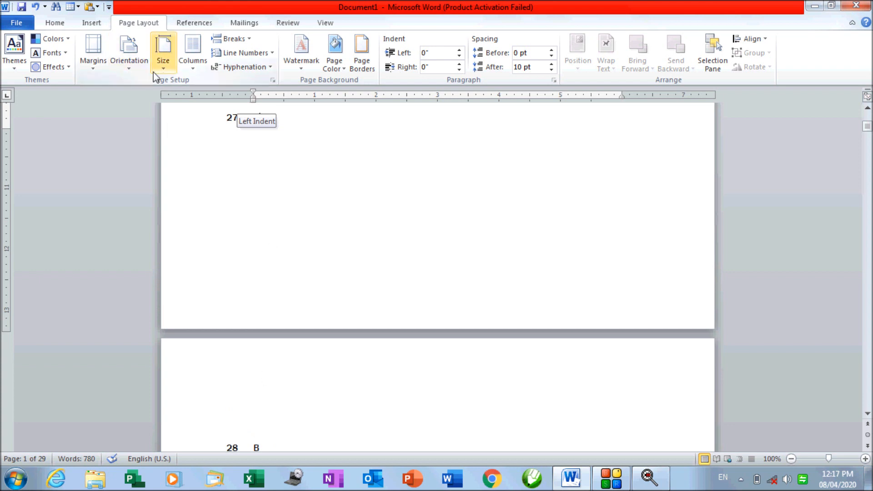
Apply the Normal 1-inch margin preset, shrinking the document to 24 pages
click(94, 57)
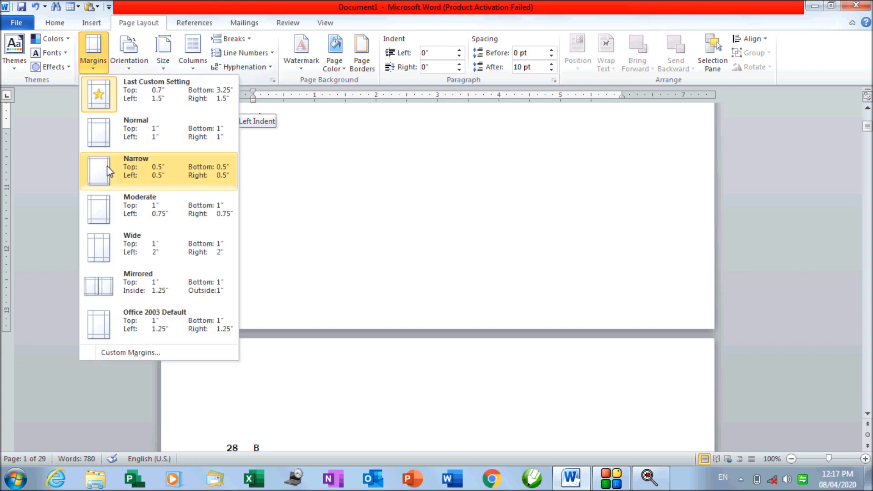
click(113, 145)
scroll(202, 230, down, 3)
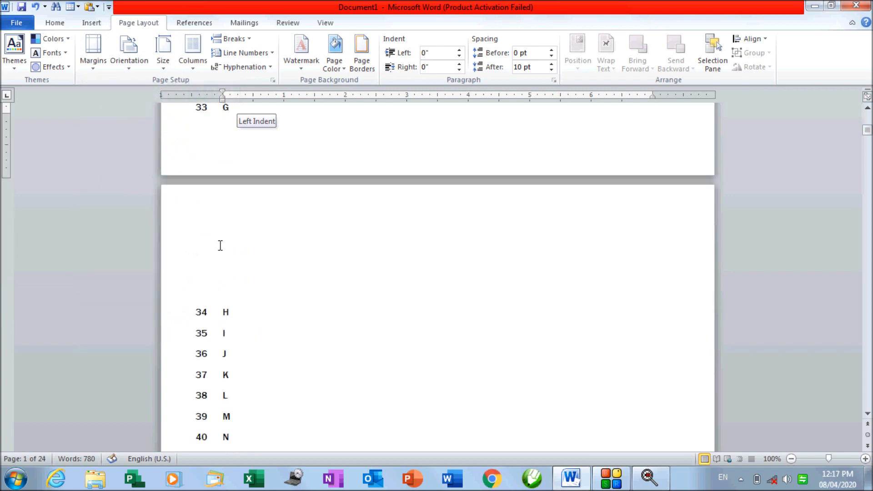
scroll(220, 245, up, 4)
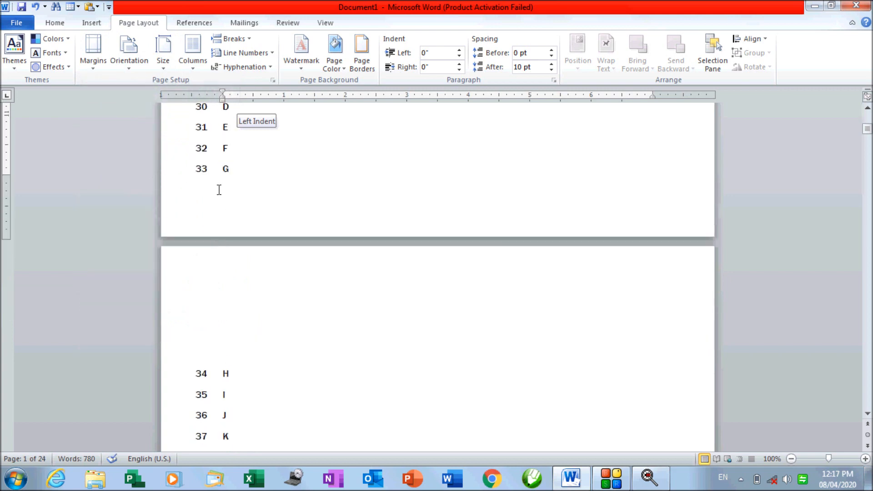
scroll(217, 202, down, 2)
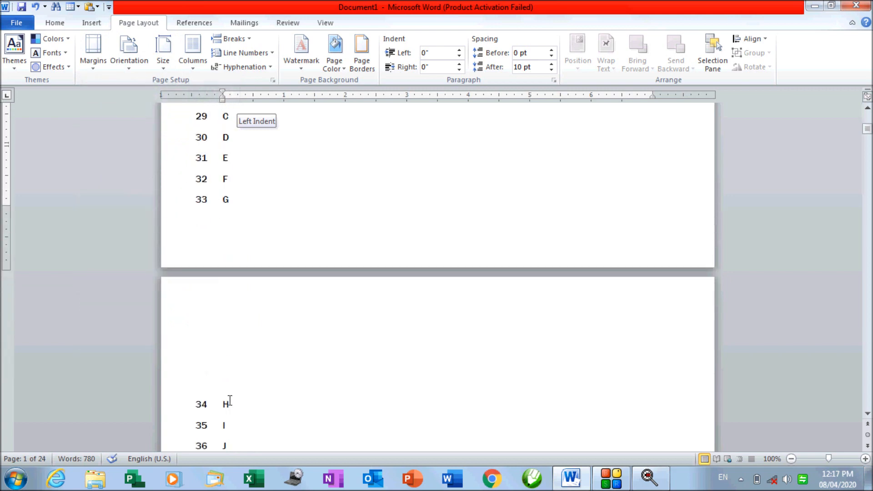
click(254, 55)
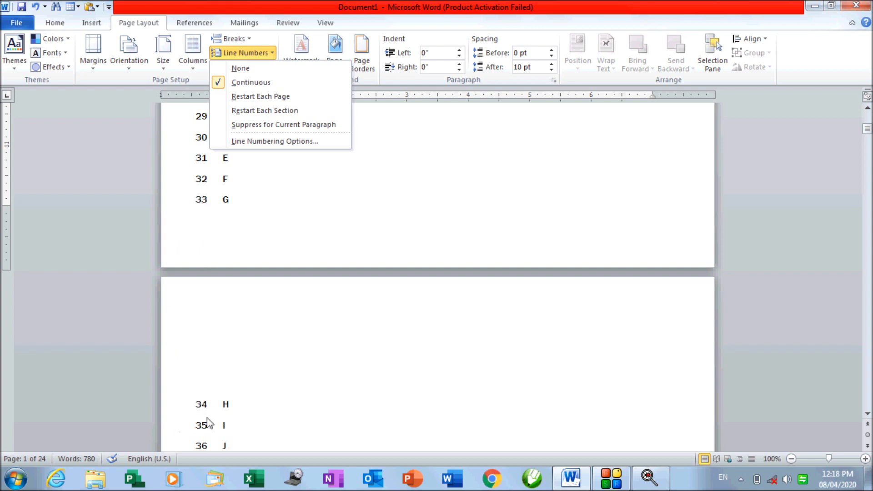
Switch line numbering to Restart Each Page and scroll down to check it
click(283, 97)
scroll(226, 286, down, 2)
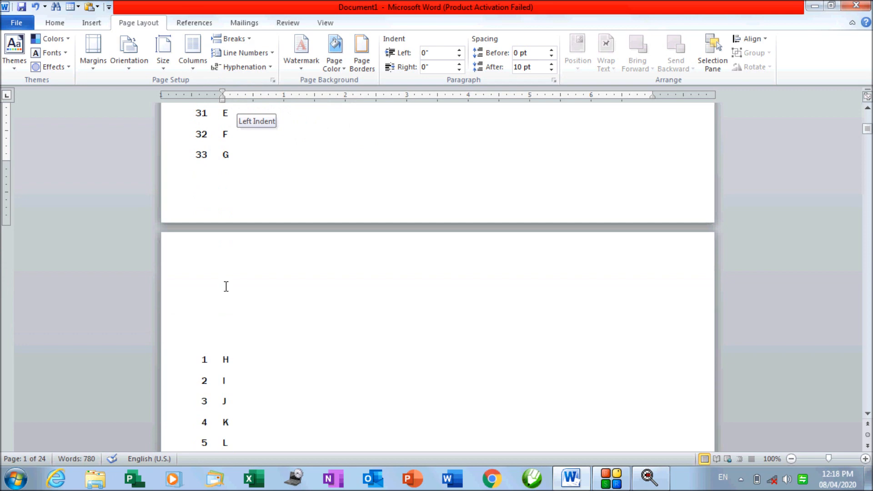
scroll(196, 378, down, 4)
scroll(197, 387, down, 13)
scroll(228, 364, down, 3)
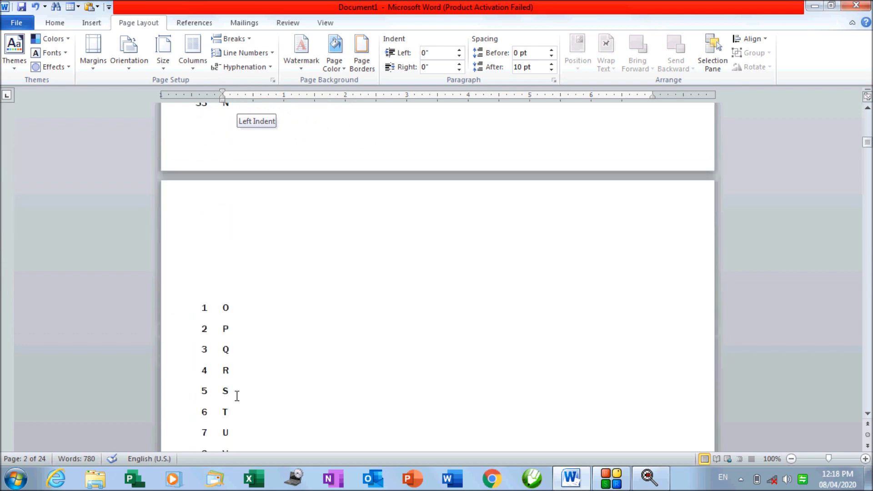
scroll(203, 335, down, 16)
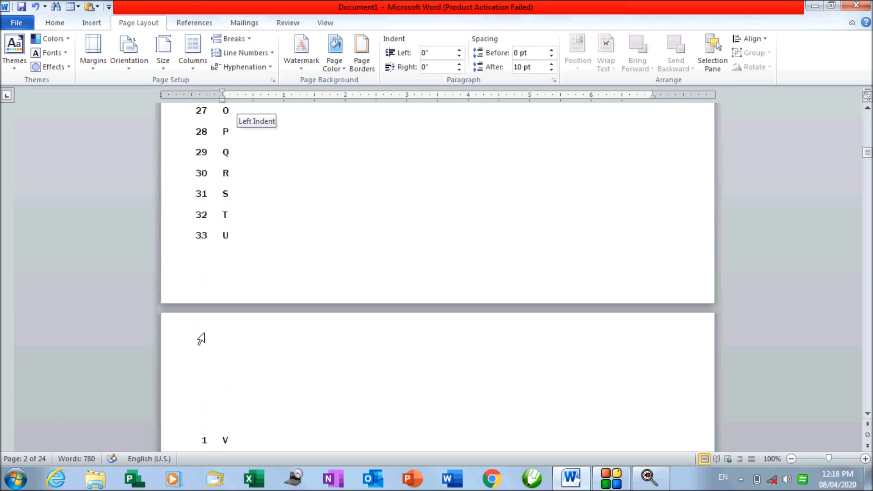
scroll(222, 420, down, 2)
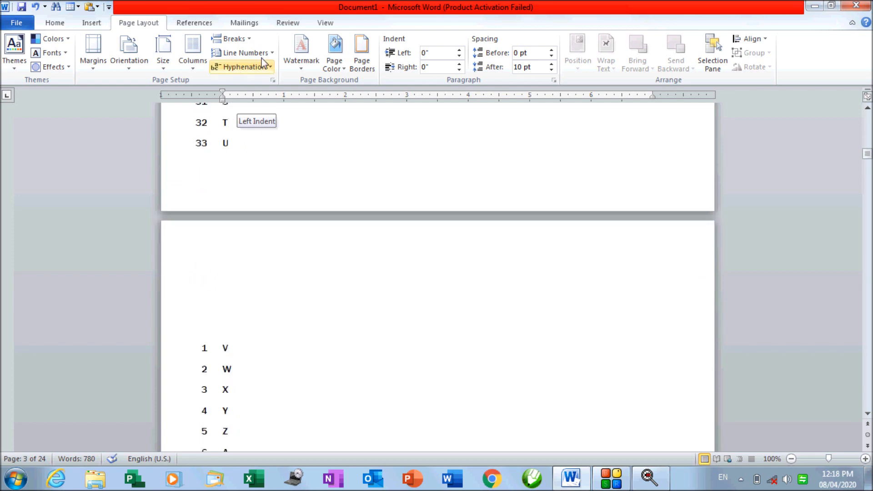
Try Continuous line numbering, then switch back to Restart Each Page
click(243, 53)
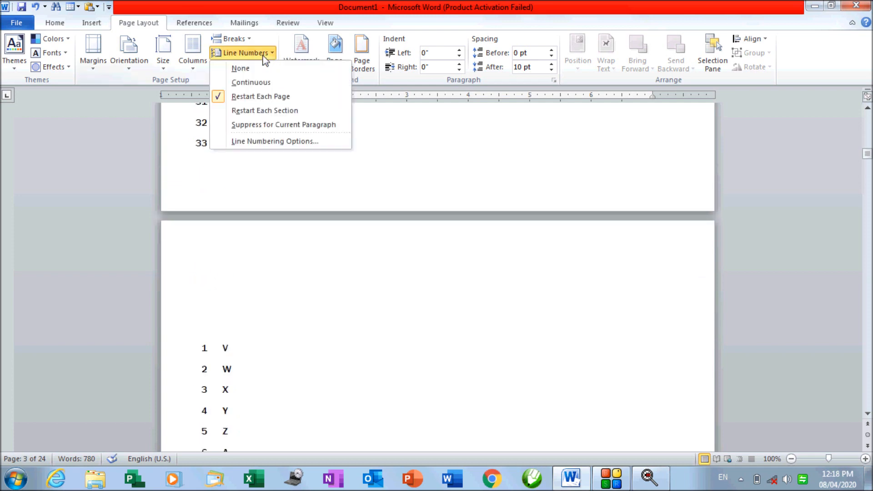
click(263, 83)
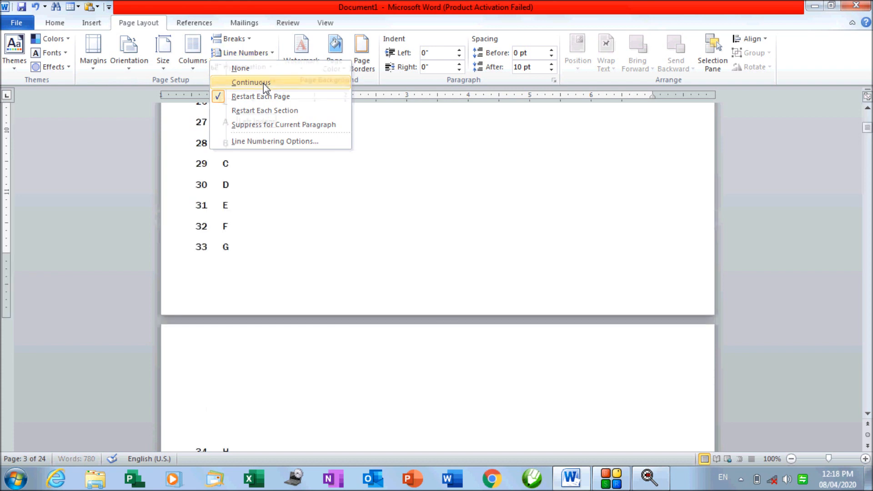
scroll(232, 279, down, 10)
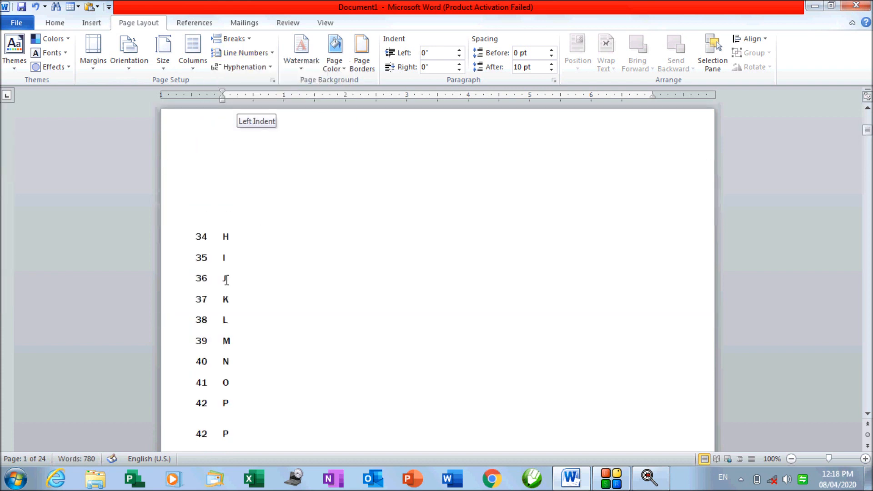
scroll(226, 283, down, 8)
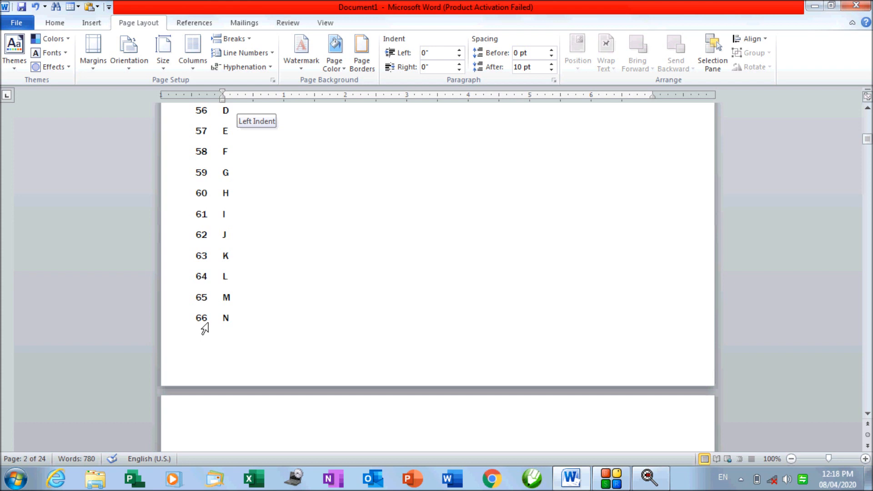
scroll(223, 254, down, 3)
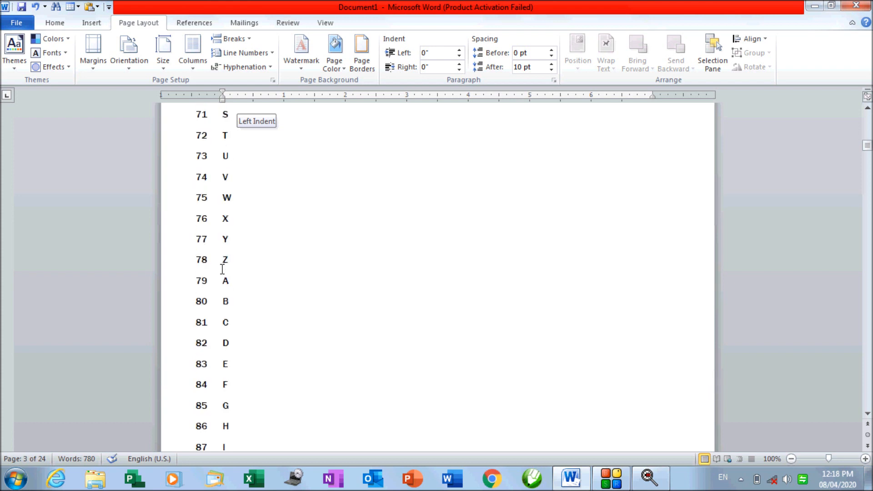
scroll(222, 269, down, 3)
click(246, 53)
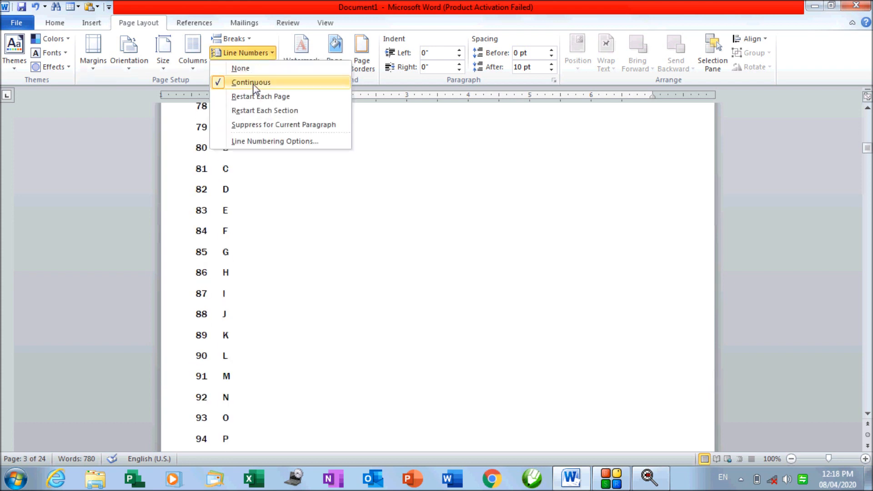
click(257, 95)
scroll(224, 249, up, 3)
scroll(224, 249, down, 3)
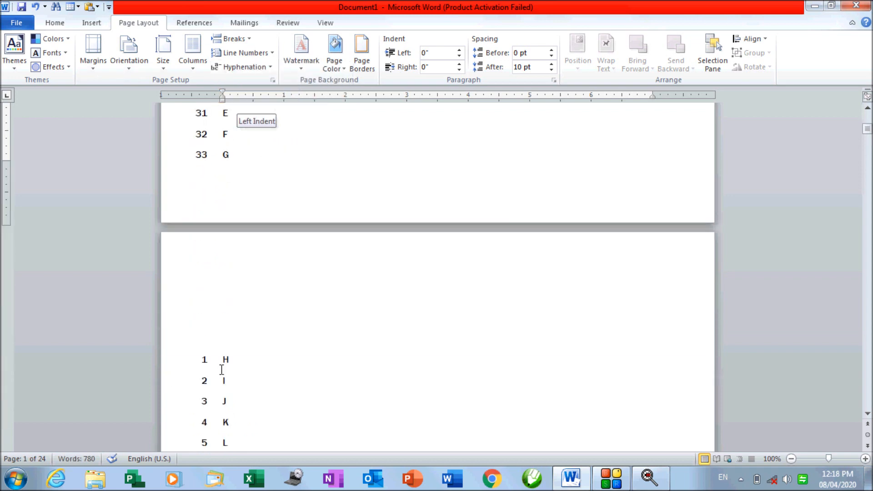
Set line numbering to None so the letters show no margin numbers
click(246, 53)
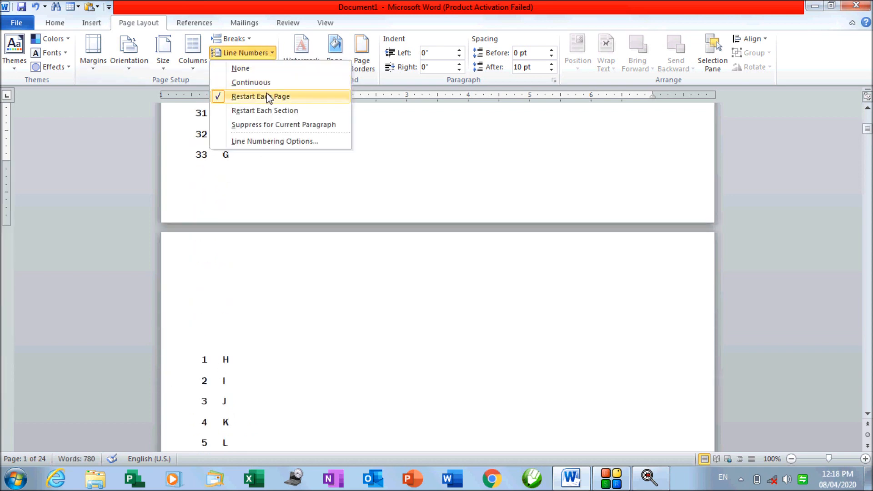
click(260, 68)
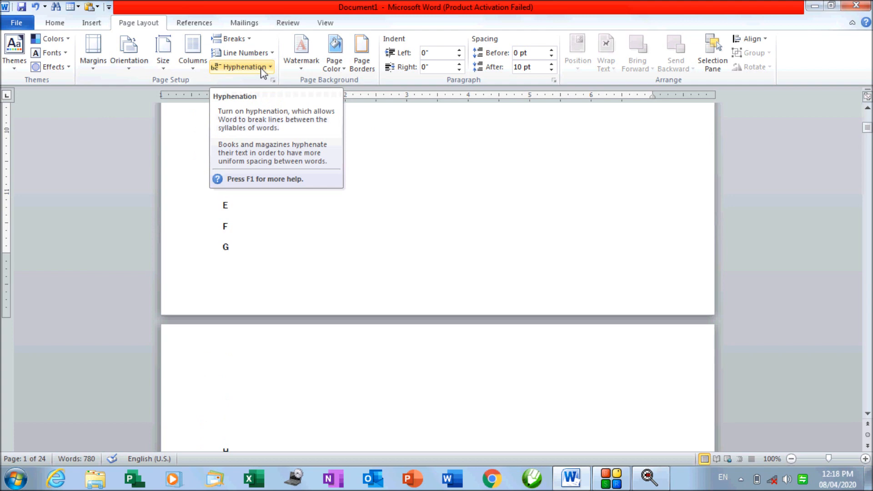
click(264, 53)
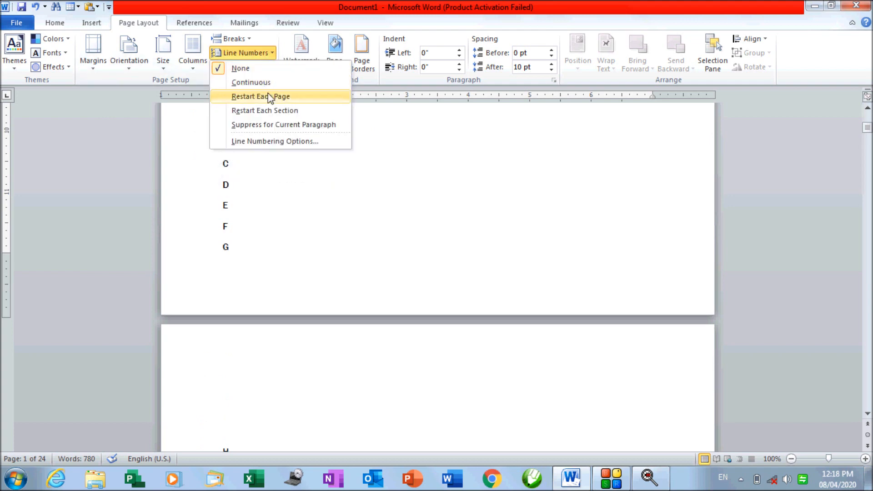
click(453, 170)
scroll(413, 236, up, 5)
scroll(412, 237, up, 6)
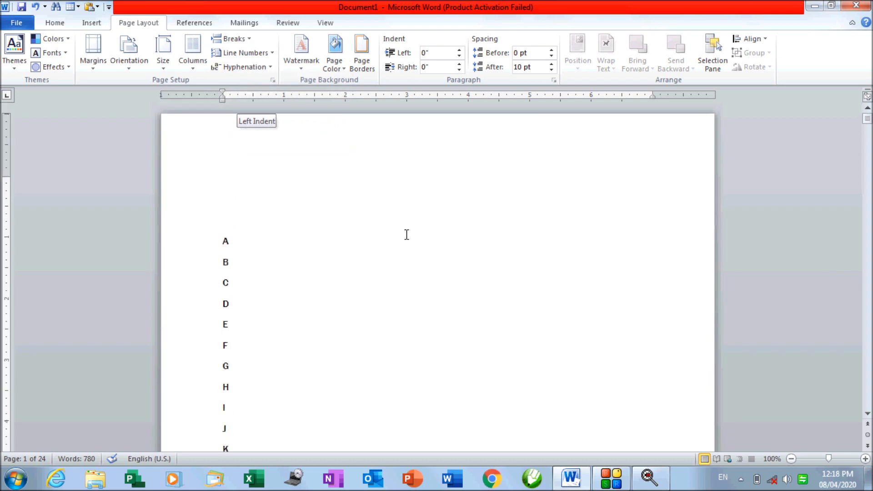
click(88, 23)
click(64, 26)
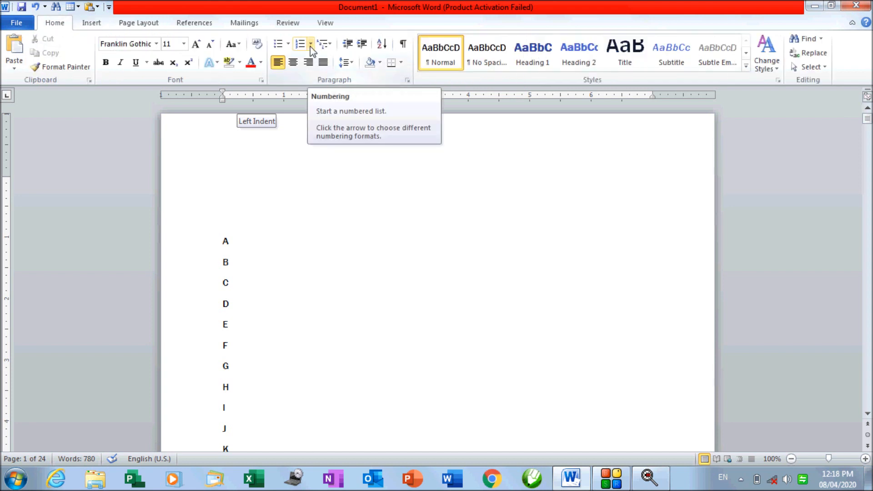
click(151, 28)
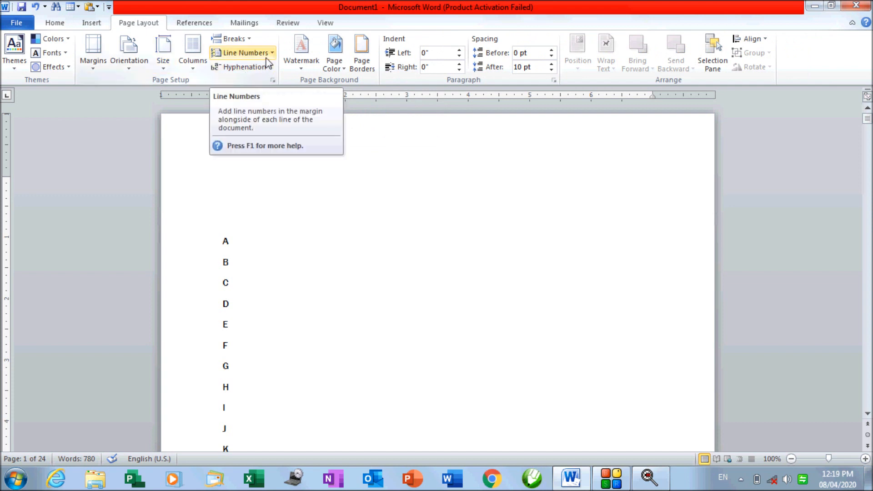
click(250, 258)
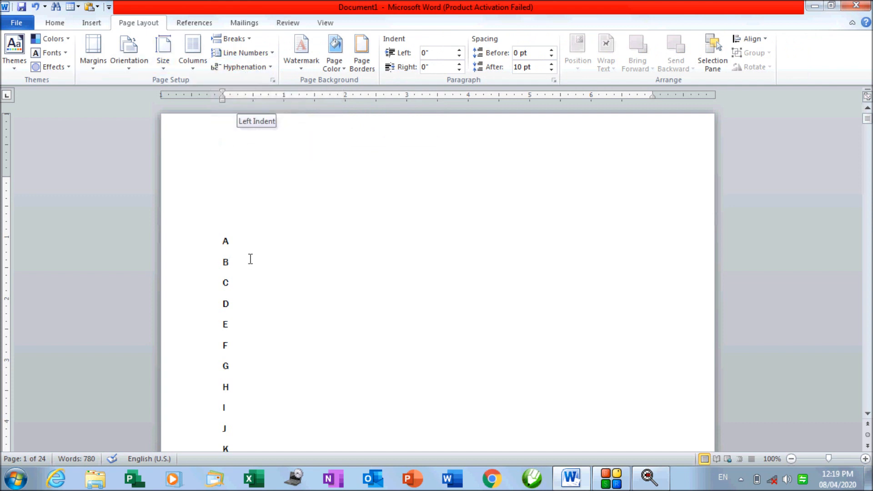
Clear the document and type IAMASTUDENT
key(ctrl+a)
key(Delete)
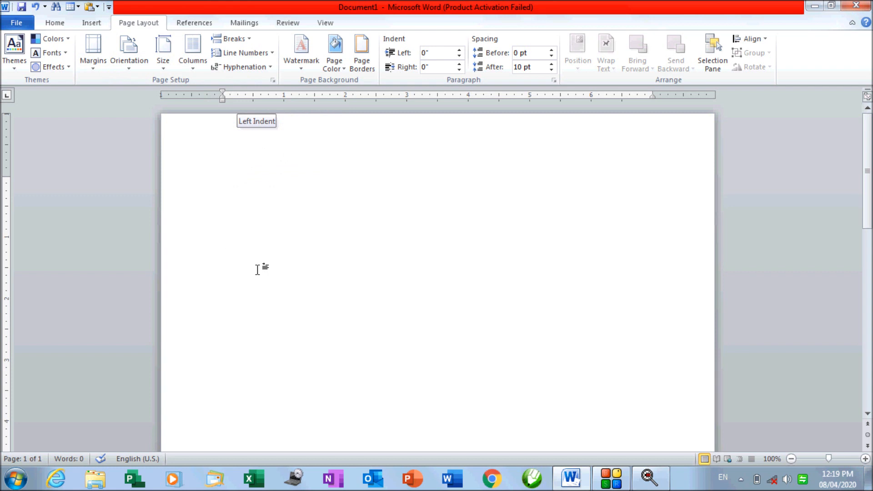
text(I)
key(BackSpace)
text(AM A)
key(BackSpace)
key(BackSpace)
text(A S)
key(BackSpace)
key(BackSpace)
text(STUDENT)
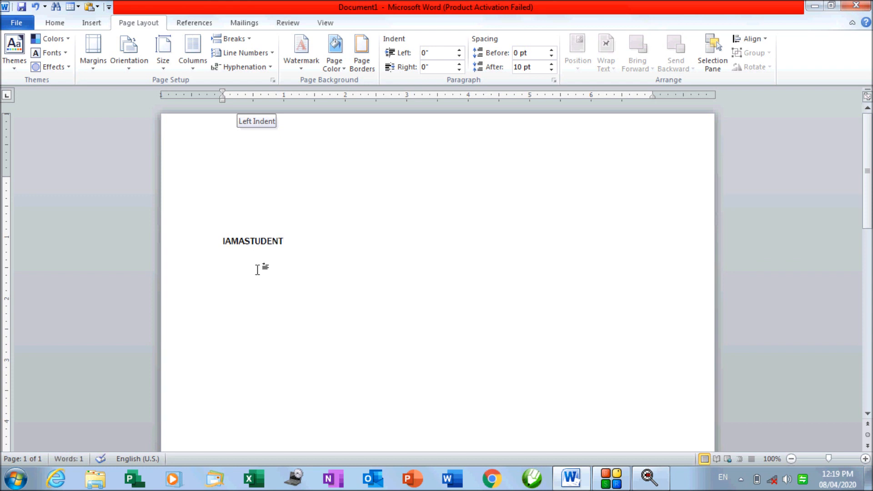
Add a second IAMASTUDENT and enlarge the font so the text fills one line
key(ctrl+a)
key(ctrl+c)
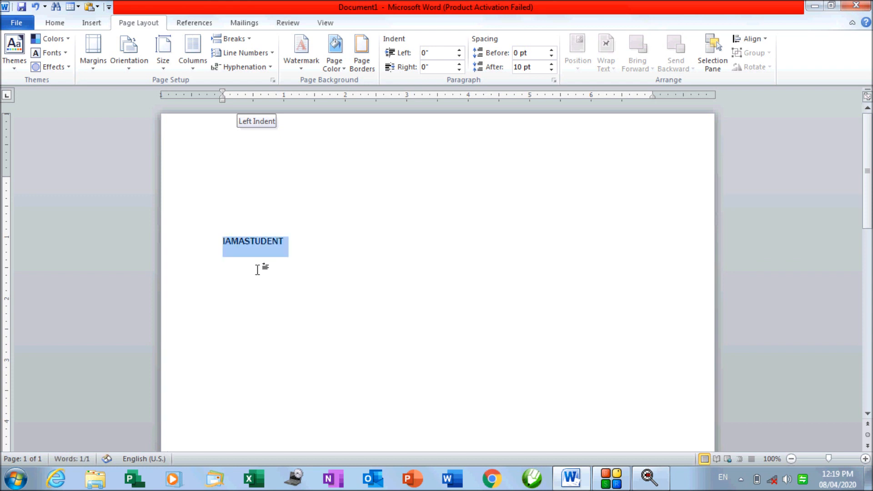
key(shift+Left)
key(ctrl+v)
key(ctrl+v)
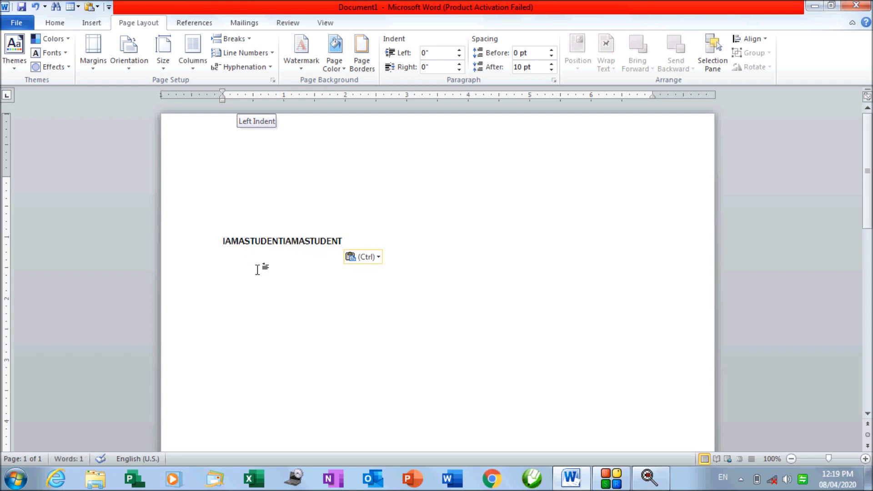
key(ctrl+a)
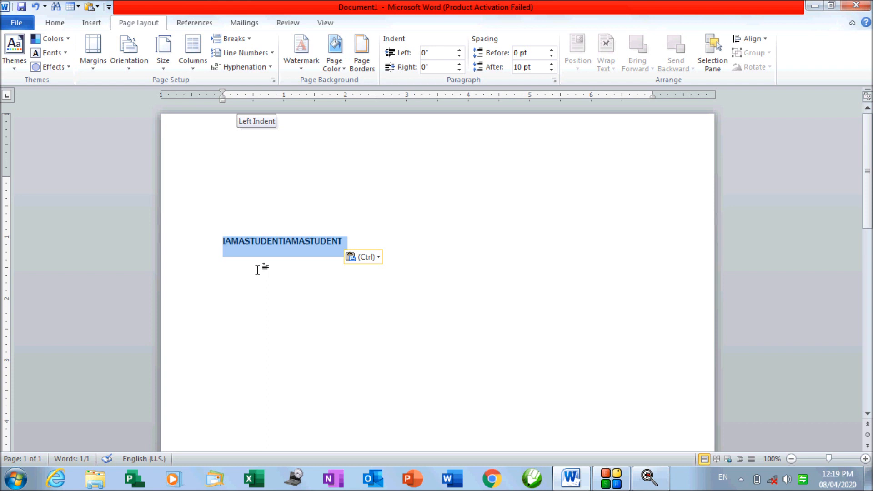
key(ctrl+shift+period)
key(ctrl+shift+period)
key(ctrl+shift+period)
key(ctrl+shift+period)
key(ctrl+shift+period)
key(ctrl+shift+period)
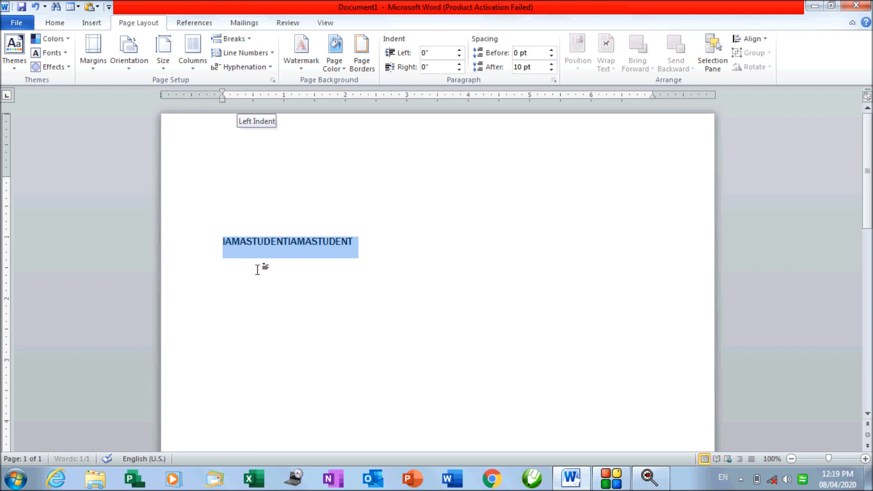
key(ctrl+shift+period)
key(ctrl+shift+period)
key(ctrl+shift+period)
key(ctrl+shift+period)
key(ctrl+shift+period)
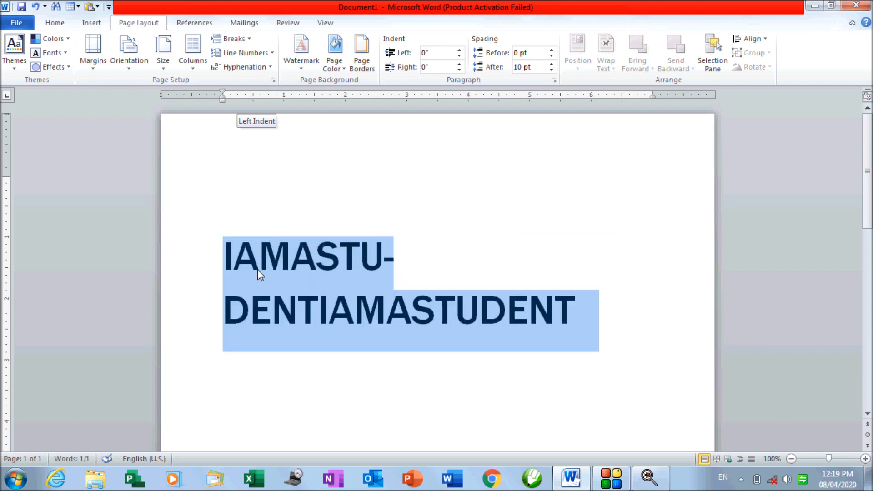
key(ctrl+shift+comma)
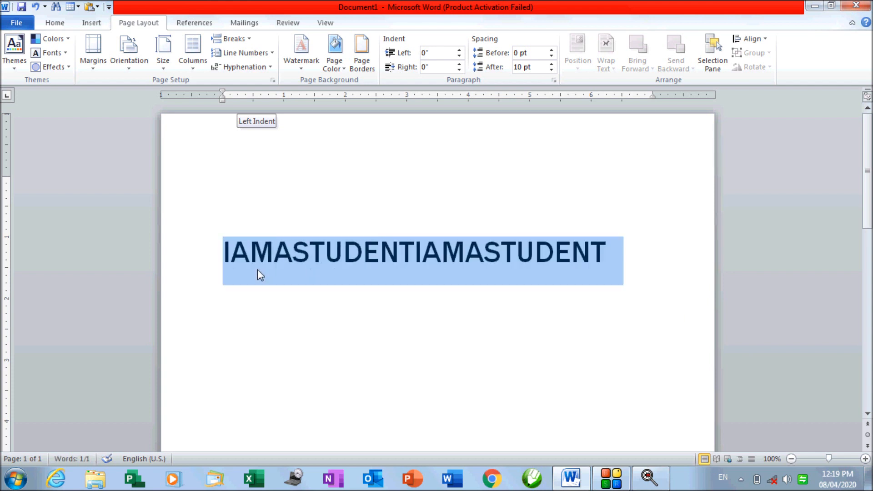
Insert spaces between the words so the line reads 'I AM A STUDENT I AM A STUDENT'
click(233, 253)
click(278, 253)
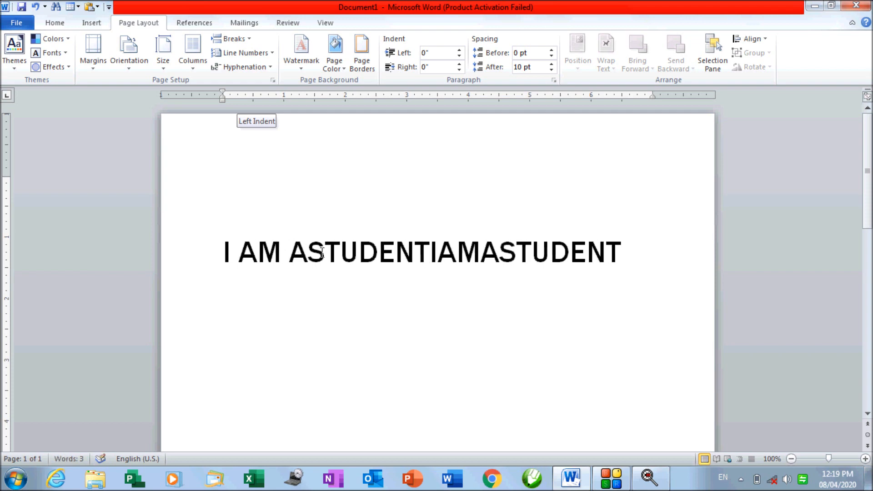
click(310, 252)
click(438, 260)
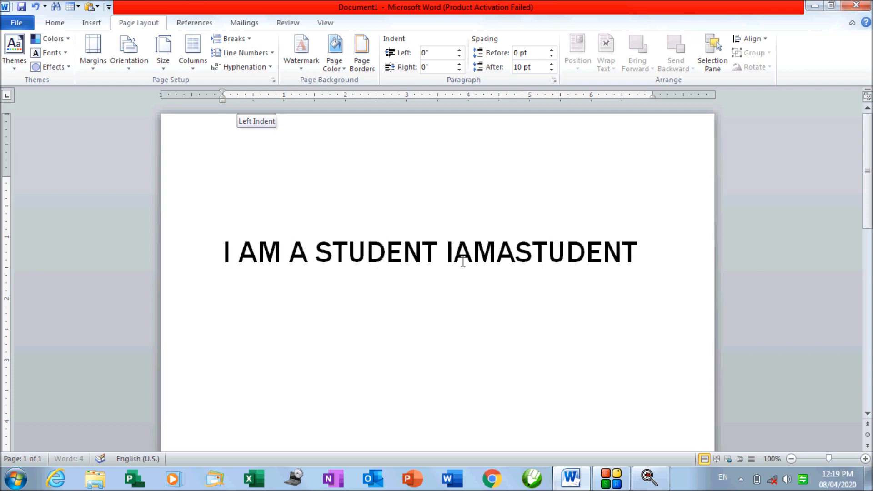
click(453, 260)
click(506, 259)
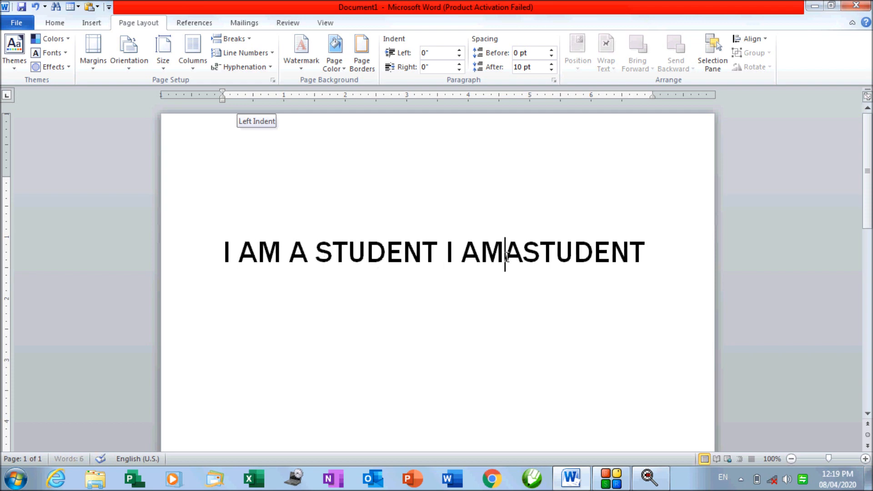
click(531, 259)
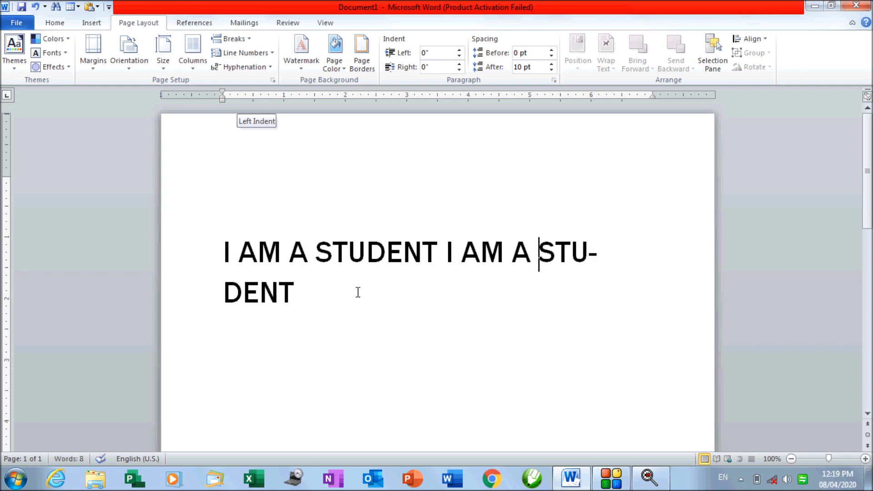
click(319, 298)
Paste extra copies of 'I AM A STUDENT', delete the surplus, and leave five copies over three lines
drag(319, 297, 226, 258)
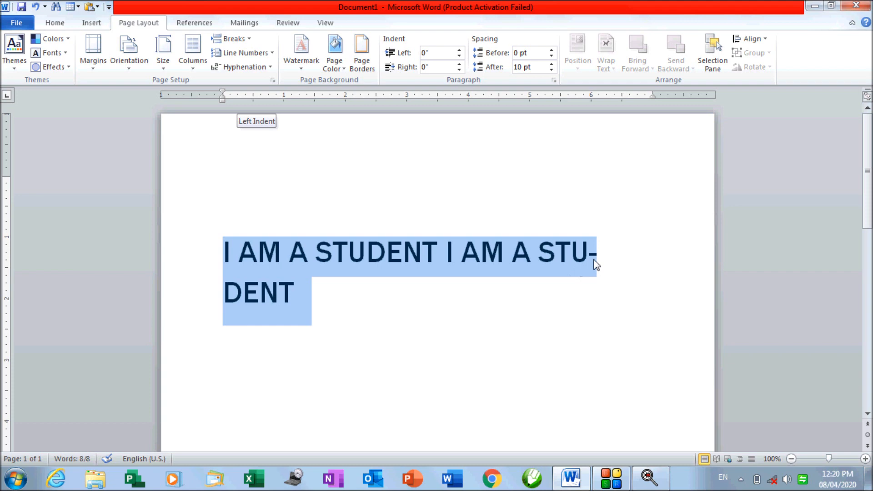
click(343, 278)
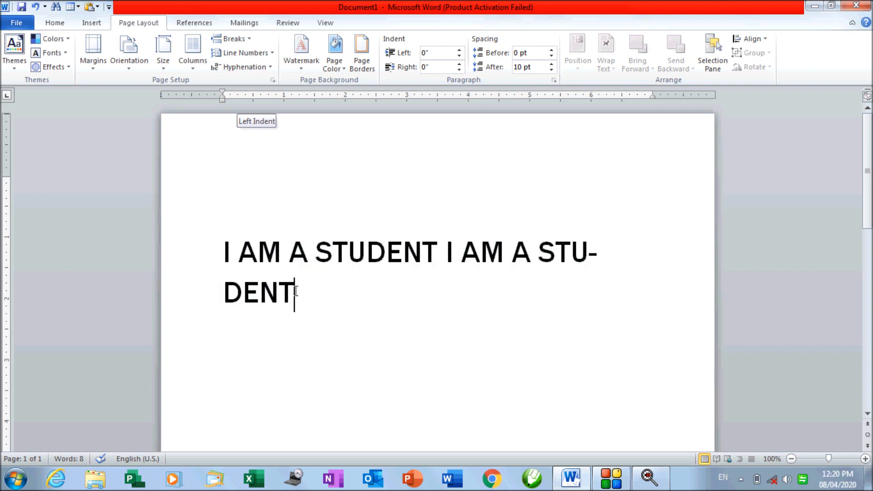
drag(437, 265, 216, 250)
key(ctrl+c)
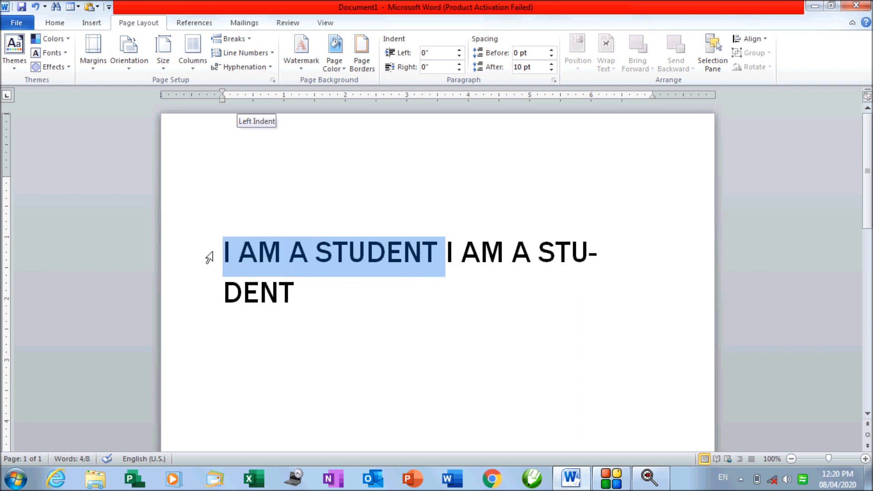
click(300, 290)
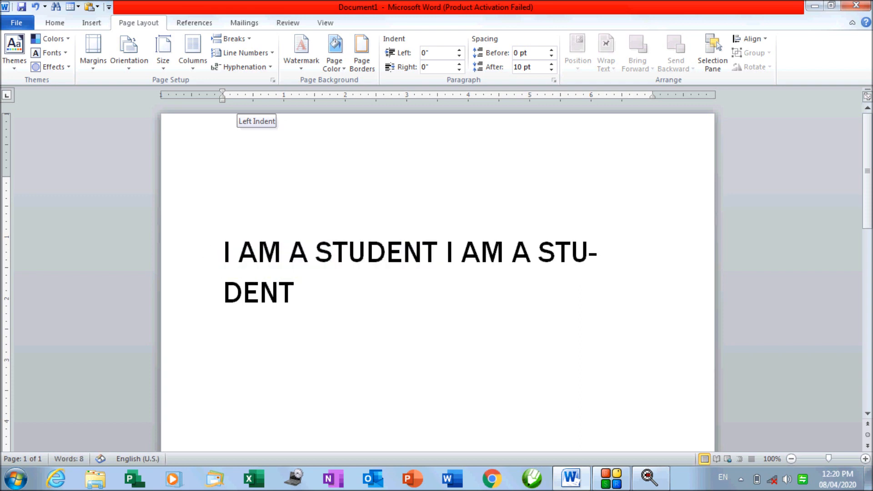
key(ctrl+v)
key(ctrl+v)
key(ctrl+v)
key(ctrl+v)
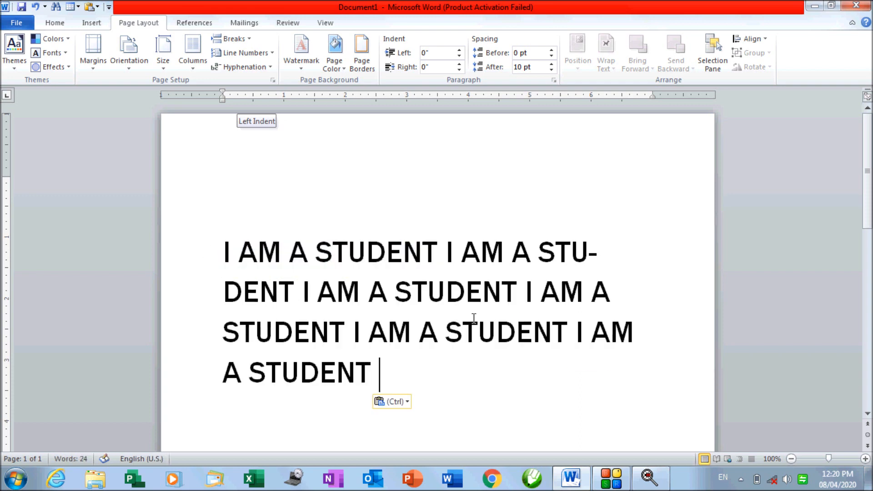
key(ctrl+v)
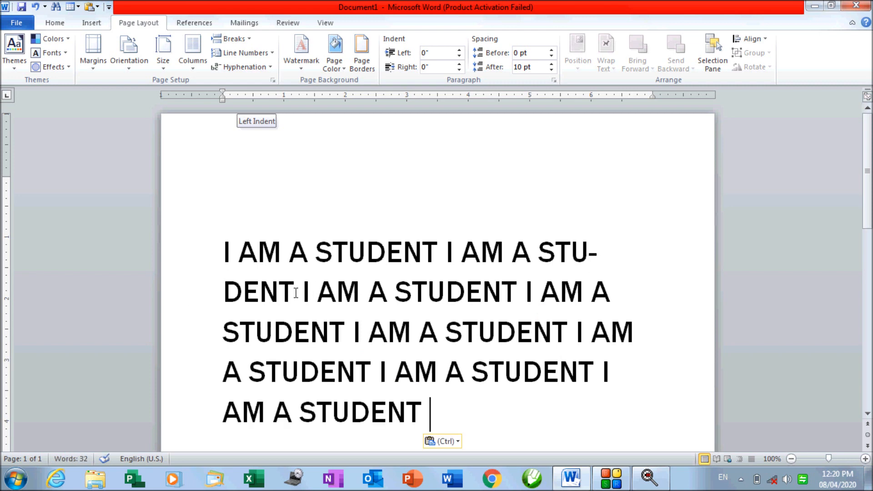
drag(576, 330, 621, 411)
key(Delete)
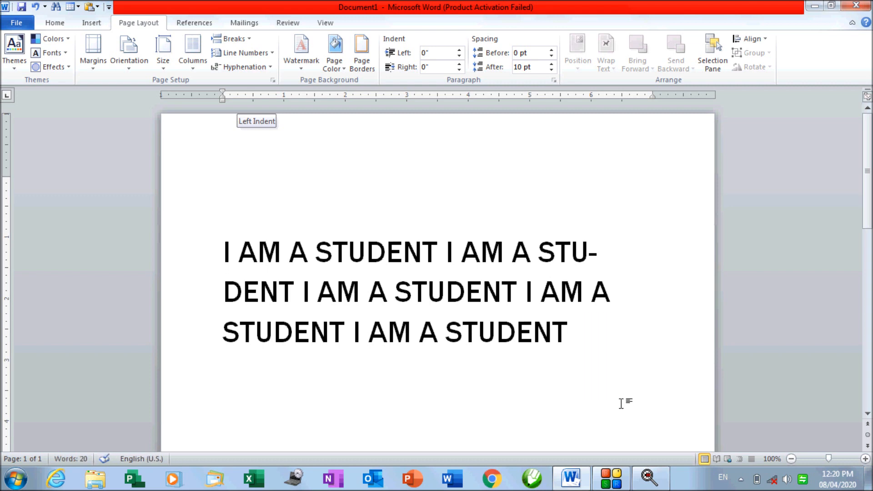
drag(595, 333, 201, 253)
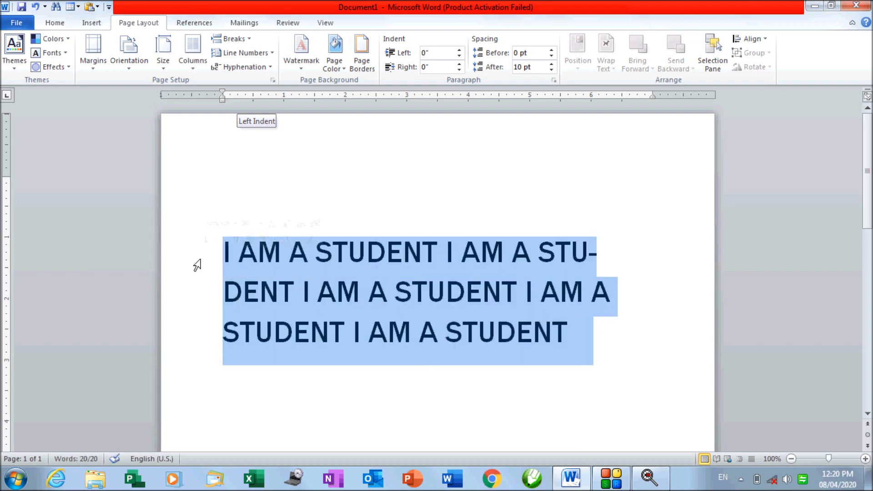
click(238, 68)
click(238, 81)
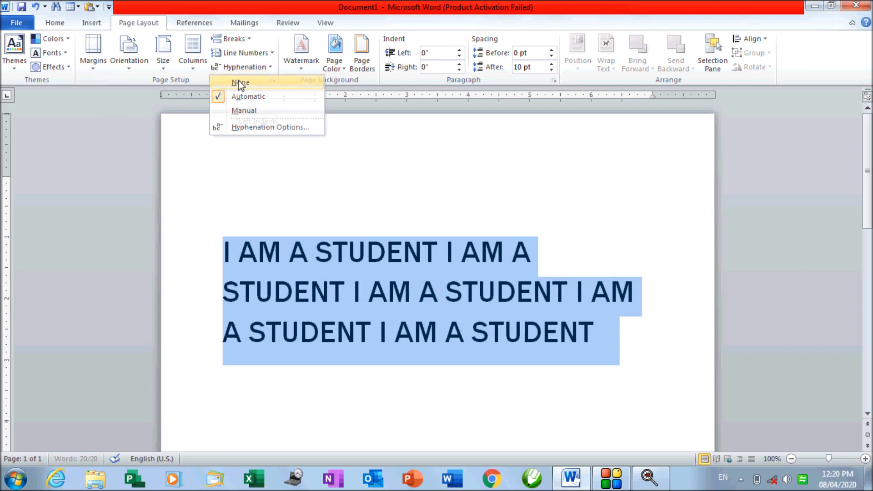
click(300, 291)
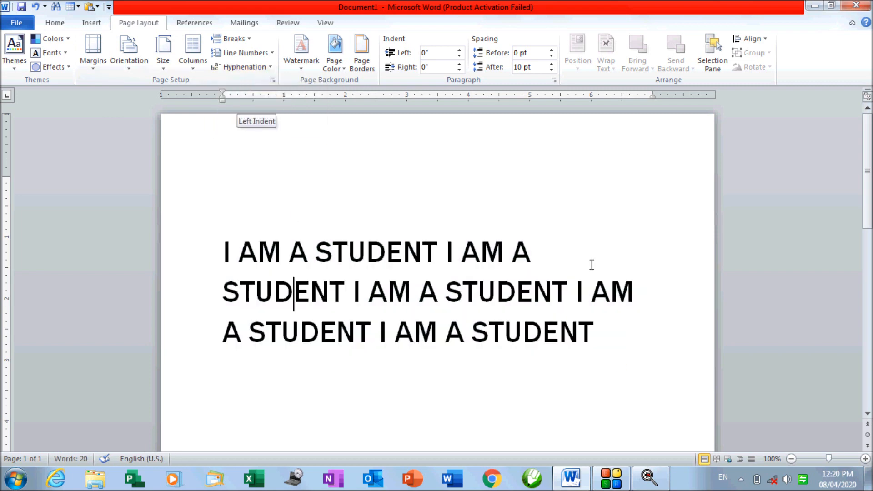
click(545, 249)
drag(345, 300, 217, 290)
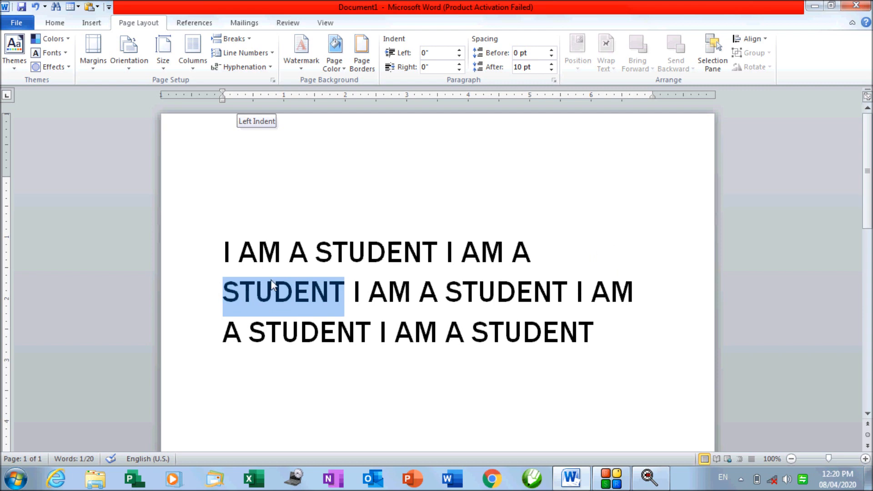
drag(220, 250, 613, 324)
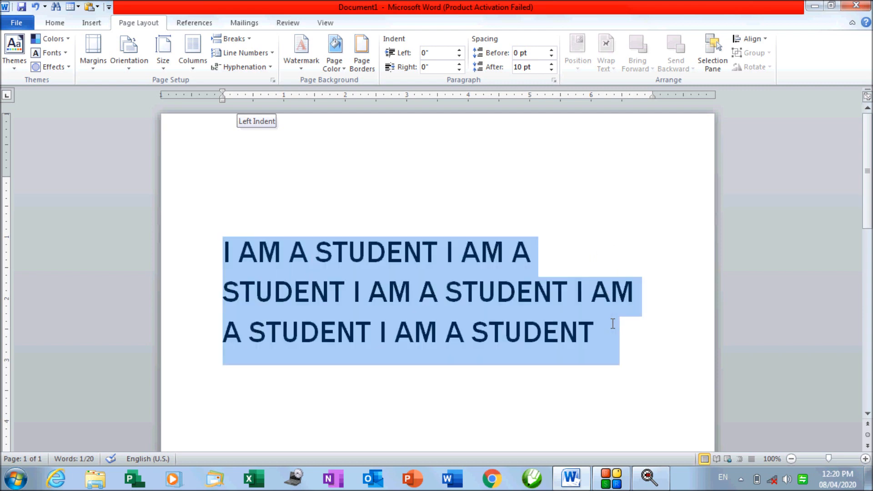
click(242, 67)
click(266, 96)
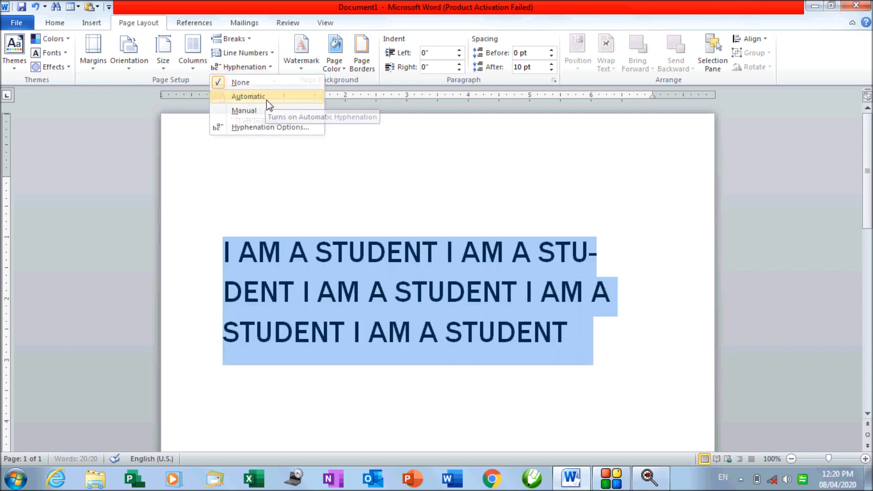
click(599, 253)
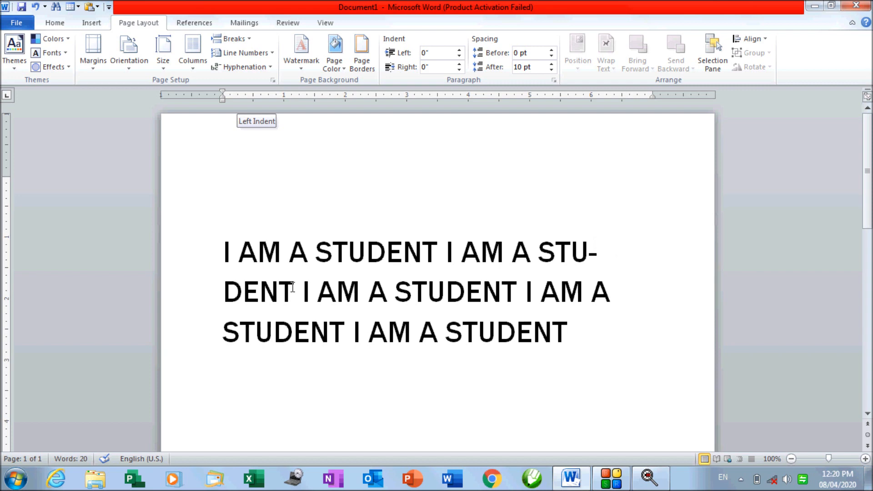
drag(227, 258, 580, 334)
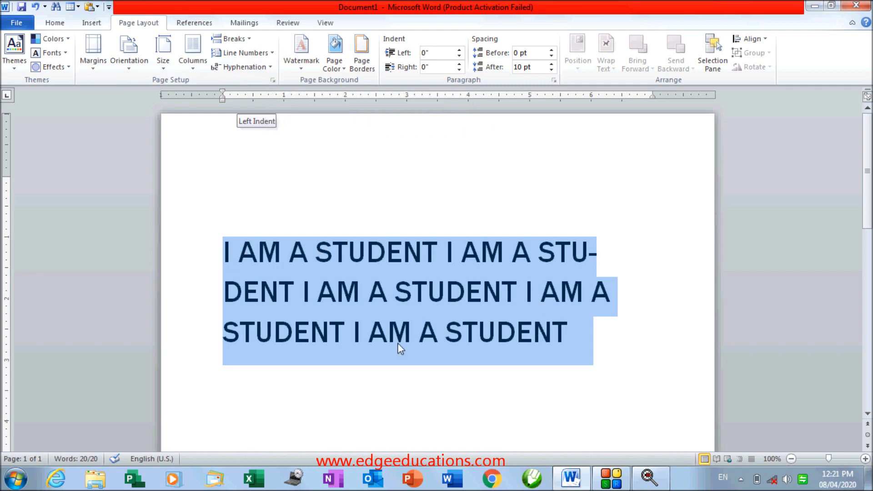
Try manual hyphenation, cancel the prompt, and select the paragraph text
click(264, 67)
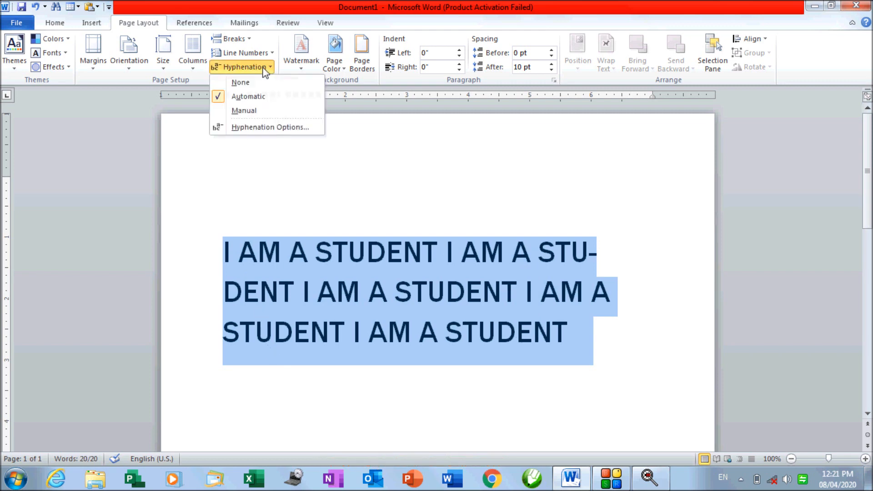
click(263, 114)
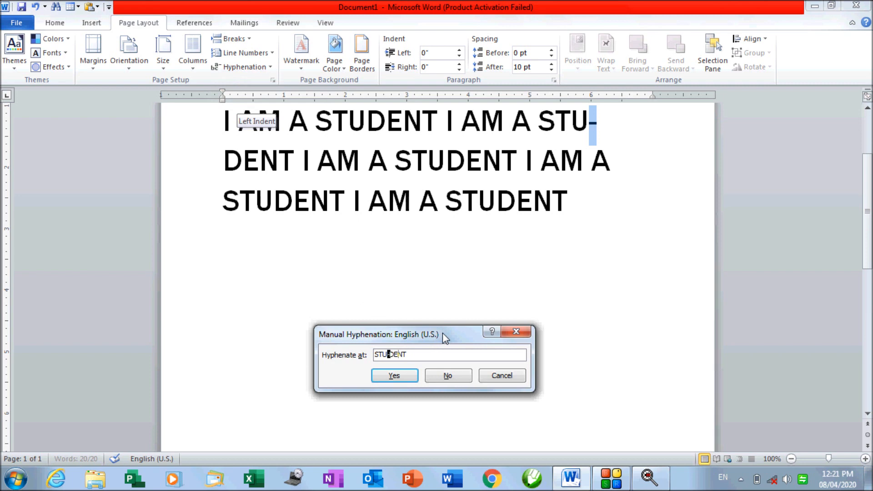
click(491, 379)
drag(221, 248, 572, 328)
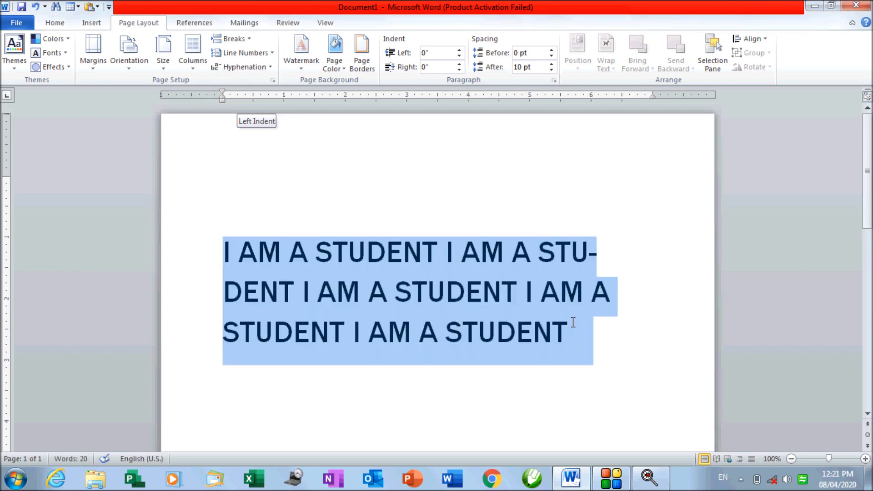
Run manual hyphenation on the paragraph, accepting the STU-DENT break through to completion
click(258, 68)
click(281, 112)
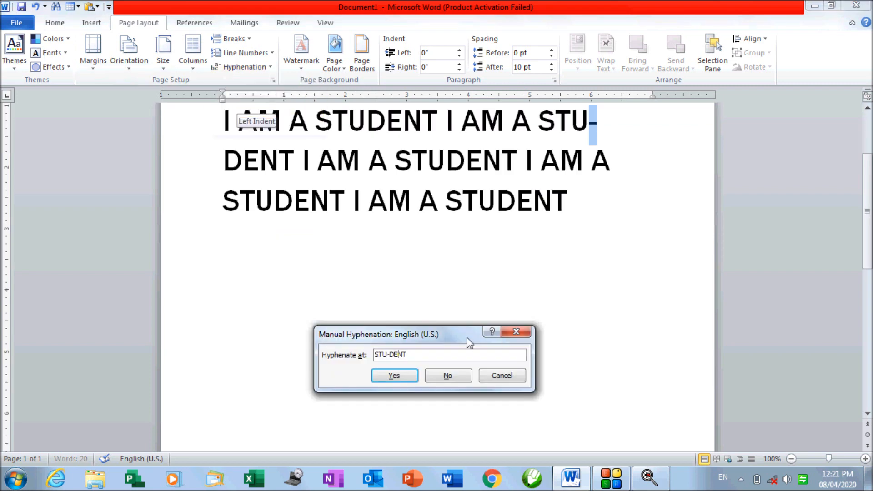
drag(451, 337, 443, 291)
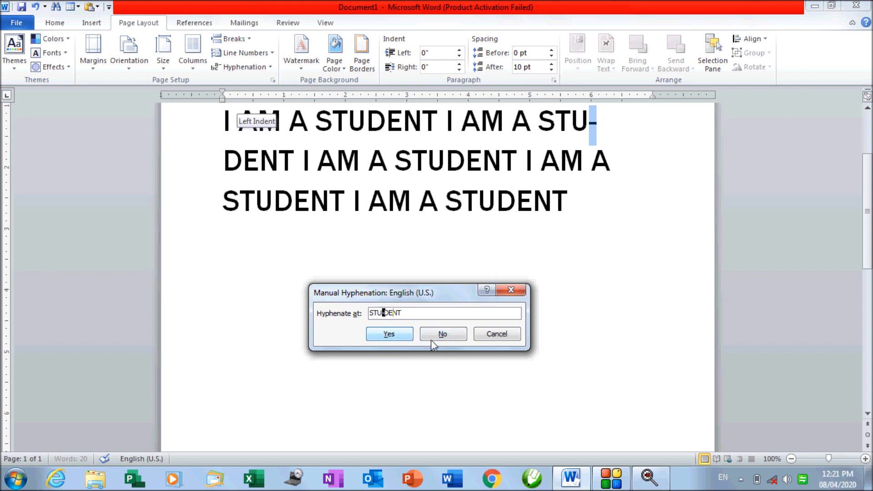
click(455, 339)
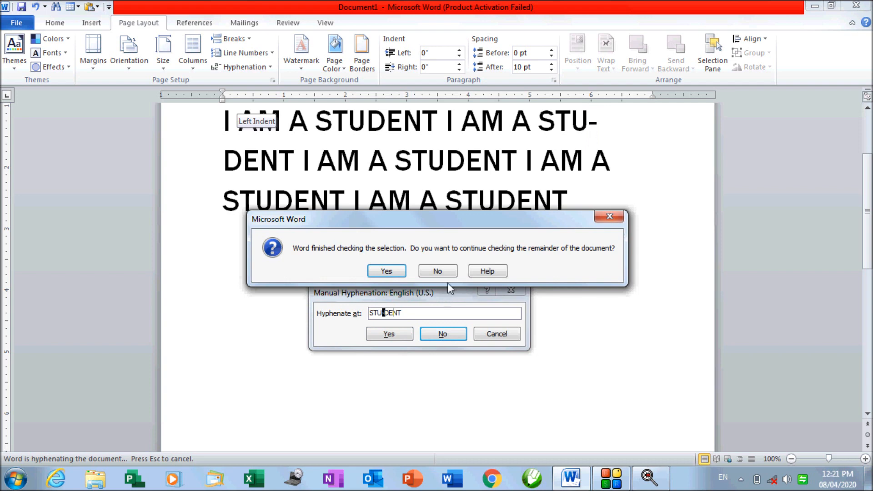
click(425, 275)
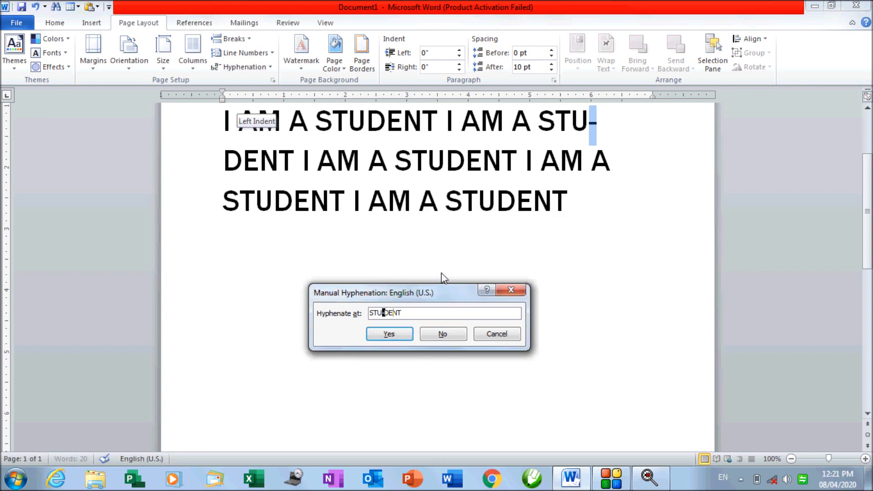
click(413, 337)
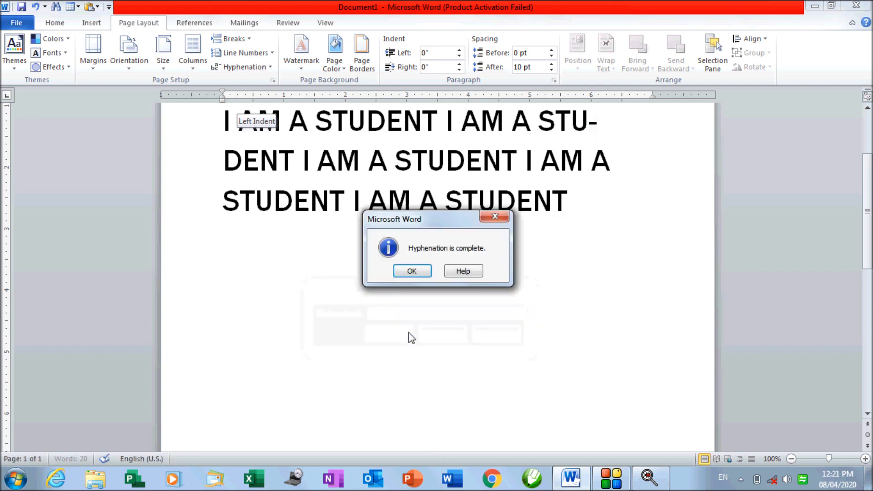
click(423, 273)
Reselect the whole hyphenated five-sentence paragraph
click(450, 202)
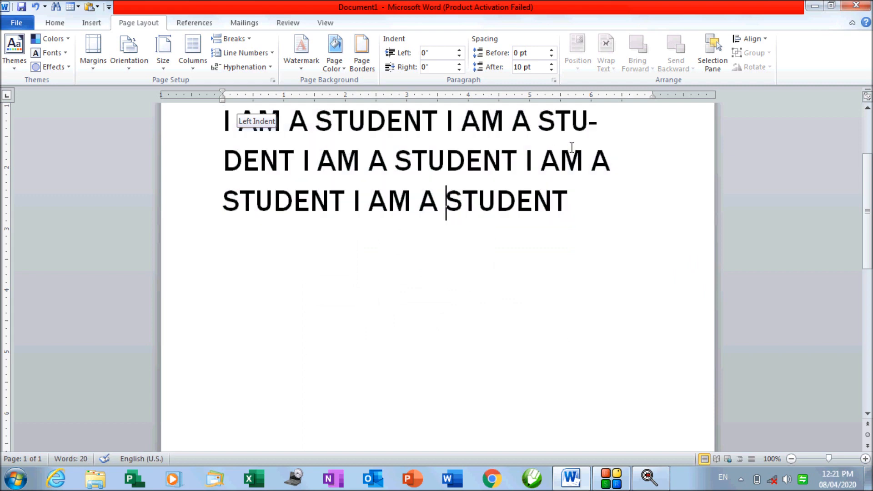
click(589, 132)
scroll(595, 136, up, 2)
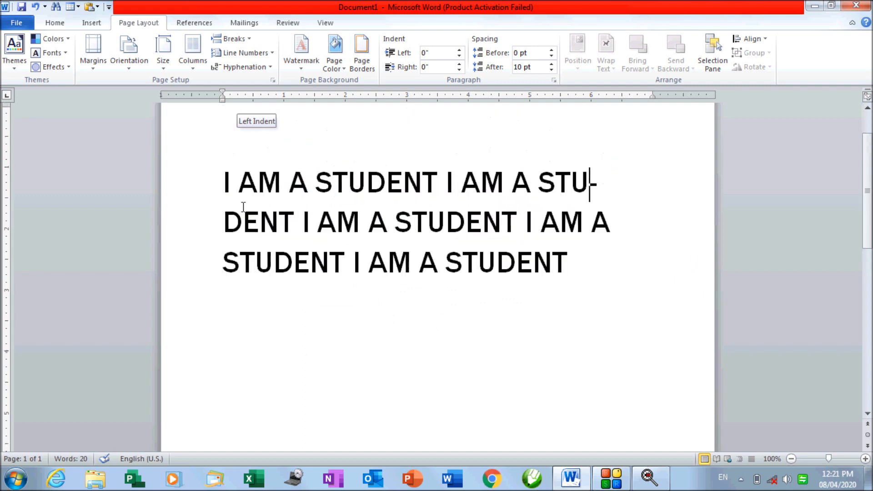
drag(211, 189, 564, 274)
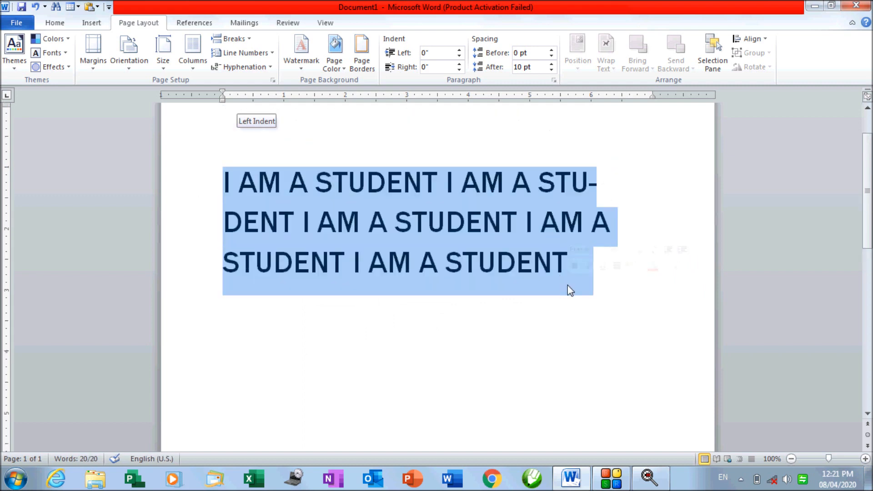
Replace the paragraph with 'EDUCATIONS', correcting the lowercase e and d to capitals
key(Delete)
text(ed)
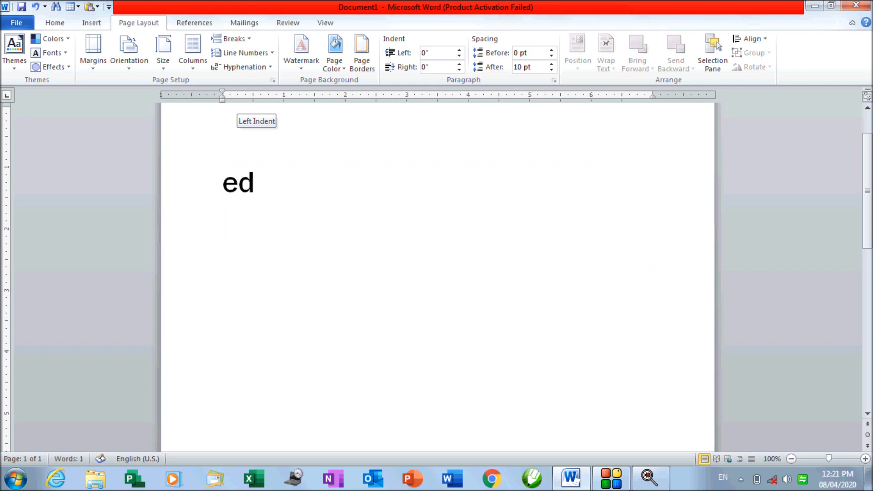
text(UCATIONS)
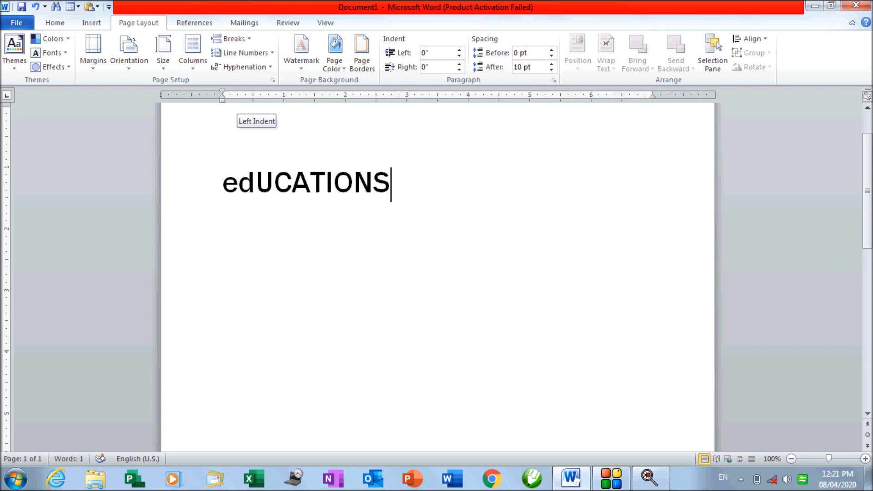
click(237, 187)
drag(237, 186, 223, 187)
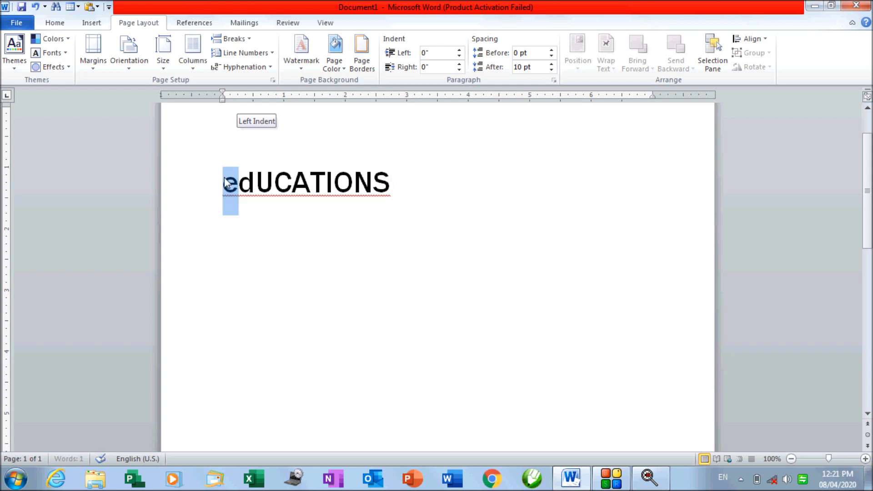
text(E)
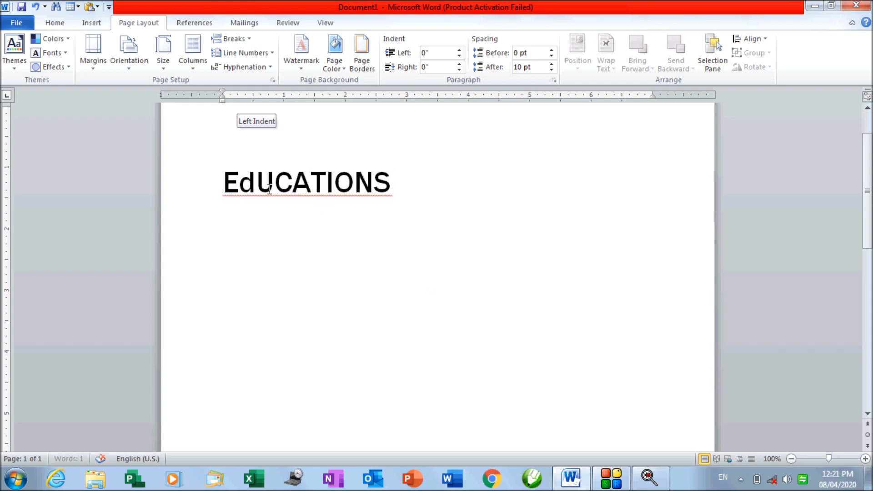
drag(256, 183, 244, 184)
text(D)
drag(425, 179, 223, 182)
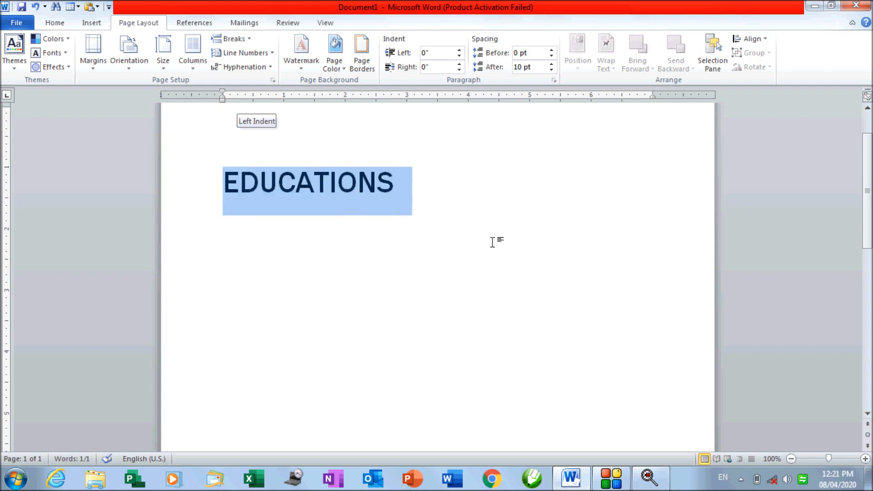
Enlarge EDUCATIONS two font sizes and switch hyphenation from None to Automatic
click(244, 66)
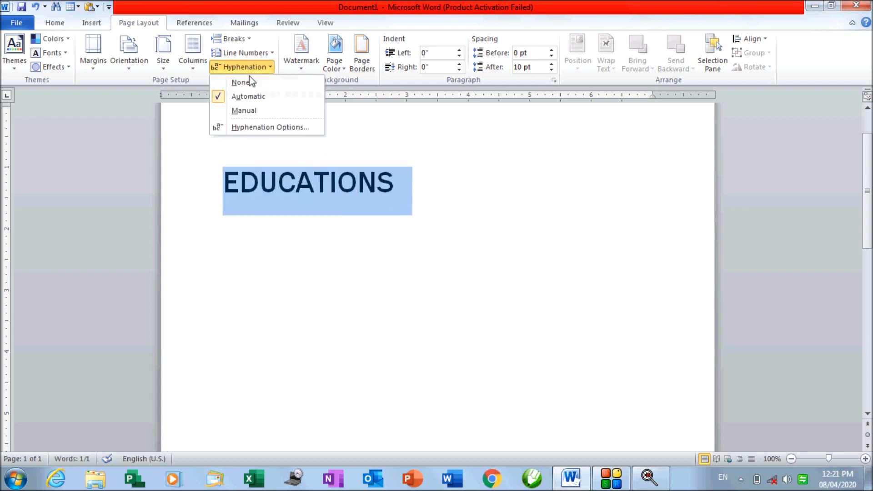
click(250, 82)
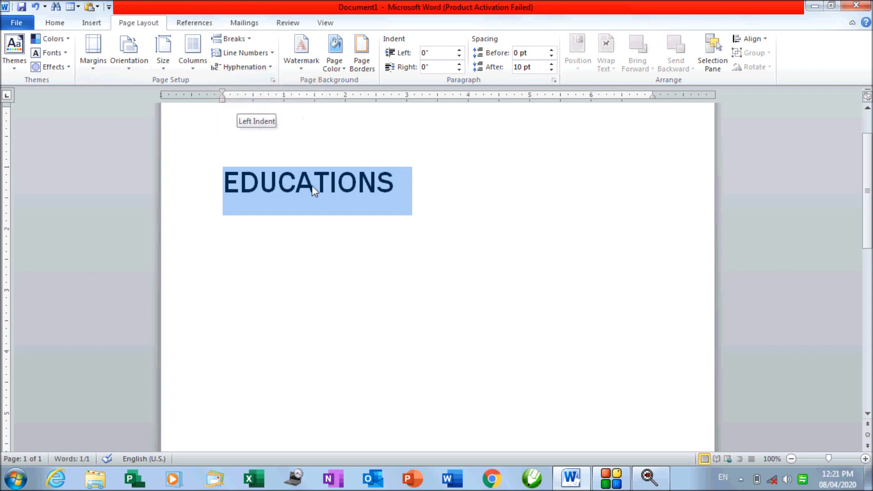
key(ctrl+shift+period)
key(ctrl+shift+period)
key(ctrl+shift+period)
key(ctrl+shift+period)
key(ctrl+shift+period)
key(ctrl+shift+period)
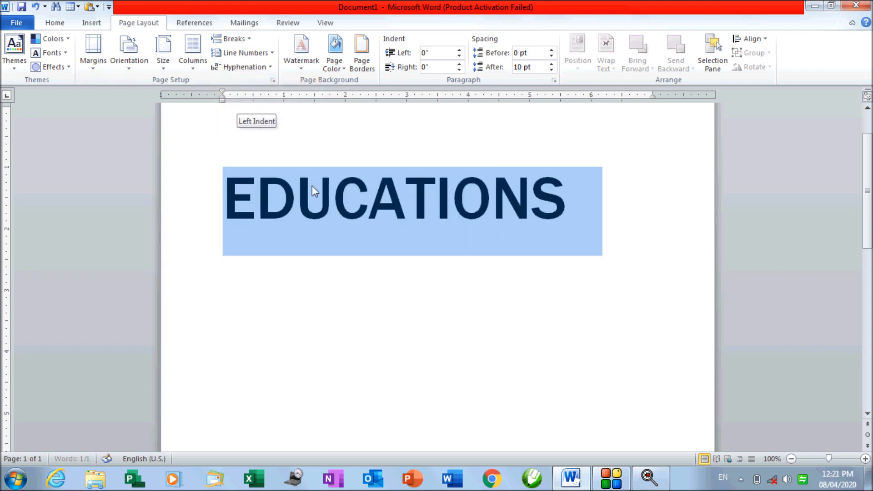
key(ctrl+shift+period)
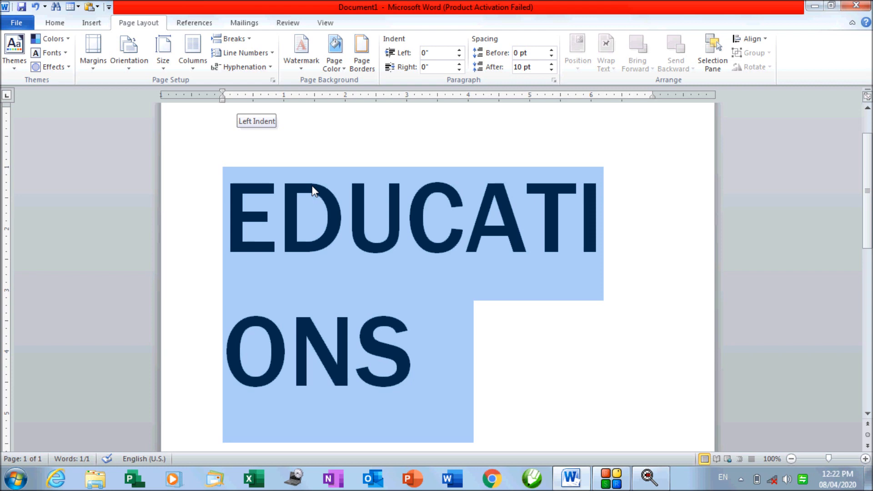
click(227, 68)
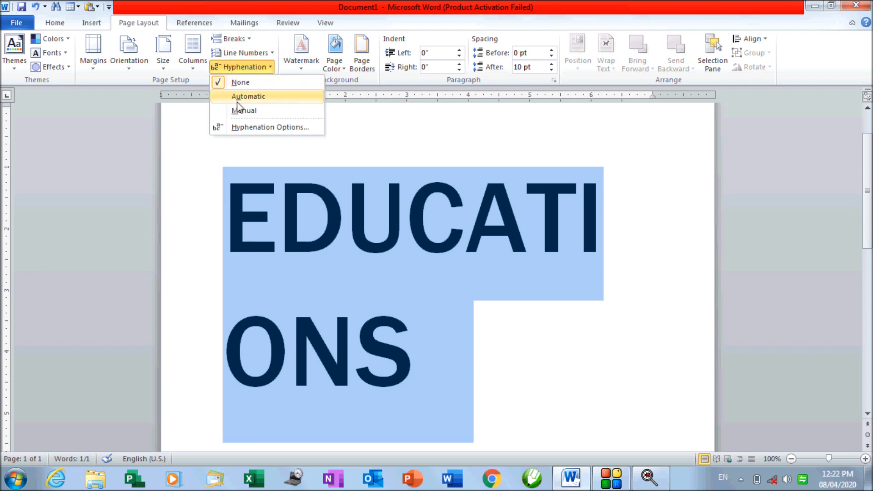
click(238, 97)
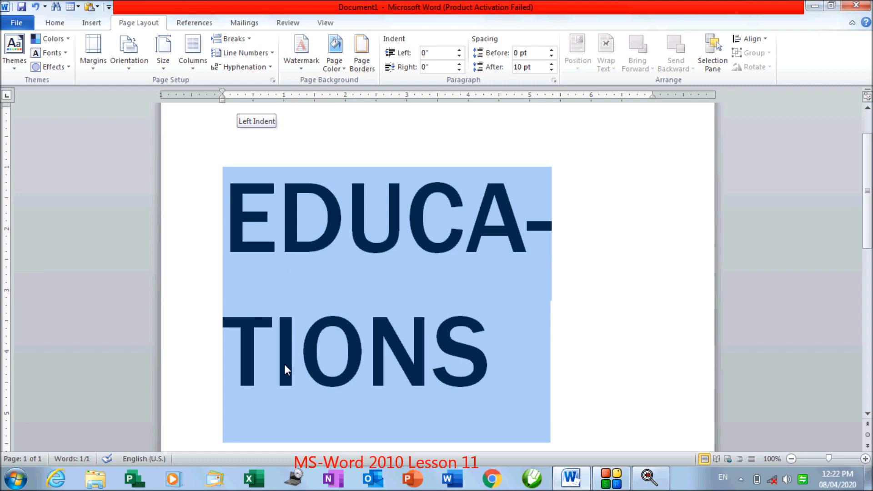
Run manual hyphenation on EDUCATIONS, accepting the suggested EDUCA- break
click(258, 71)
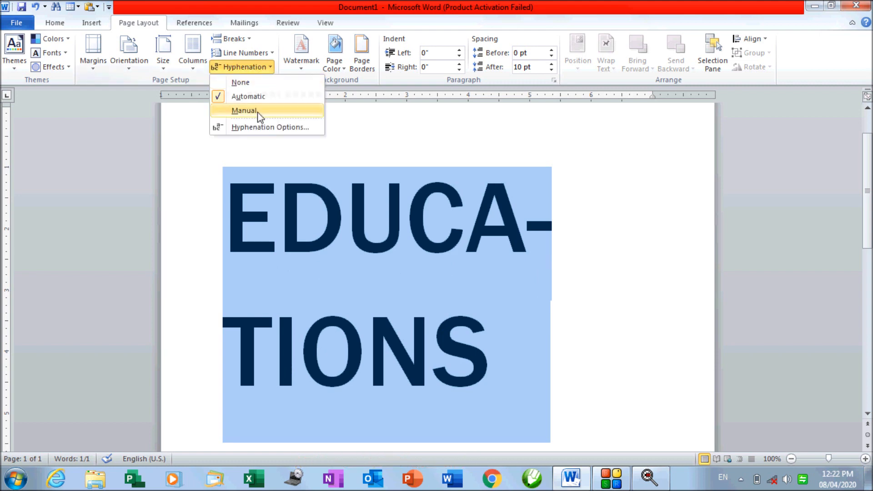
click(258, 113)
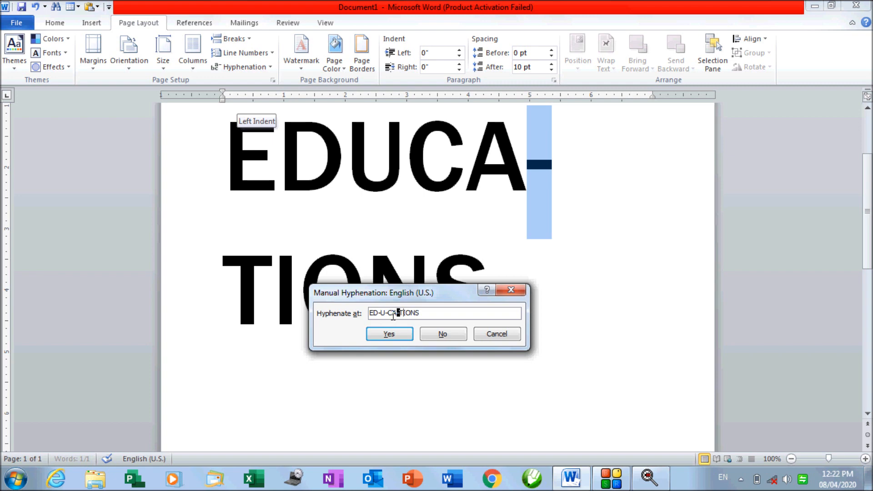
click(413, 336)
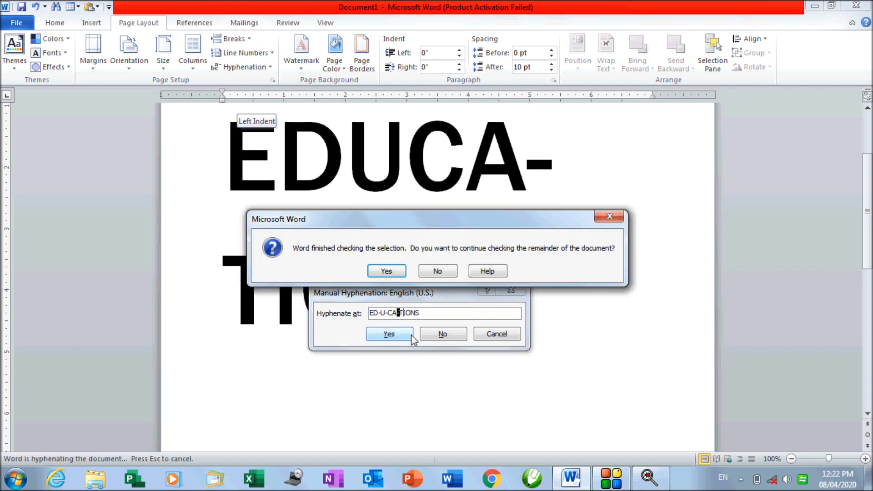
click(390, 271)
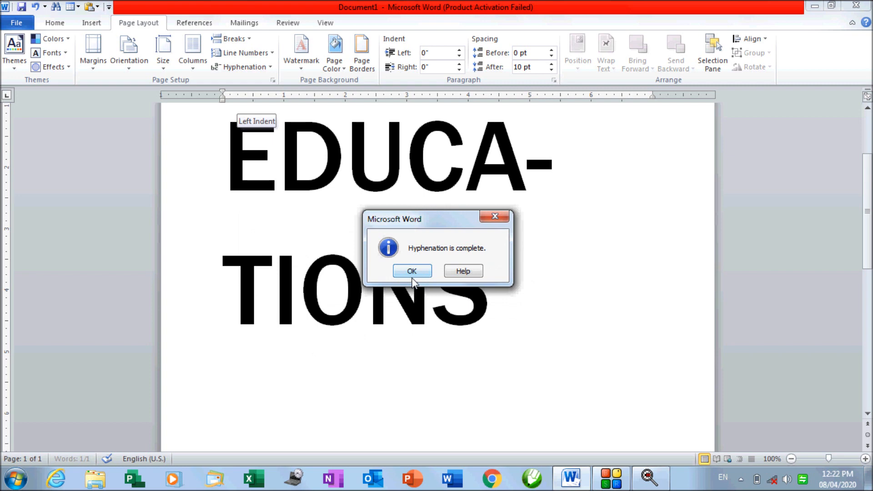
click(407, 274)
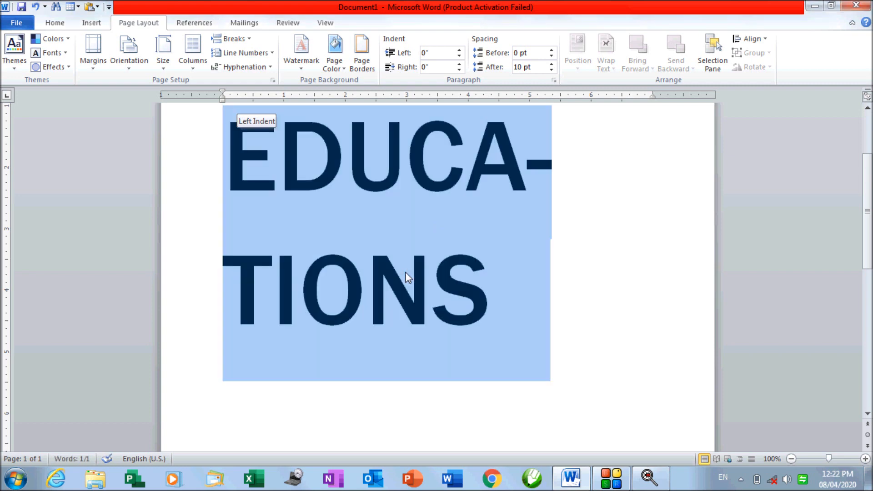
Inspect the EDUCA- hyphen, then select all and delete the EDUCATIONS text
click(270, 69)
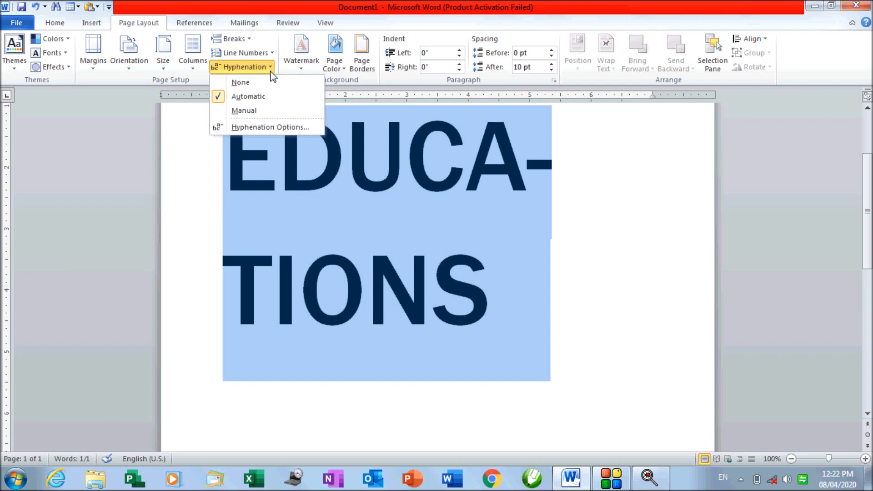
scroll(446, 195, up, 2)
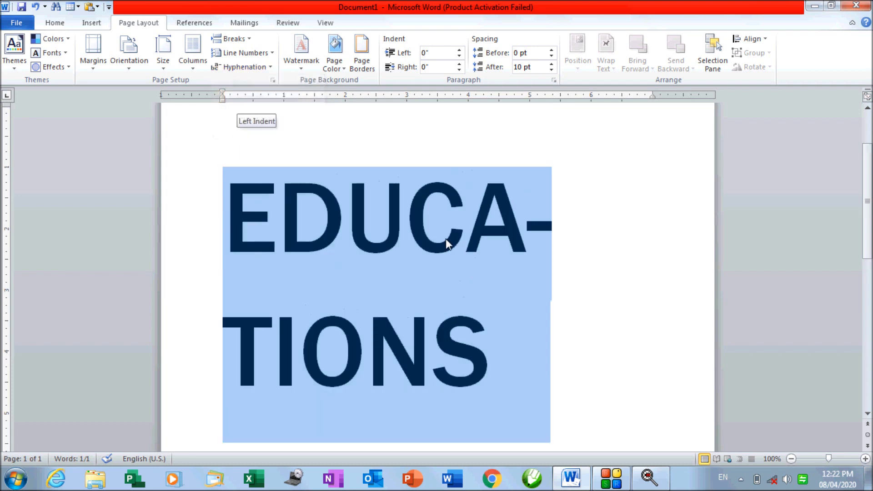
scroll(446, 241, up, 2)
click(484, 293)
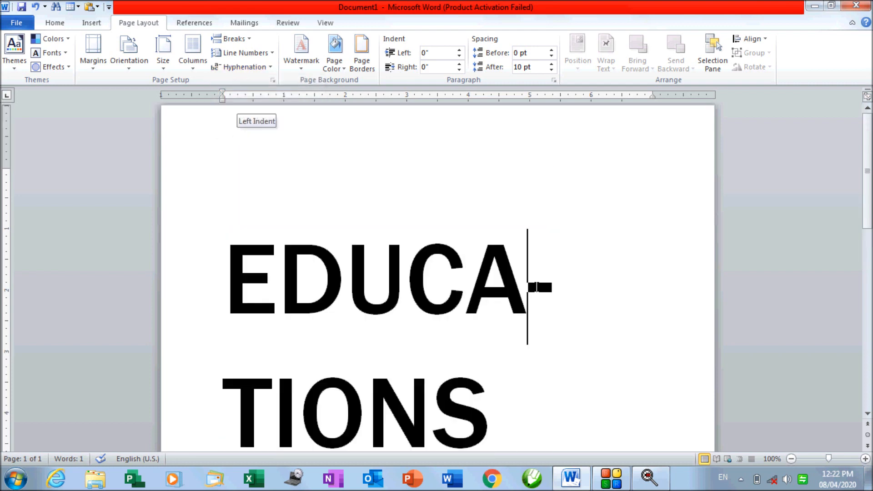
double_click(543, 273)
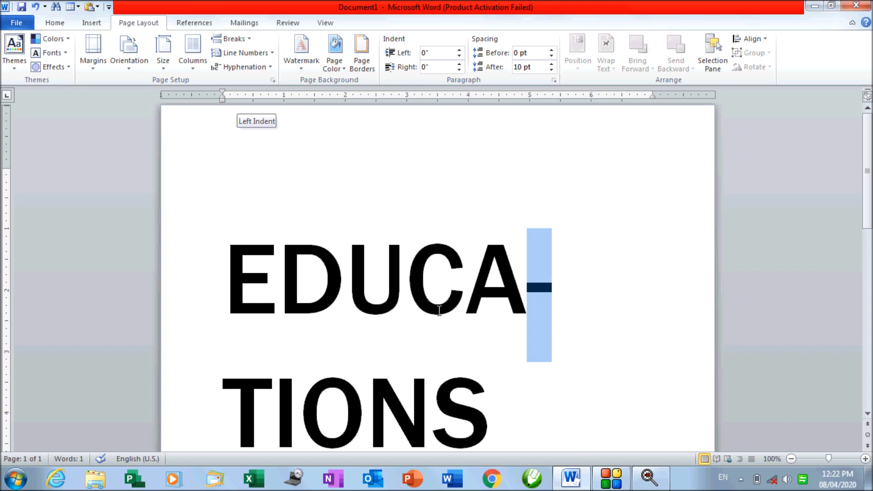
scroll(440, 311, down, 1)
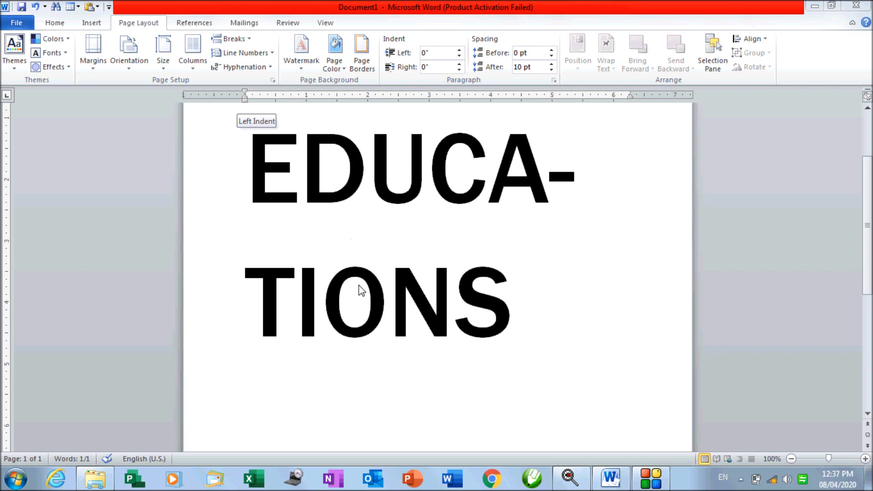
key(ctrl+a)
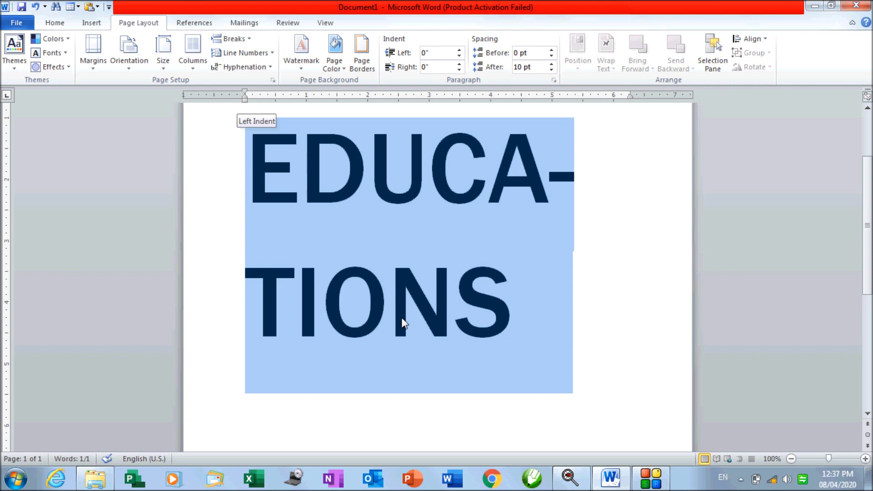
key(Delete)
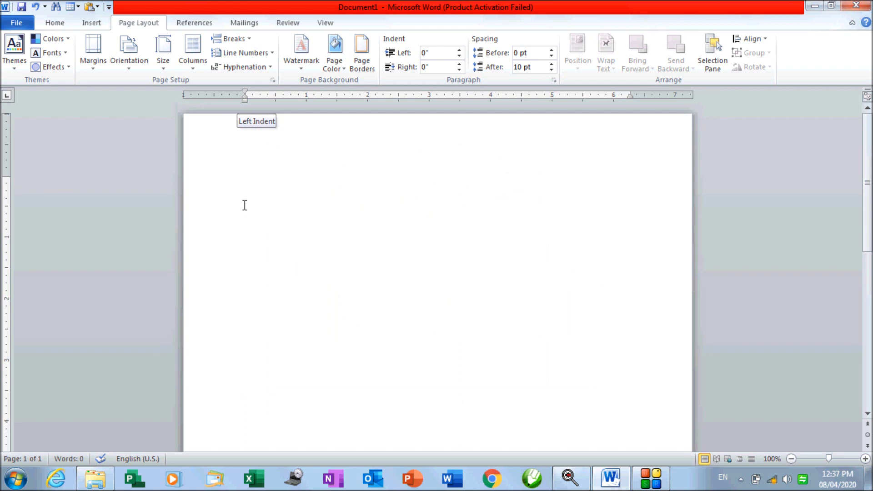
Generate sample text with =RAND() and paste copies of the three paragraphs to fill five pages
text(=RAND())
key(Return)
drag(246, 242, 307, 410)
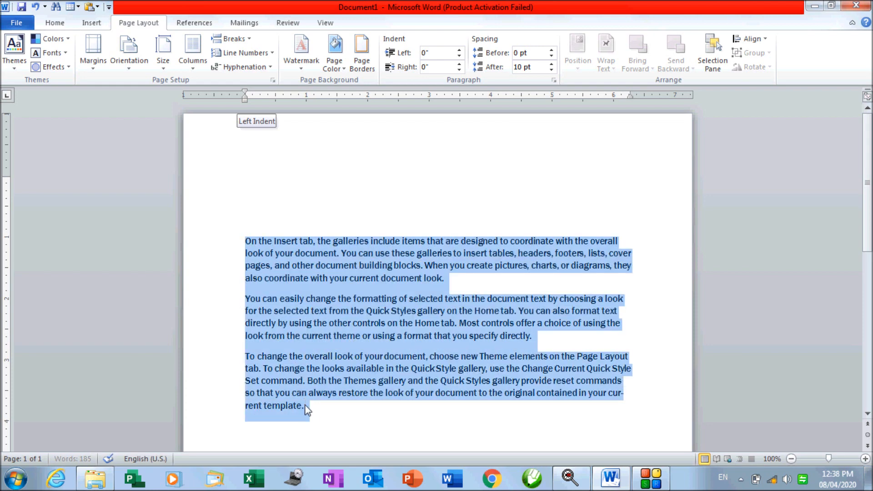
key(ctrl+c)
click(380, 434)
key(ctrl+v)
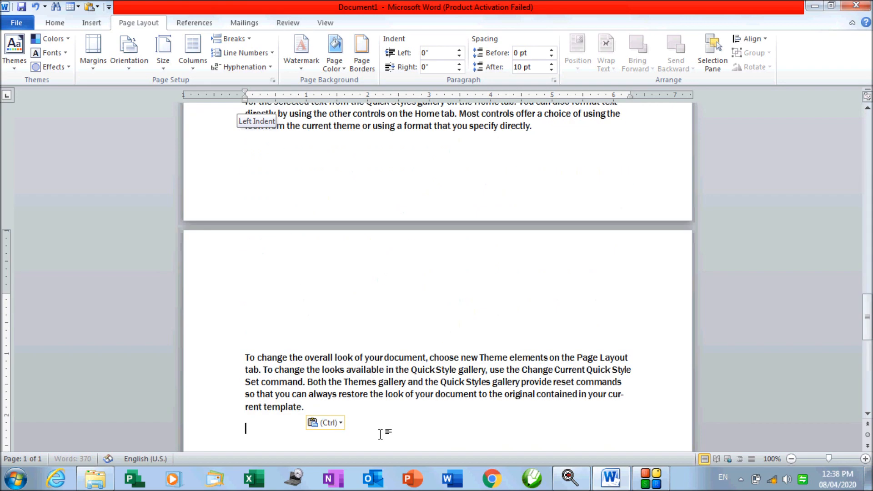
key(ctrl+v)
key(ctrl+v)
key(ctrl+v)
key(ctrl+v)
key(ctrl+v)
key(ctrl+v)
key(ctrl+v)
key(ctrl+v)
key(ctrl+v)
key(ctrl+v)
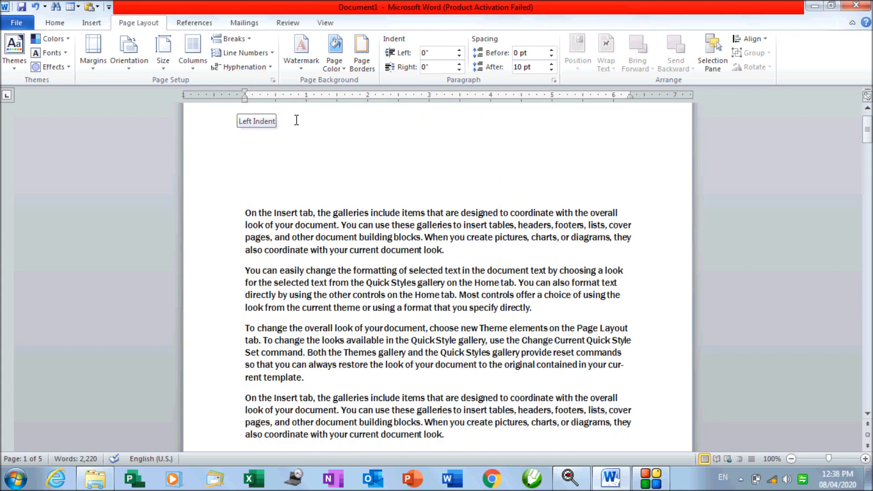
Apply the DO NOT COPY 1 watermark and scroll through the pages to check it
click(299, 72)
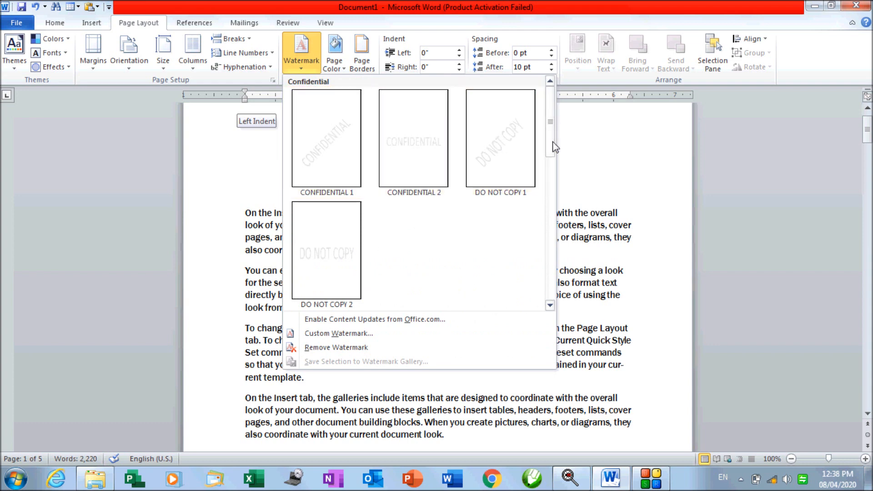
mouse_move(551, 141)
mouse_down()
mouse_move(562, 191)
mouse_move(558, 293)
mouse_move(553, 134)
mouse_up()
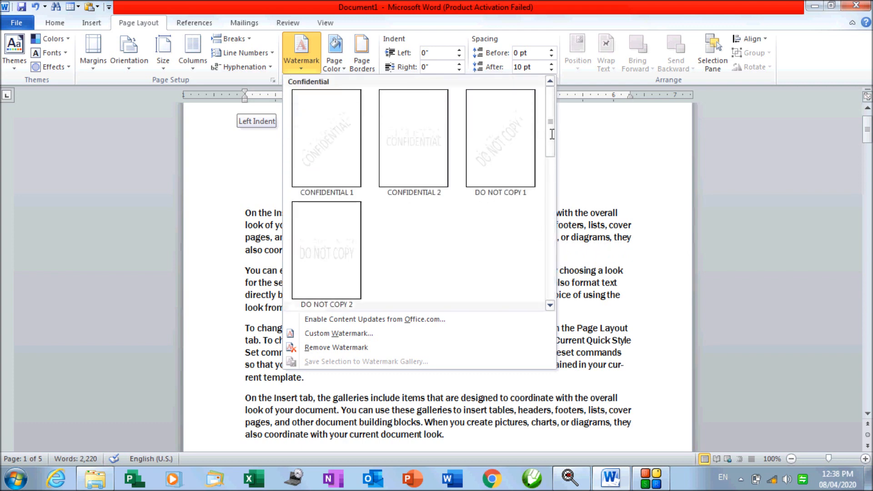
click(491, 184)
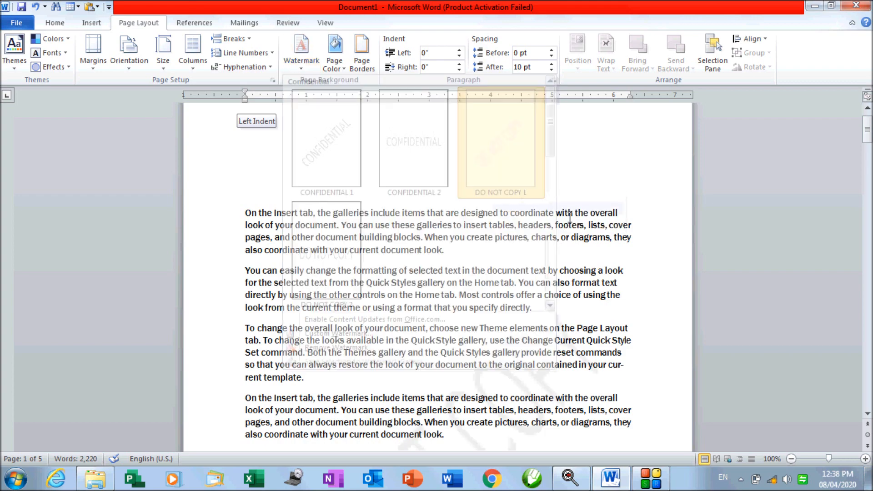
scroll(459, 376, down, 5)
scroll(459, 376, down, 2)
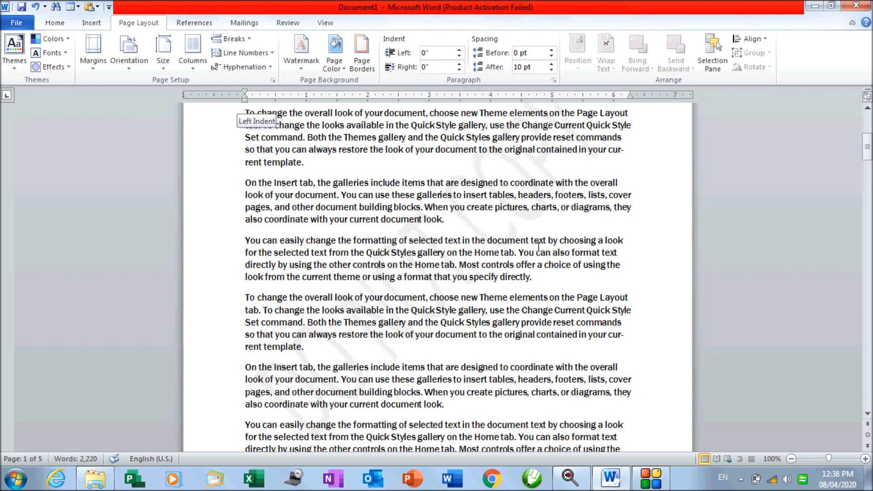
scroll(477, 321, down, 15)
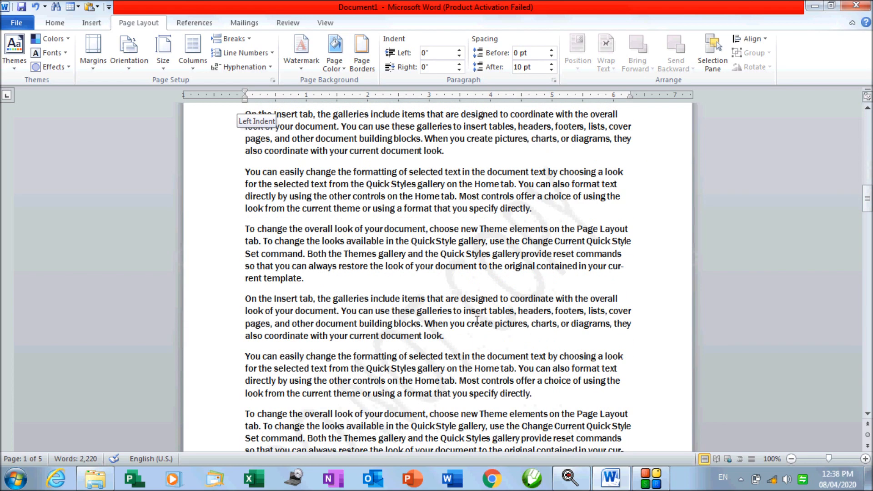
scroll(477, 321, down, 3)
scroll(477, 321, down, 18)
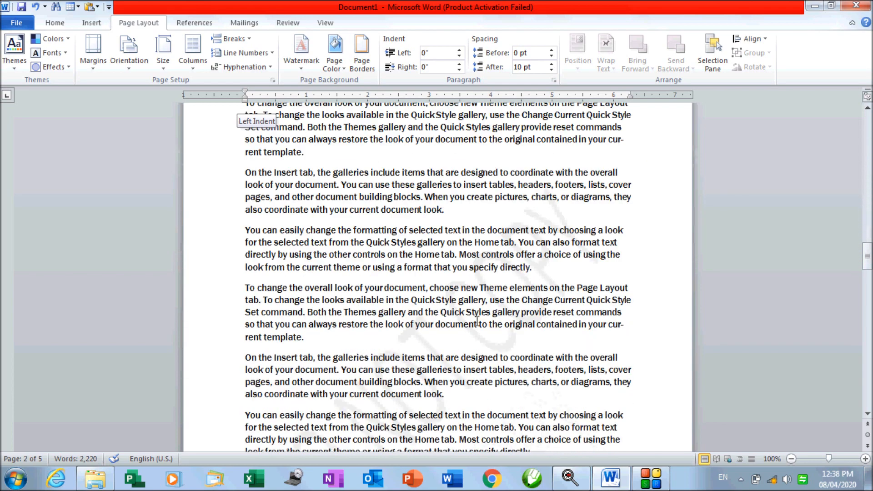
scroll(477, 320, down, 15)
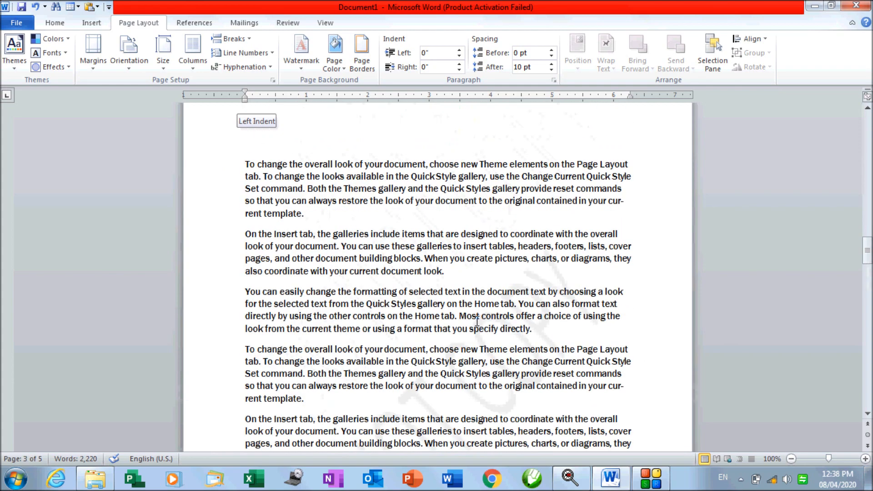
scroll(477, 321, up, 12)
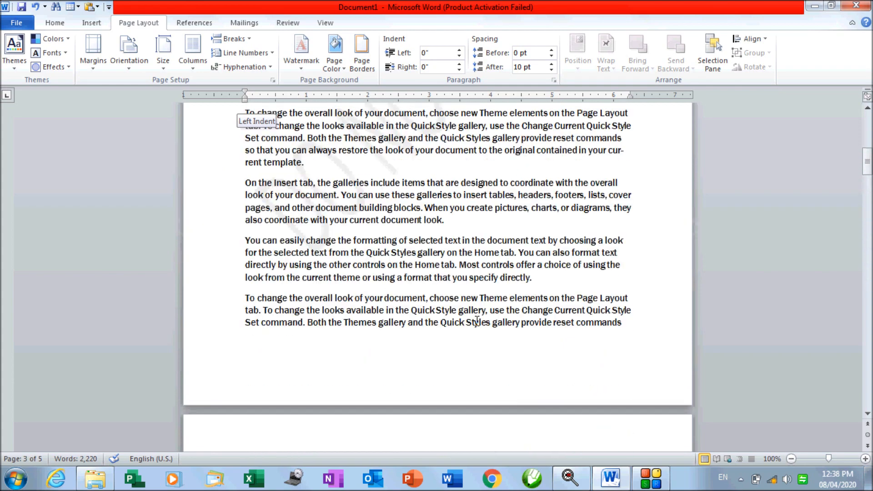
Apply the SAMPLE 1 watermark from the Disclaimers section and check it on the pages
click(296, 66)
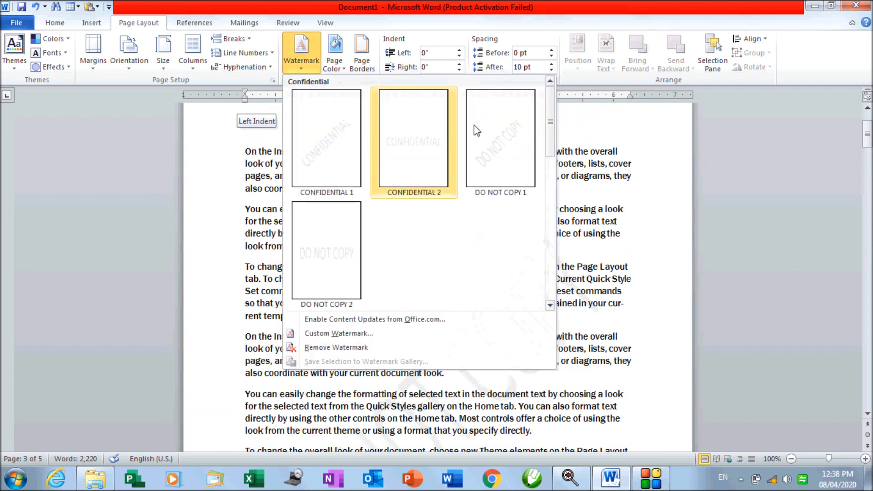
drag(551, 131, 550, 199)
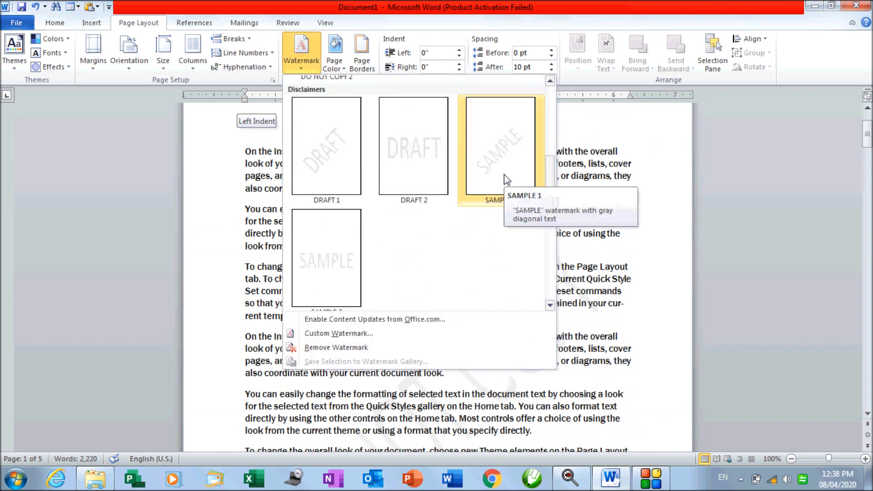
click(505, 182)
scroll(469, 327, down, 10)
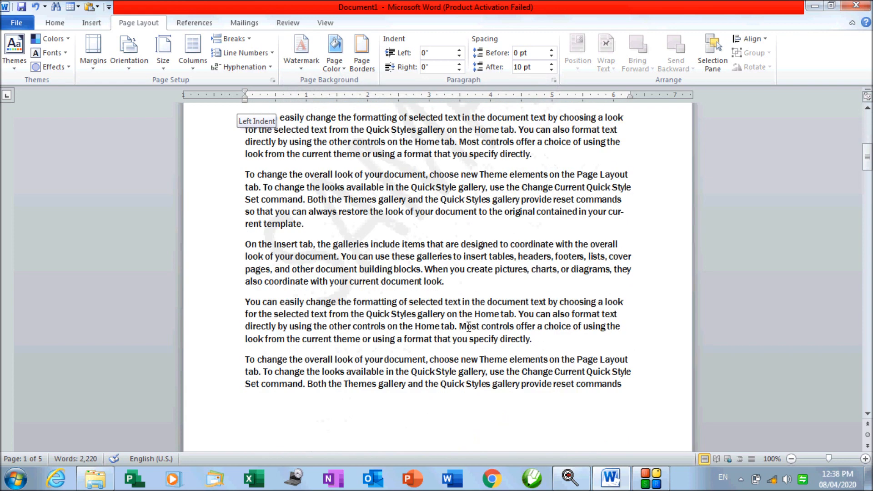
scroll(468, 326, down, 2)
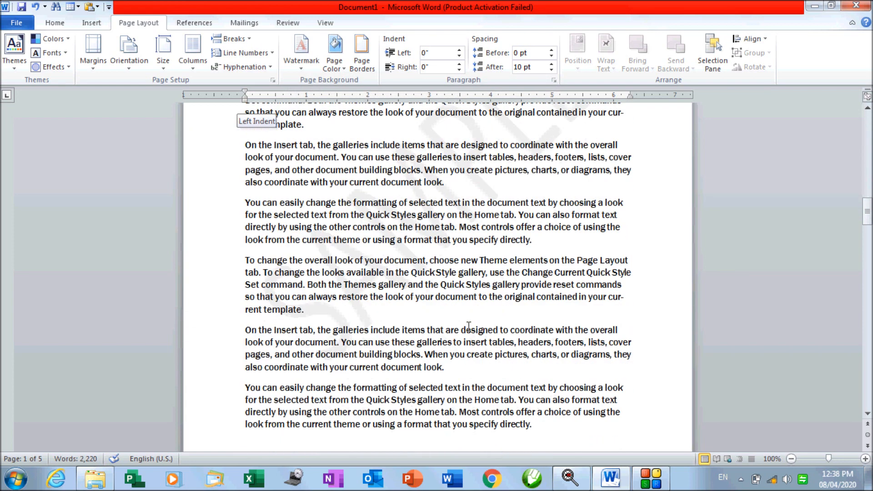
click(313, 67)
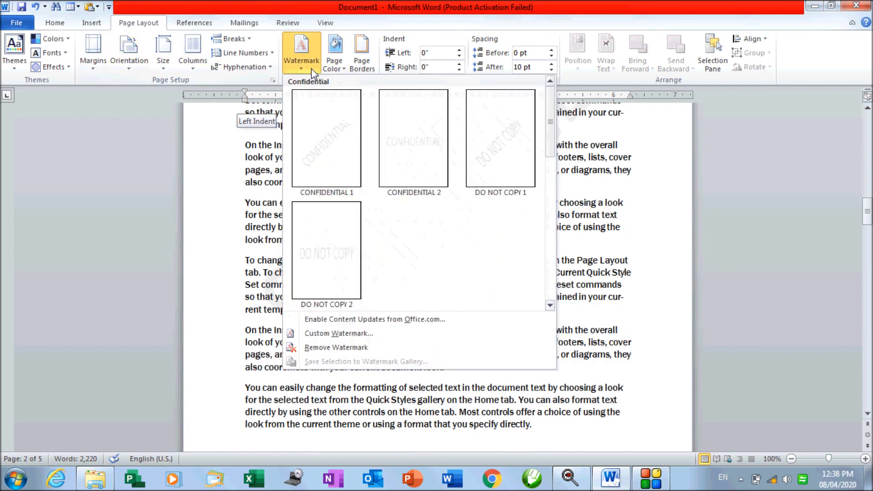
drag(552, 124, 554, 278)
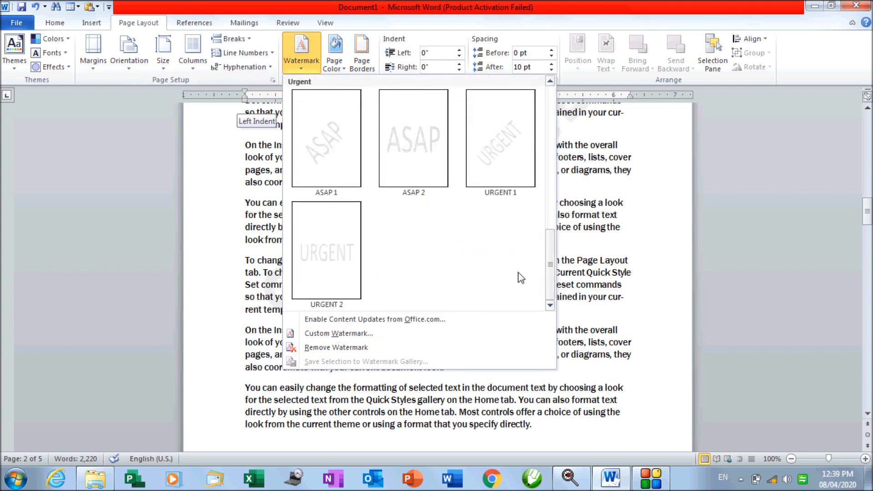
Set the Printed Watermark dialog to No watermark and apply it
click(329, 333)
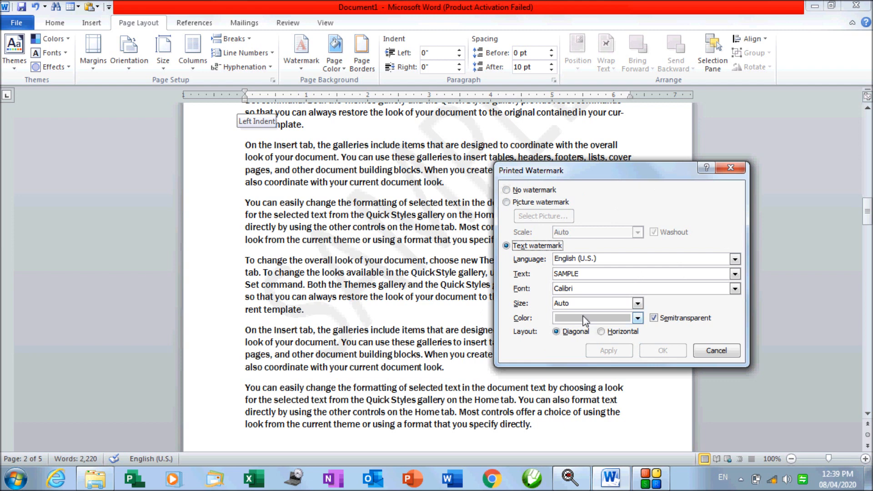
click(524, 193)
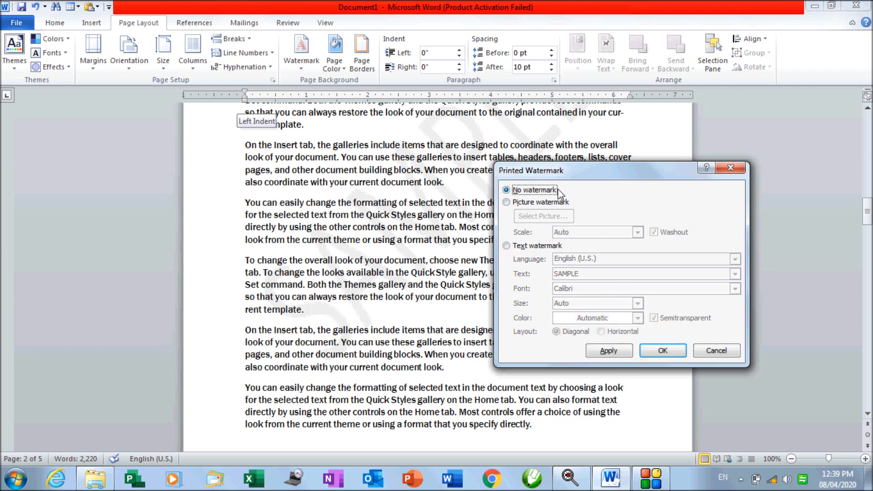
click(601, 352)
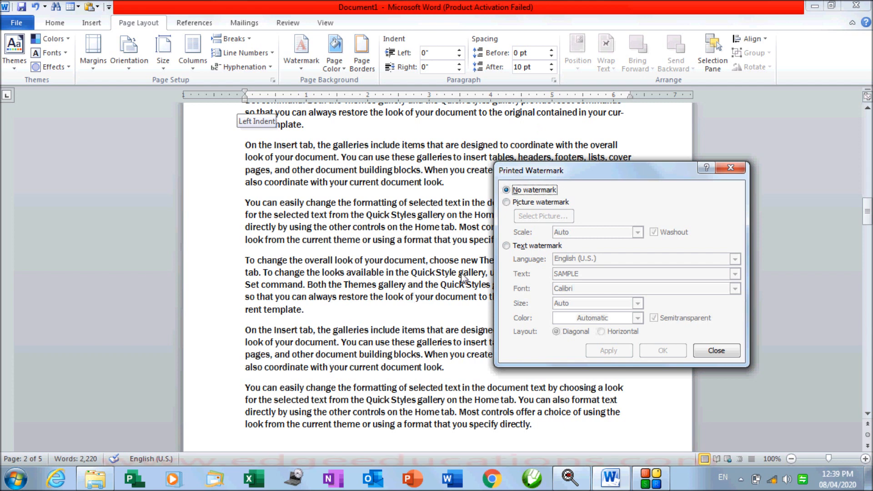
Apply edge educations.jpg as a picture watermark
click(511, 203)
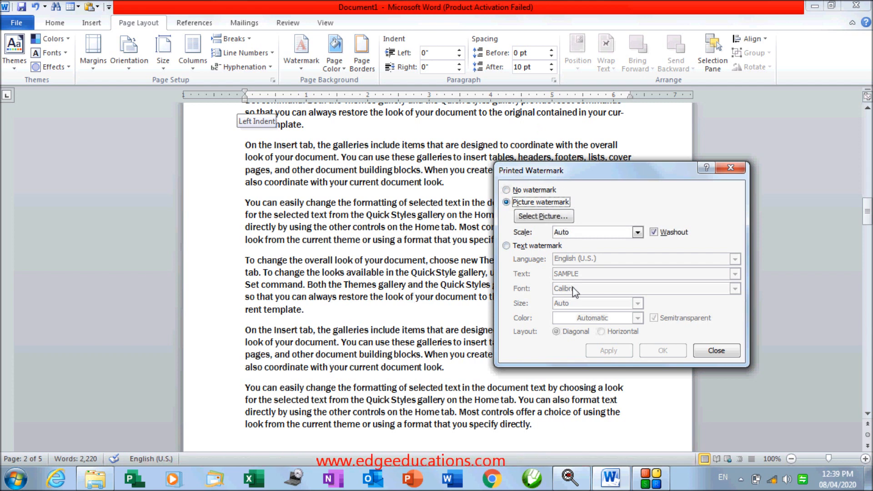
click(557, 221)
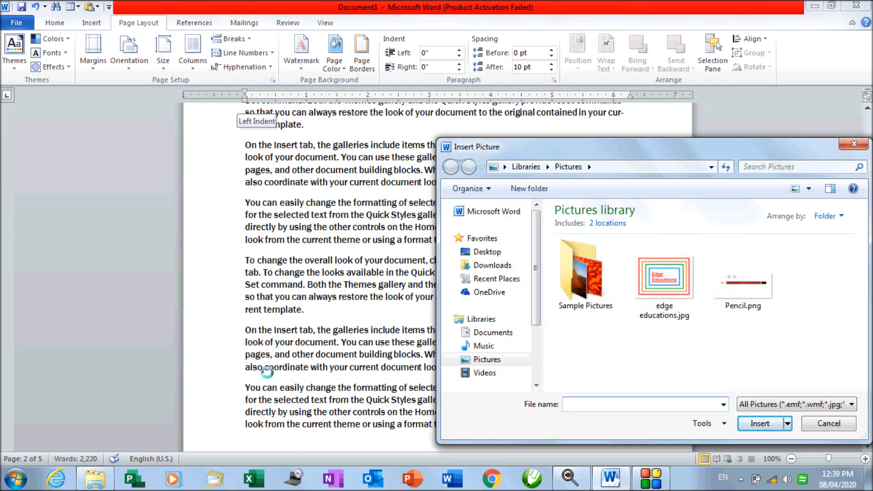
click(665, 291)
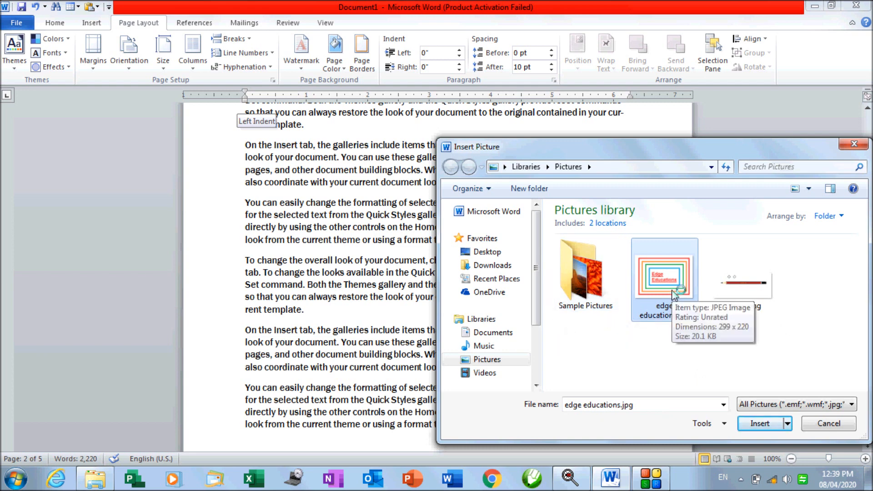
click(755, 423)
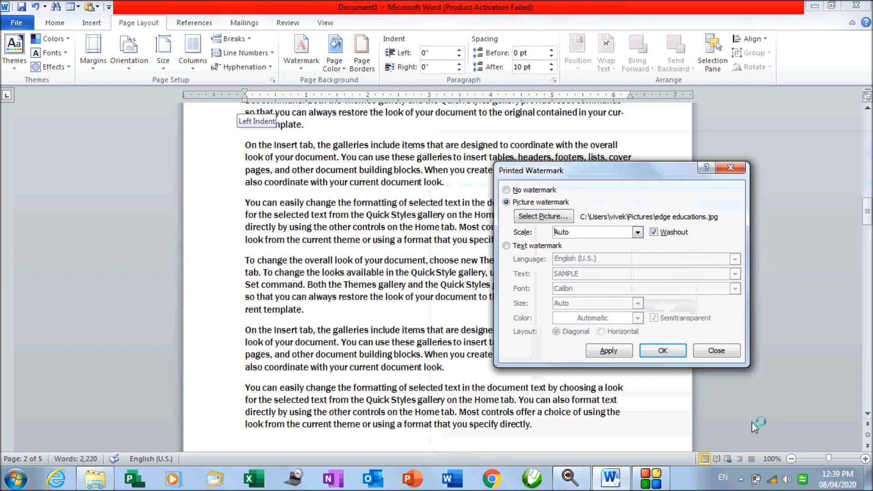
click(610, 352)
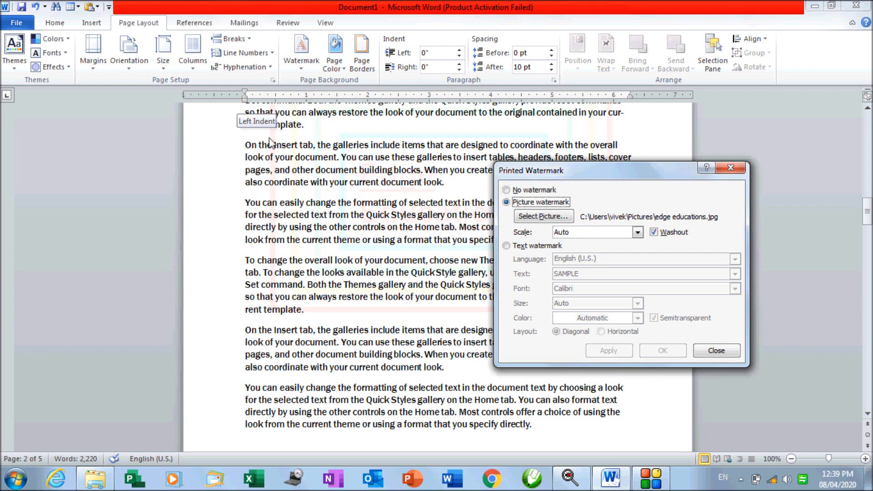
Switch the watermark picture to Tulips.jpg from the Sample Pictures folder
click(552, 221)
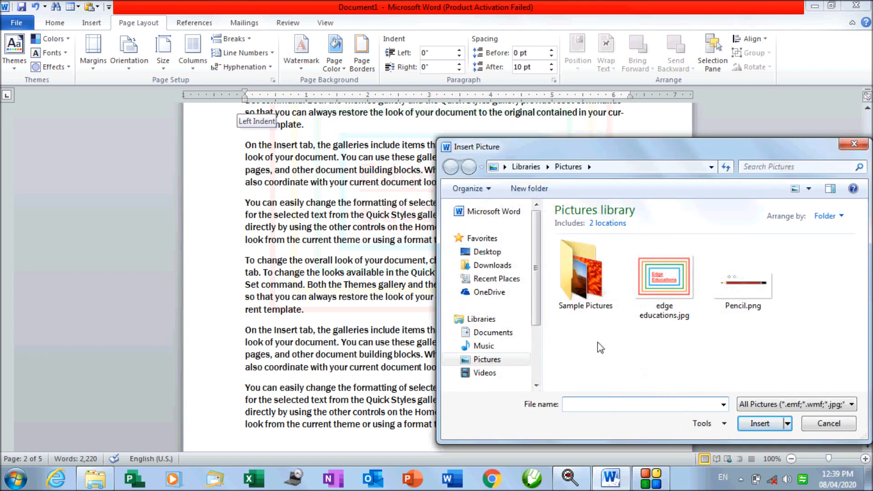
click(590, 289)
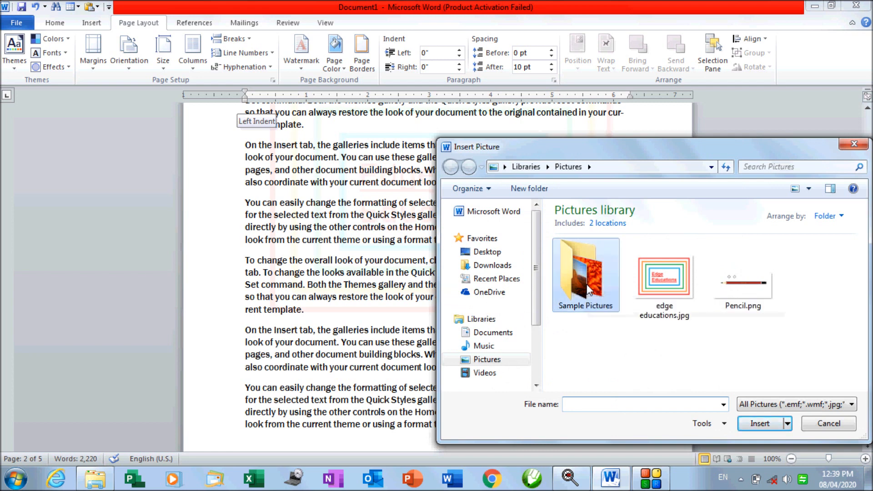
double_click(590, 290)
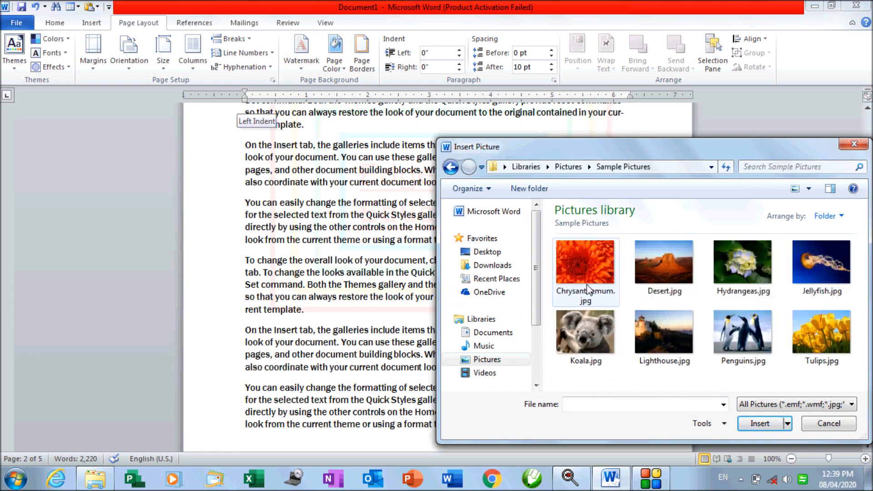
click(812, 345)
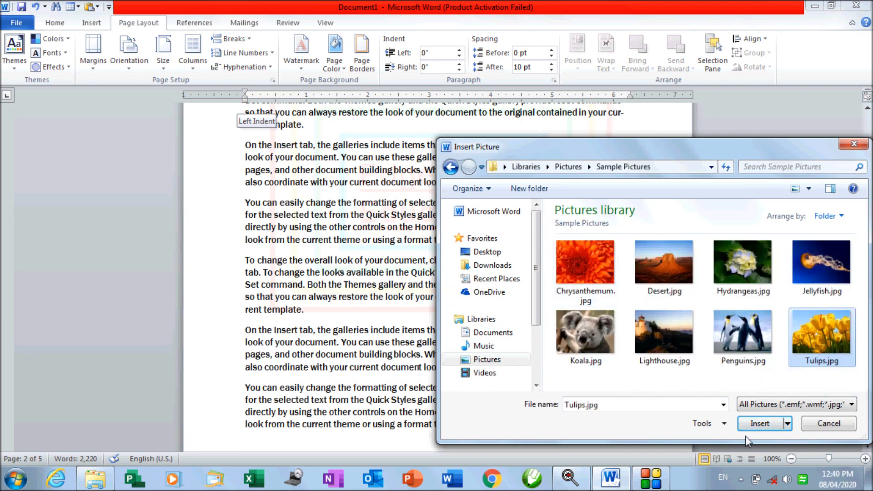
click(756, 424)
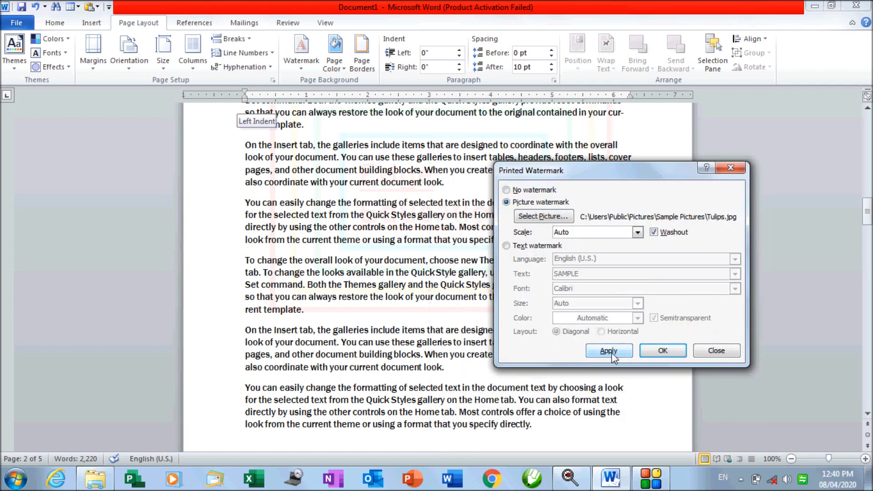
Apply the Tulips picture watermark, then try it at 500% scale
click(609, 351)
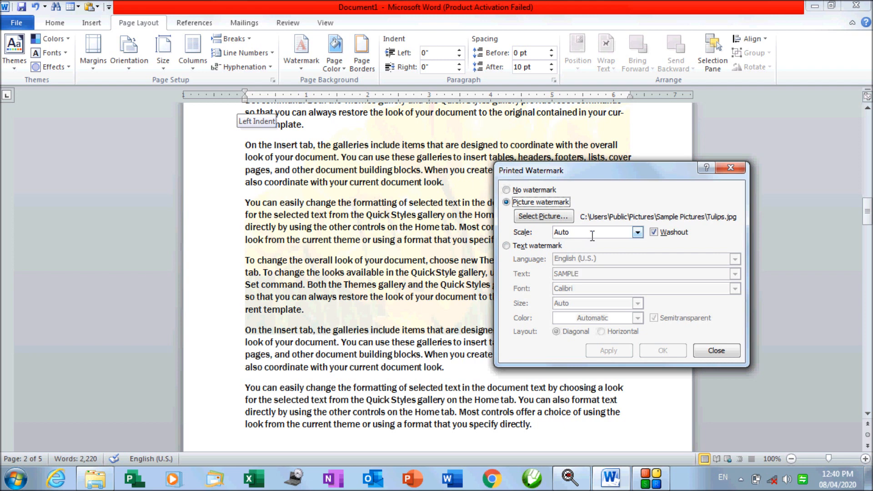
click(638, 233)
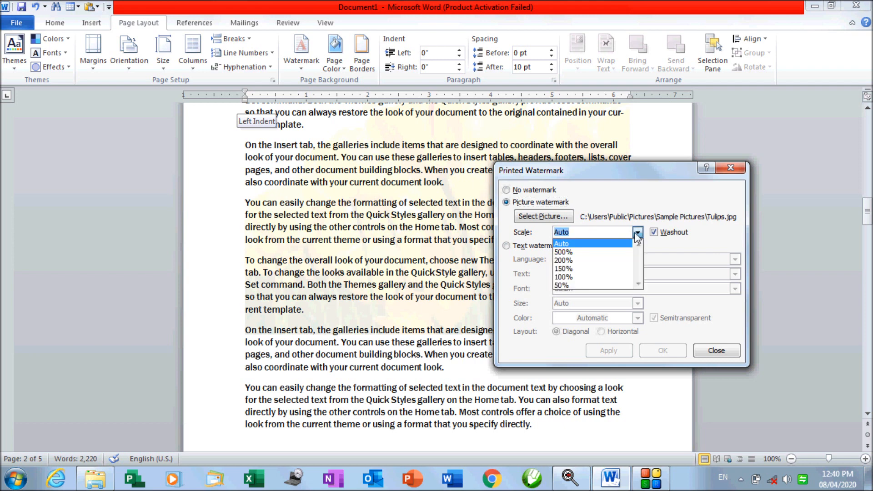
click(615, 255)
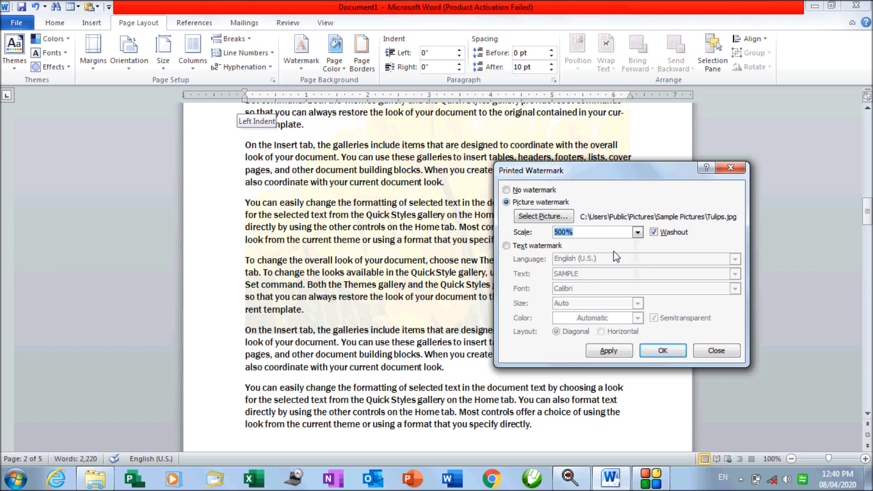
click(613, 354)
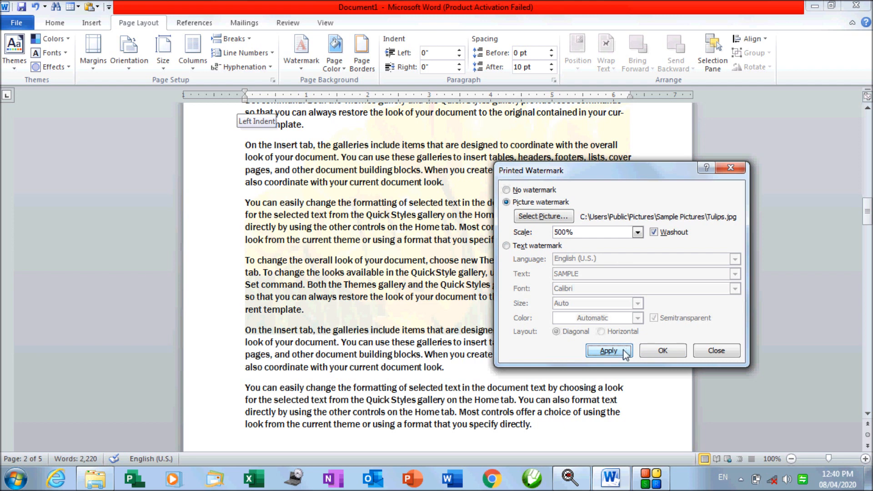
click(626, 354)
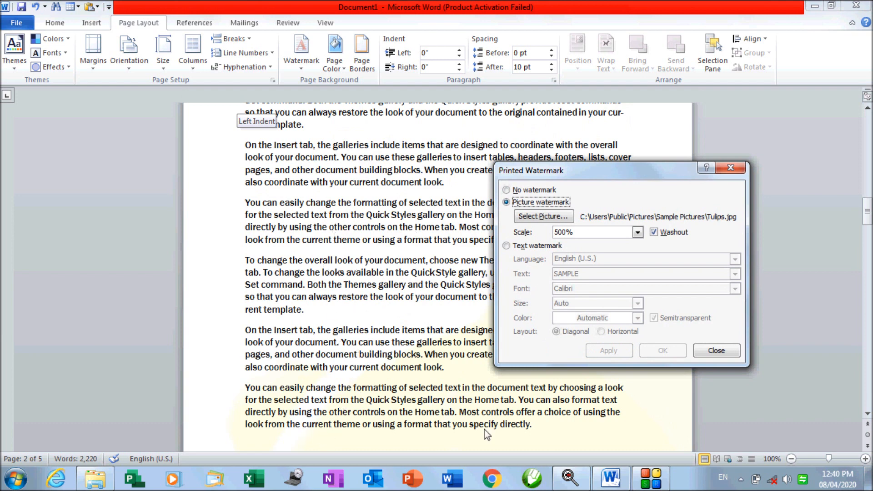
Try the tulip watermark at 100% scale, then return the scale to Auto
click(638, 232)
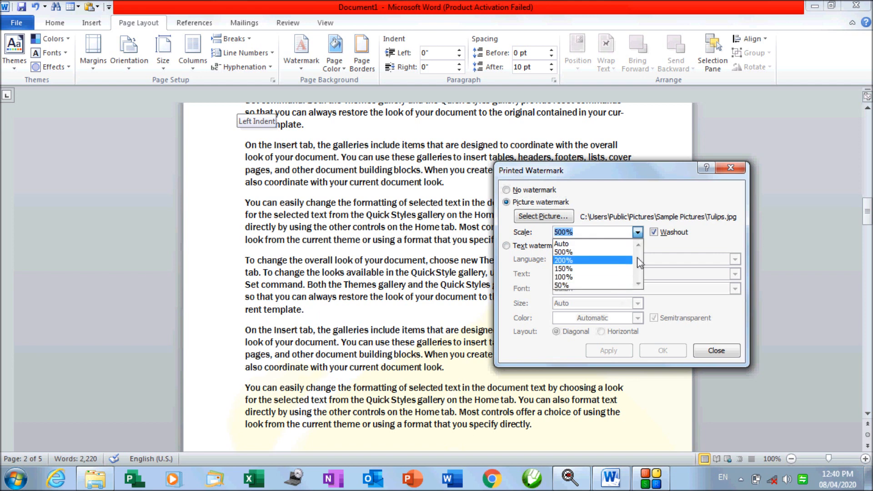
click(604, 277)
click(603, 353)
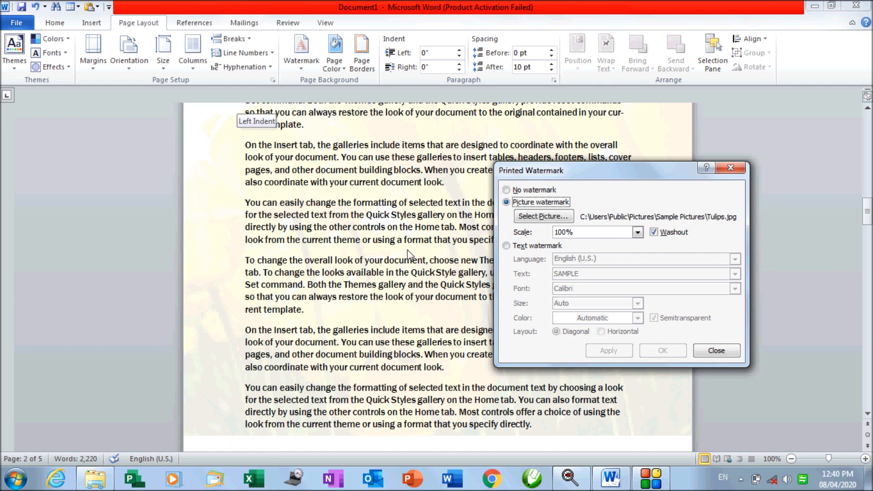
click(638, 232)
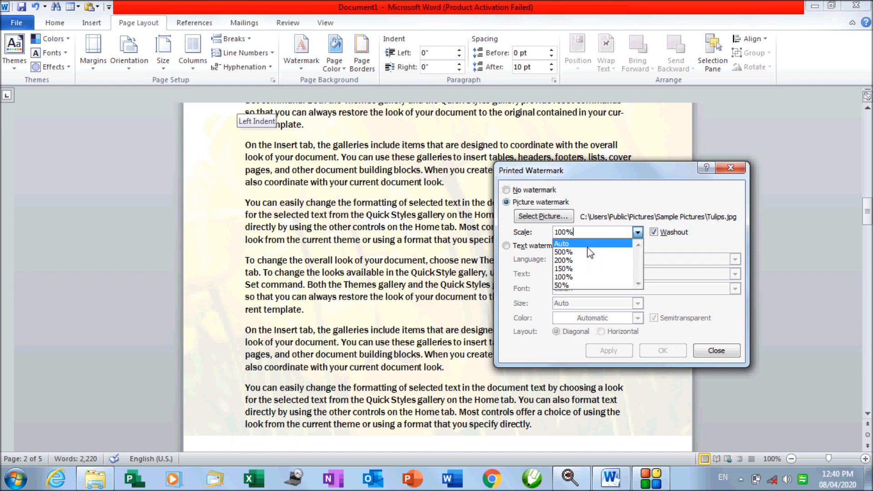
click(588, 245)
click(604, 355)
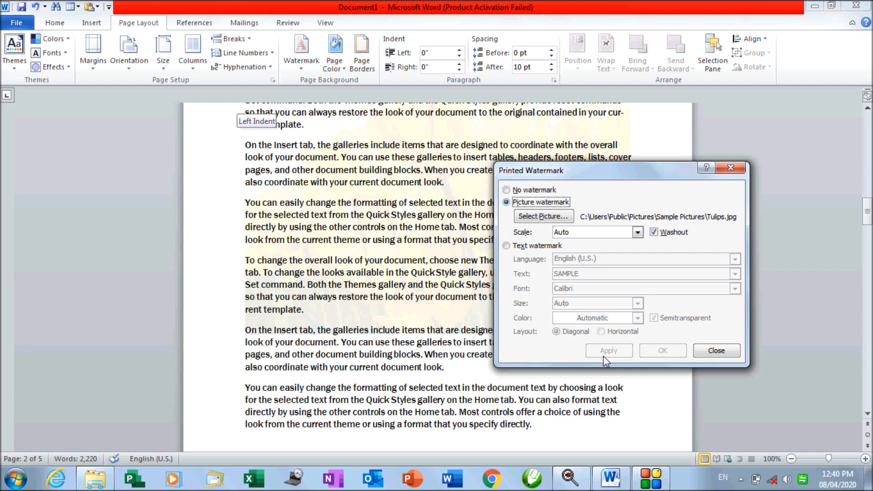
Preview the tulips in full colour with Washout off, then reapply Washout
click(669, 233)
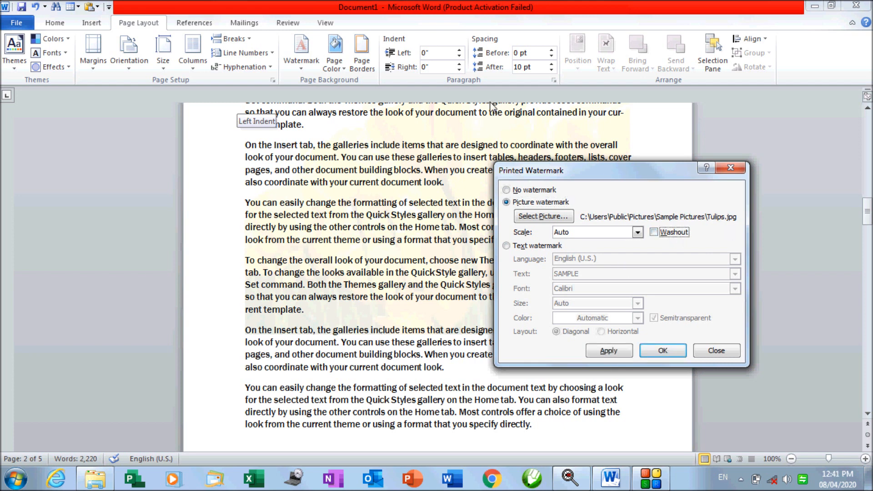
click(602, 351)
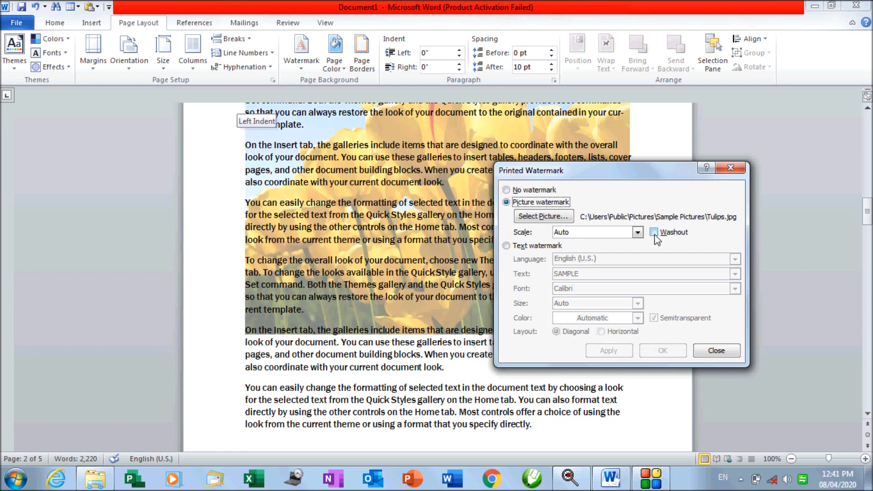
click(655, 232)
click(608, 352)
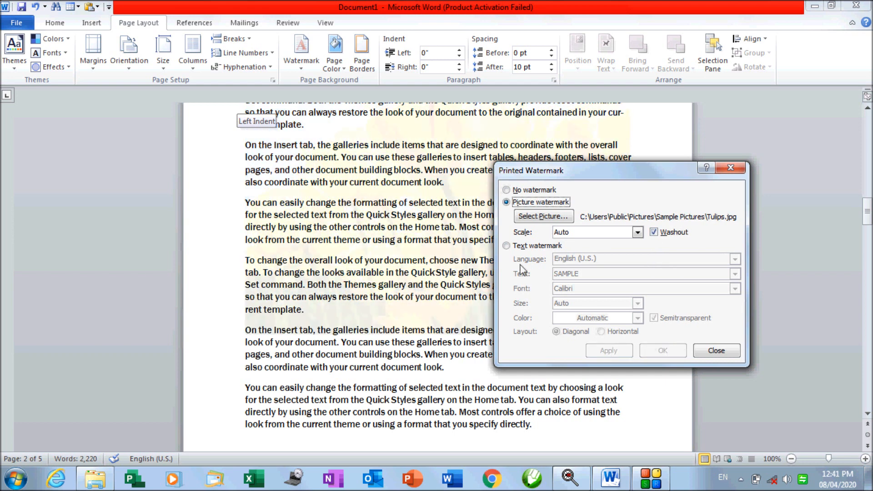
Switch to a text watermark reading EDGE EDUCATION in place of SAMPLE
click(506, 246)
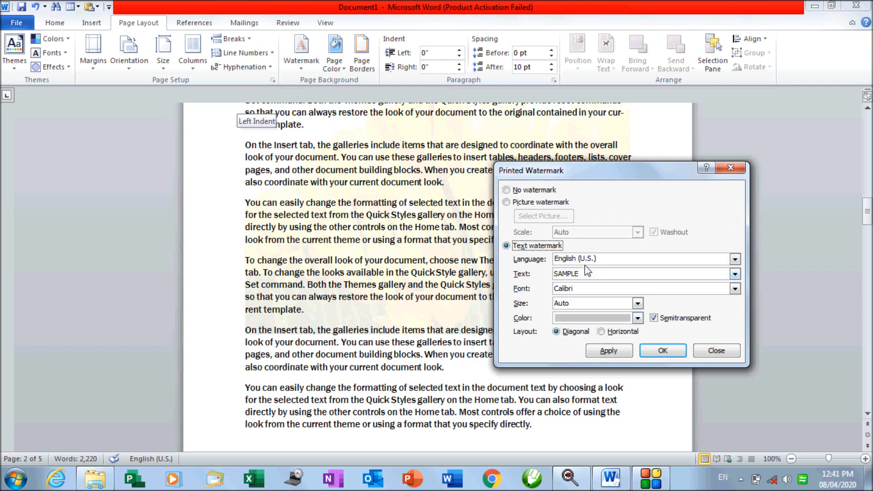
drag(589, 273, 556, 274)
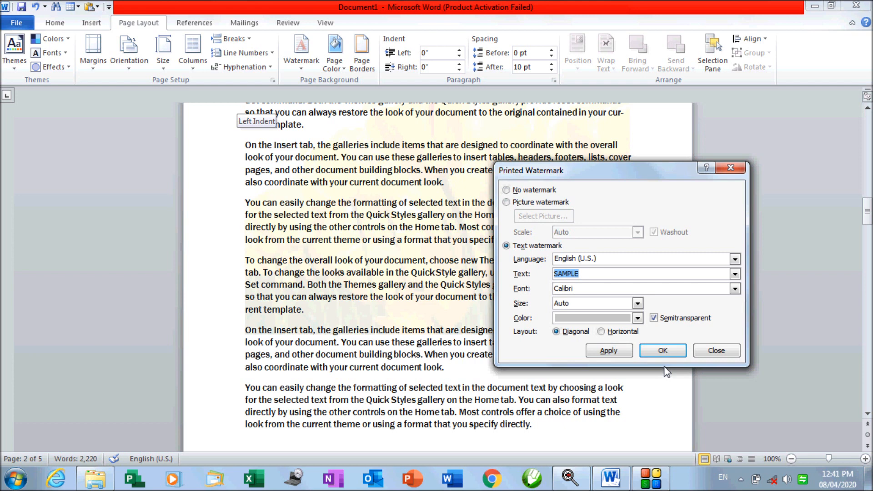
text(EDGE EDUCATIONS)
click(602, 352)
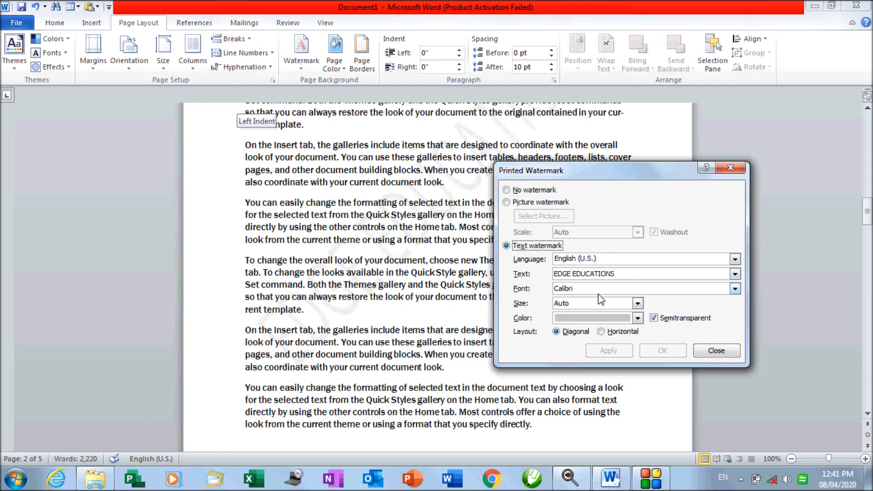
Keep the watermark font Calibri and set its size to 80
click(736, 290)
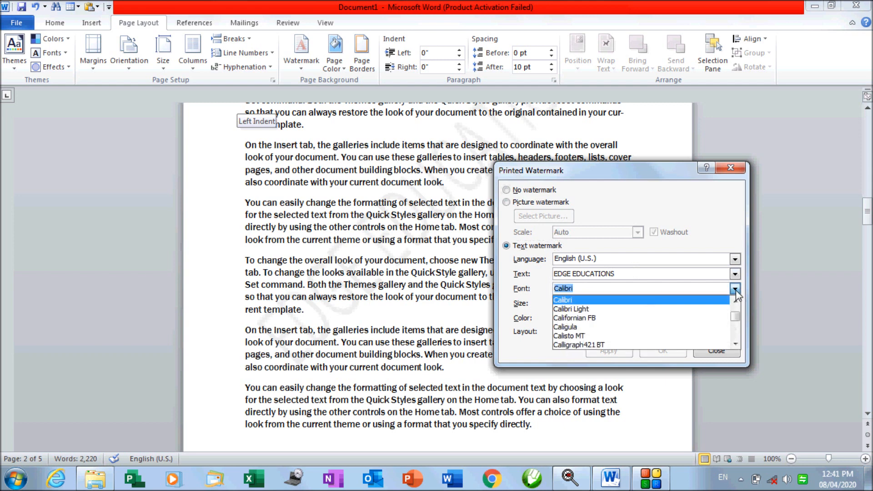
click(599, 288)
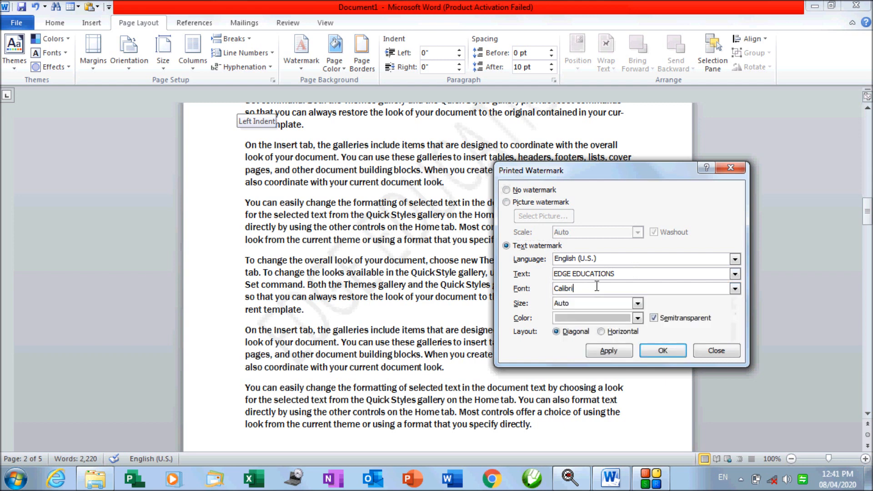
click(638, 303)
drag(639, 327, 639, 352)
click(560, 314)
click(609, 352)
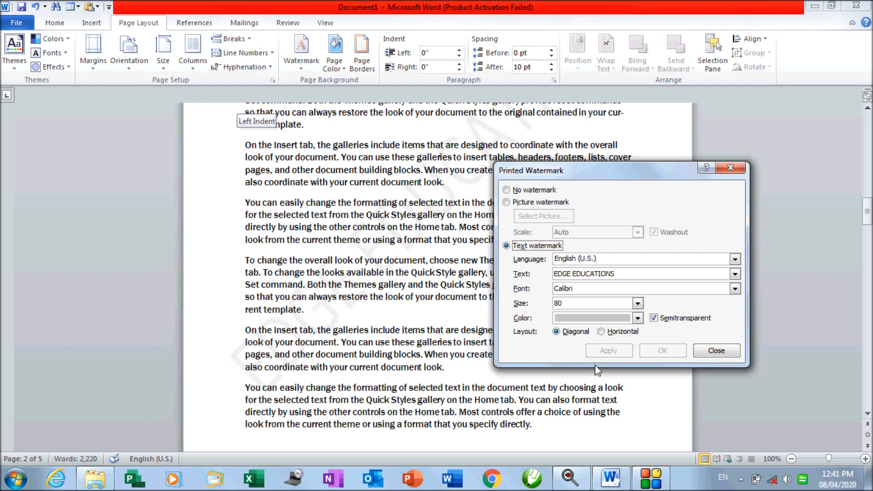
Colour the EDGE EDUCATIONS watermark text dark orange
click(638, 318)
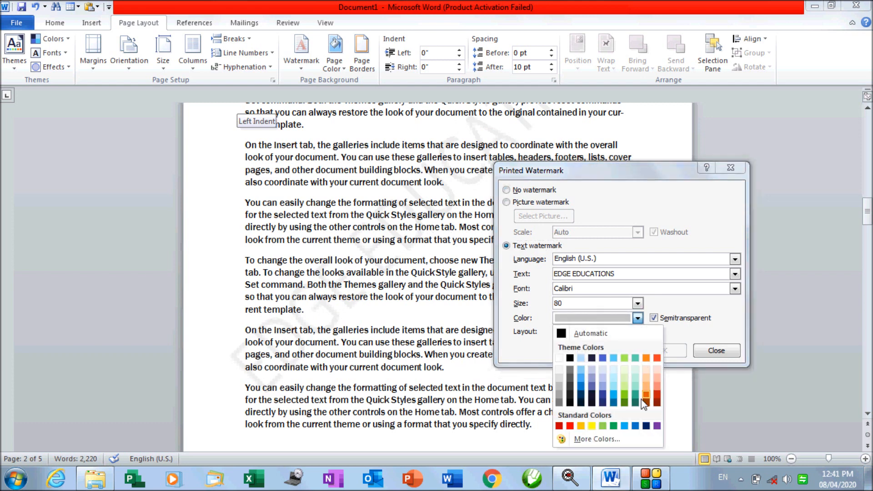
click(646, 395)
click(610, 350)
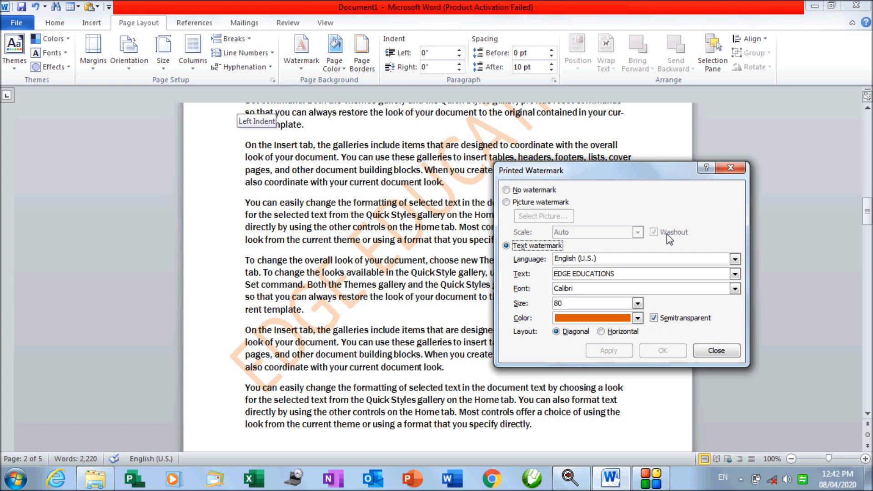
Try the watermark fully opaque, then restore semitransparency and choose Horizontal layout
click(653, 318)
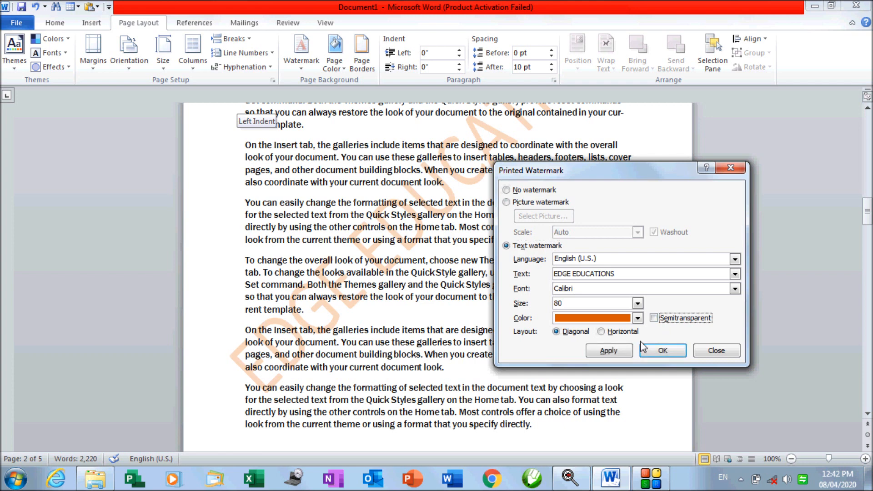
click(610, 351)
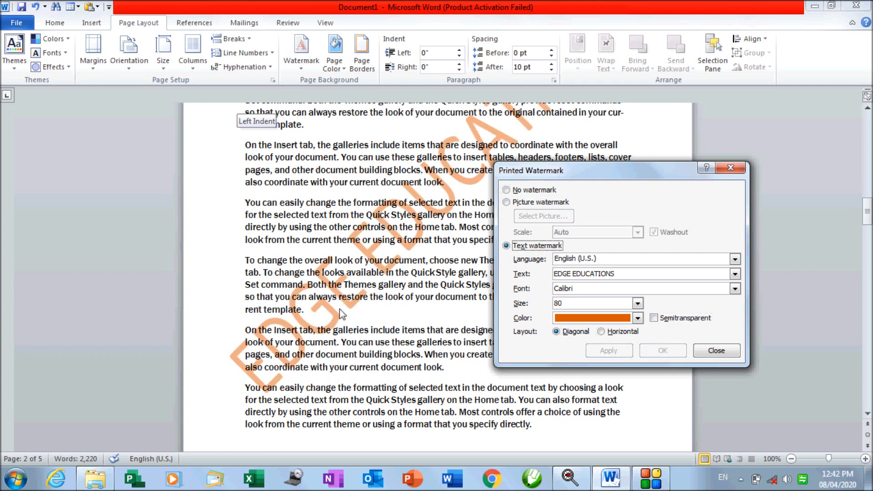
click(654, 318)
click(617, 351)
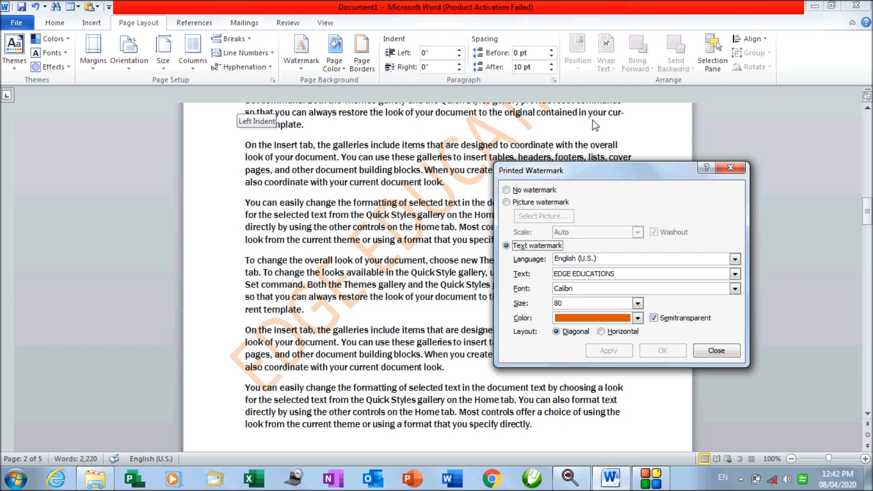
click(601, 331)
Apply the horizontal layout and set the watermark size to Auto
click(609, 353)
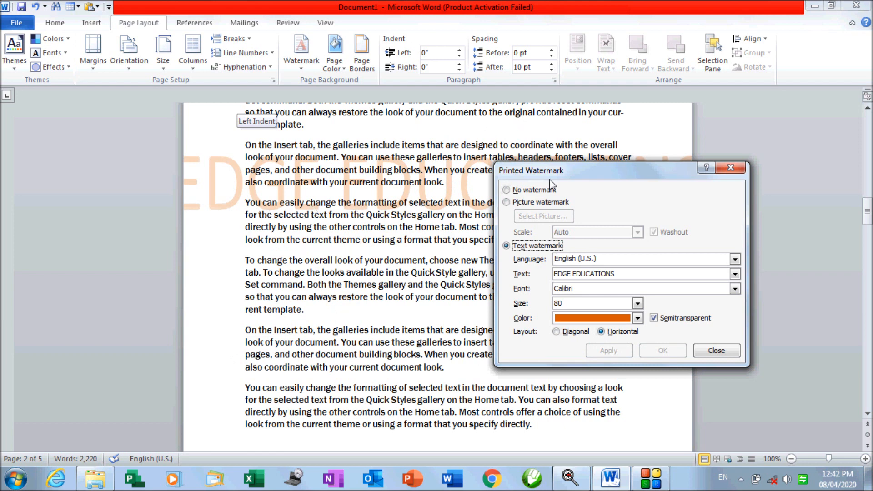
drag(554, 177, 519, 276)
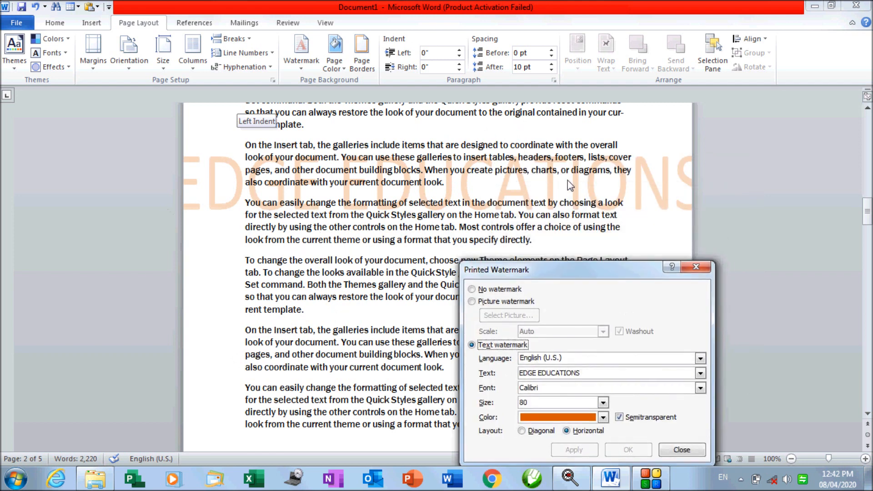
click(602, 402)
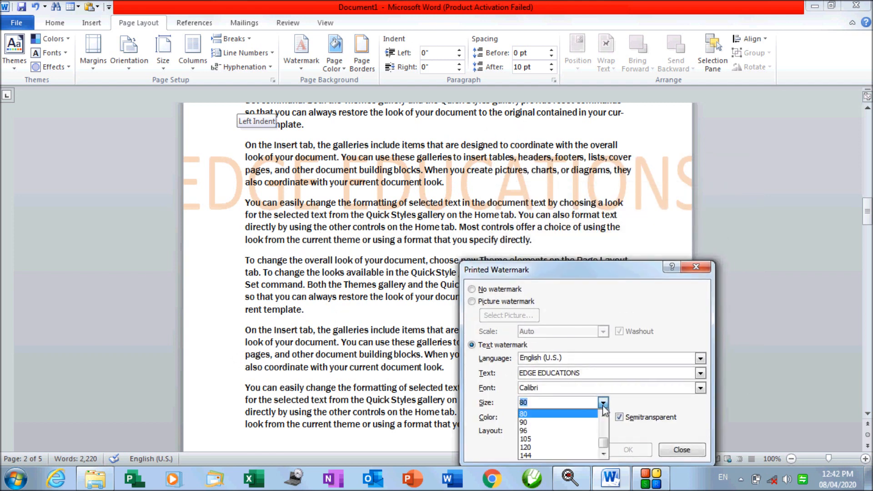
scroll(593, 423, up, 5)
click(550, 414)
drag(618, 270, 643, 226)
click(603, 406)
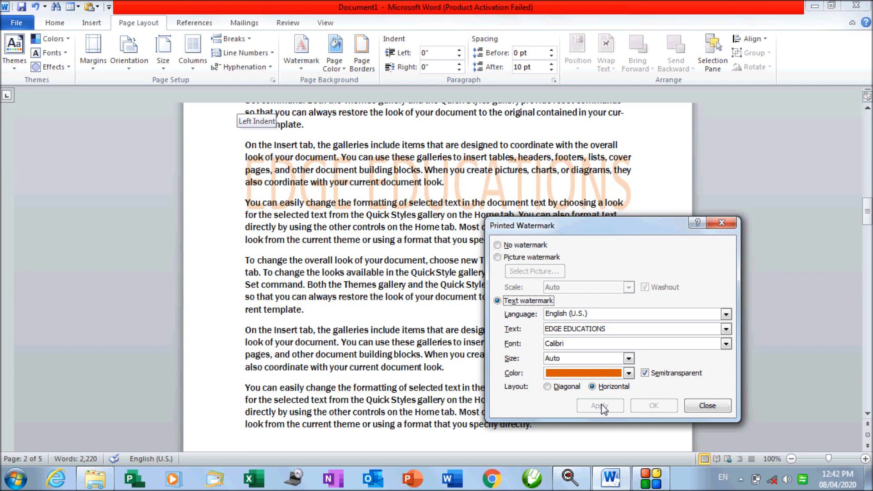
Compare diagonal against horizontal layout, keep horizontal, and close the watermark dialog
click(564, 387)
click(584, 406)
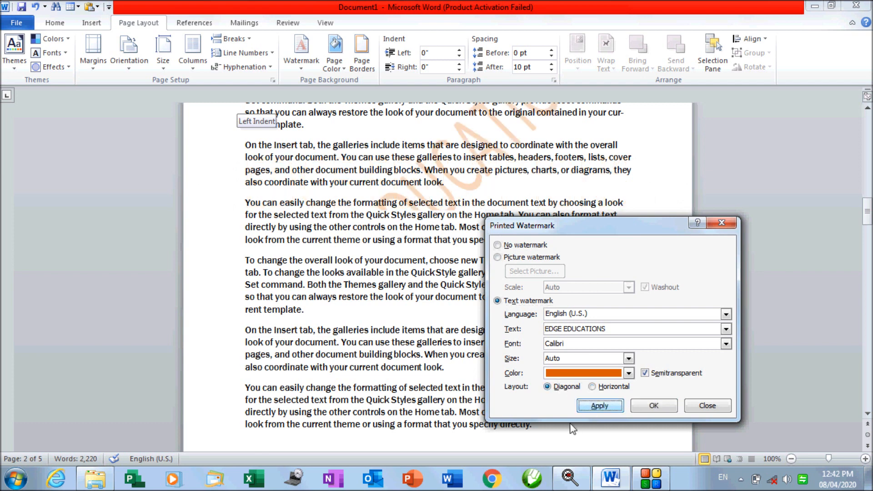
click(615, 386)
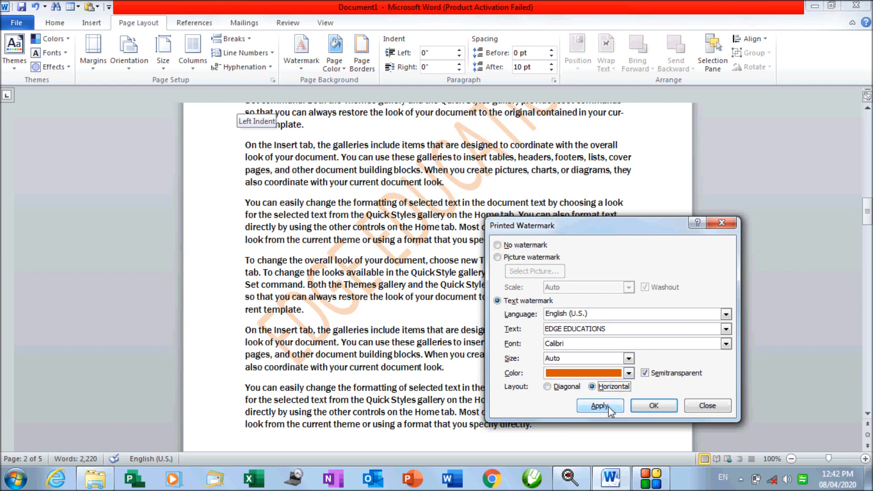
click(609, 406)
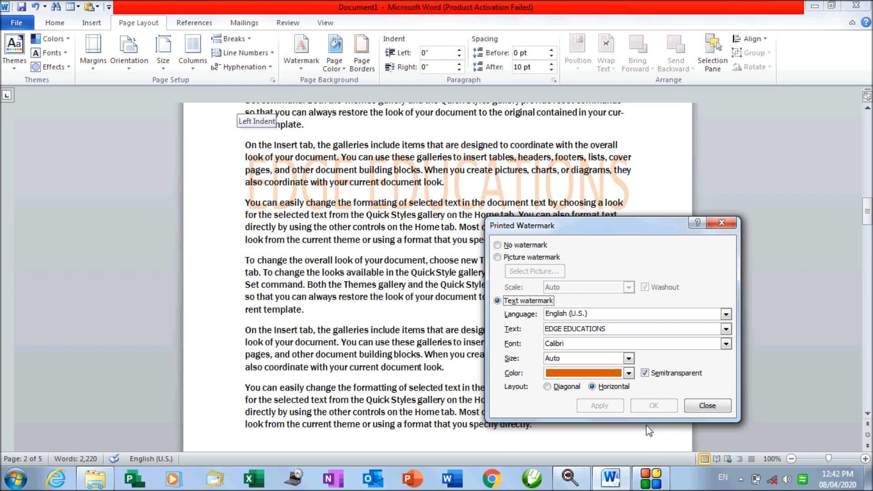
click(695, 412)
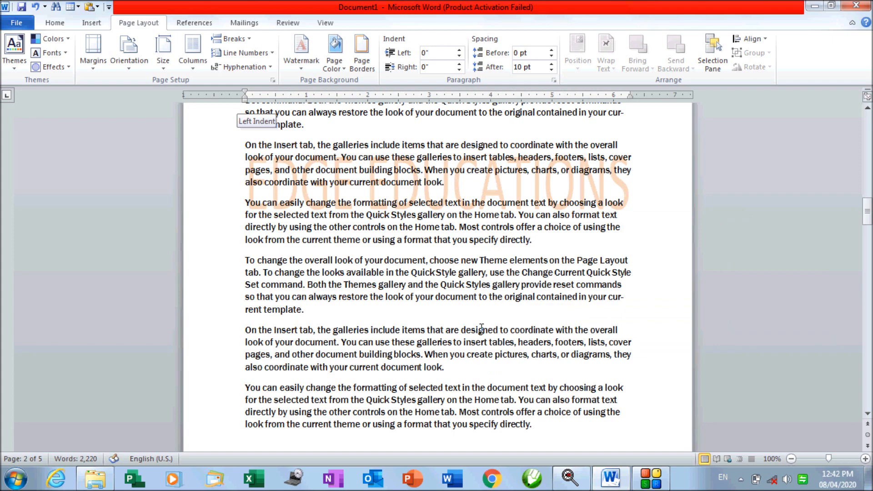
scroll(482, 327, down, 10)
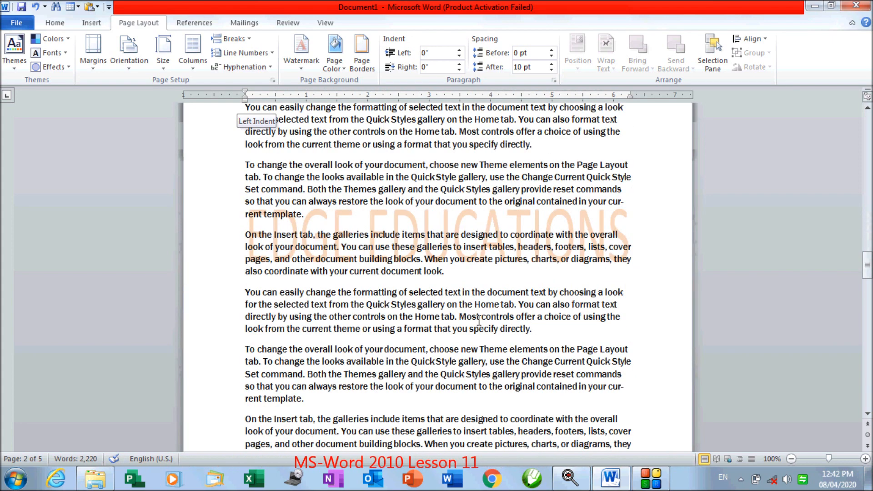
scroll(478, 321, down, 20)
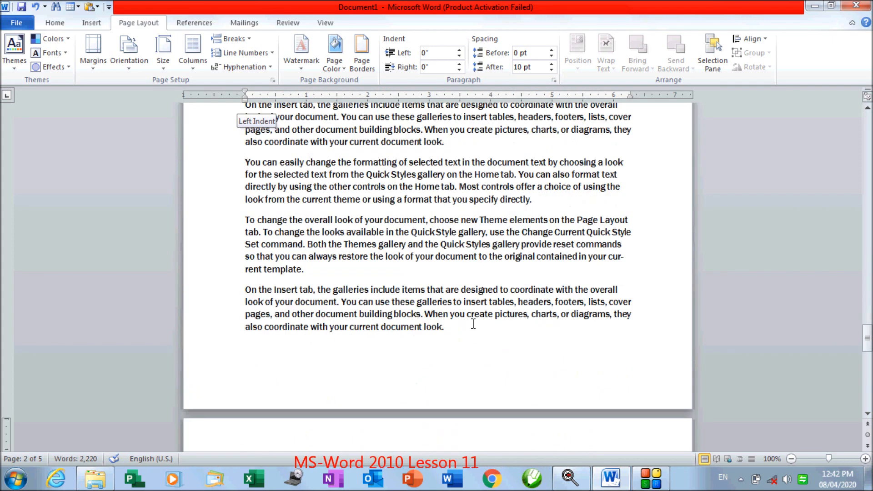
Remove the EDGE EDUCATIONS watermark from the document
click(316, 69)
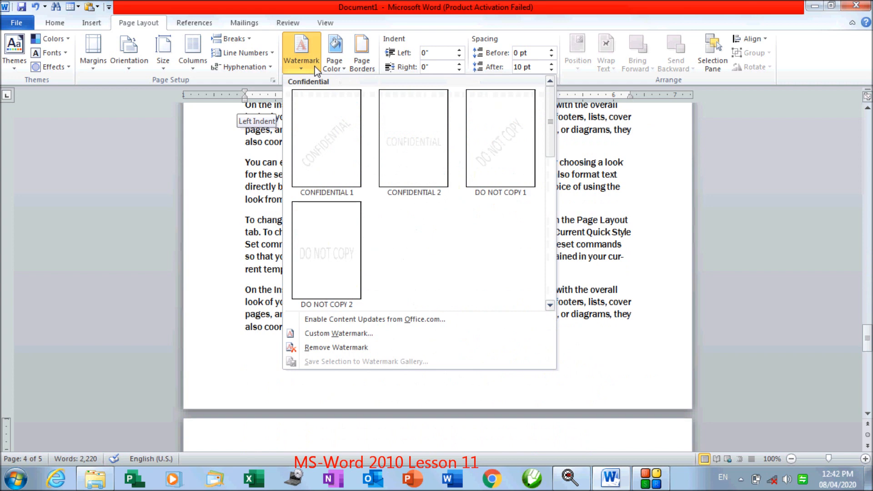
click(347, 348)
scroll(466, 335, up, 3)
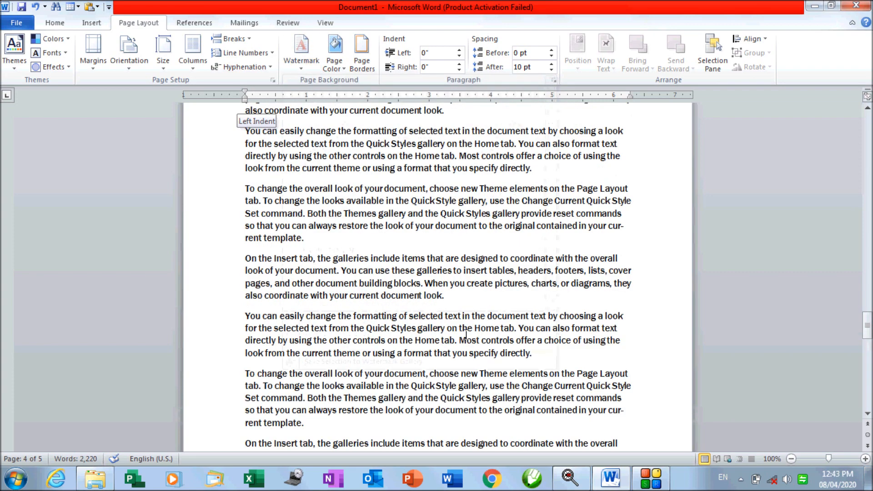
scroll(466, 335, up, 10)
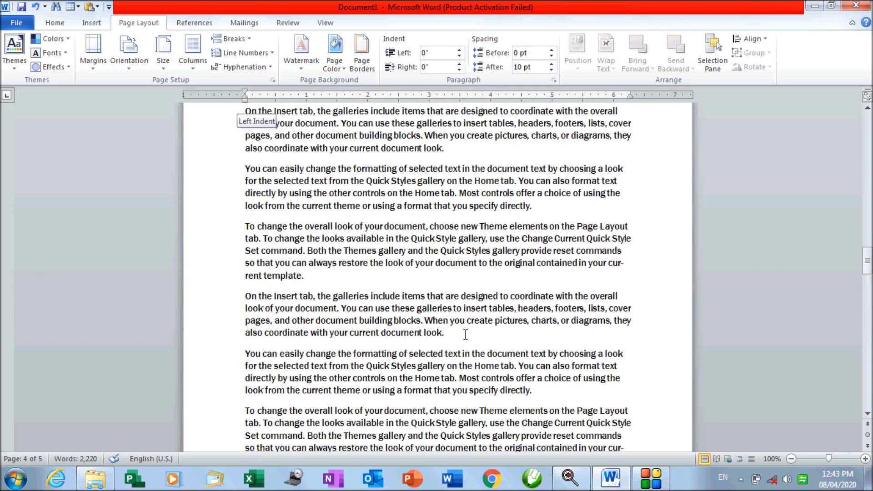
scroll(466, 336, up, 3)
scroll(388, 191, down, 8)
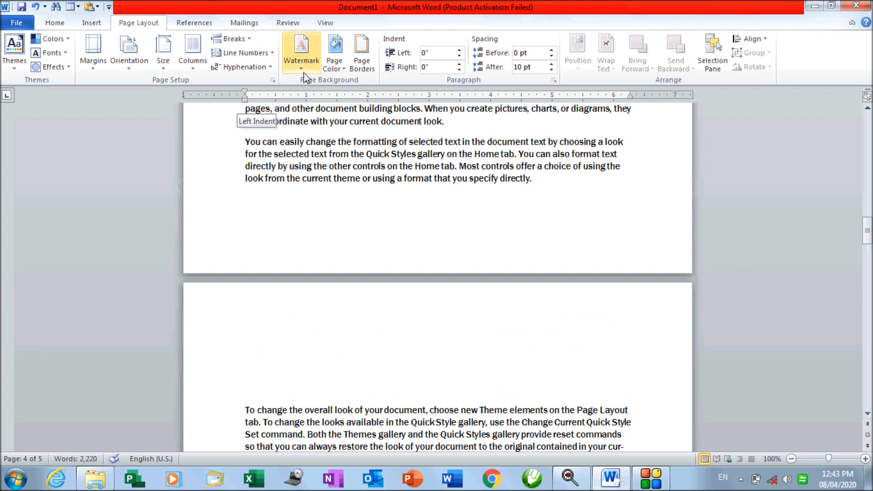
Bring the Watermark gallery back up for a new watermark
click(301, 53)
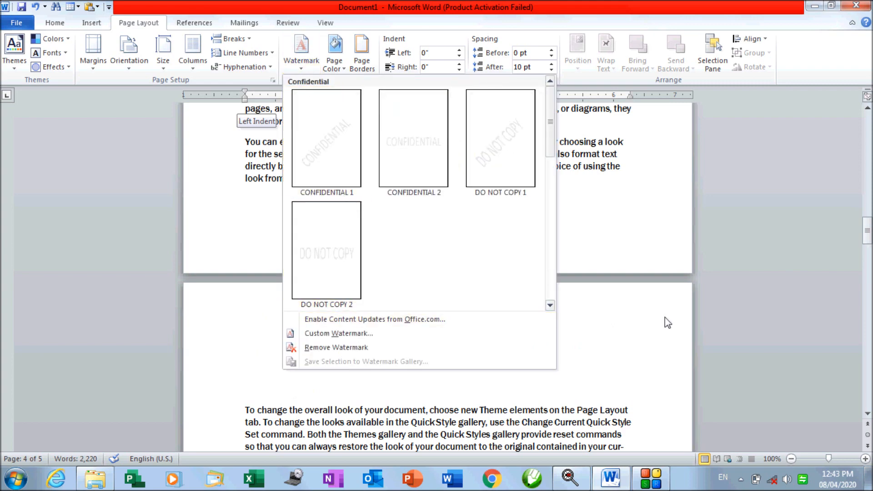
click(665, 318)
scroll(532, 366, up, 3)
scroll(531, 367, up, 6)
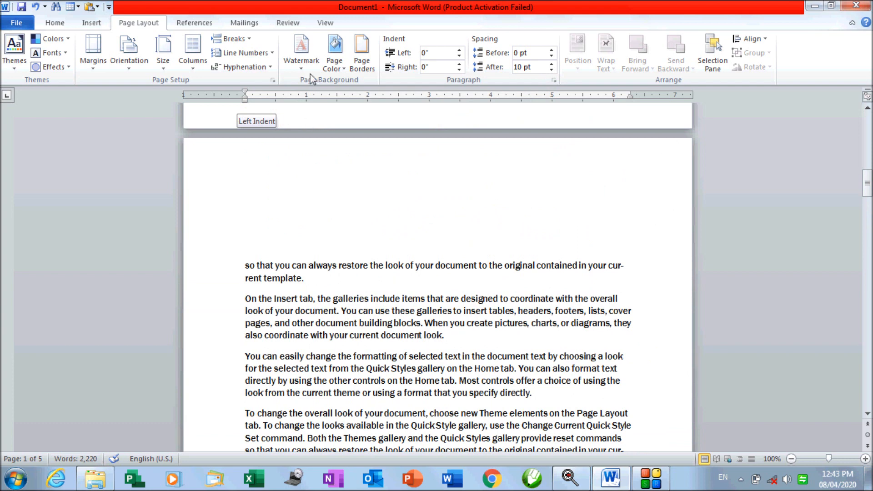
click(302, 53)
Start a custom text watermark, replacing ASAP with EDGE EDUCATIONS
click(342, 334)
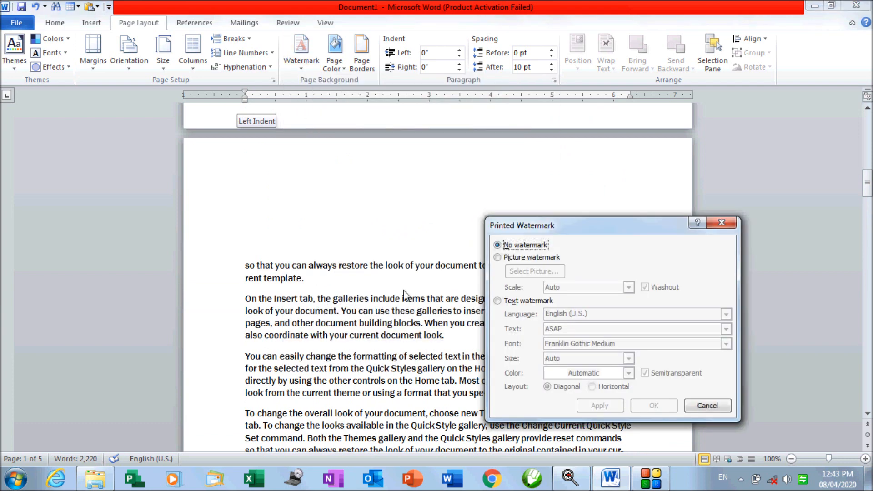
click(527, 301)
drag(586, 332, 517, 331)
text(EDGE EDUCATIONS)
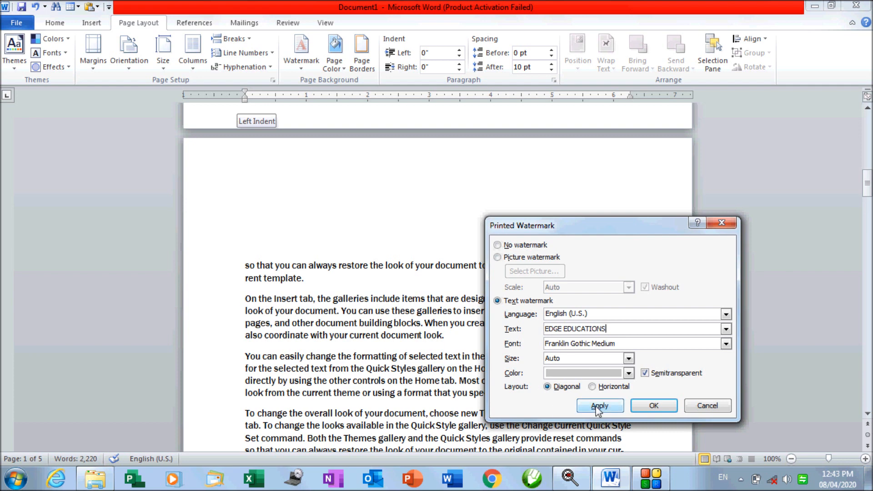
Make the watermark green, toggle semitransparency, and apply it
click(599, 377)
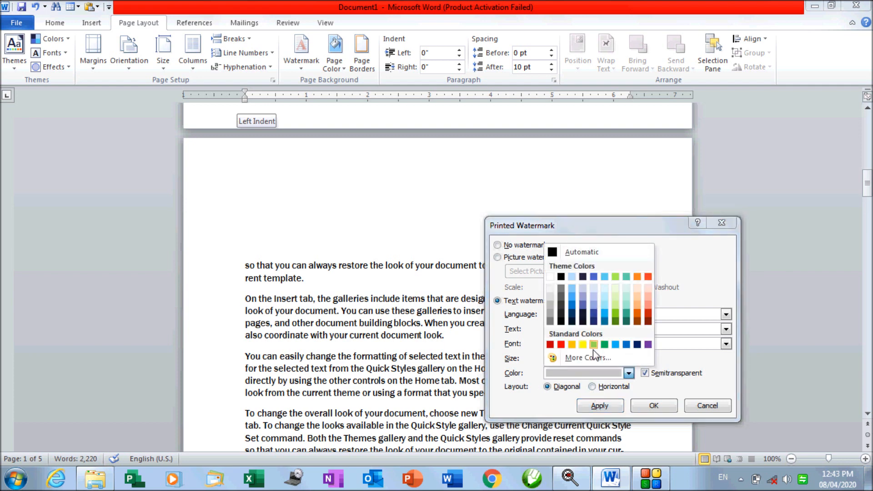
click(594, 344)
click(600, 405)
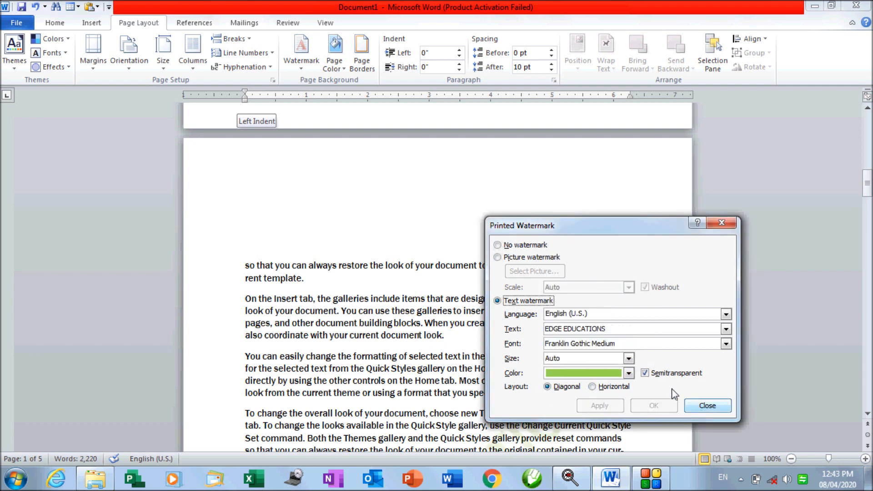
click(670, 374)
click(636, 406)
scroll(595, 359, down, 15)
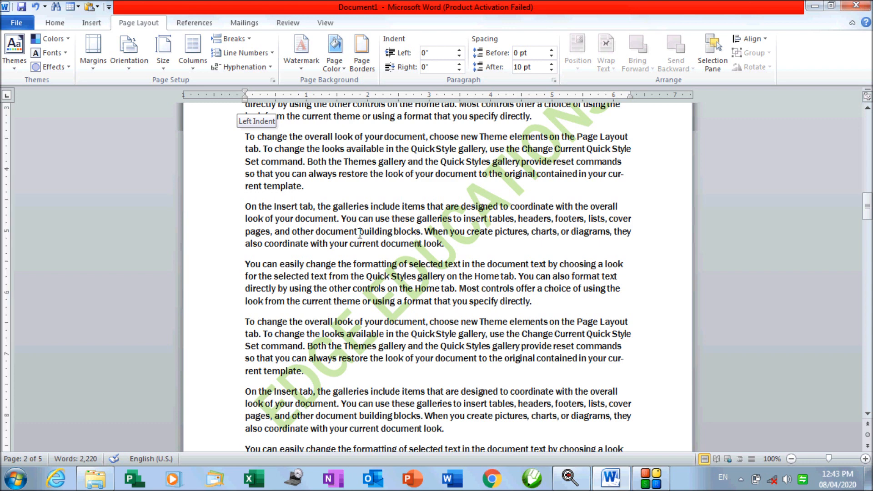
click(339, 67)
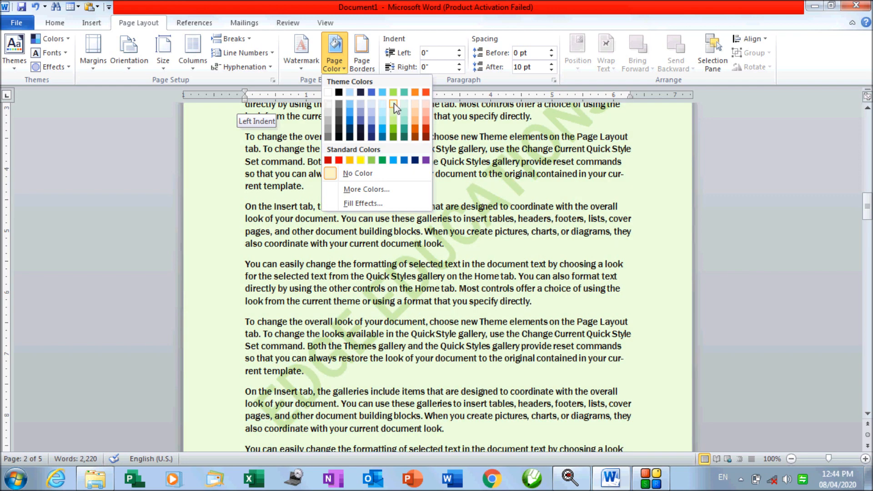
Fill the pages with a light orange page colour
click(415, 105)
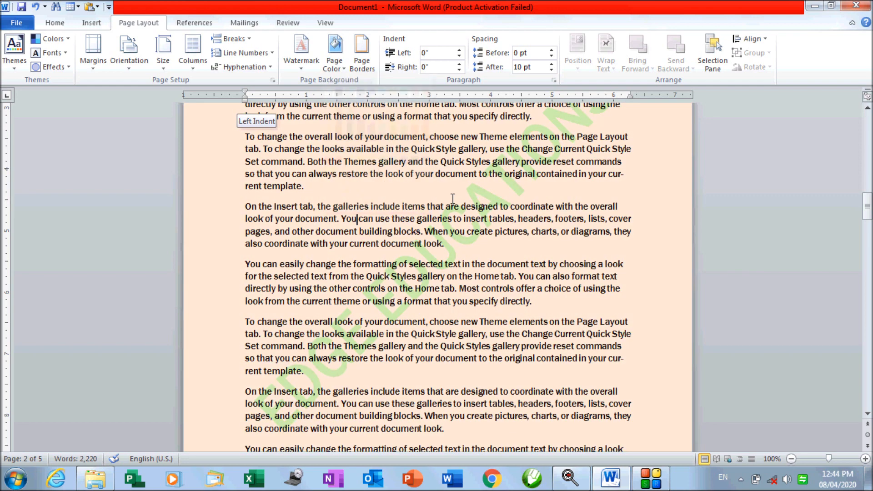
scroll(450, 203, down, 15)
scroll(450, 203, down, 3)
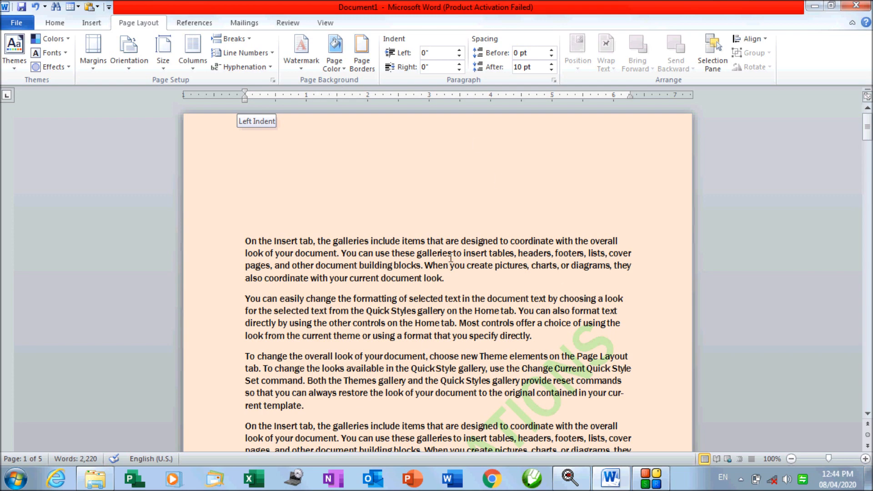
scroll(448, 261, down, 2)
scroll(448, 261, down, 15)
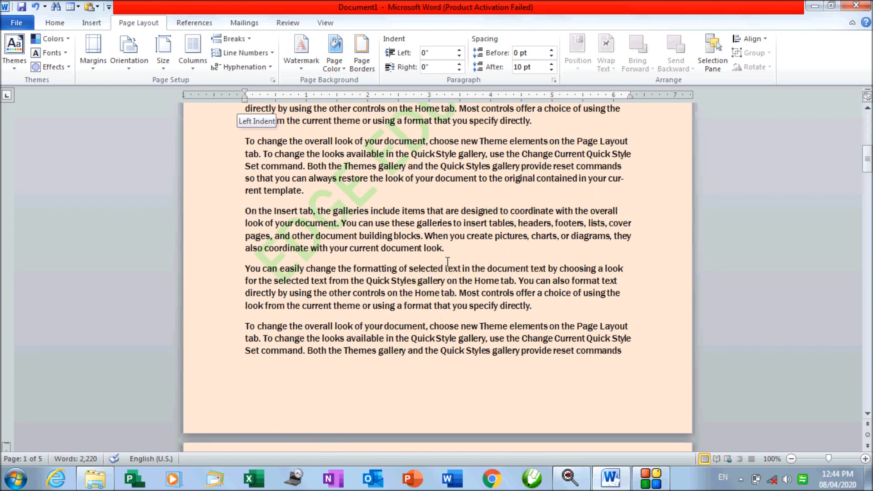
scroll(448, 262, down, 15)
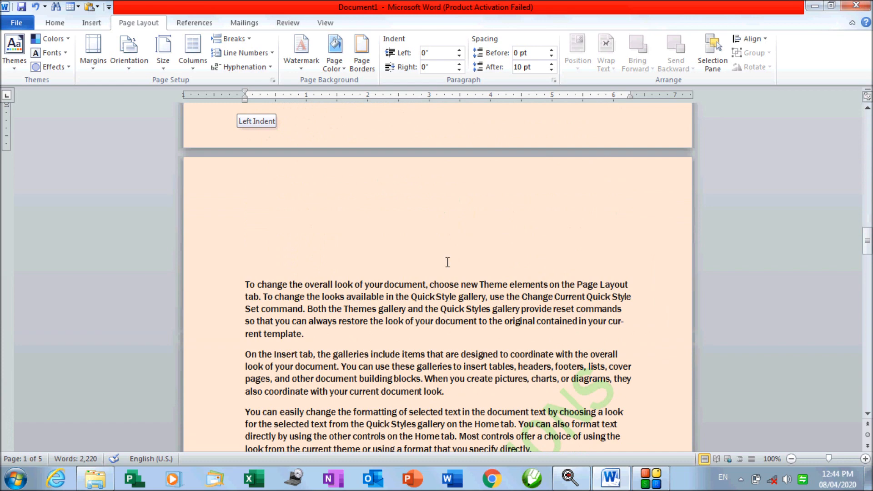
scroll(449, 268, up, 18)
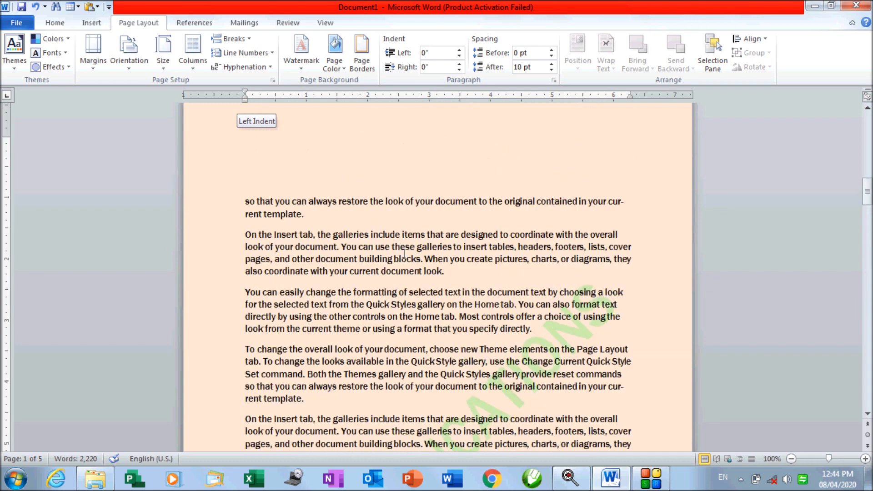
click(332, 68)
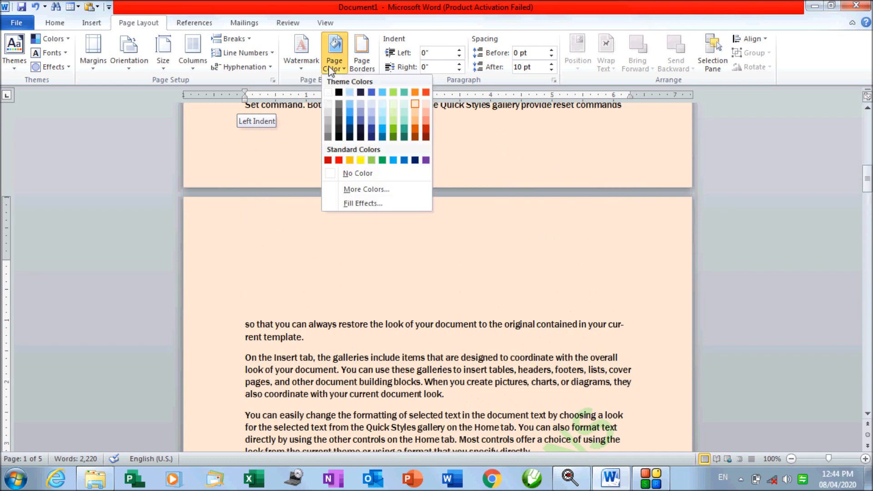
Browse the Texture and Pattern fill effects before returning to Gradient
click(354, 206)
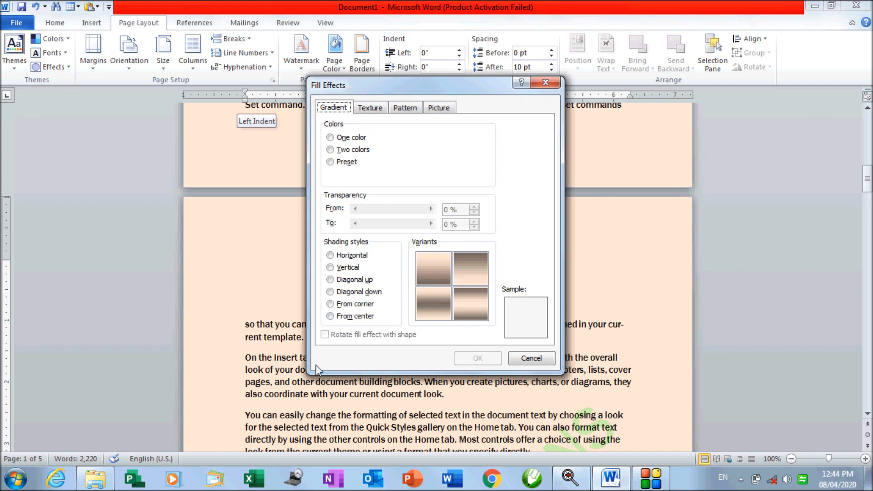
click(364, 112)
click(407, 108)
click(438, 109)
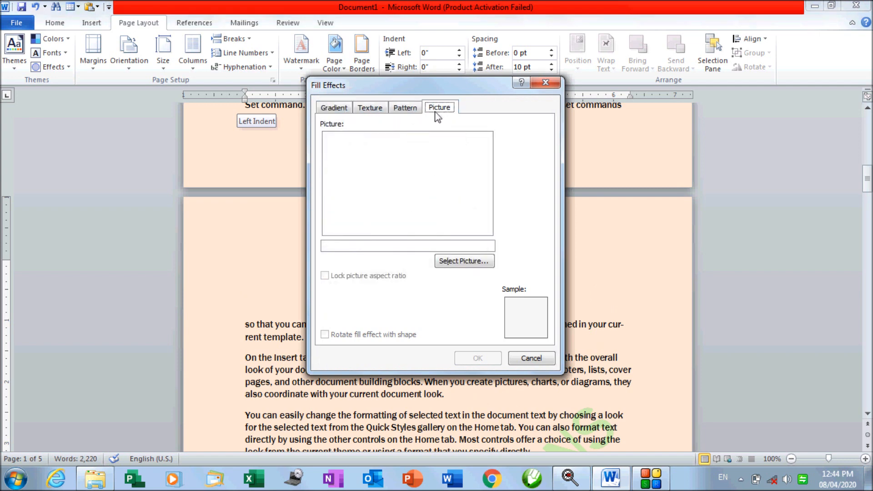
click(333, 109)
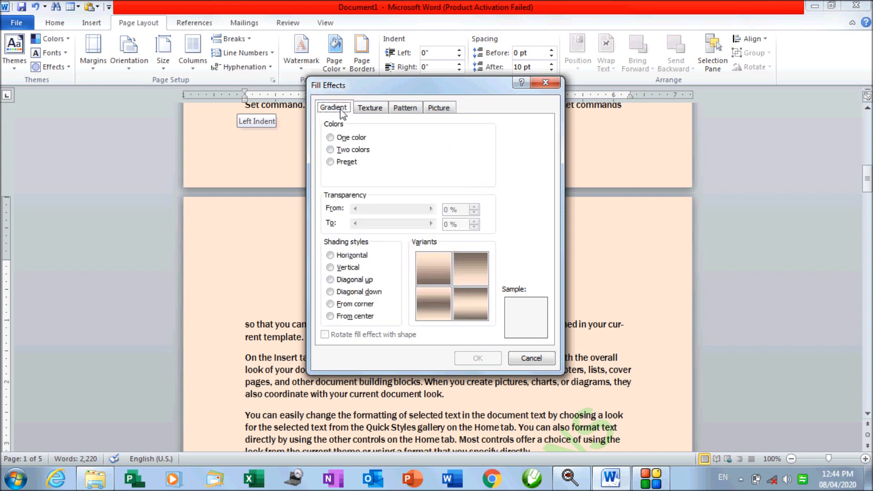
Set a one-colour gradient, trying salmon before choosing green
click(352, 138)
click(473, 148)
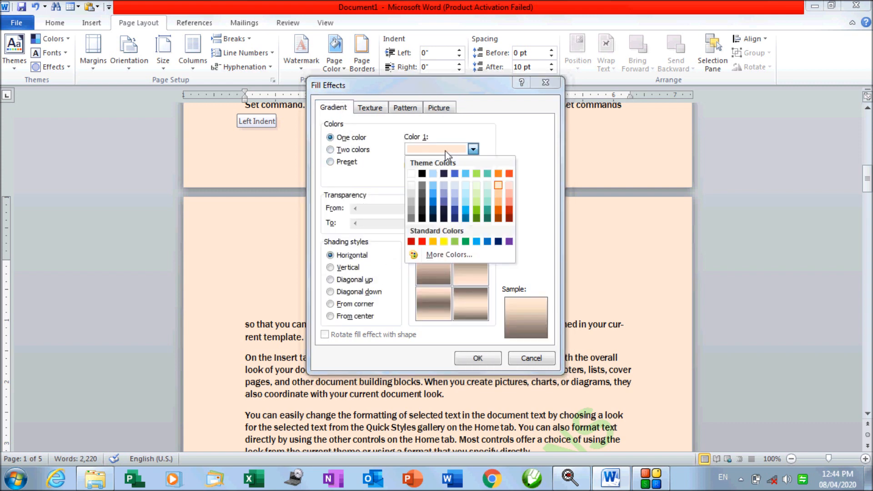
click(511, 193)
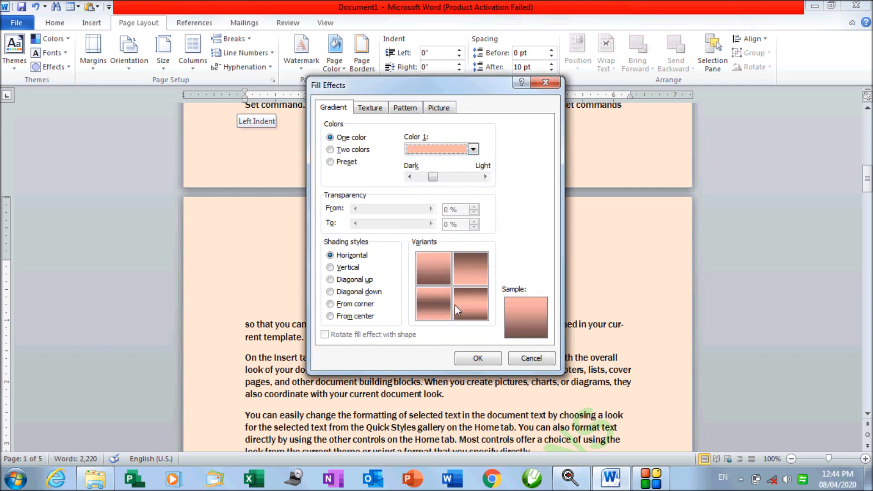
drag(433, 91, 545, 115)
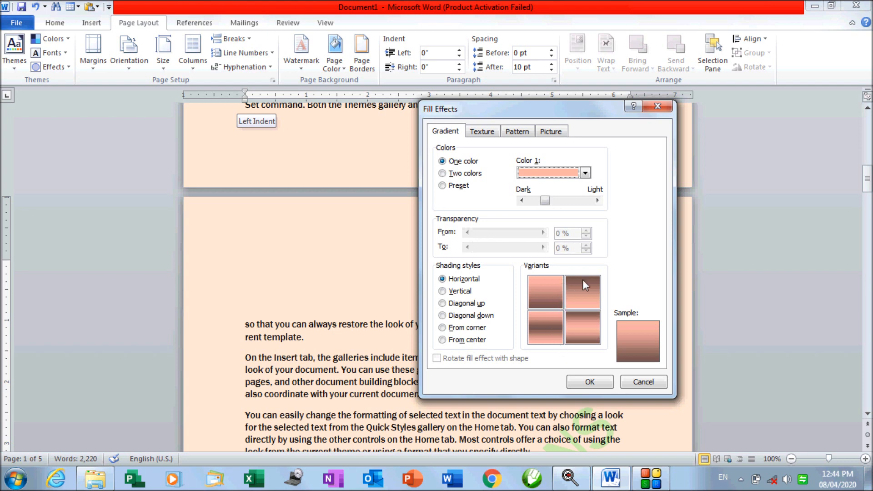
mouse_move(546, 201)
mouse_down()
mouse_move(594, 204)
mouse_move(537, 210)
mouse_up()
click(585, 173)
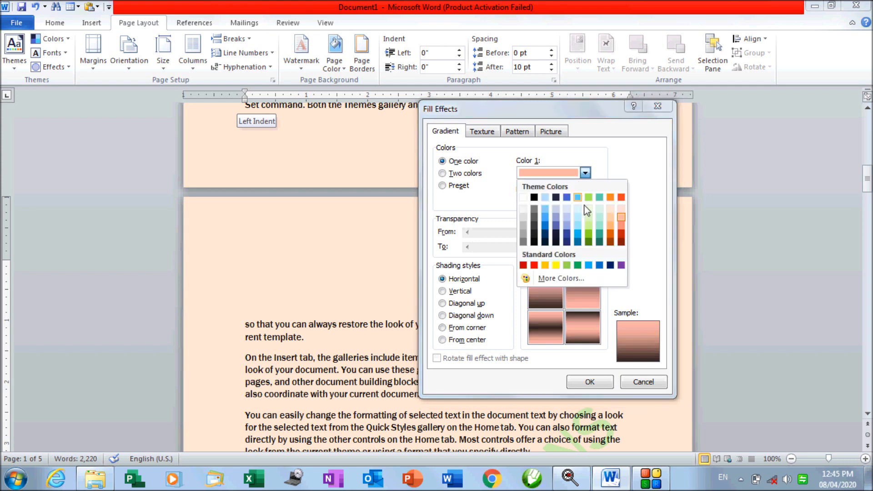
click(589, 230)
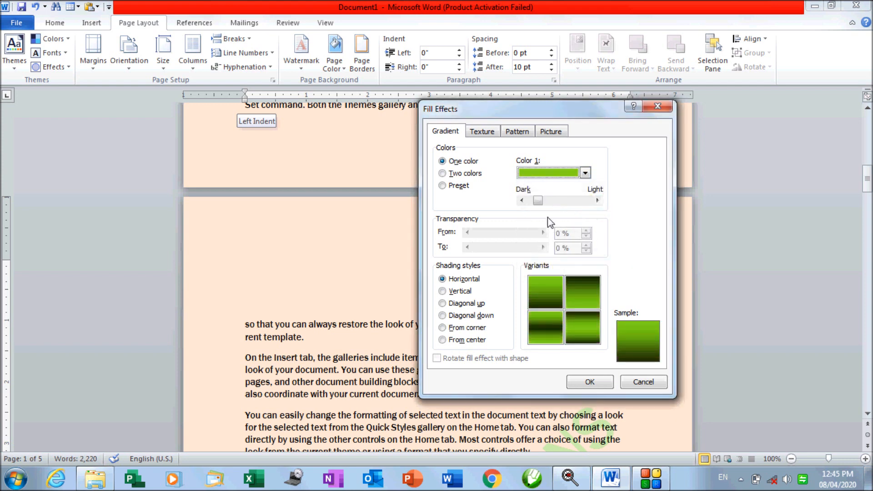
Adjust the green gradient's dark-light balance, pick the top-left variant, and apply it
click(538, 201)
drag(533, 201, 531, 203)
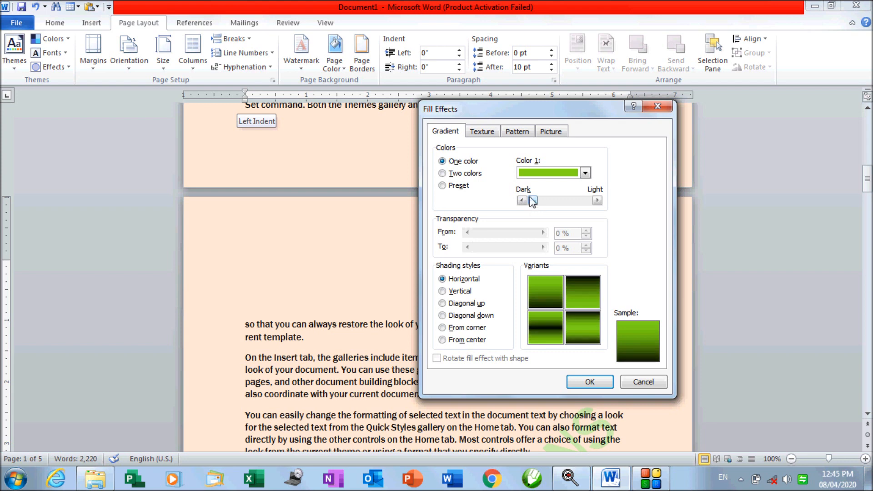
mouse_move(532, 200)
mouse_down()
mouse_move(594, 203)
mouse_move(531, 201)
mouse_up()
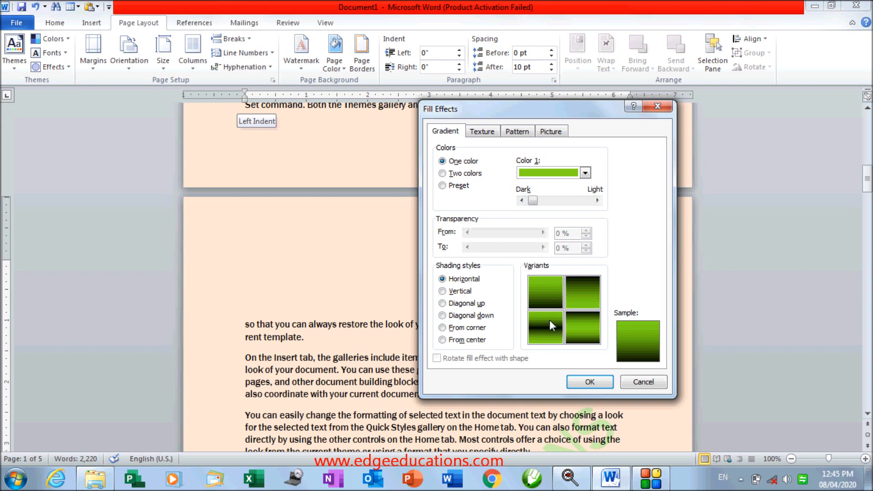
click(591, 299)
click(587, 318)
click(538, 330)
click(535, 296)
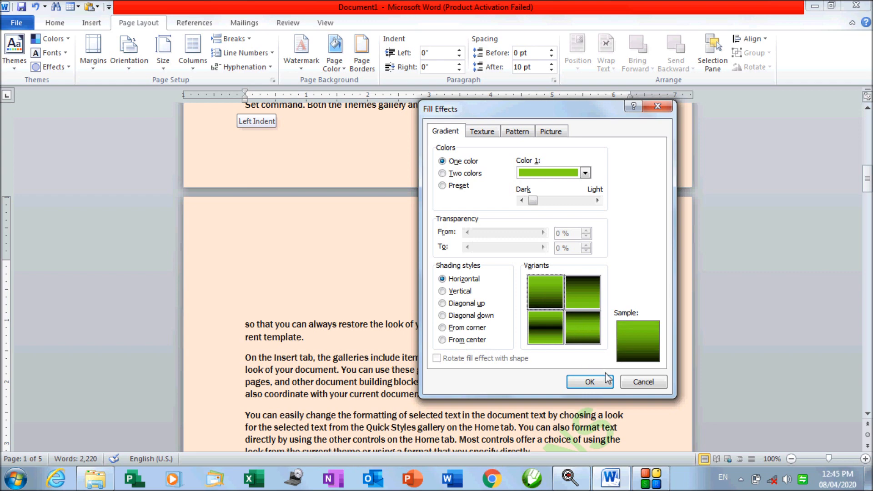
click(591, 382)
scroll(482, 282, down, 10)
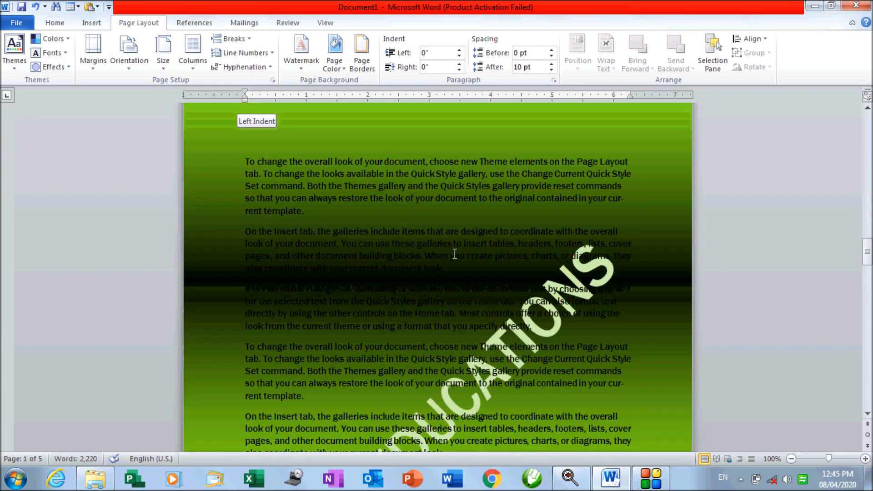
click(308, 71)
Apply a gradient with dark orange-red as the first colour, after trying light orange
click(341, 68)
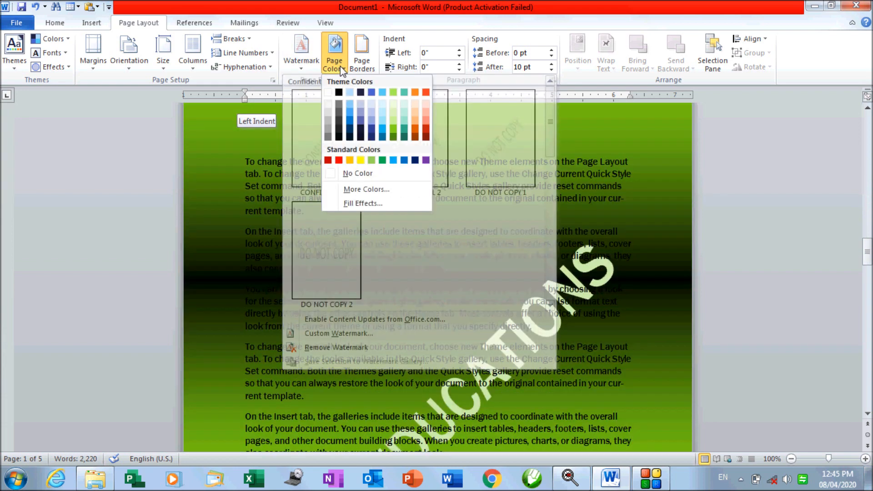
click(357, 204)
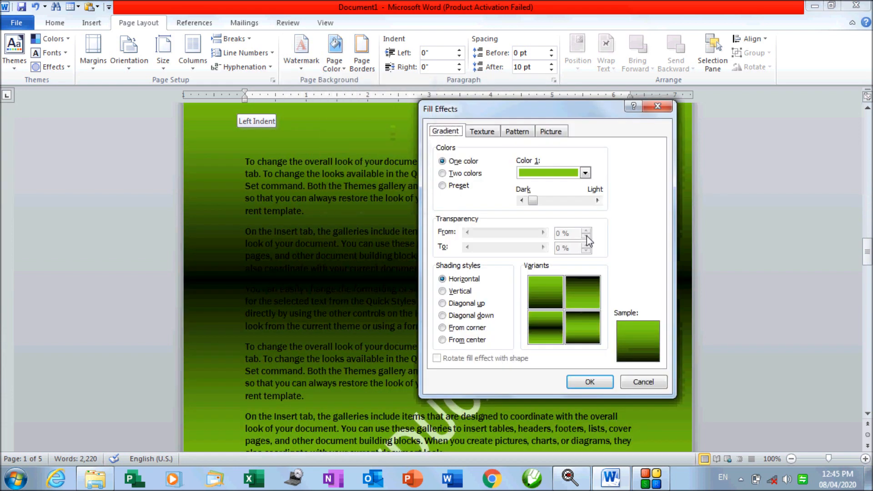
click(464, 174)
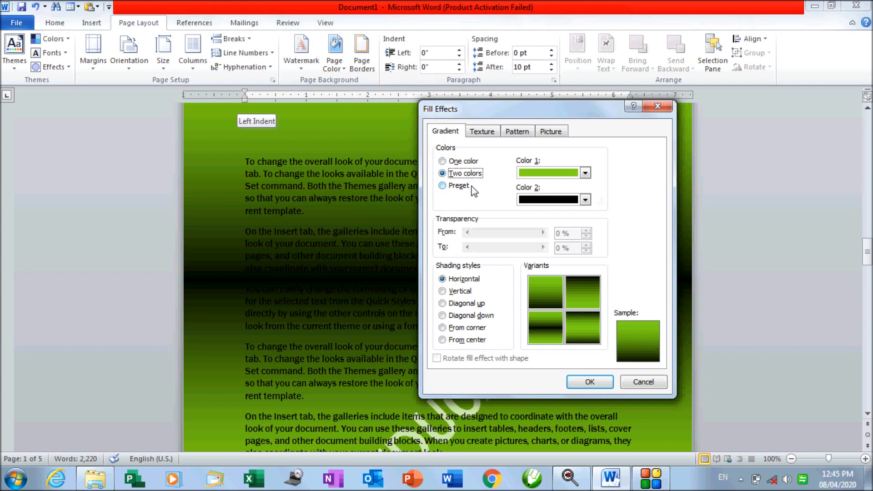
click(586, 173)
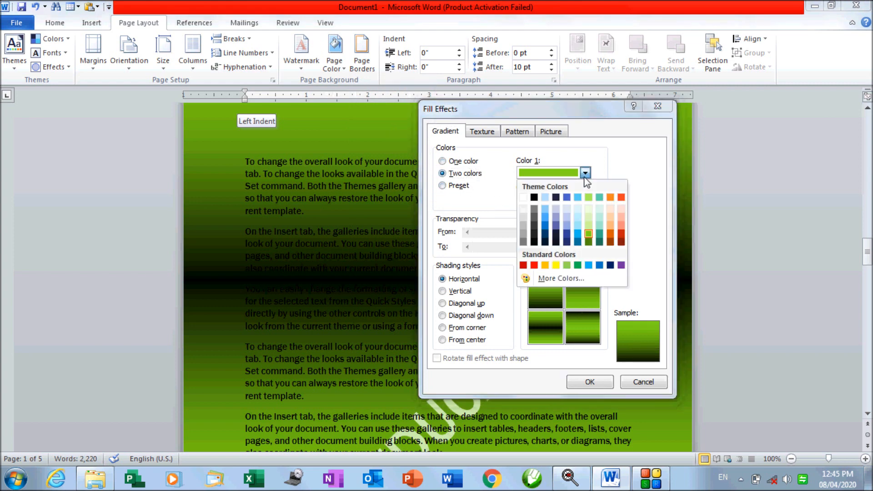
click(610, 226)
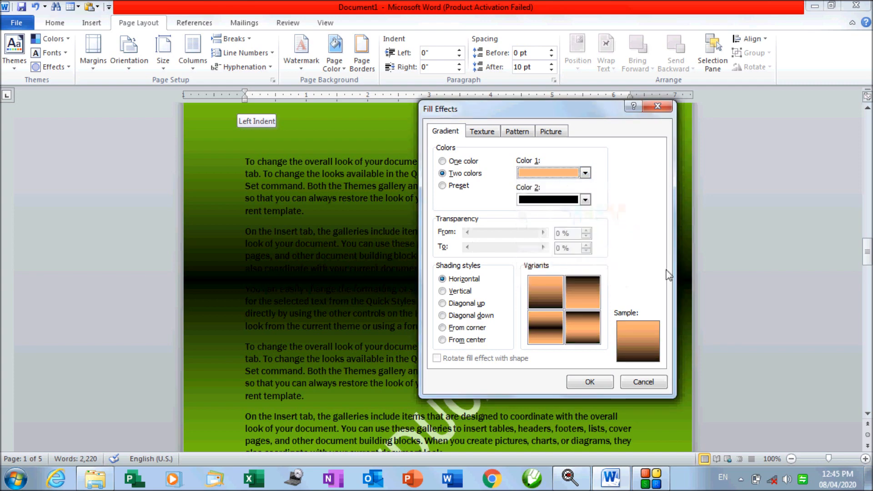
click(585, 173)
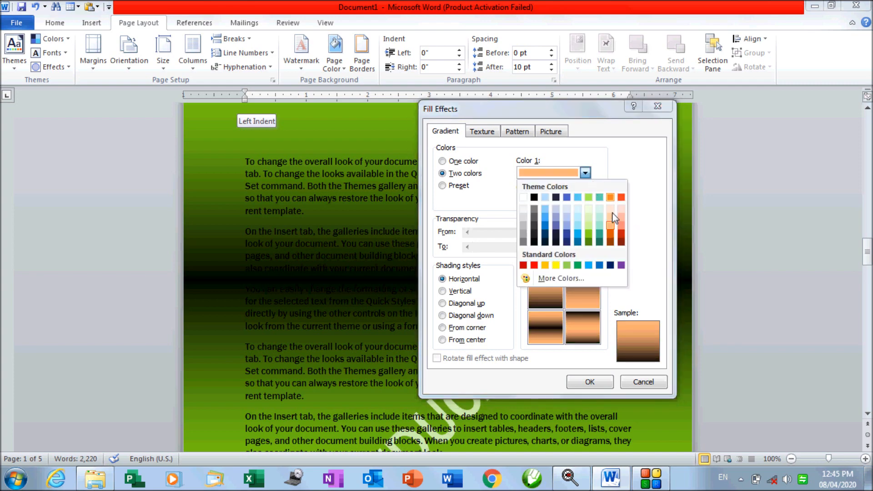
click(623, 234)
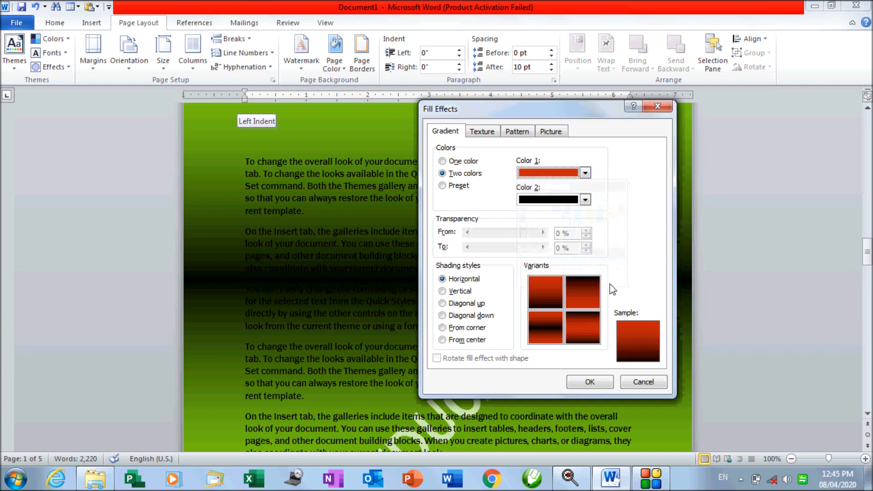
click(590, 382)
scroll(479, 248, down, 3)
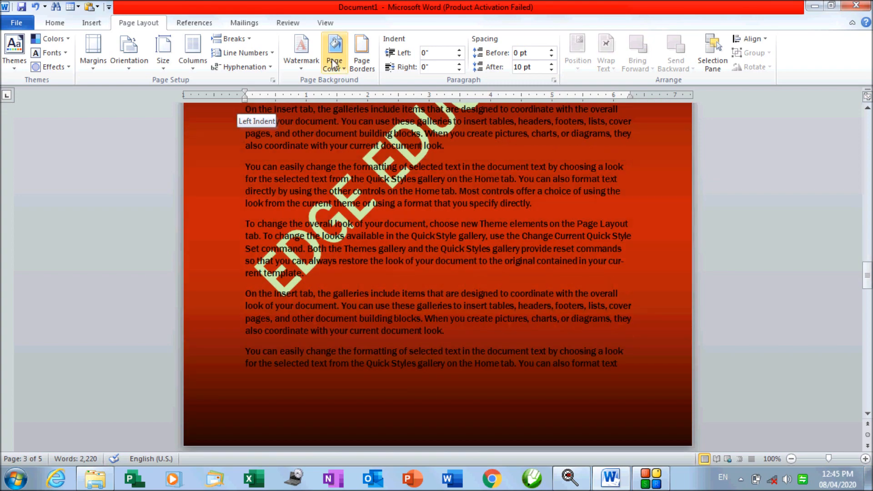
Set gradient colours to lavender and green, choose the top-right variant, and apply
click(337, 71)
click(378, 204)
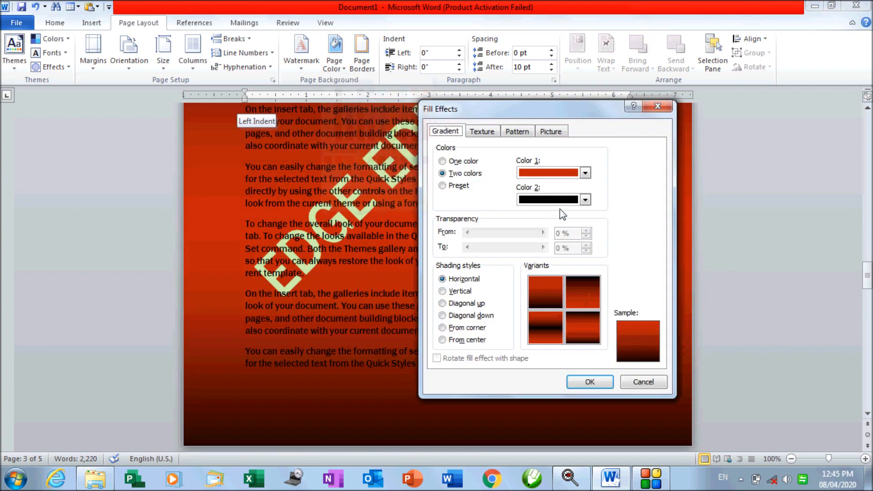
click(585, 173)
click(567, 216)
click(585, 200)
click(590, 258)
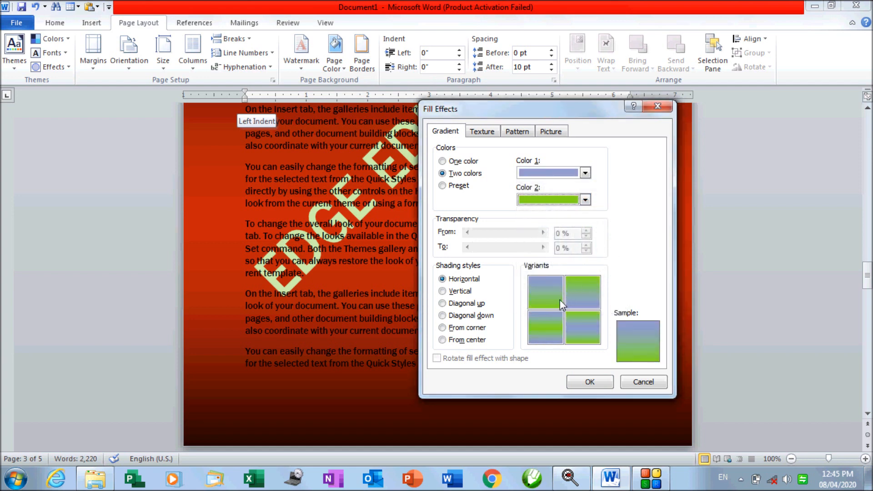
click(586, 295)
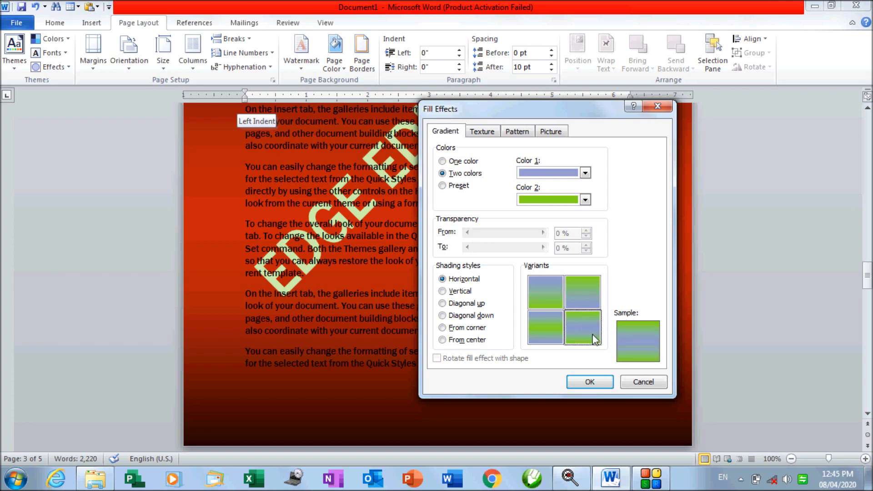
click(577, 385)
scroll(525, 378, down, 5)
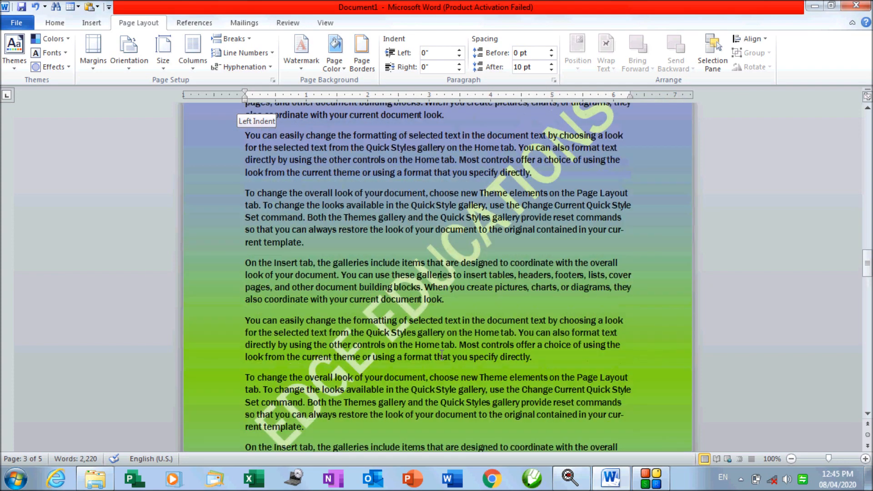
Reopen the gradient fill settings and switch to Preset colours
scroll(441, 355, up, 10)
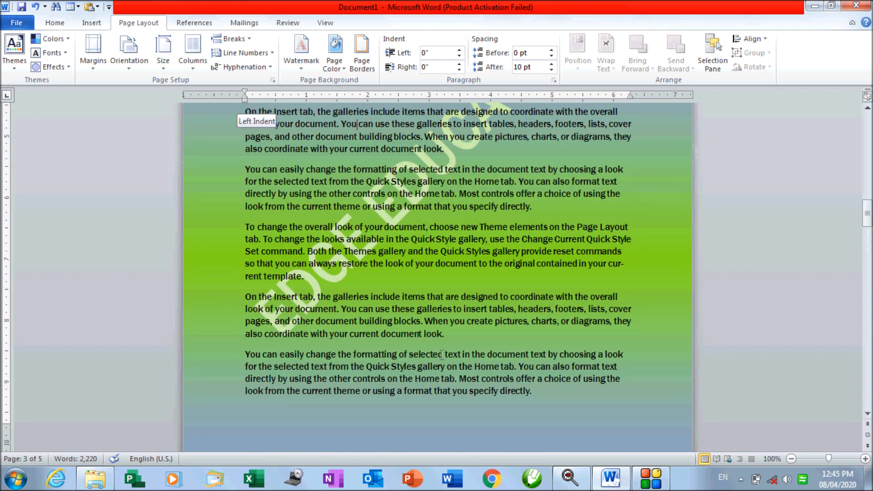
click(340, 67)
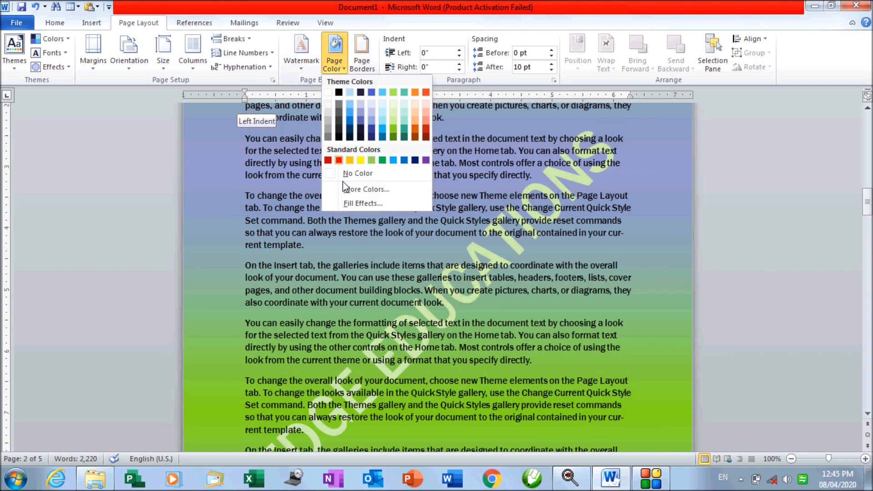
click(359, 203)
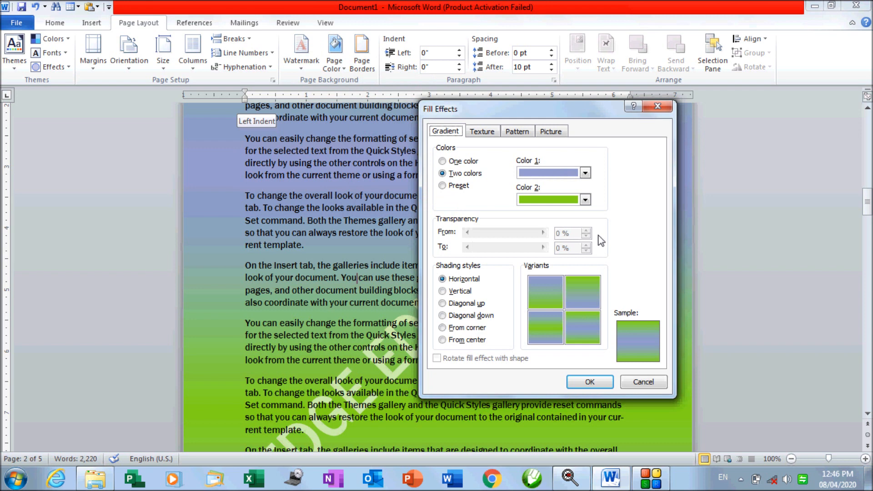
click(466, 161)
click(464, 187)
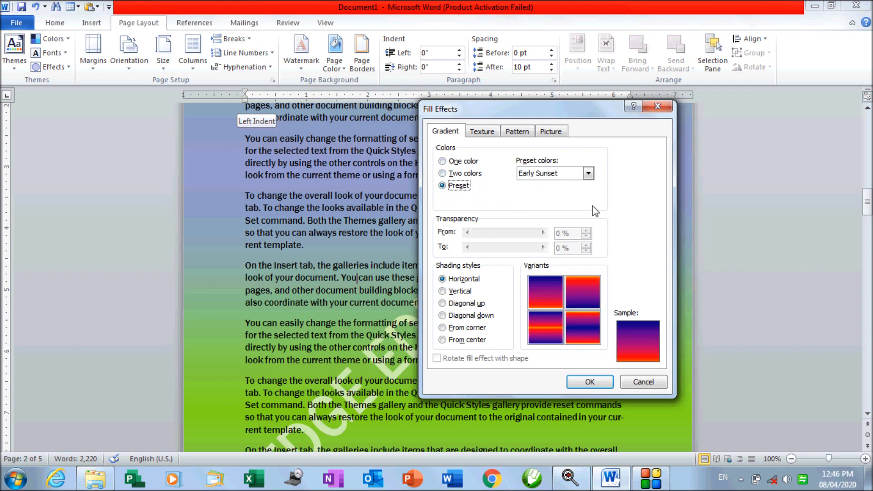
Preview Late Sunset and Nightfall, then apply the Daybreak preset gradient
click(589, 174)
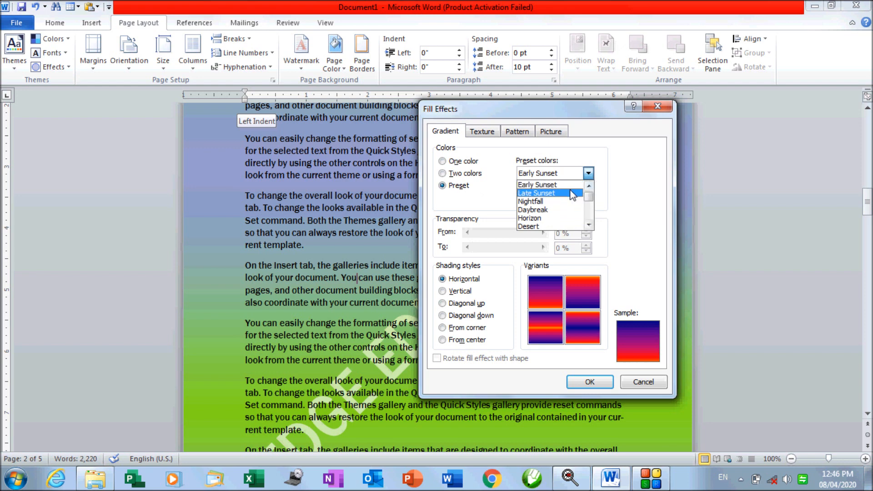
click(571, 193)
click(570, 175)
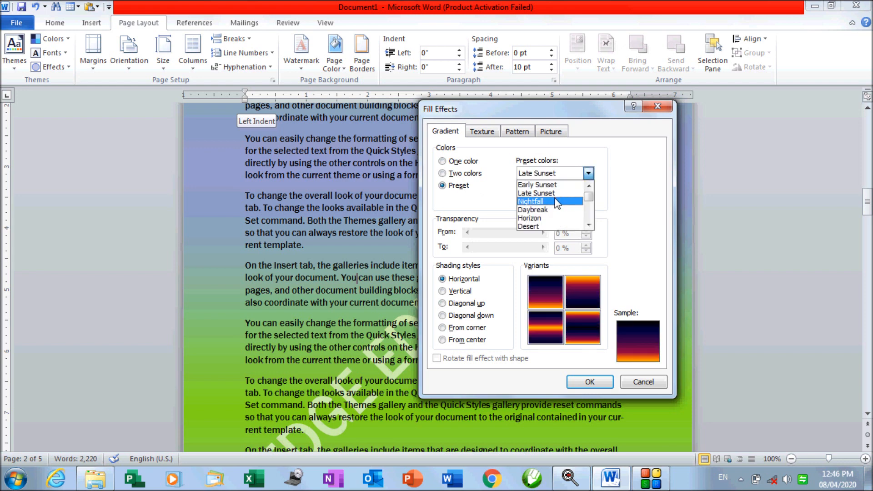
click(557, 202)
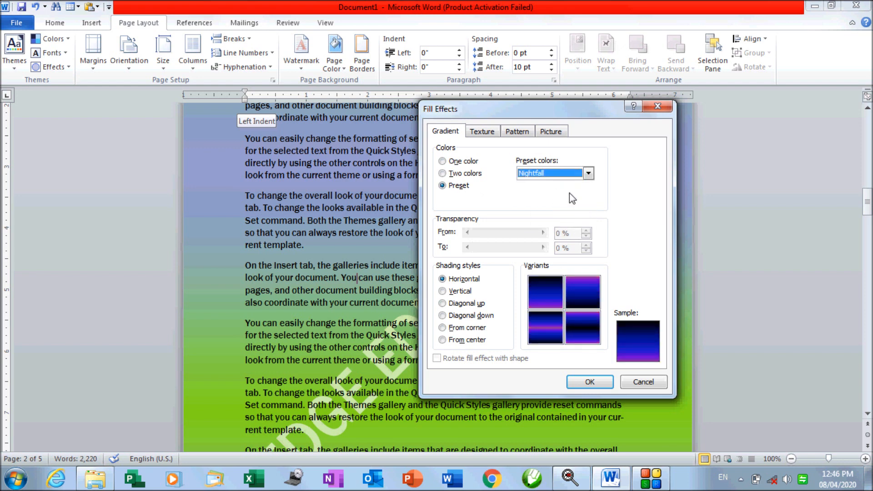
click(588, 175)
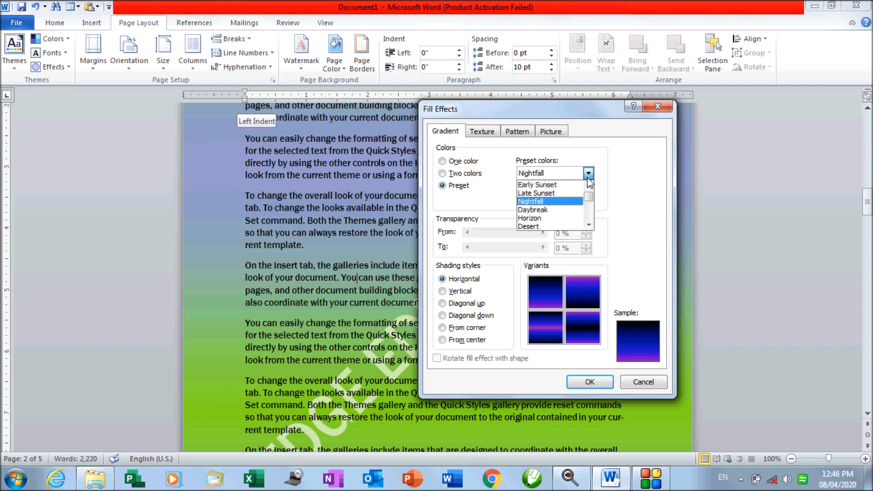
mouse_move(590, 204)
mouse_down()
mouse_move(591, 224)
mouse_move(591, 187)
mouse_up()
click(549, 209)
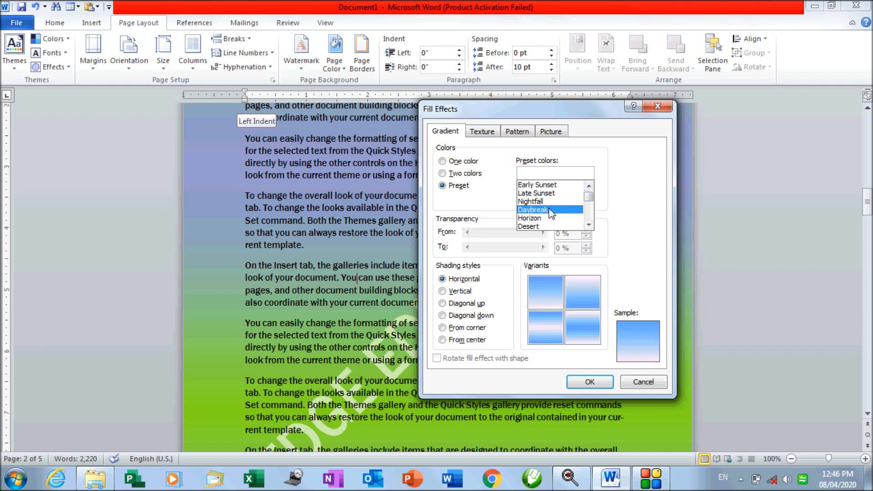
click(591, 382)
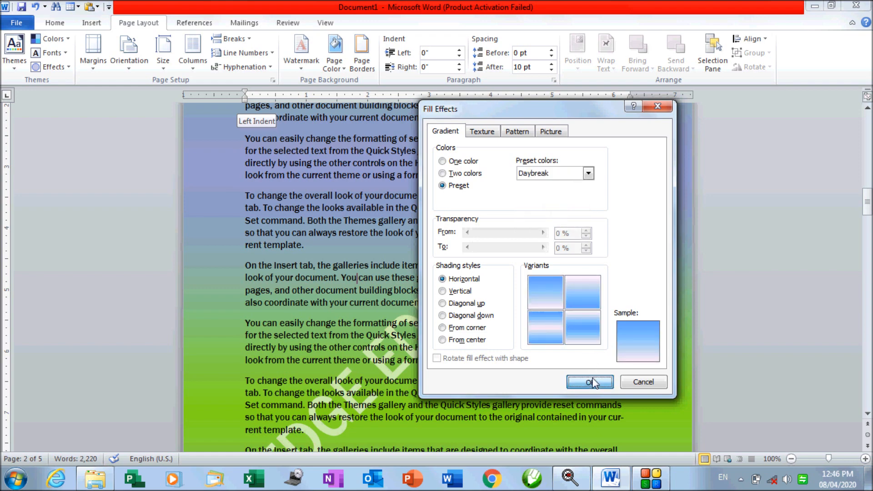
scroll(483, 314, down, 4)
scroll(483, 314, up, 4)
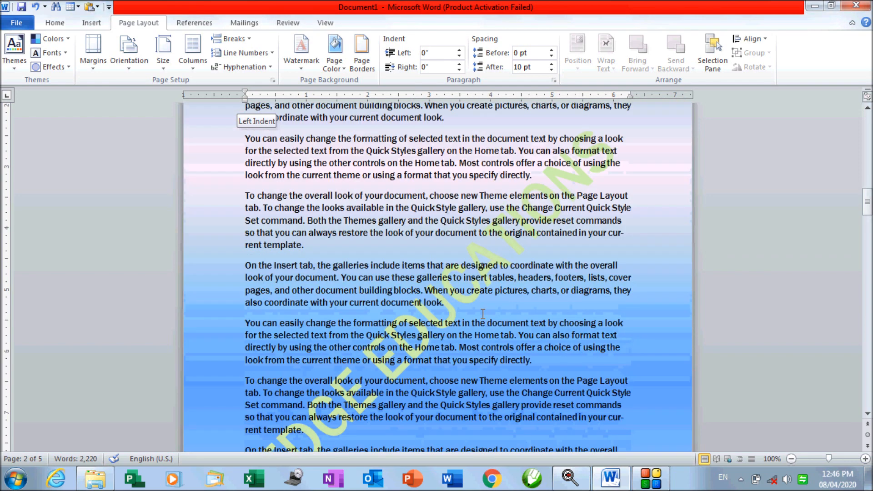
Try the Daybreak gradient shading styles, then apply the alternate From center variant to the pages
click(335, 62)
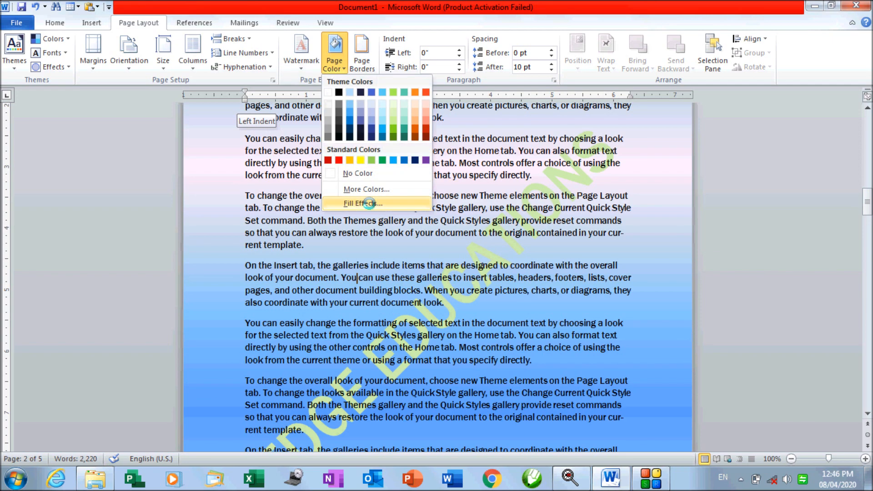
click(359, 203)
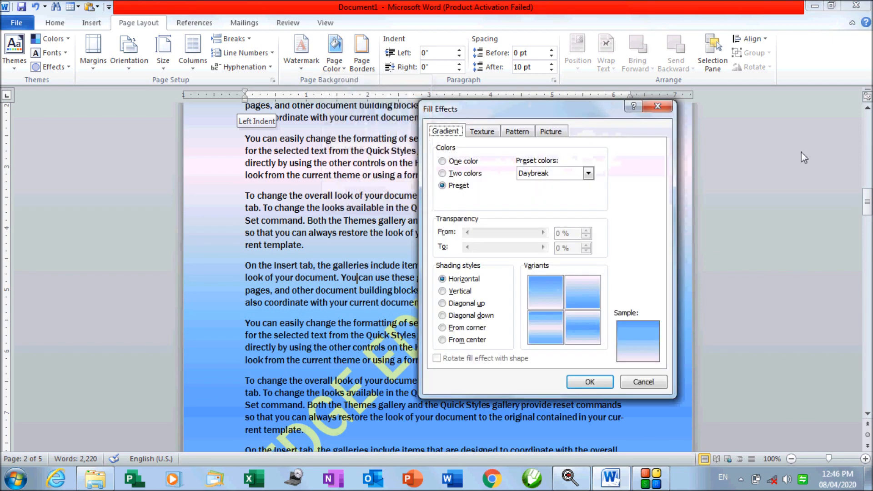
click(465, 279)
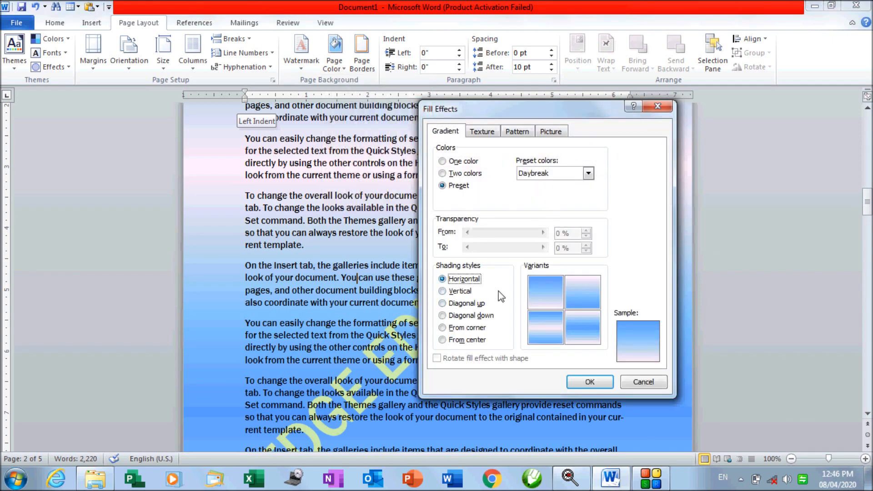
click(548, 328)
click(586, 332)
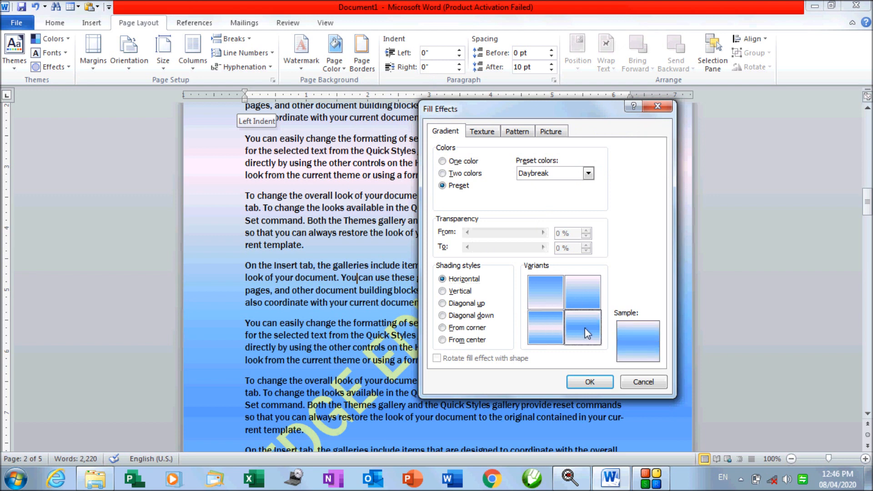
click(457, 292)
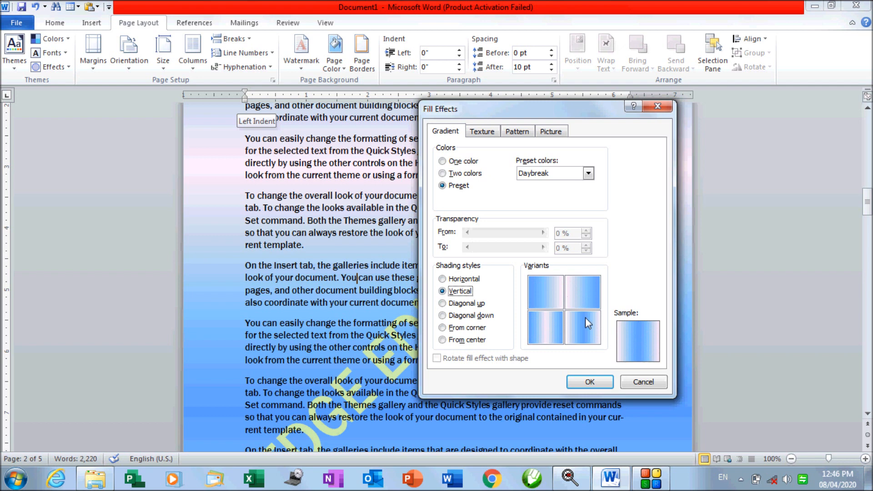
click(469, 303)
click(471, 316)
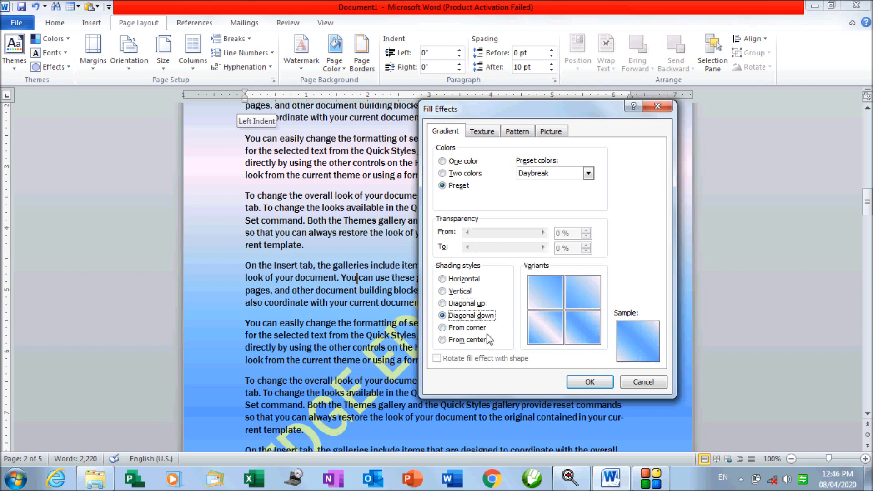
click(468, 328)
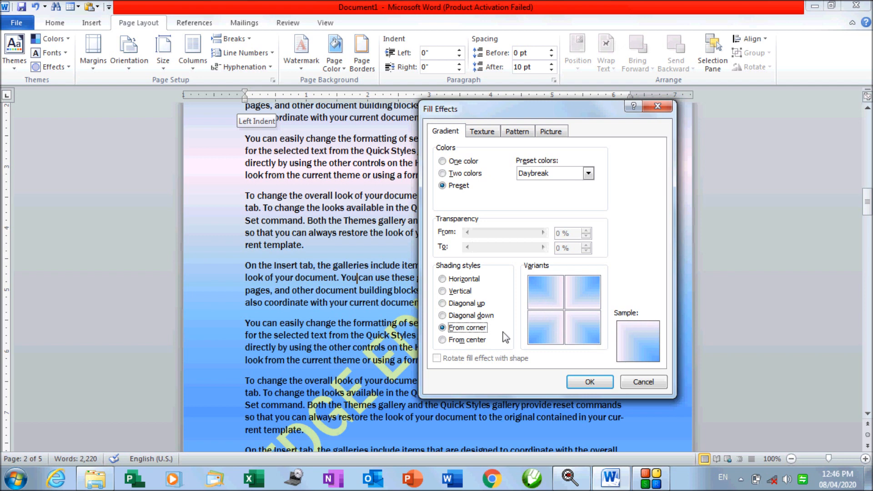
click(484, 343)
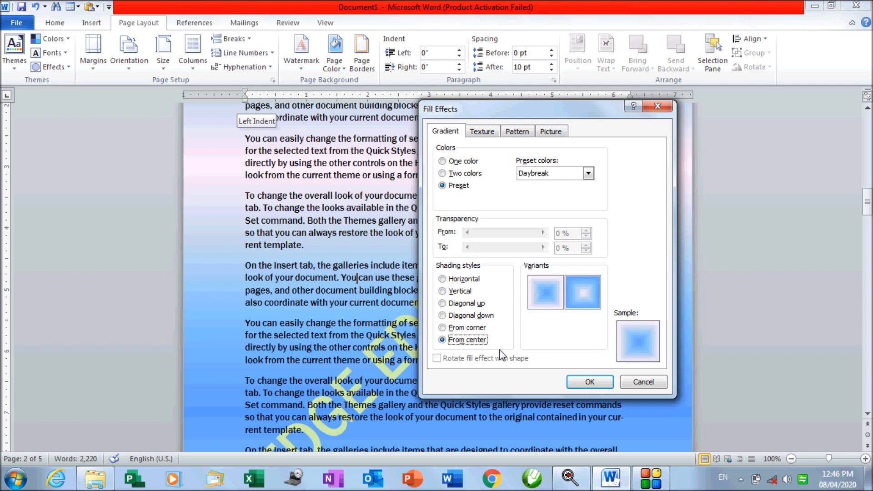
click(593, 293)
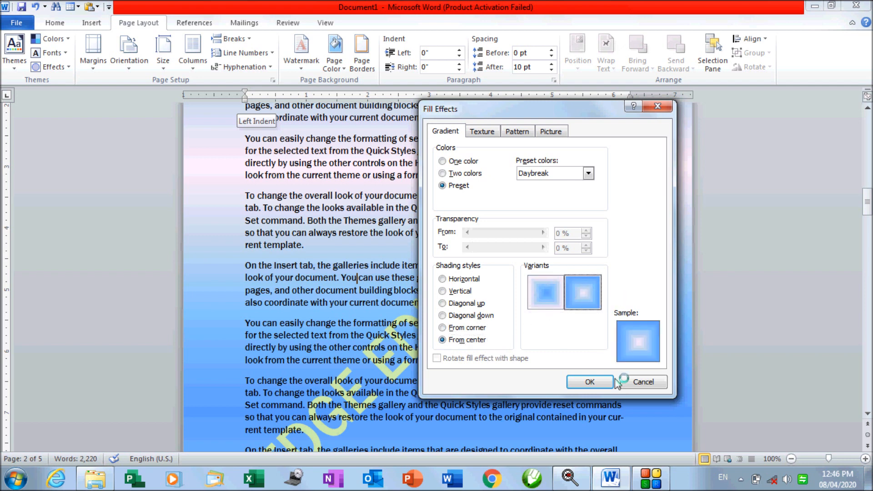
click(590, 382)
Change the page gradient to the From corner shading using a different corner variant
scroll(504, 250, up, 15)
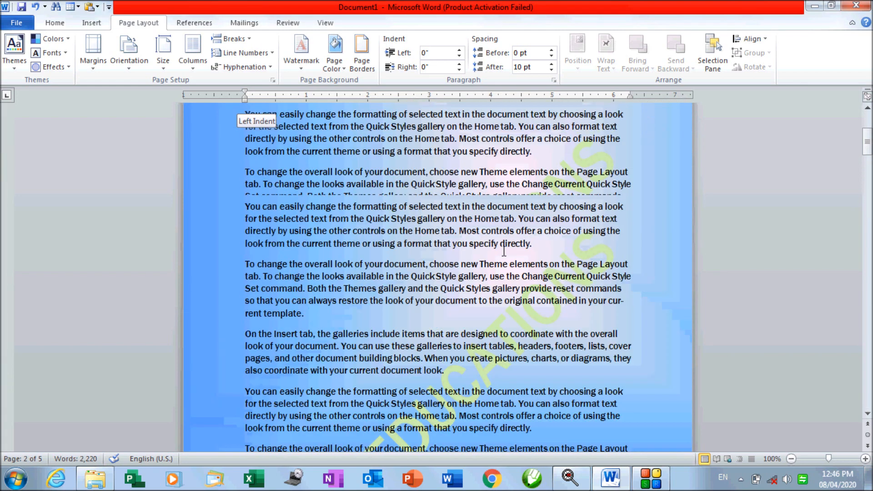
click(335, 53)
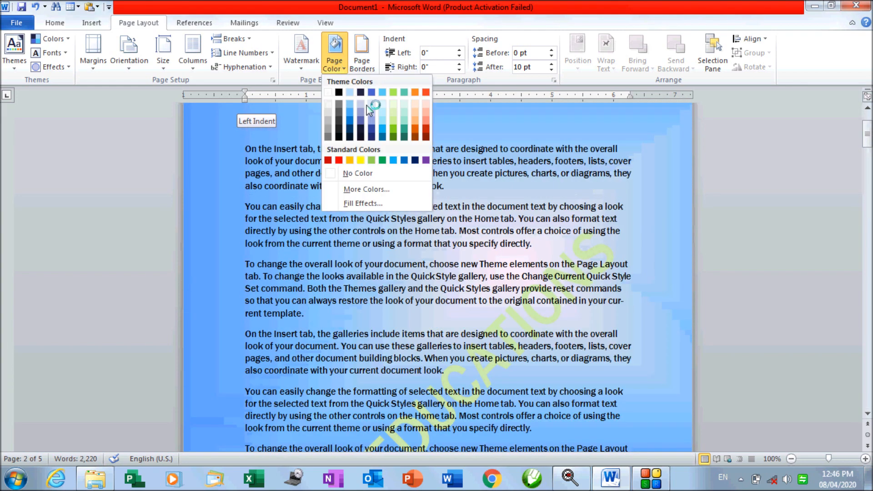
click(376, 201)
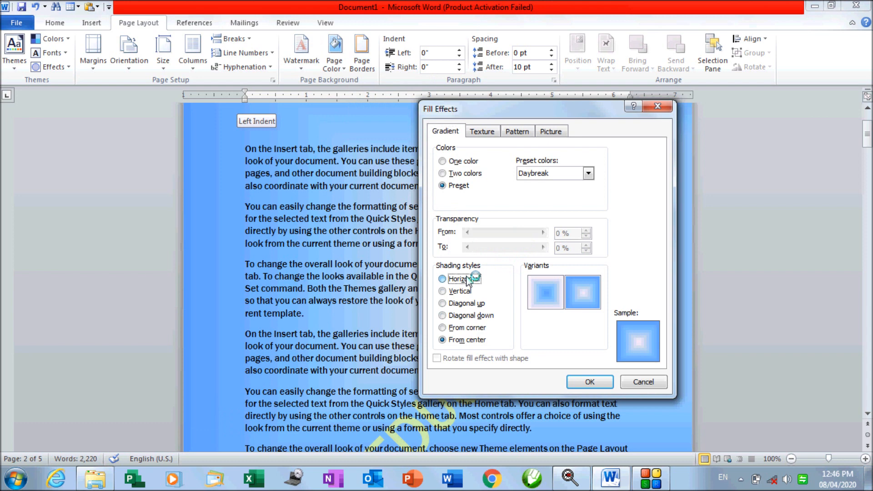
click(470, 279)
click(468, 292)
click(464, 307)
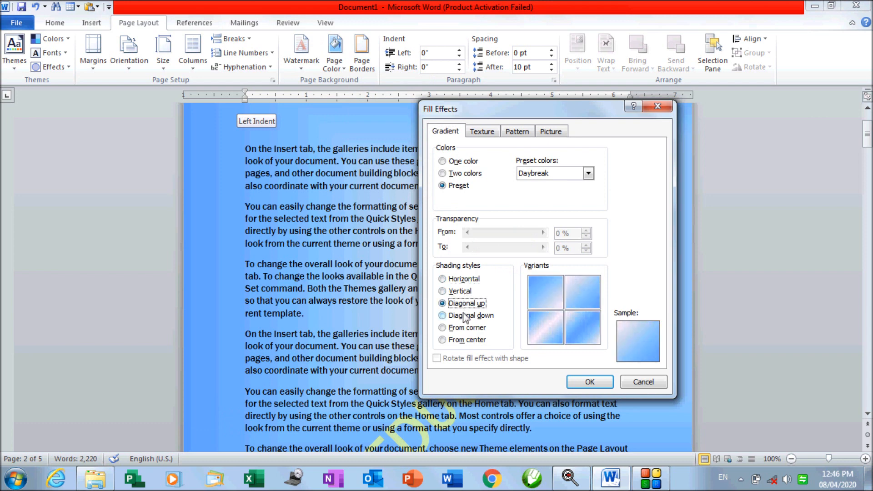
click(467, 317)
click(468, 327)
click(577, 305)
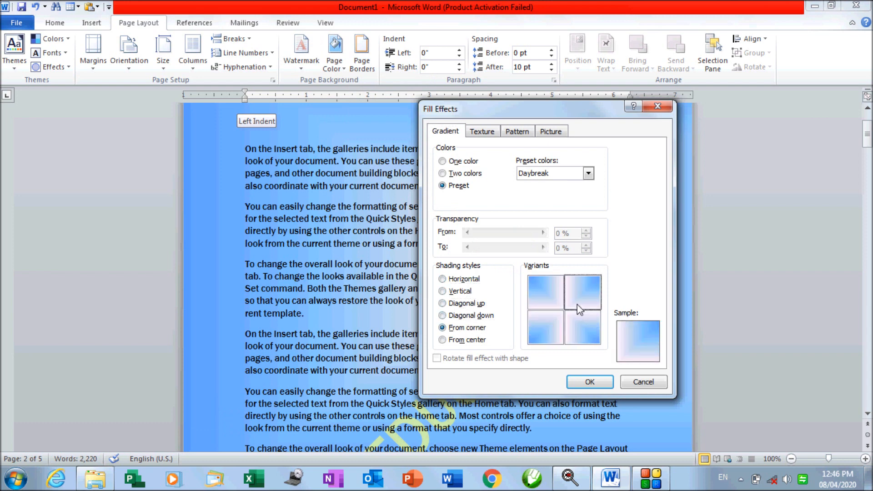
click(592, 380)
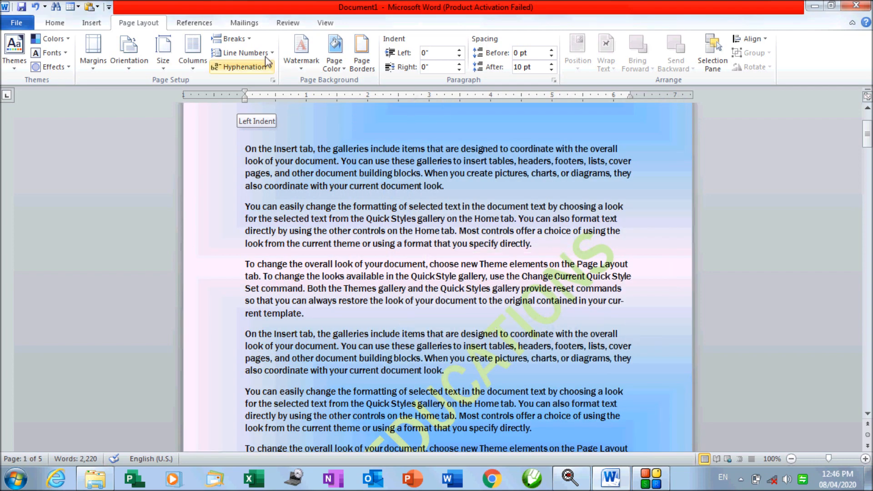
Reopen the page Fill Effects settings on the Texture choices
click(334, 52)
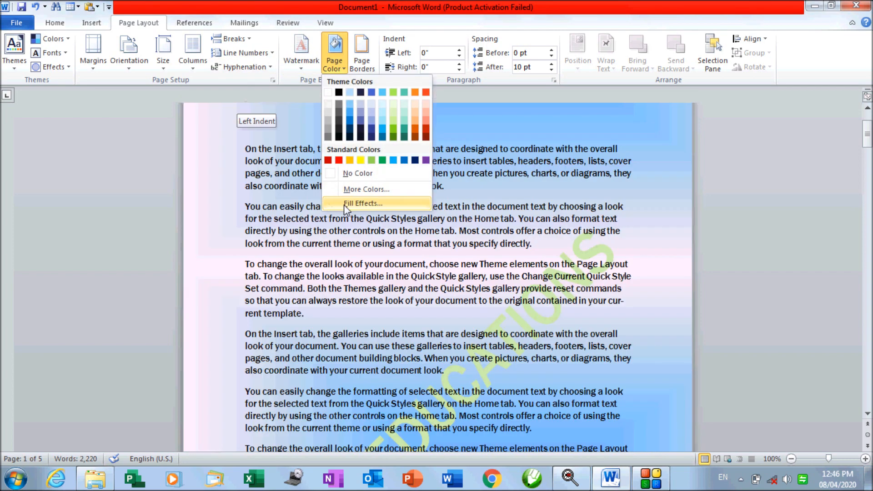
click(344, 204)
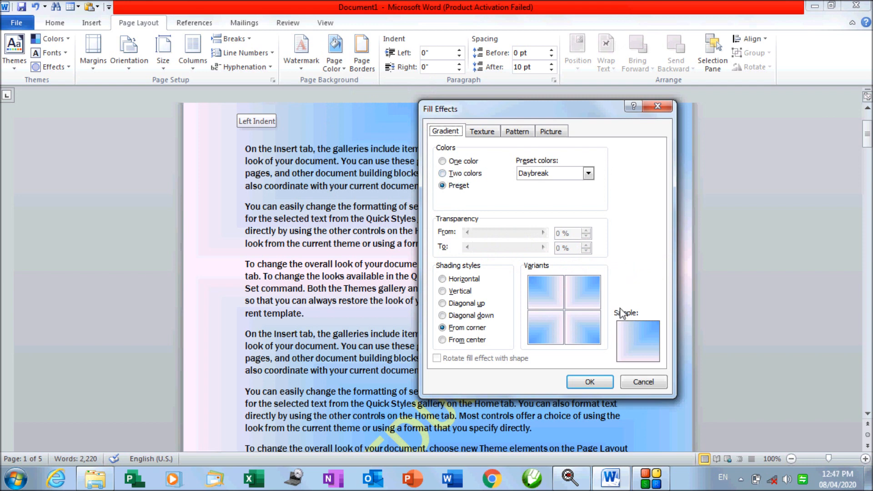
click(479, 132)
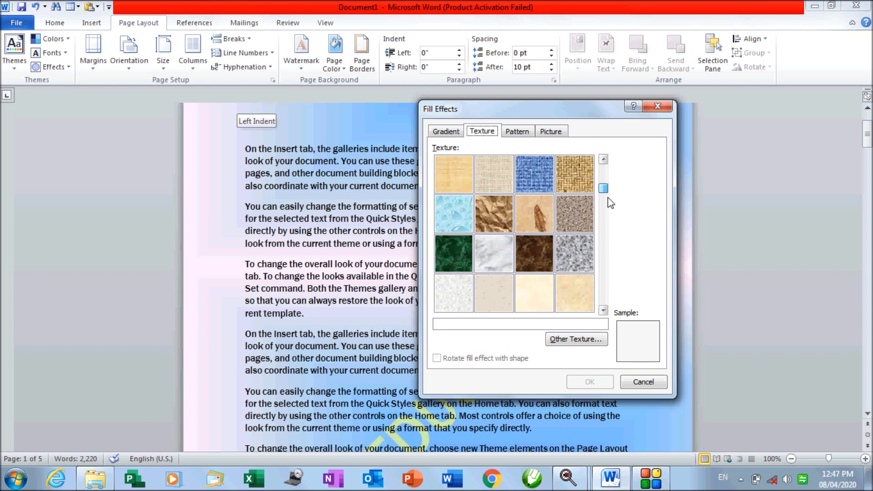
Replace the Daybreak gradient with the Pink tissue paper texture as the page background
scroll(607, 212, down, 1)
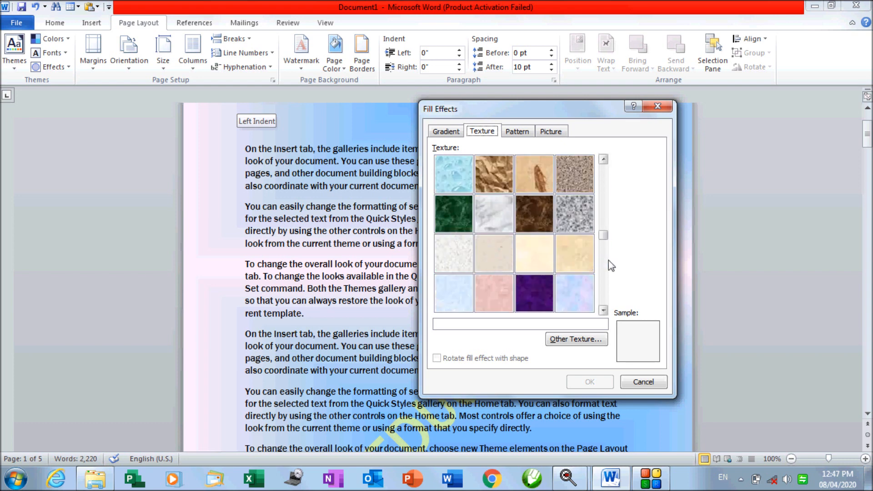
drag(604, 236, 604, 298)
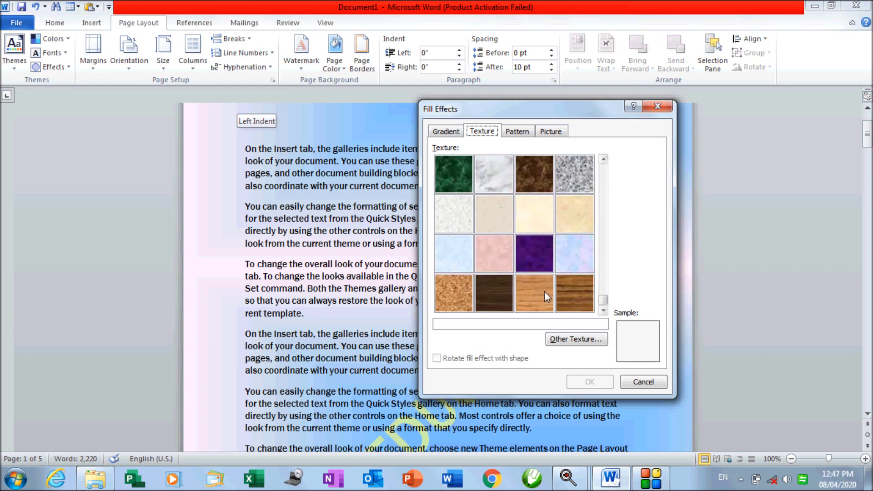
click(512, 269)
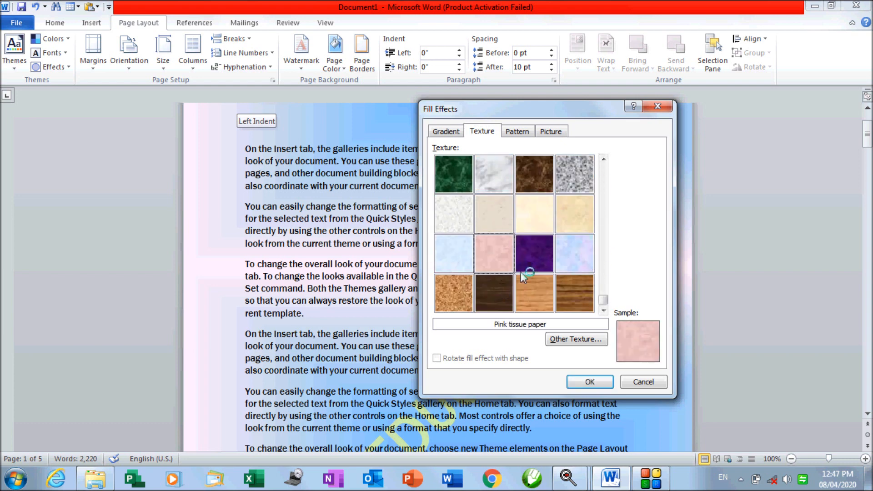
click(587, 381)
scroll(301, 50, down, 1)
scroll(319, 146, down, 3)
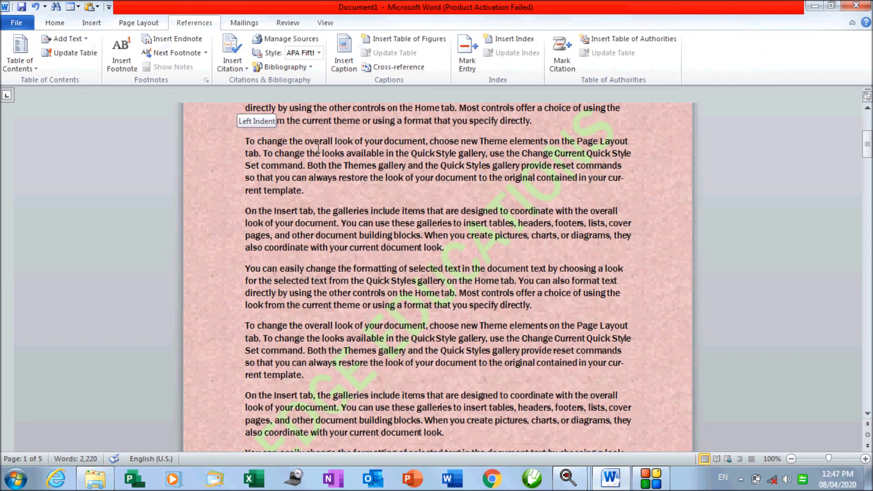
scroll(318, 147, up, 10)
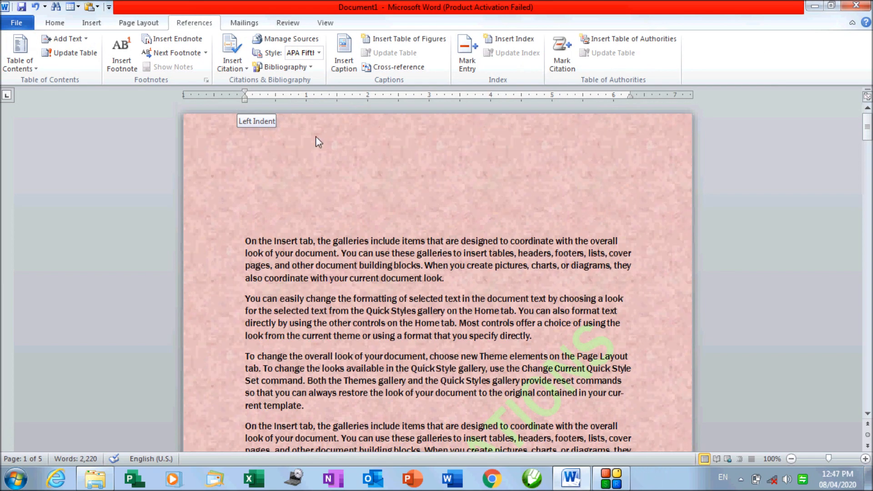
click(139, 23)
Set up a Wide upward diagonal page pattern with a green foreground, leaving it unapplied
click(336, 63)
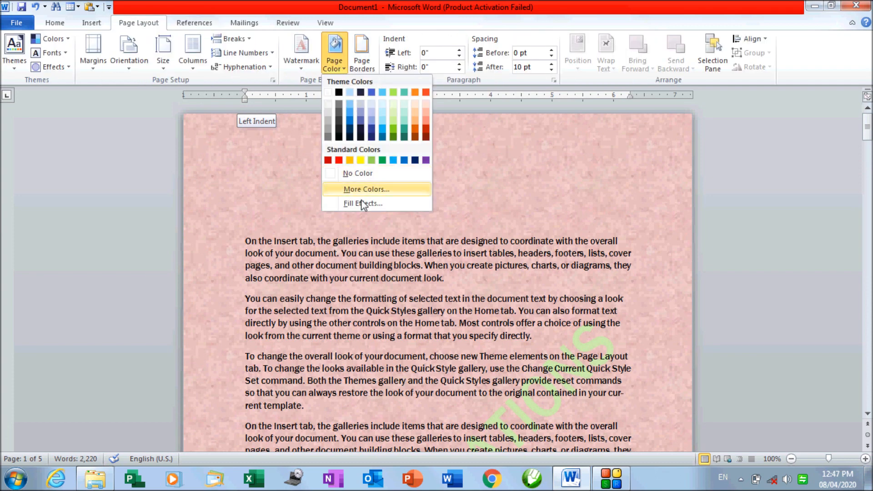
click(363, 204)
click(518, 131)
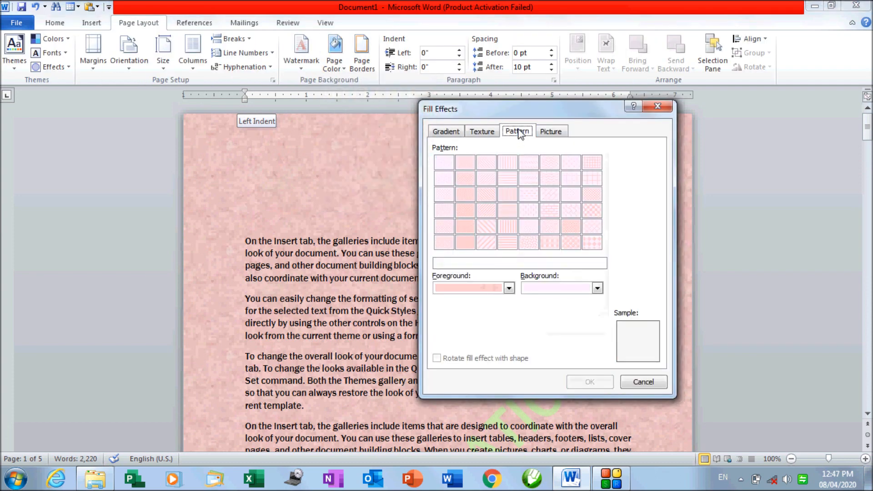
click(509, 288)
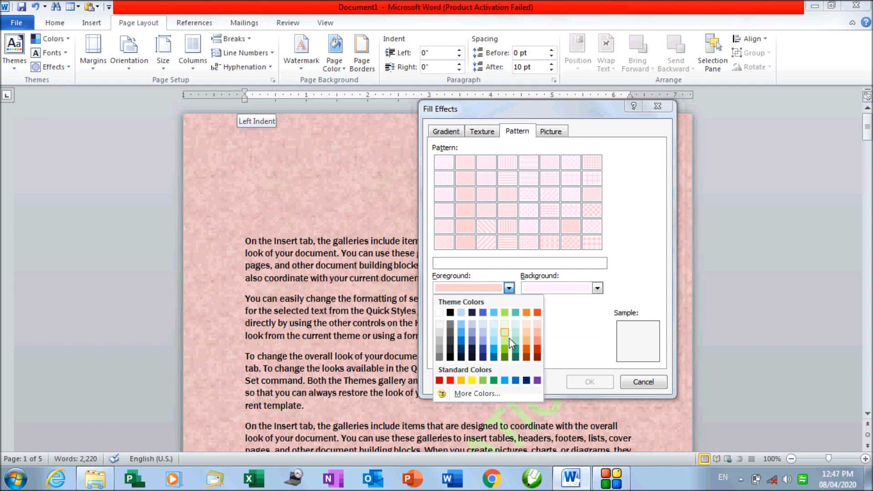
click(506, 351)
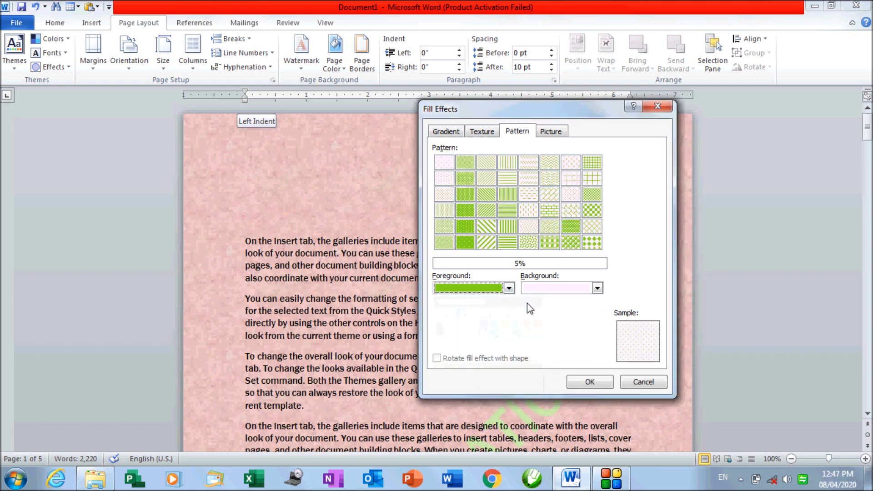
click(593, 244)
click(491, 243)
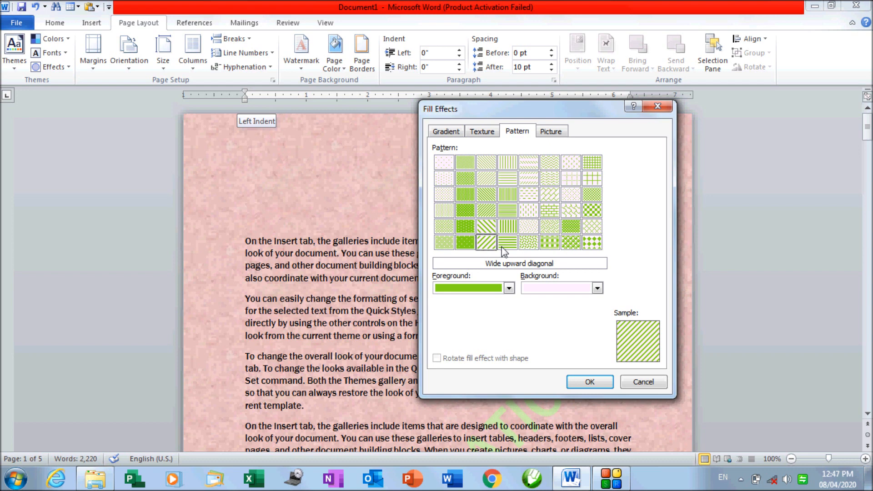
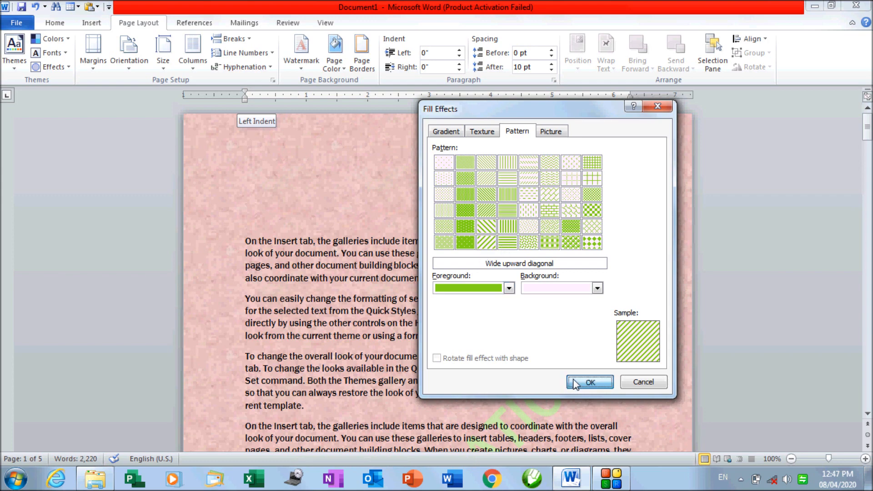
Apply the green Wide upward diagonal pattern as the page background
click(591, 382)
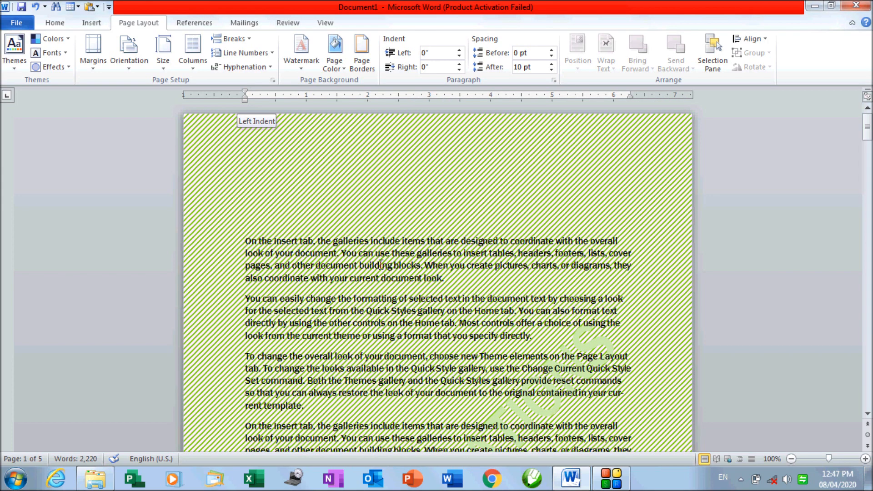
click(338, 66)
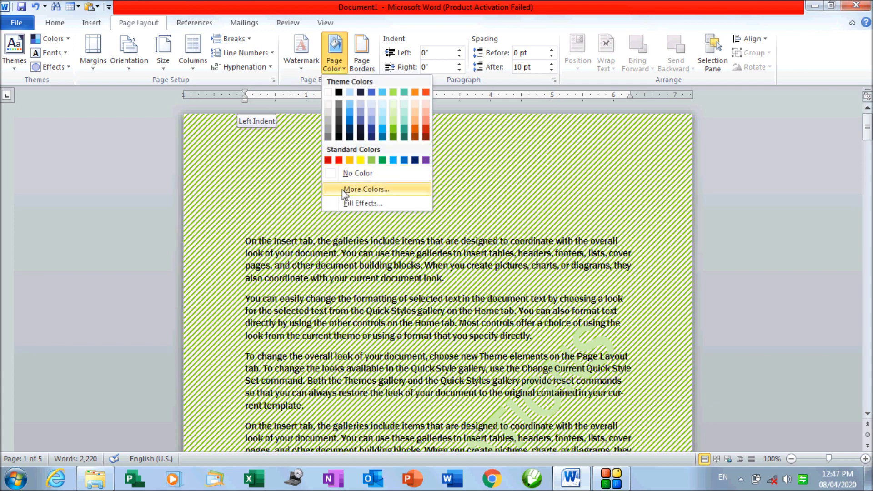
Fill the page background with the Tulips.jpg picture instead of the stripes
click(349, 201)
click(552, 132)
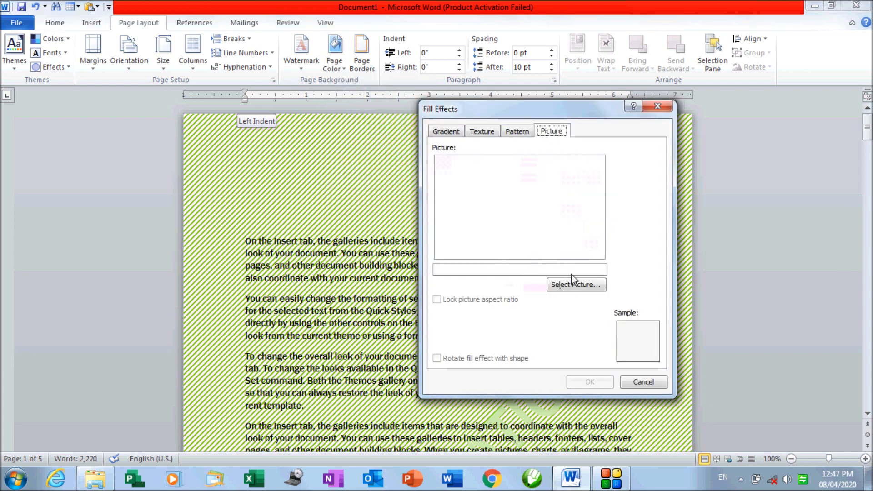
click(565, 286)
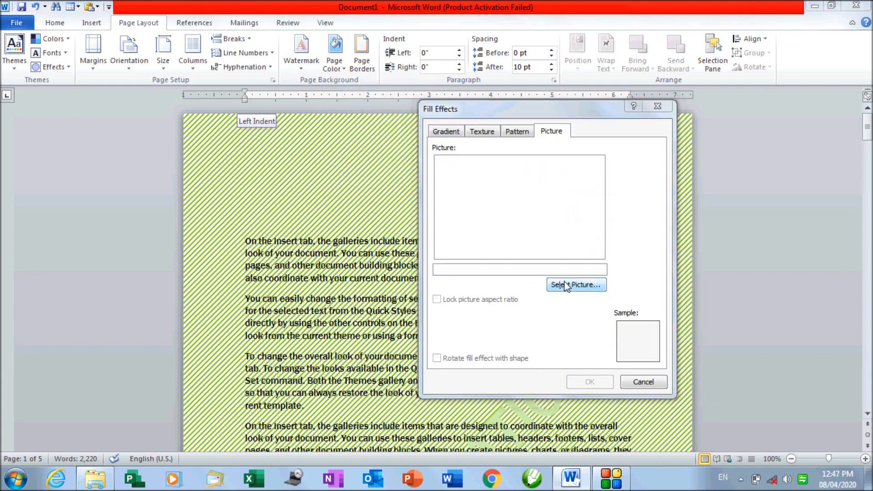
click(789, 292)
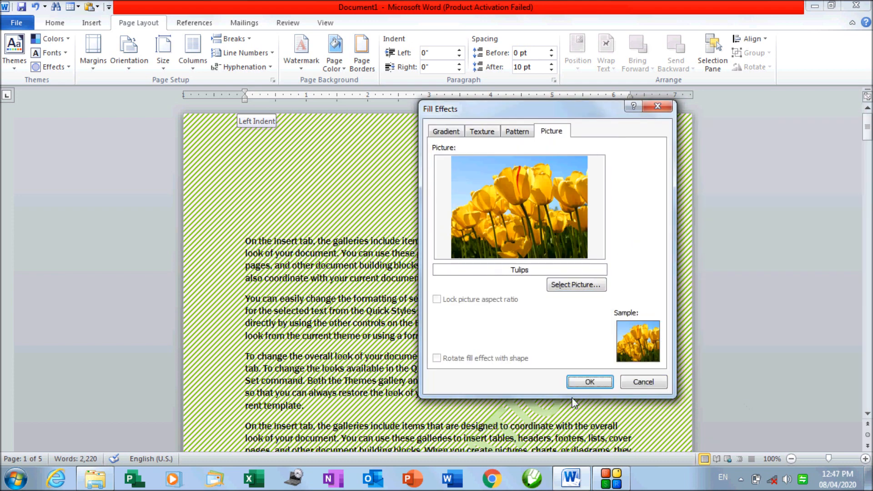
click(590, 382)
scroll(591, 372, down, 18)
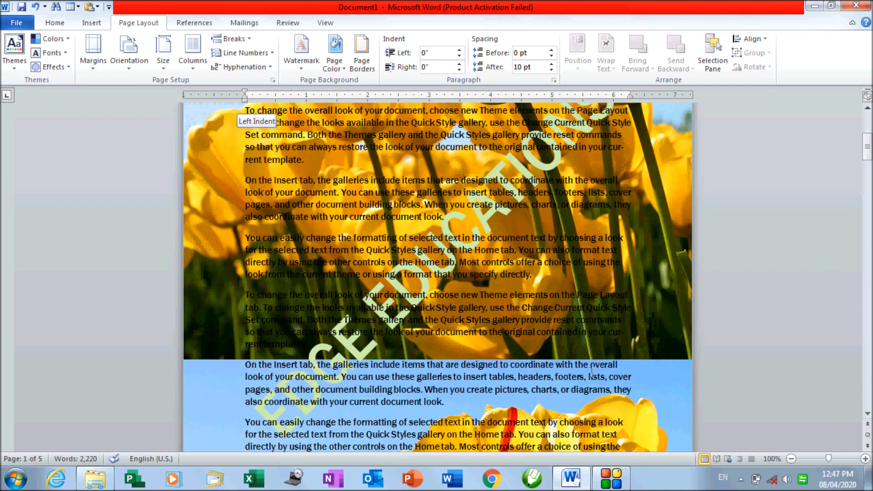
scroll(591, 372, down, 15)
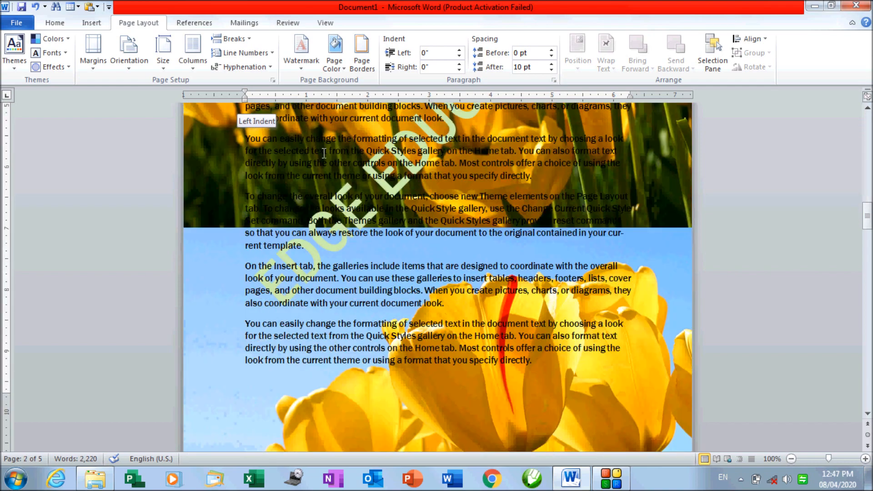
click(335, 57)
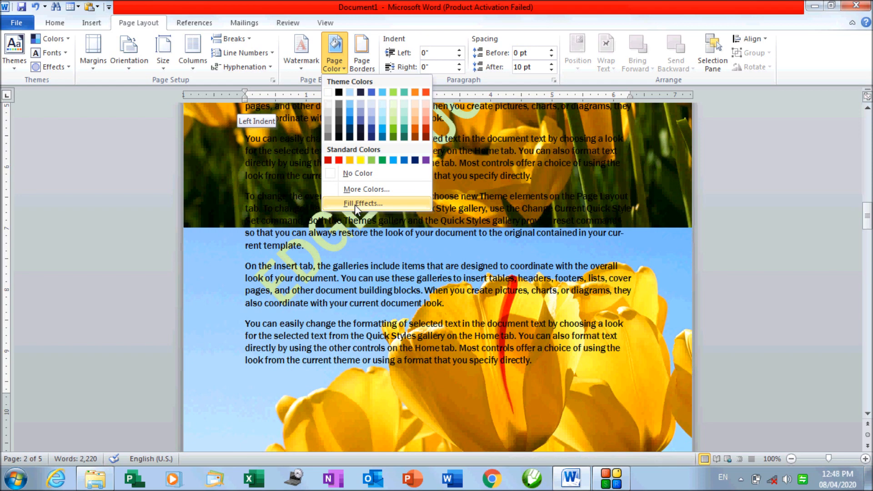
click(354, 205)
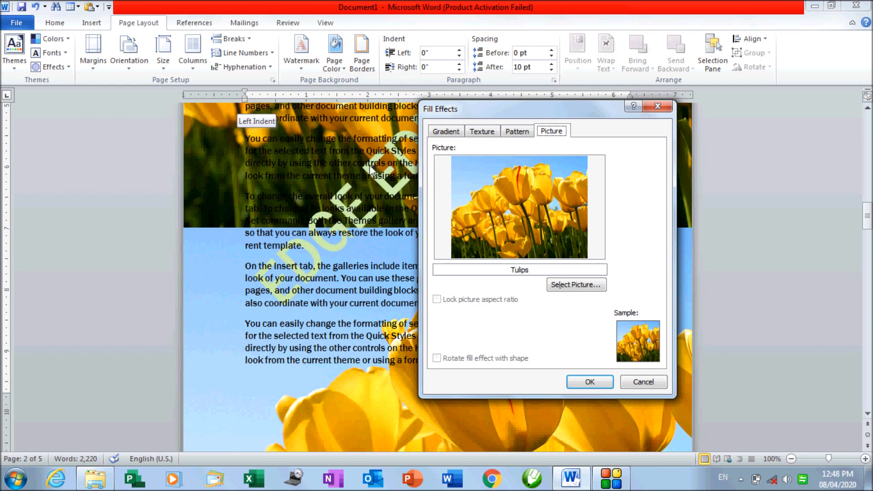
click(444, 132)
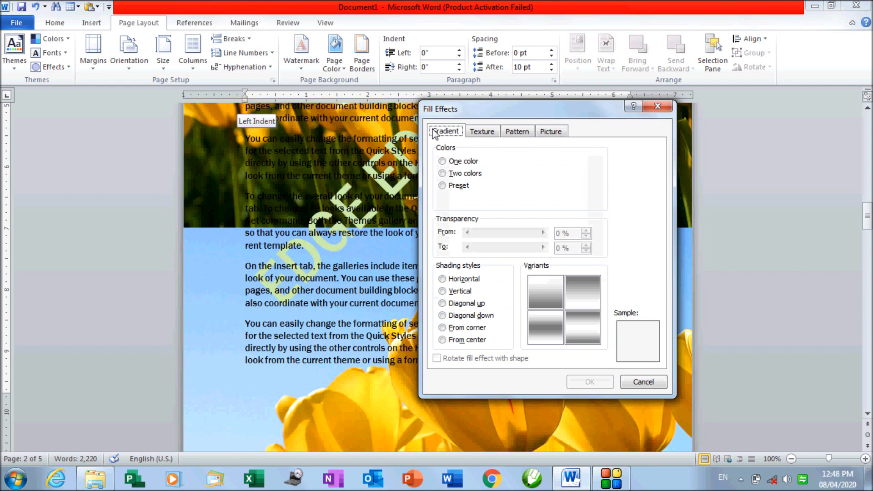
click(489, 133)
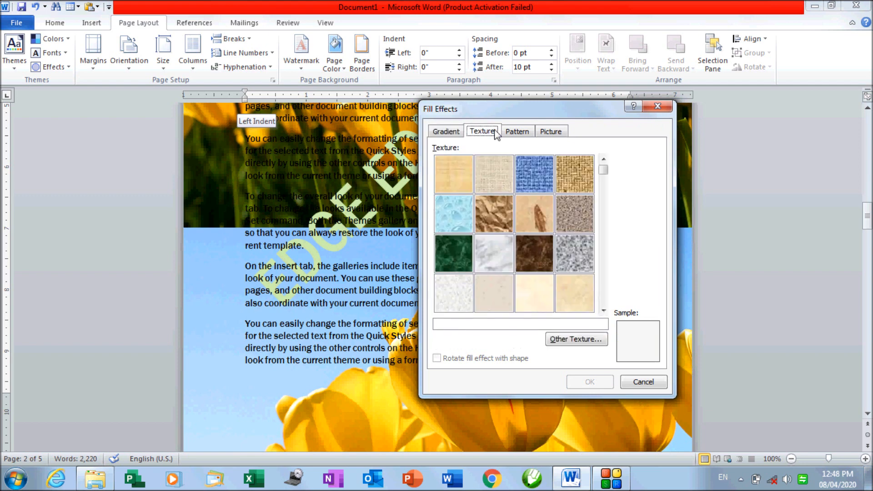
click(518, 132)
click(555, 133)
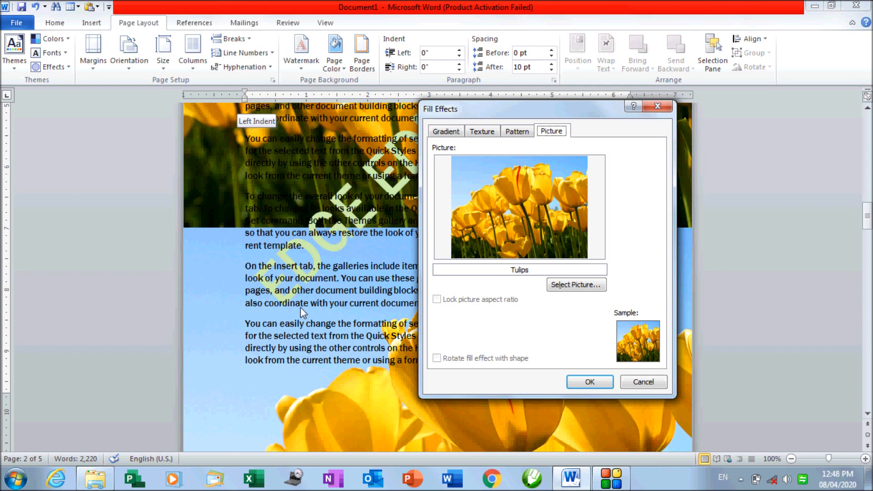
click(442, 132)
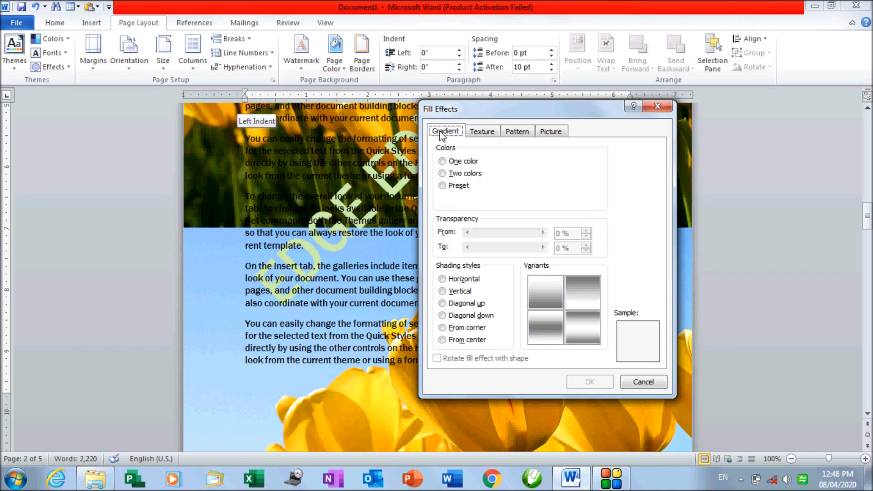
click(496, 135)
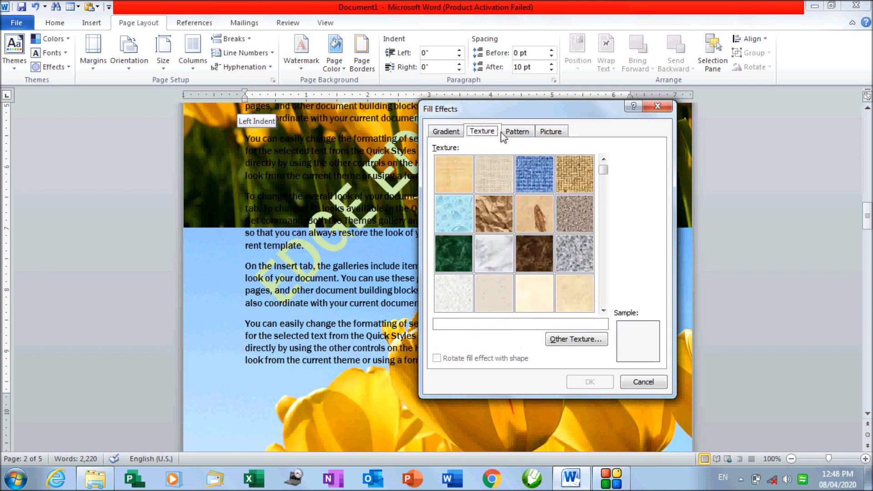
click(517, 133)
click(552, 134)
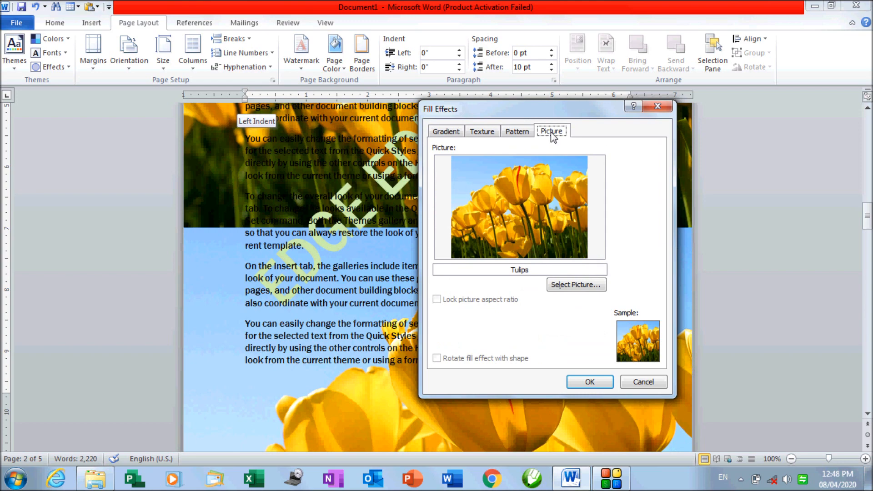
click(590, 380)
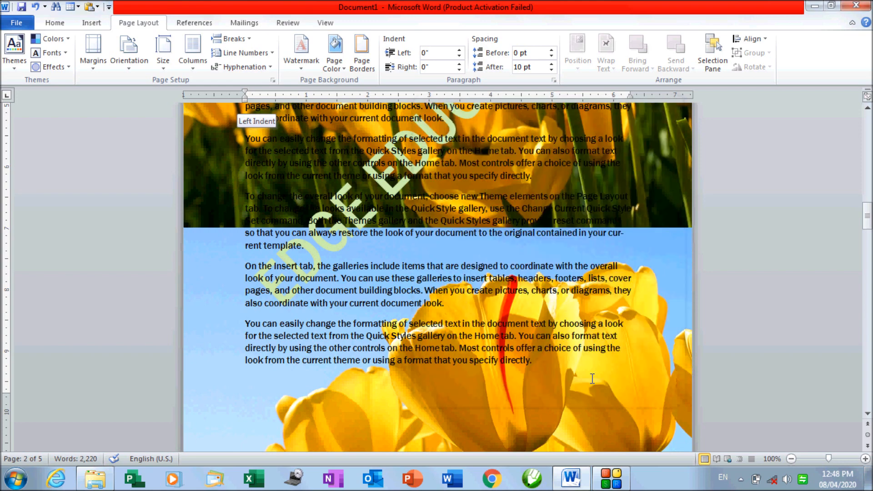
scroll(446, 232, up, 3)
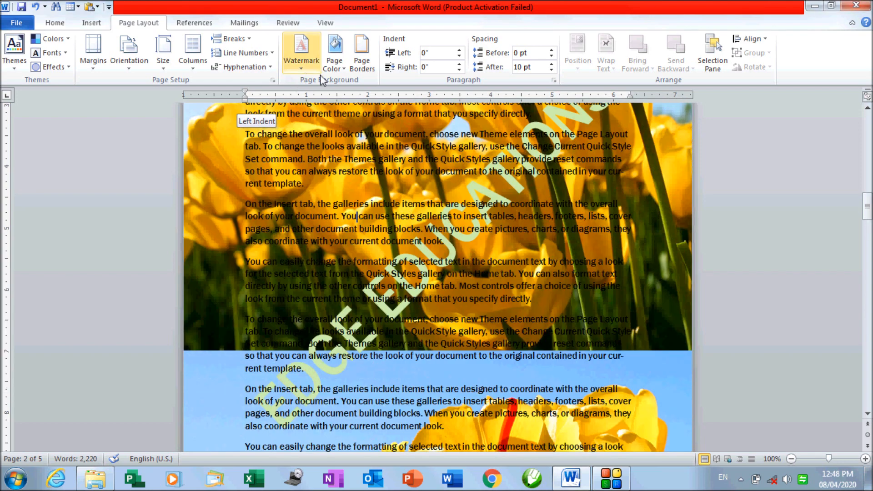
click(335, 76)
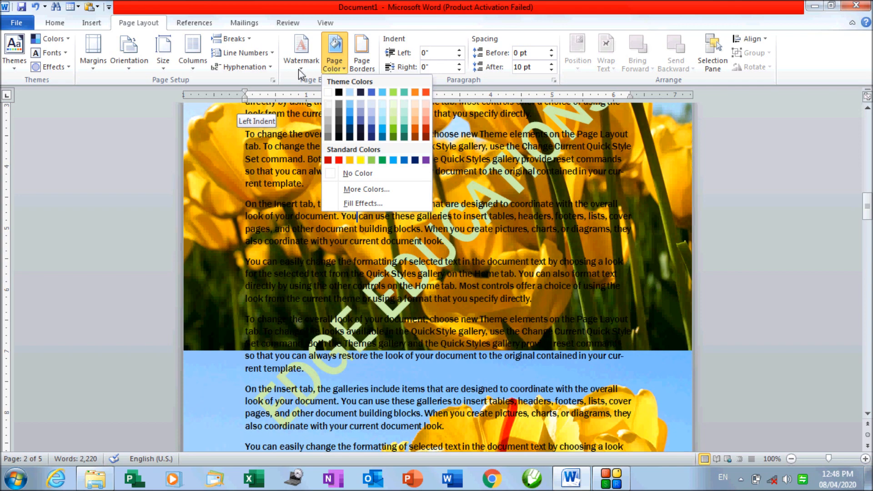
click(292, 198)
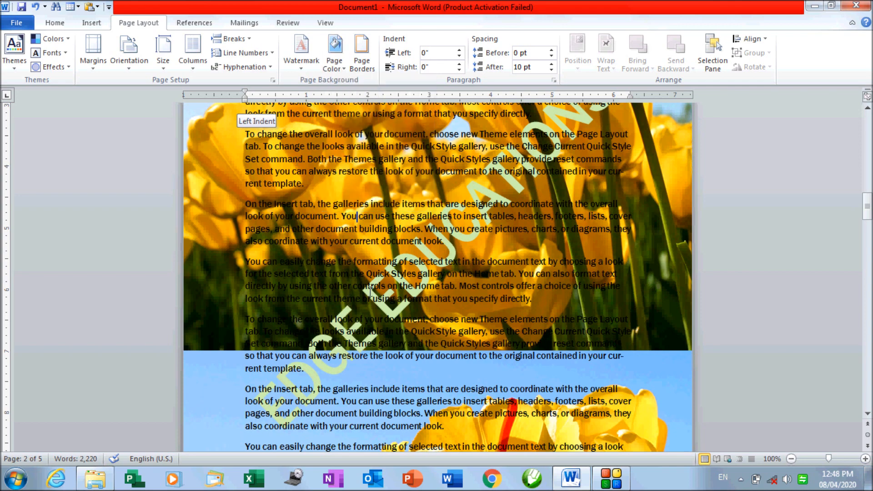
click(336, 71)
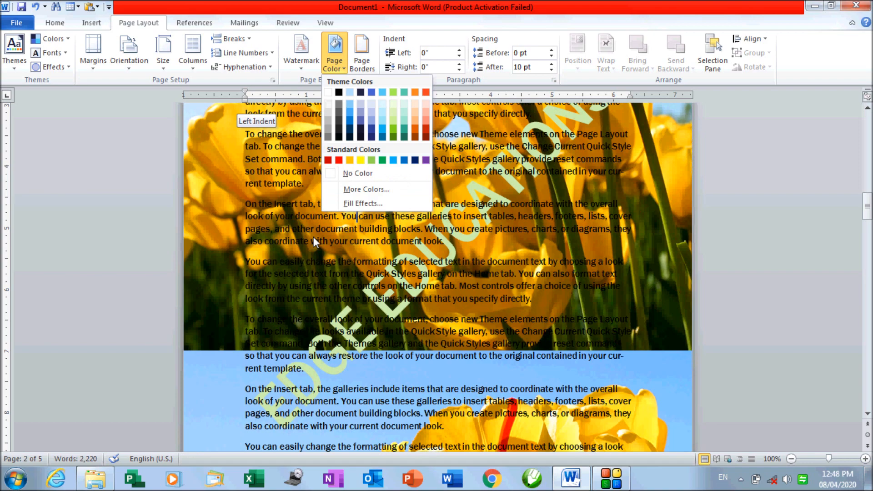
click(313, 236)
scroll(313, 237, up, 14)
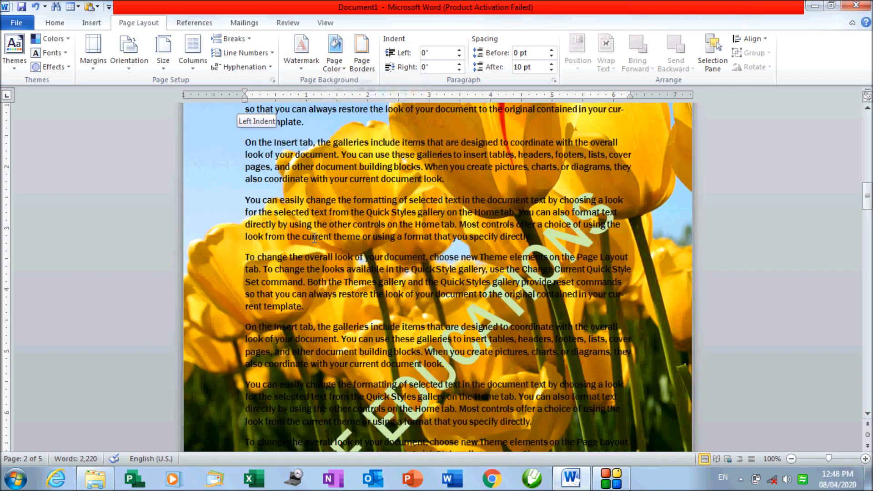
scroll(313, 237, up, 8)
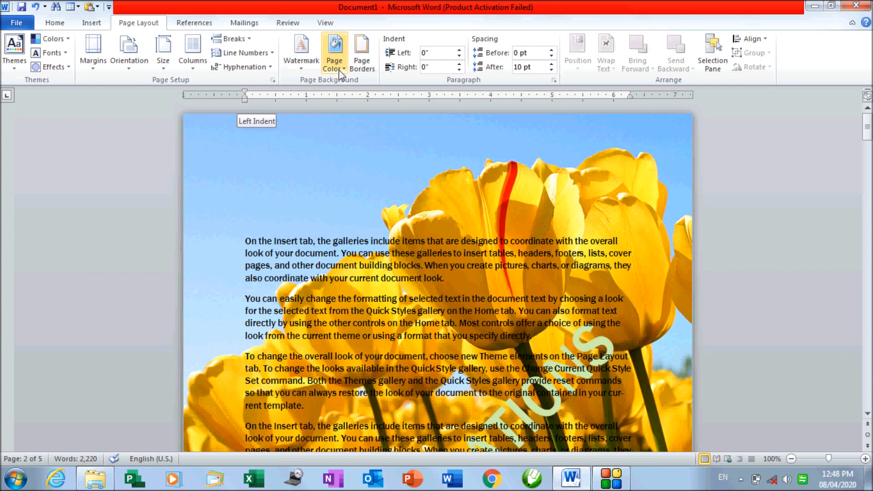
Look through the Borders, Page Border and Shading tabs, then cancel without changes
click(363, 68)
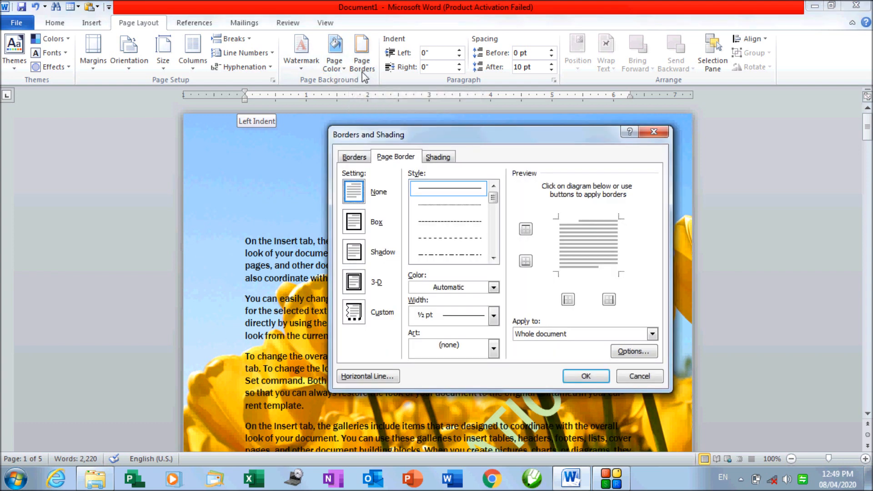
click(355, 157)
click(399, 159)
click(436, 158)
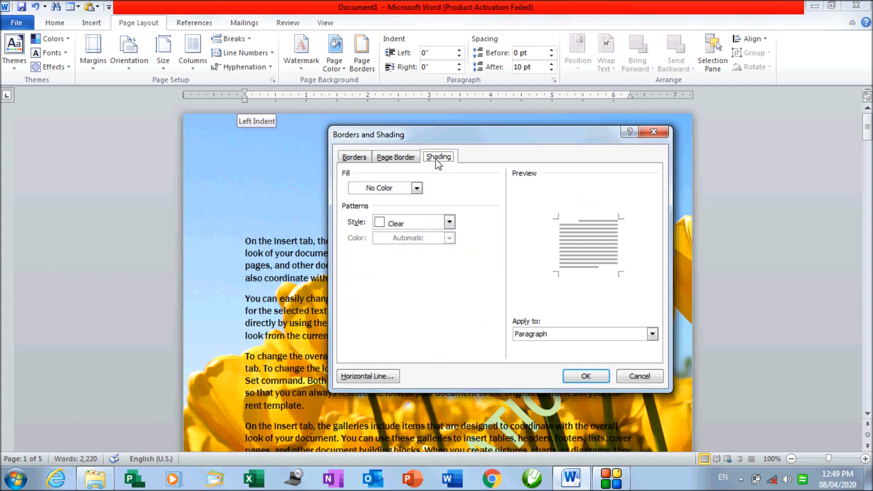
click(354, 159)
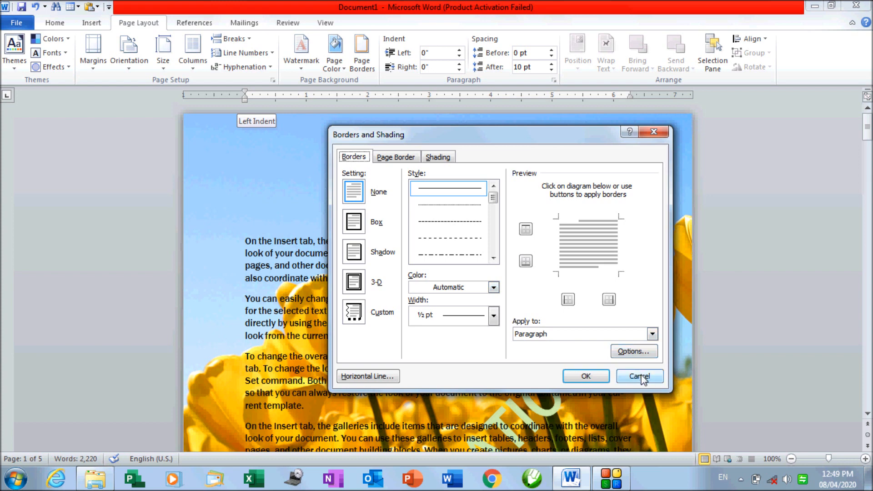
click(396, 157)
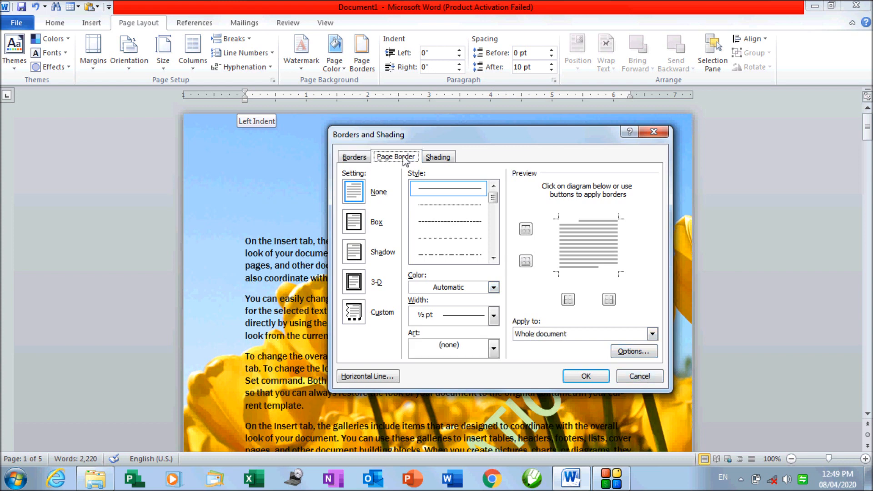
click(446, 158)
click(638, 376)
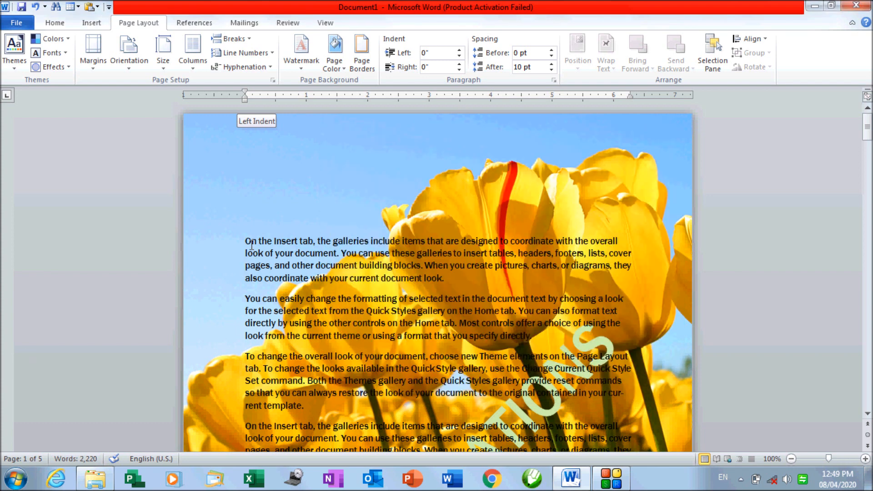
Select the first two paragraphs and set Page Color to No Color, clearing the Tulips picture
drag(260, 245, 602, 341)
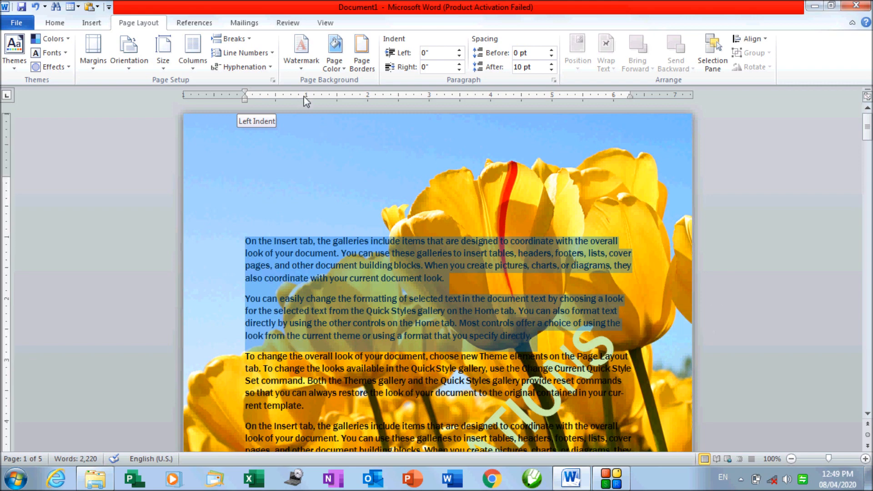
click(334, 51)
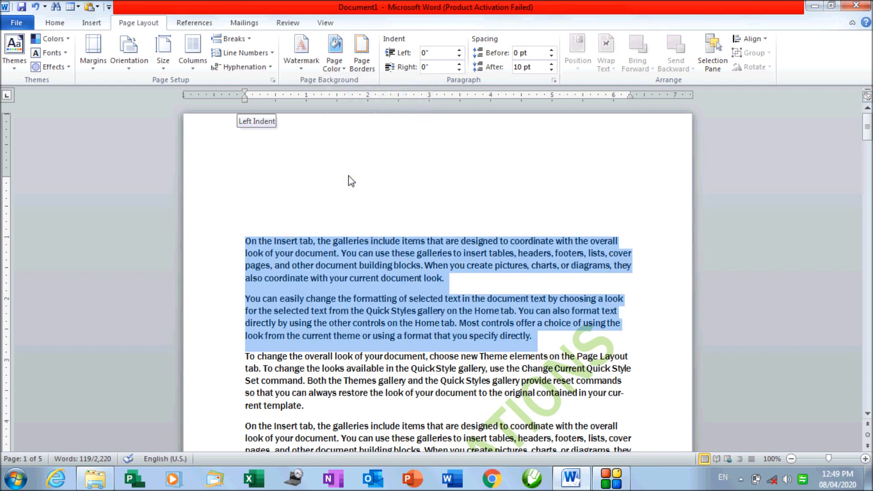
click(349, 174)
Give the first two paragraphs a thick blue 4½ pt Box border
click(363, 69)
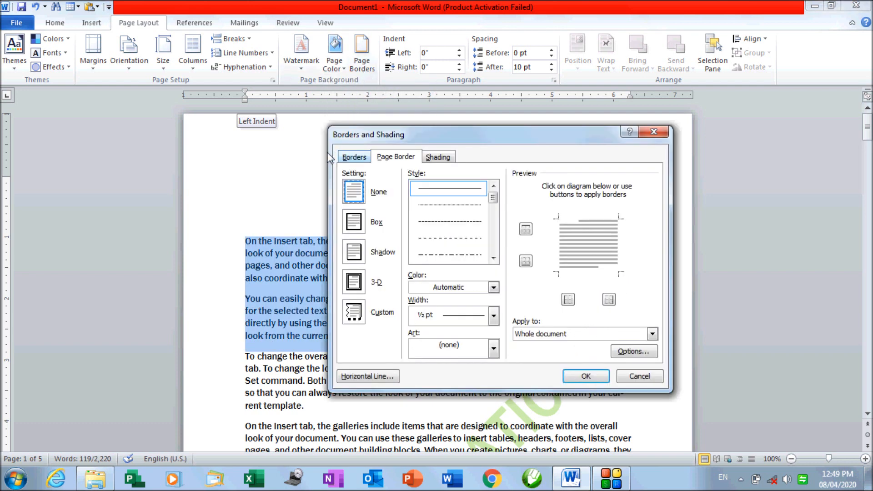
drag(495, 135, 560, 93)
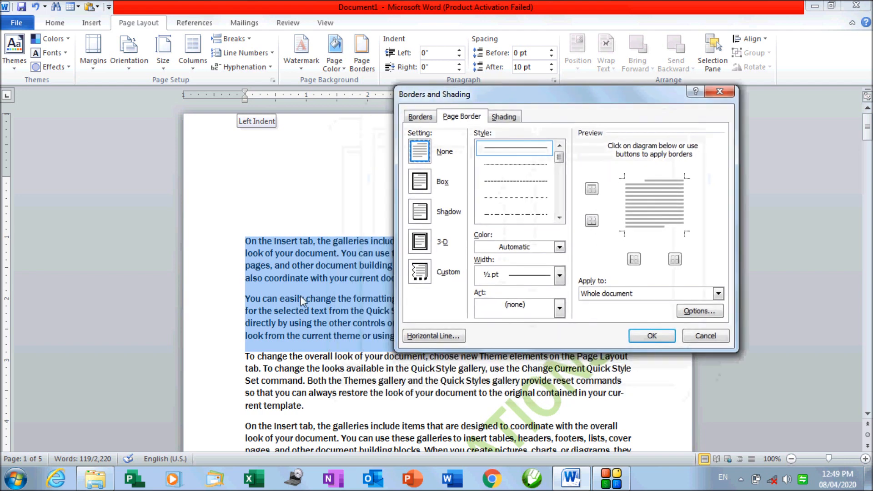
click(421, 117)
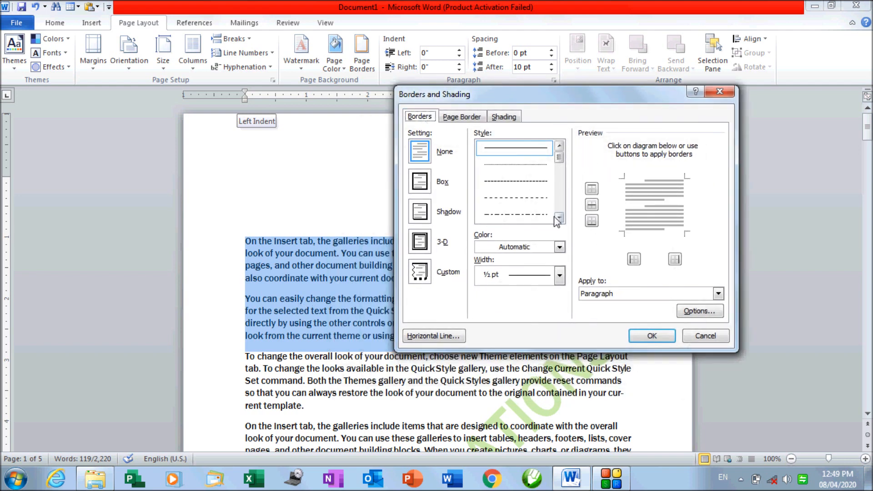
mouse_move(560, 160)
mouse_down()
mouse_move(566, 218)
mouse_move(570, 163)
mouse_move(564, 180)
mouse_up()
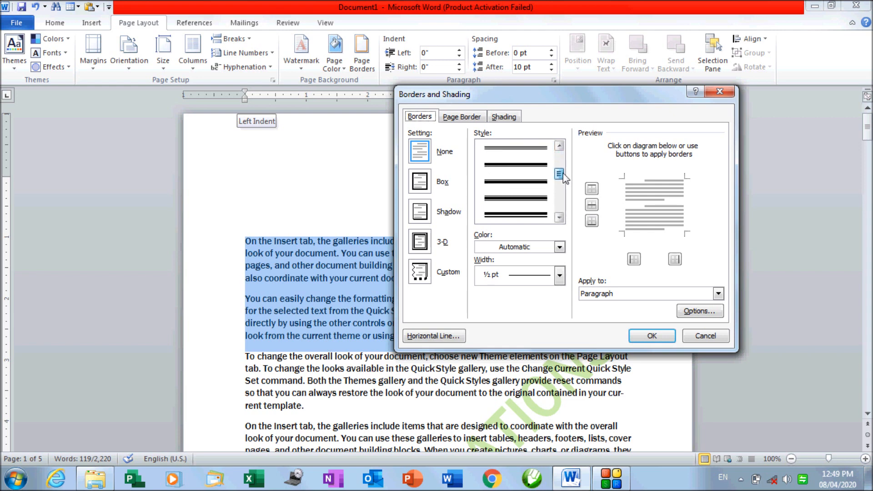
click(530, 187)
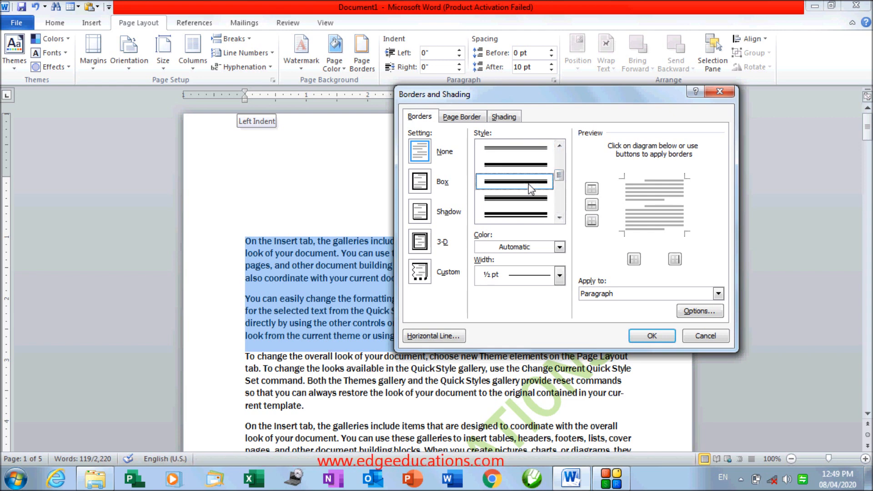
click(541, 245)
click(507, 320)
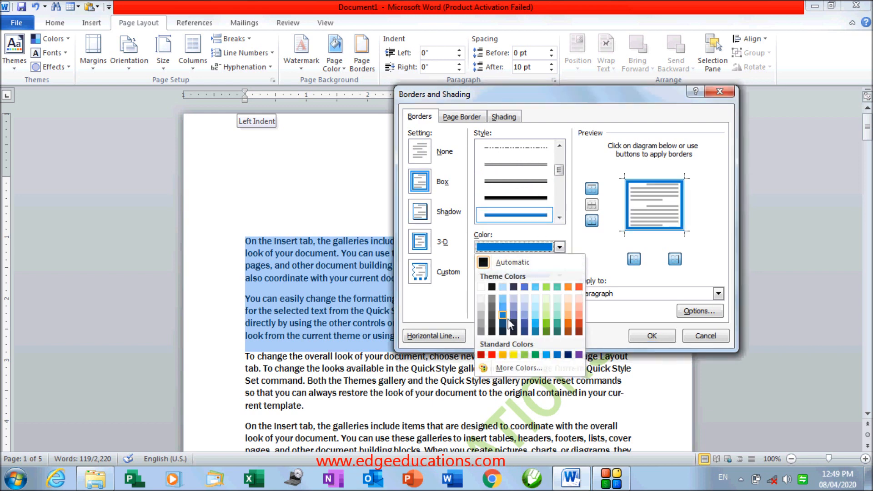
click(559, 275)
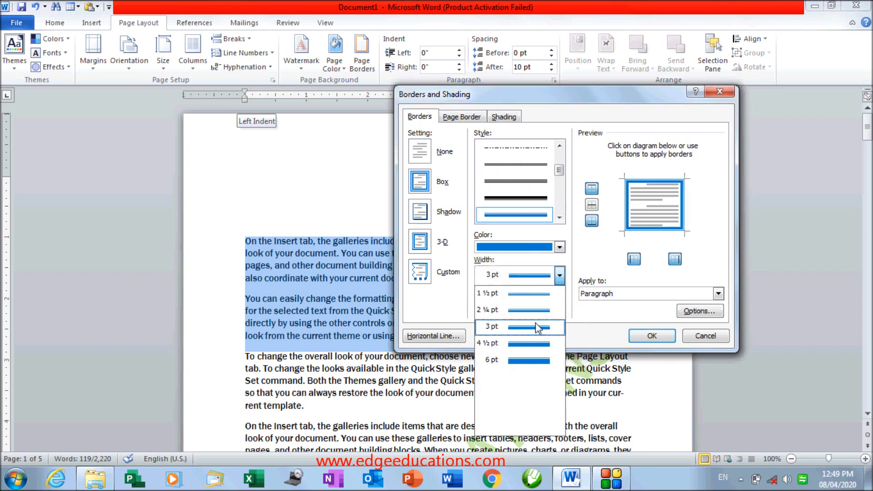
click(554, 354)
click(652, 336)
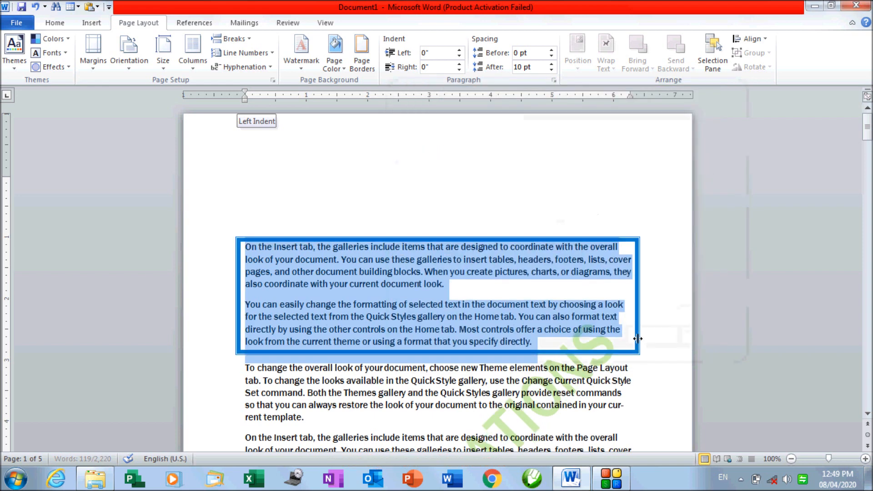
click(396, 341)
drag(248, 246, 547, 342)
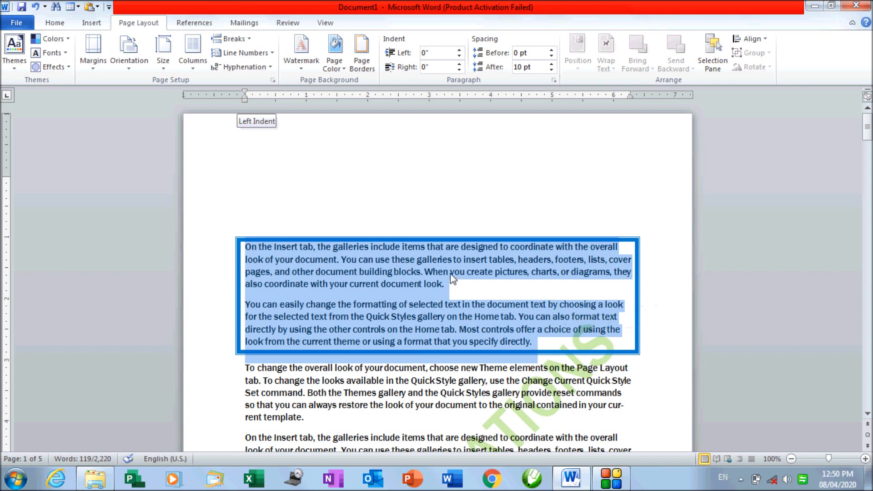
Add a red apple art border around the whole page
click(362, 54)
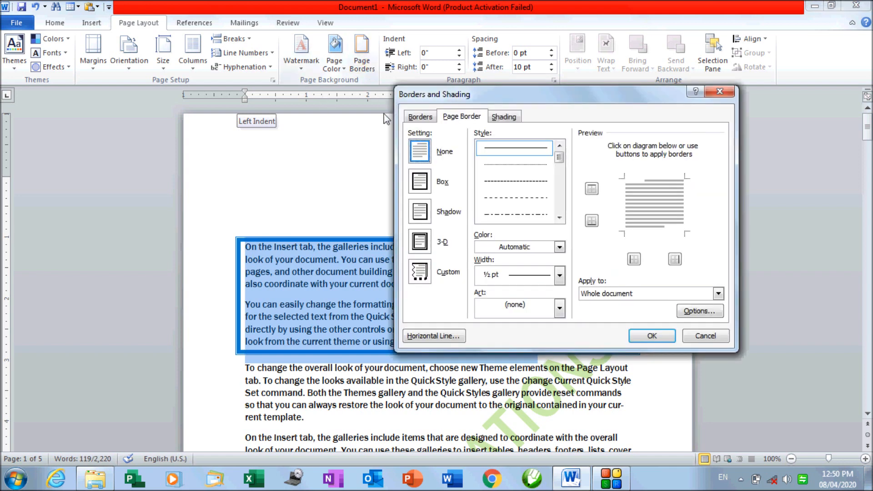
click(467, 118)
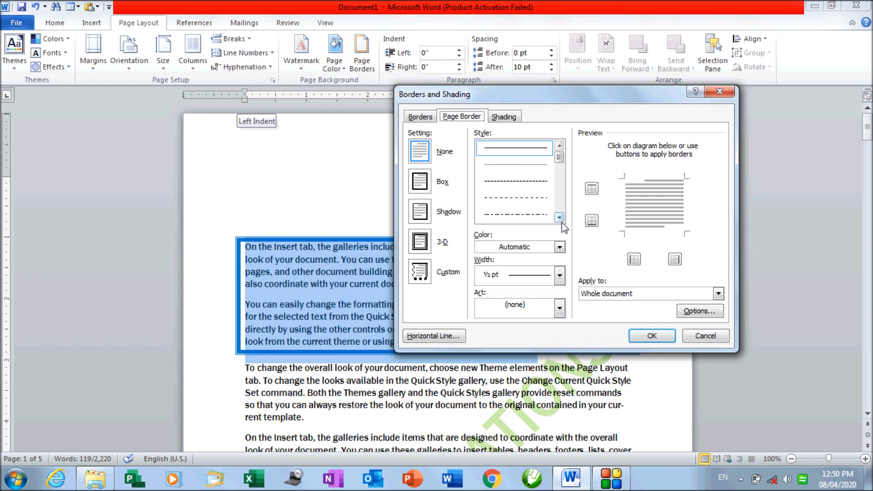
click(560, 309)
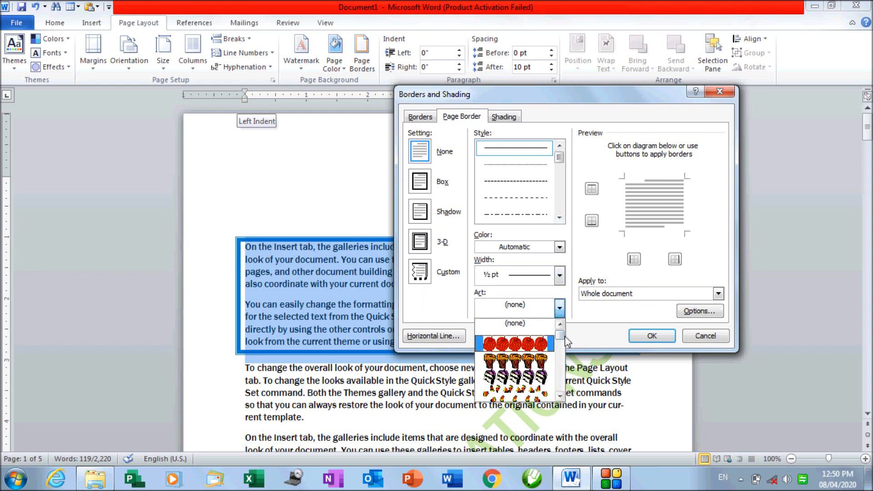
click(549, 344)
click(649, 339)
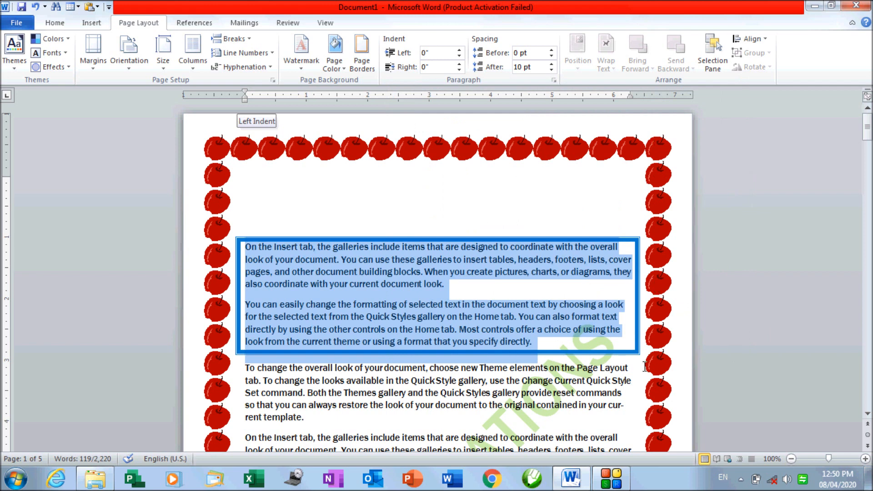
Shade the boxed paragraphs light teal with the pattern style left at Clear
click(362, 54)
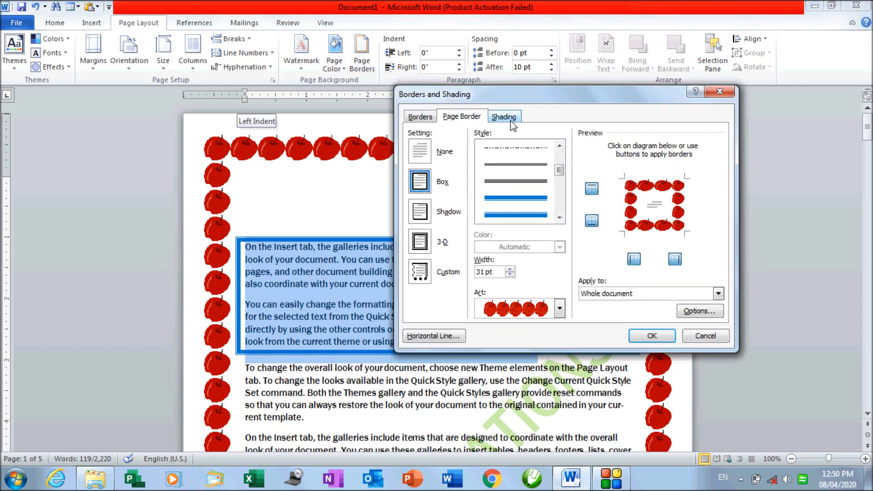
click(504, 117)
click(468, 149)
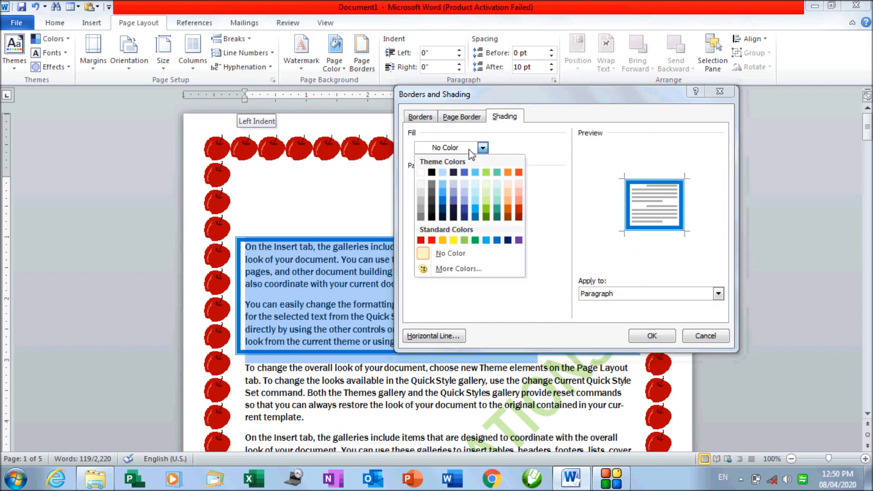
click(495, 193)
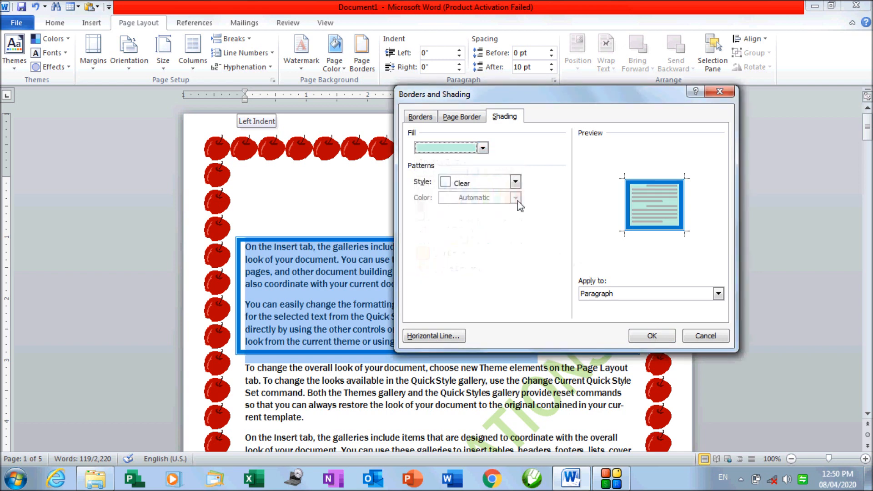
click(515, 183)
drag(517, 208, 526, 276)
scroll(478, 245, up, 10)
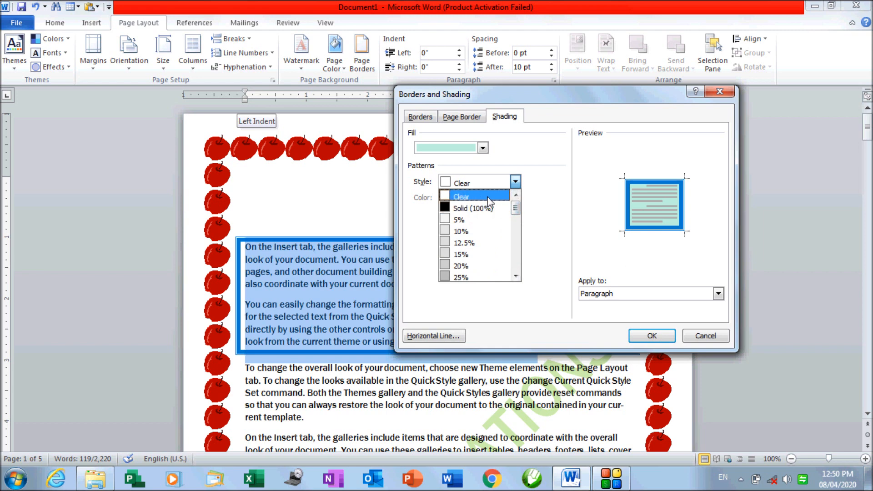
click(482, 197)
click(650, 336)
click(427, 329)
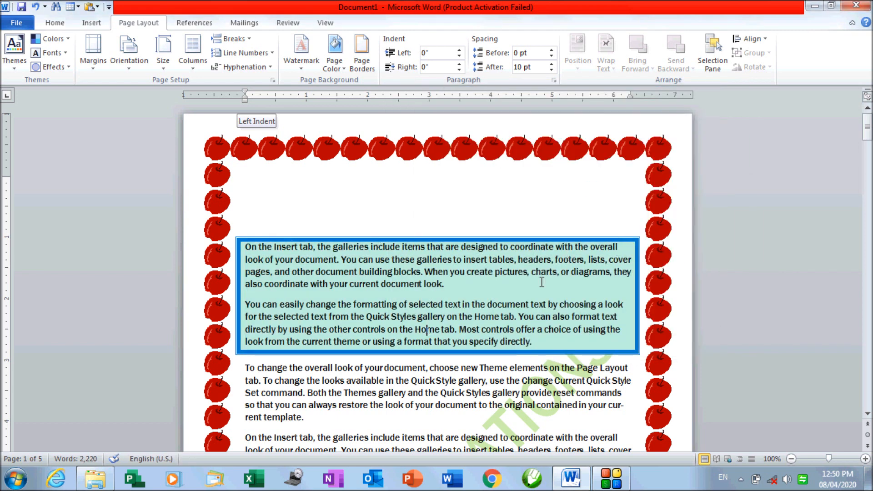
Review the Borders, Page Border and Shading tabs again and cancel without changes
click(372, 69)
click(412, 117)
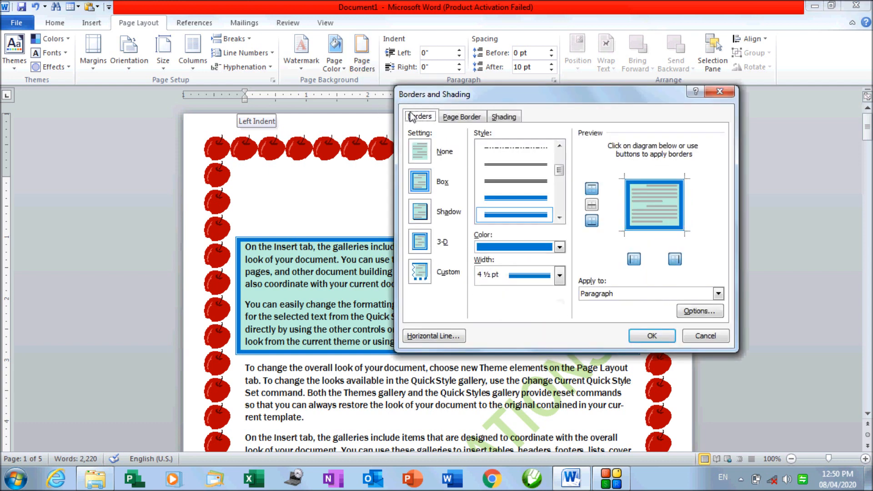
click(462, 118)
click(510, 118)
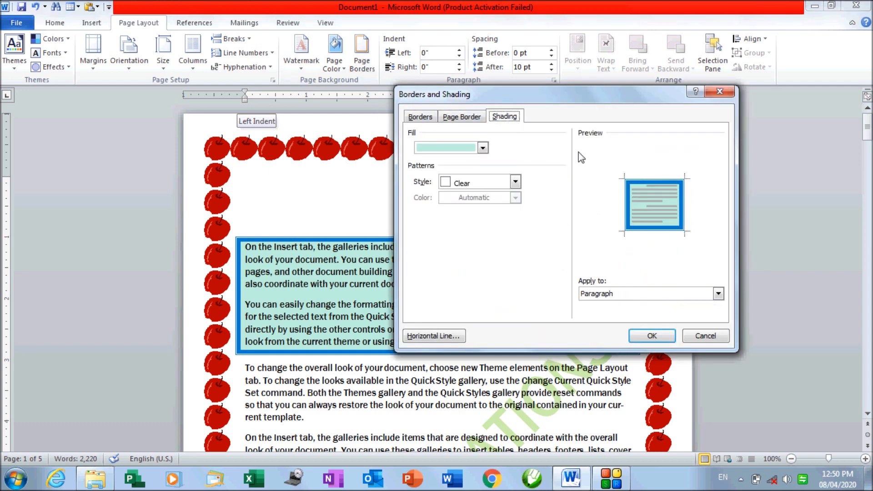
click(705, 335)
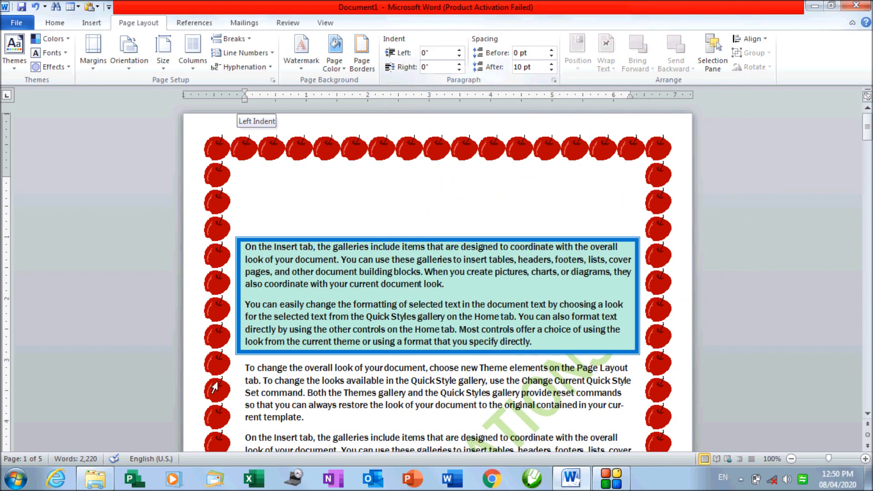
scroll(269, 343, down, 3)
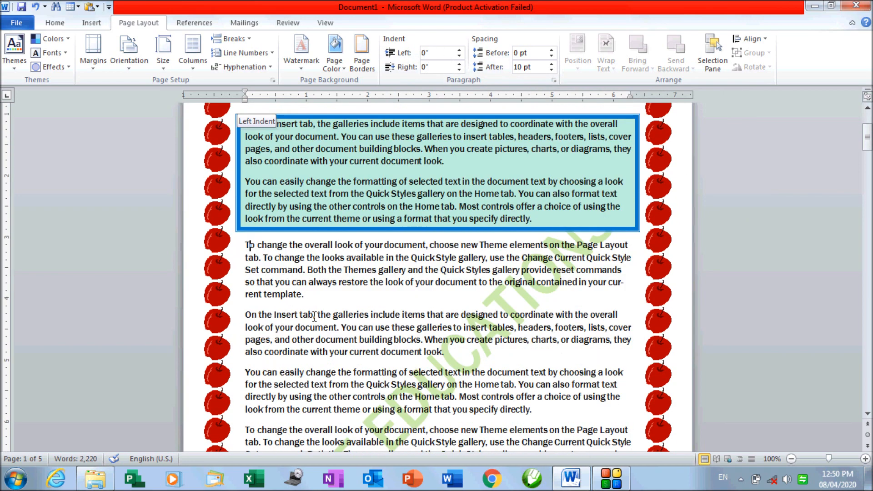
click(460, 51)
click(460, 51)
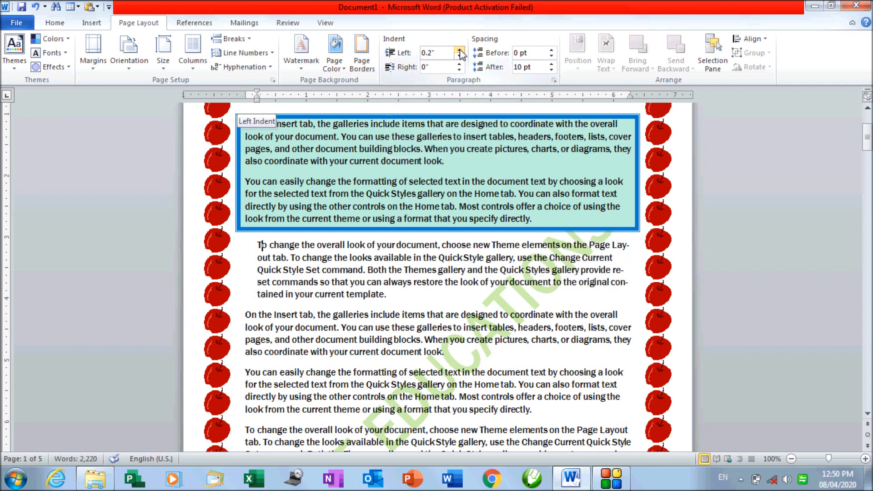
click(460, 51)
click(460, 52)
click(460, 51)
click(460, 51)
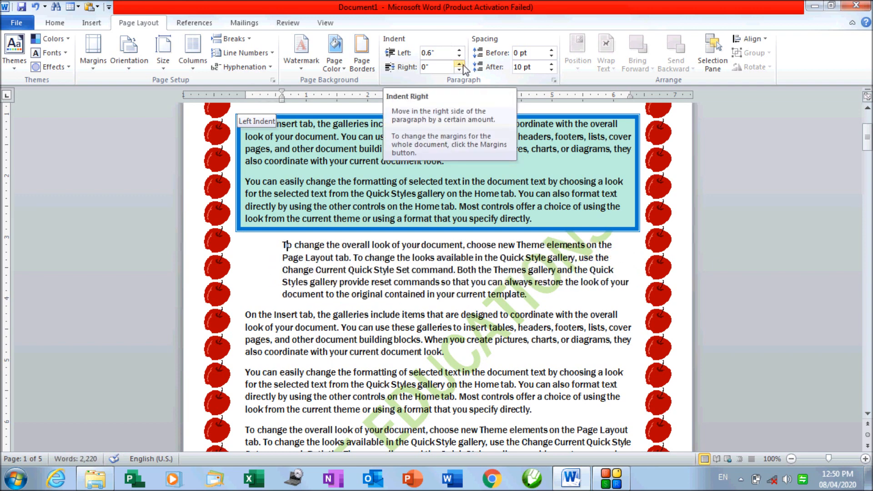
click(460, 65)
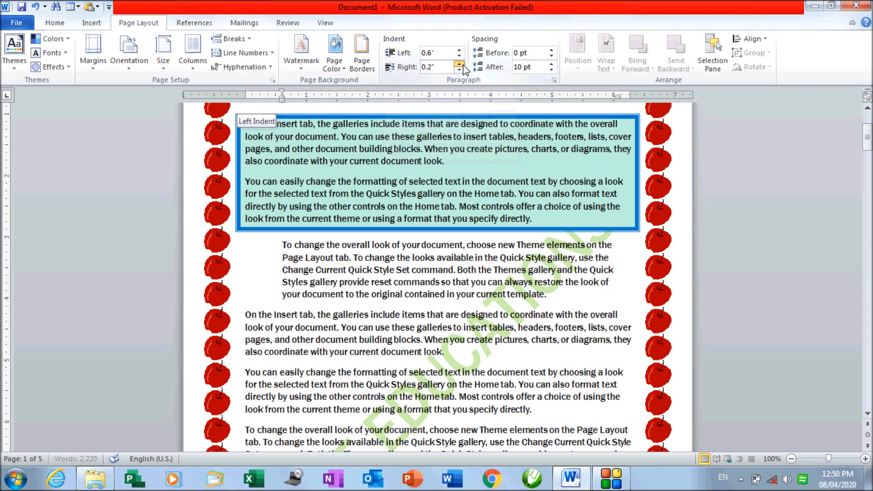
click(460, 65)
click(460, 64)
click(460, 64)
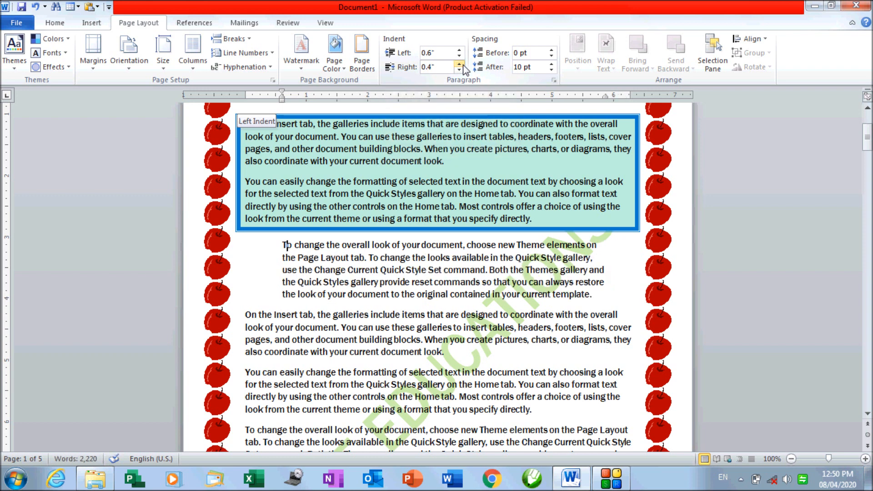
click(460, 65)
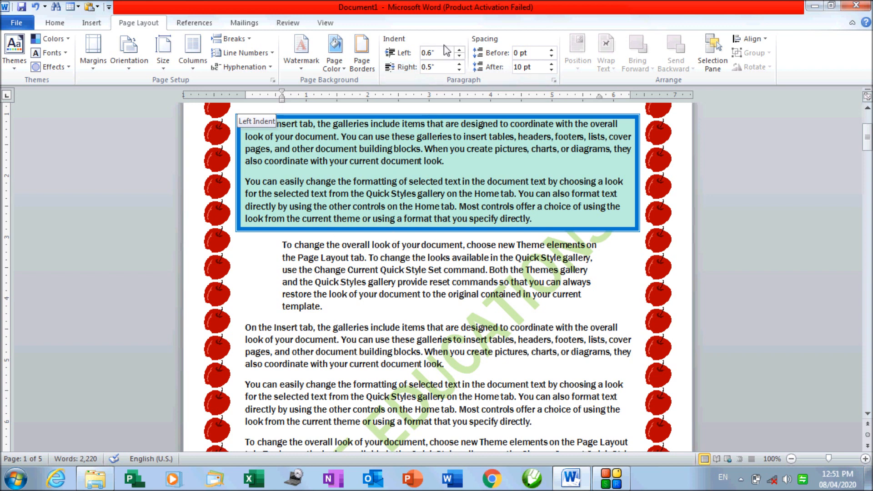
click(459, 50)
click(459, 50)
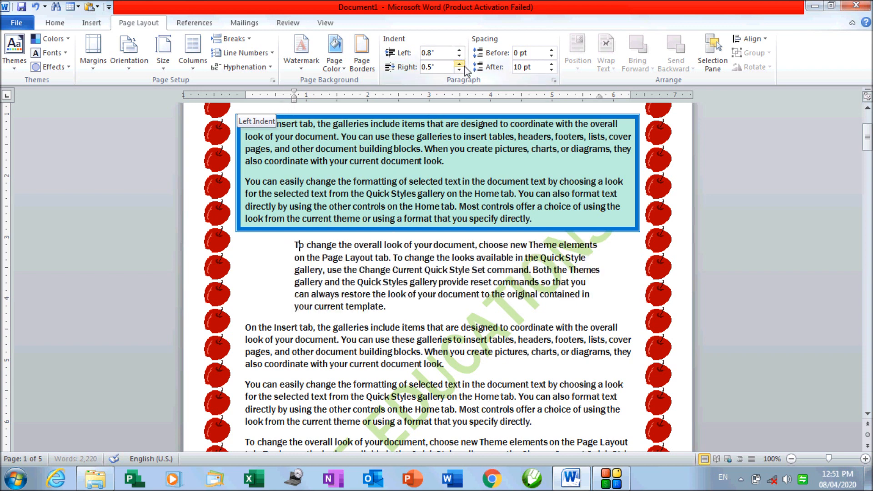
click(460, 65)
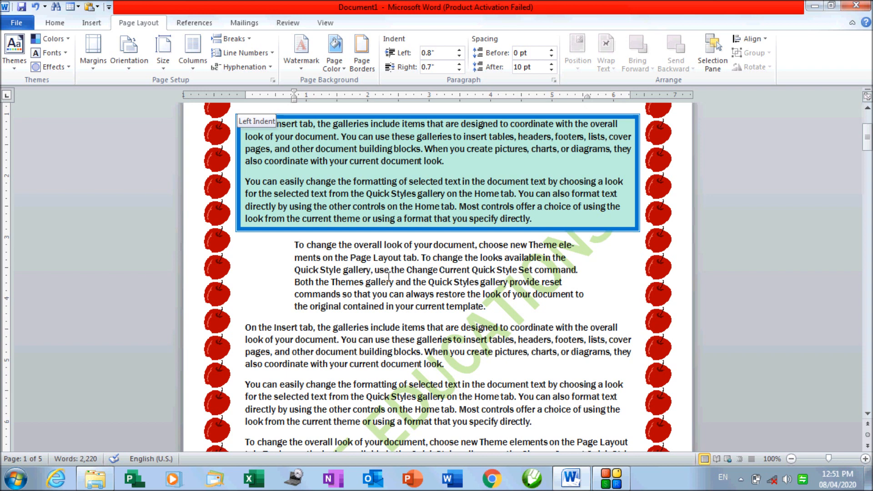
drag(294, 246, 491, 309)
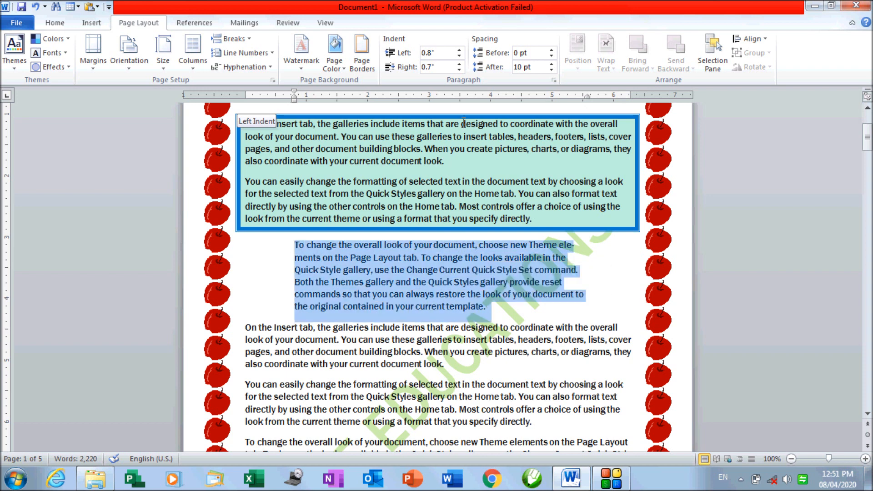
click(440, 56)
text(0)
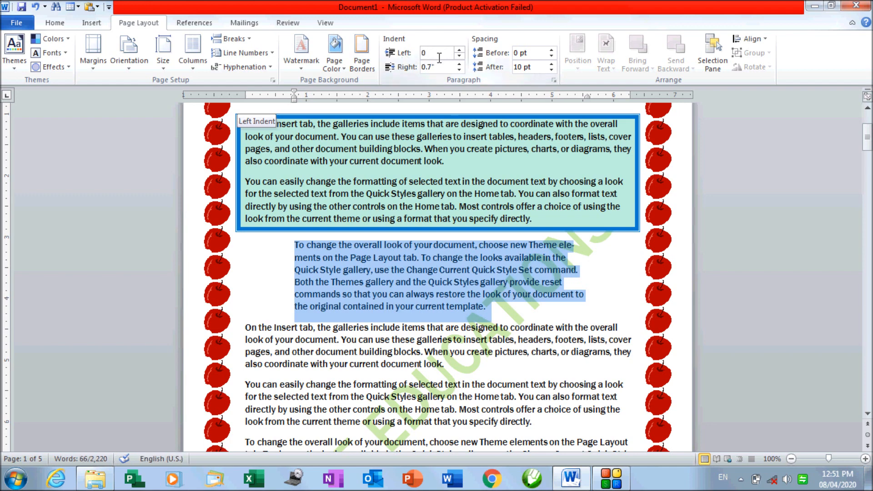
key(Return)
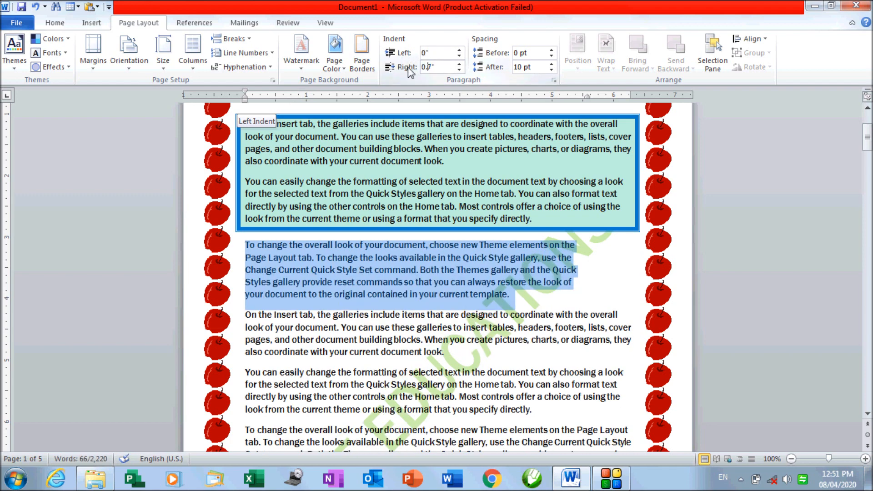
key(BackSpace)
key(BackSpace)
key(BackSpace)
key(Return)
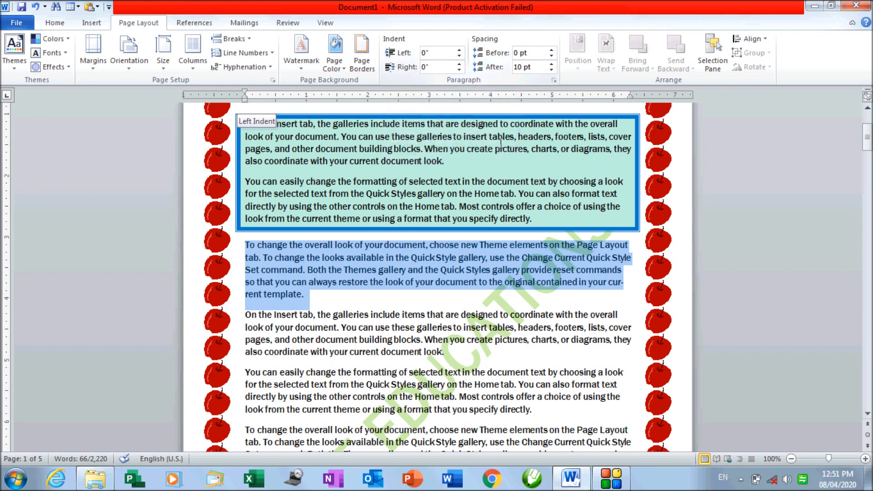
Select the paragraphs below the teal box and set Spacing Before to 24 pt
click(384, 339)
drag(246, 245, 610, 418)
click(552, 50)
click(552, 51)
click(552, 51)
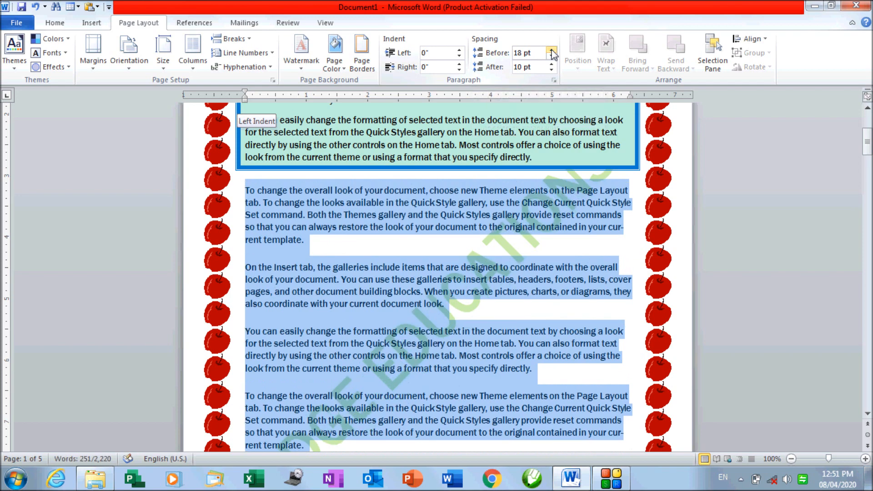
click(552, 51)
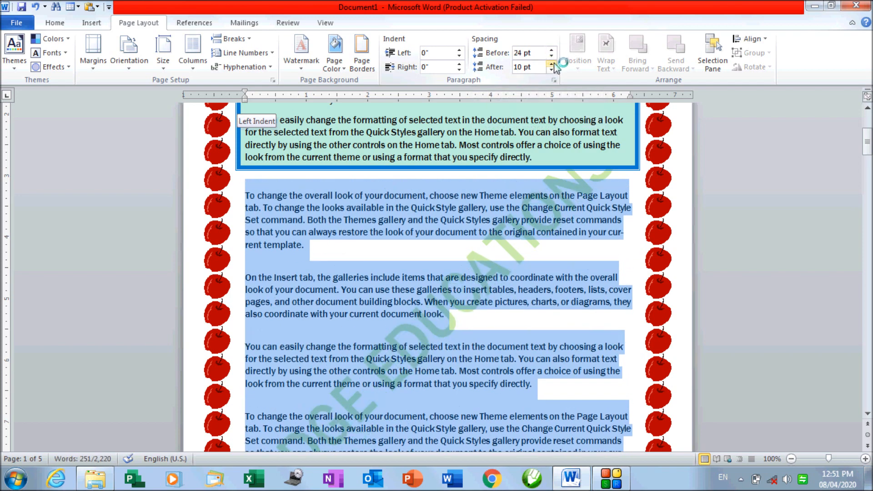
Set Spacing After to 24 pt for the same paragraphs
click(554, 64)
click(554, 64)
click(554, 64)
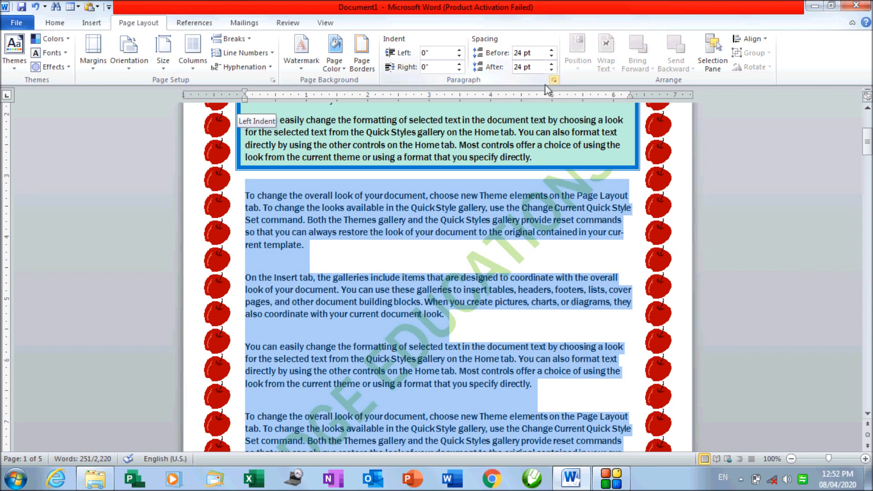
scroll(461, 250, up, 3)
scroll(447, 262, up, 2)
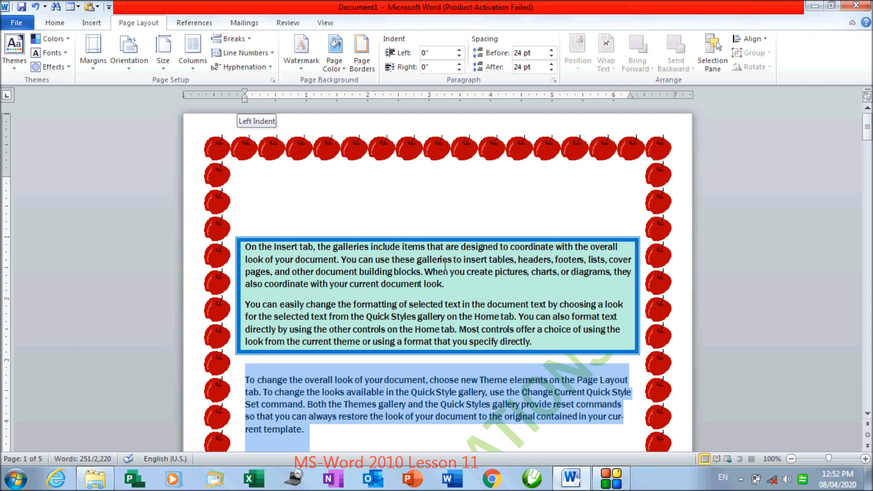
click(441, 276)
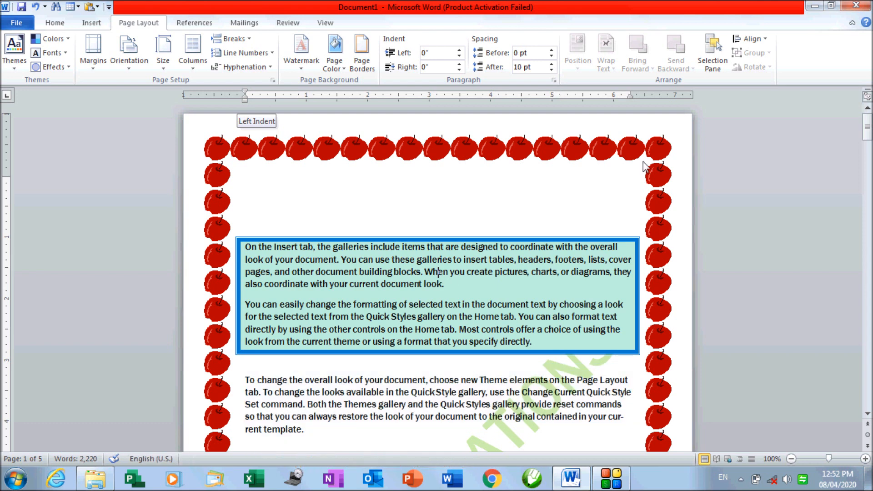